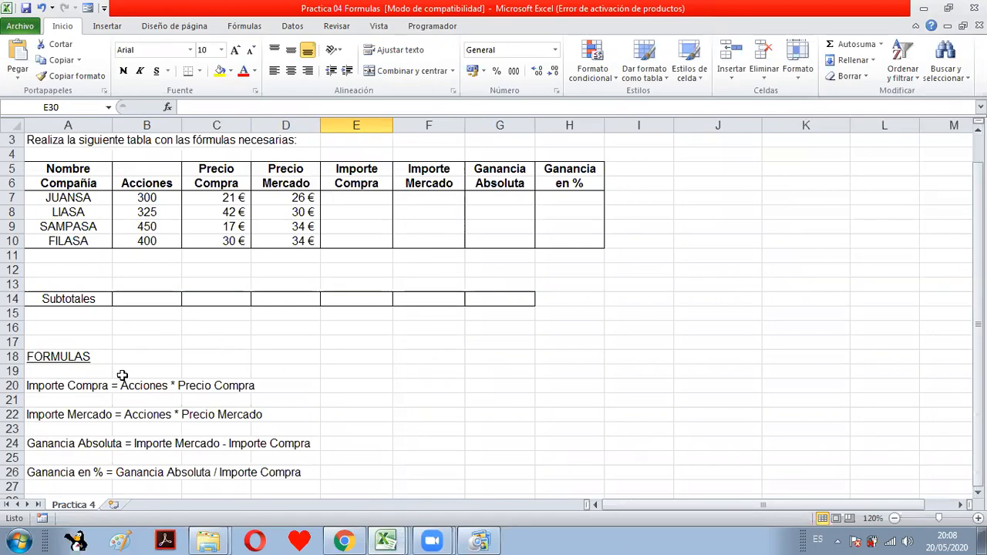
Review the formula definitions in rows 20 to 26 and the table columns from Nombre Compañía to Ganancia en %.
left_click_drag(75, 384, 315, 473)
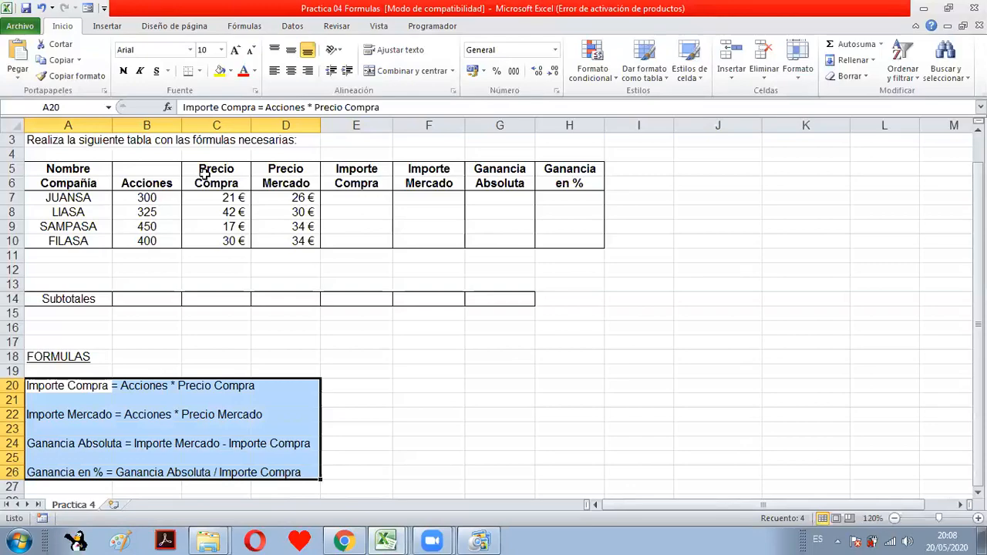
left_click_drag(71, 190, 70, 241)
left_click_drag(155, 191, 150, 242)
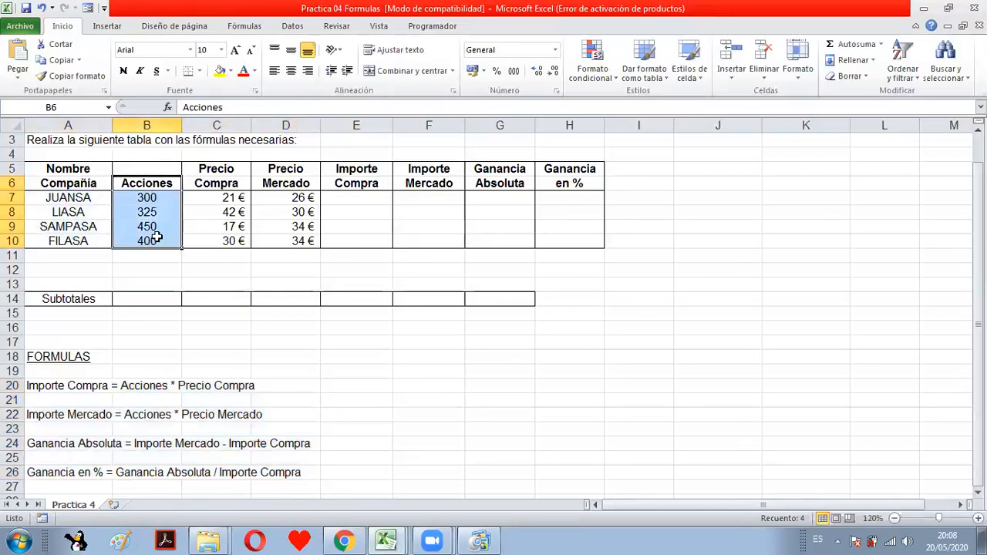
left_click_drag(231, 168, 235, 242)
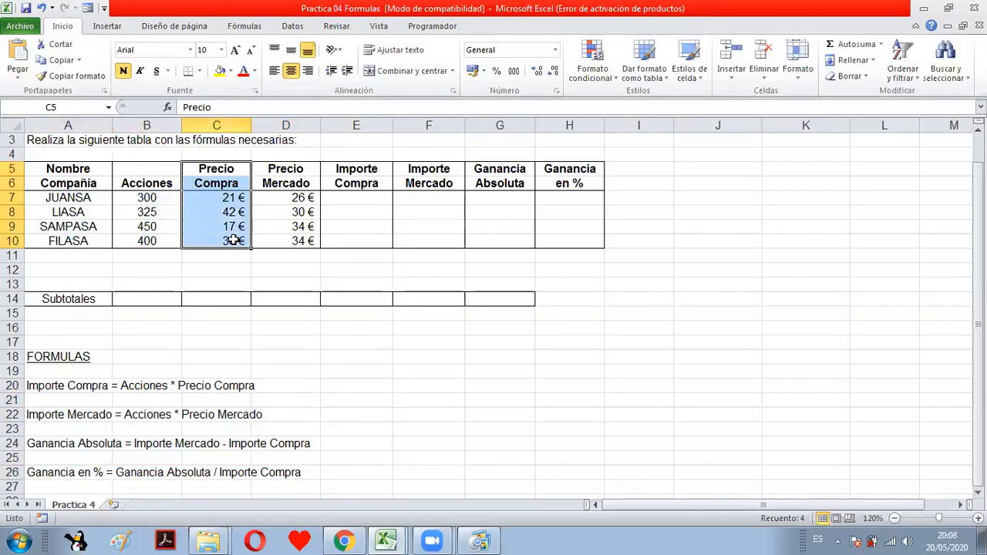
left_click_drag(302, 167, 296, 240)
left_click(356, 197)
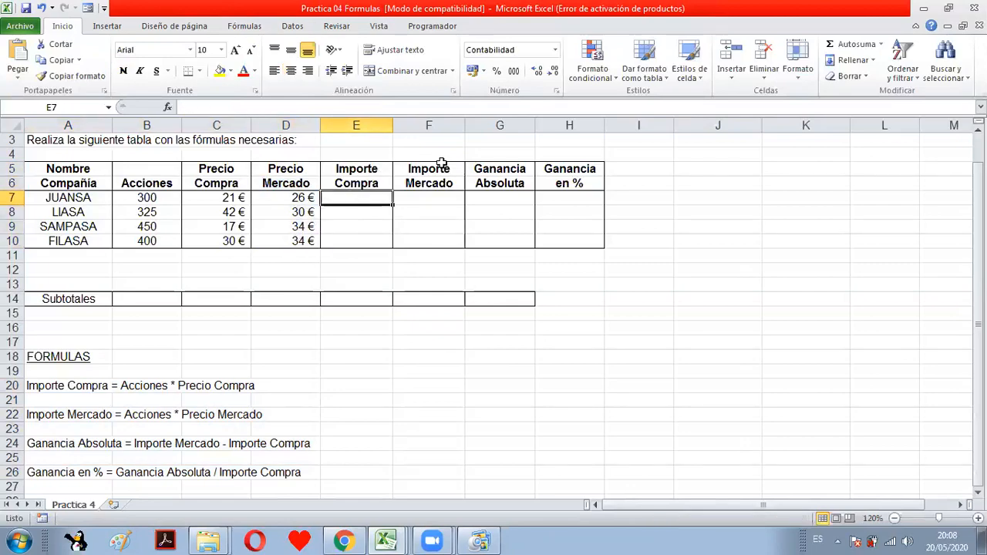
left_click(425, 203)
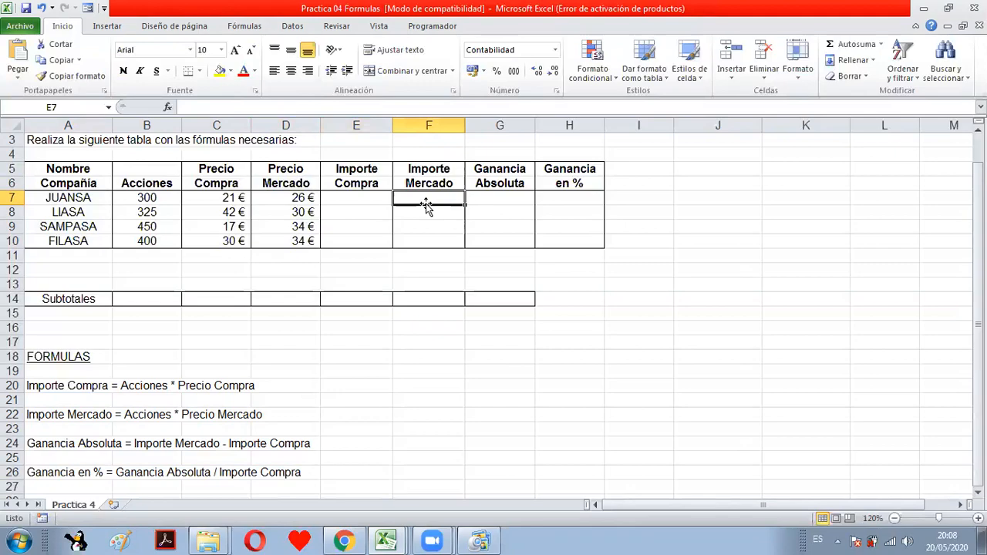
left_click(498, 199)
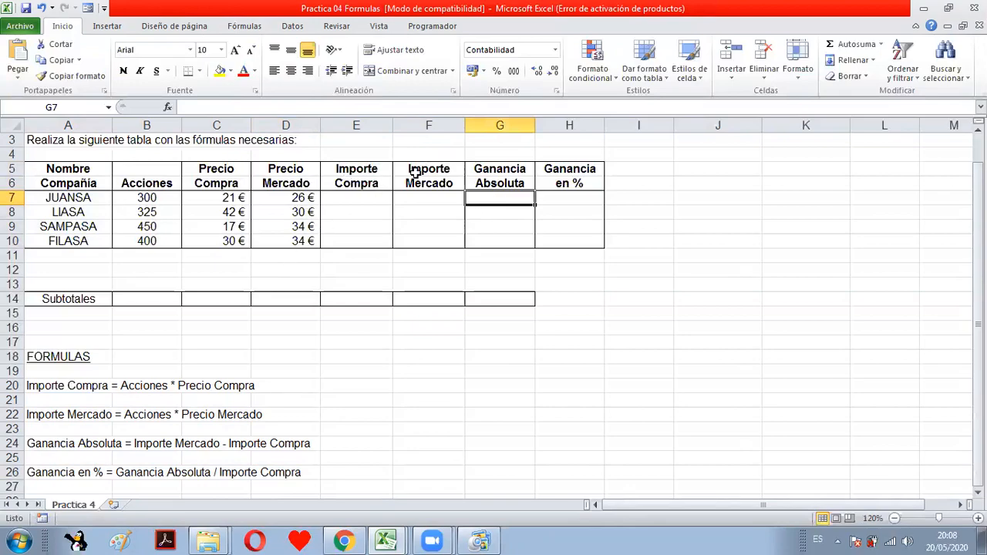
left_click(557, 198)
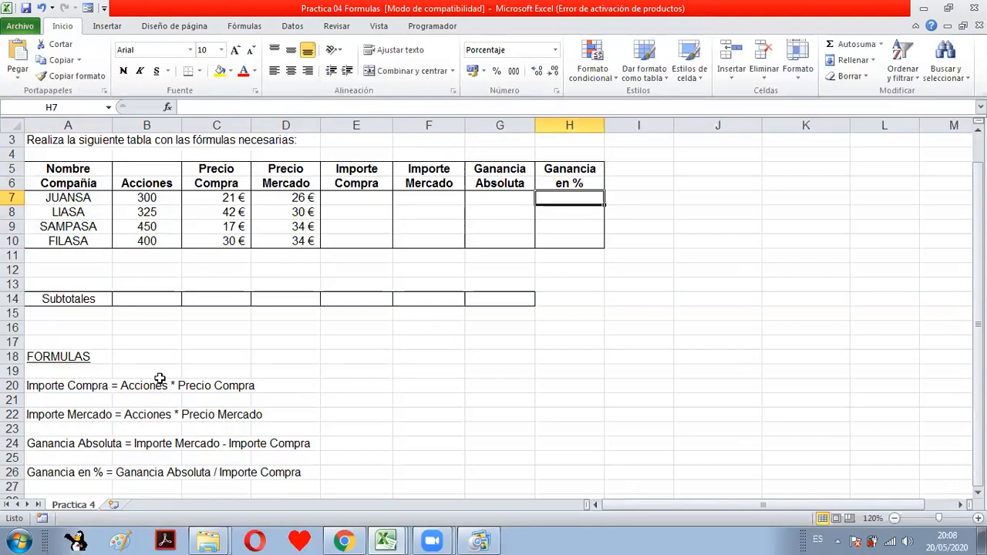
Calculate Importe Compra for JUANSA in E7 with =B7*C7 and fill the formula down to E10.
left_click(365, 201)
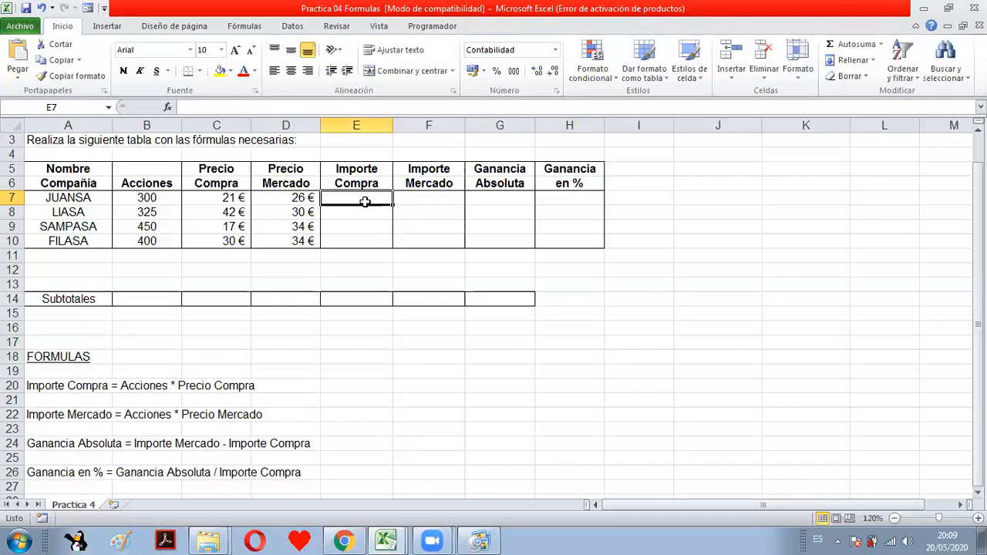
type("=")
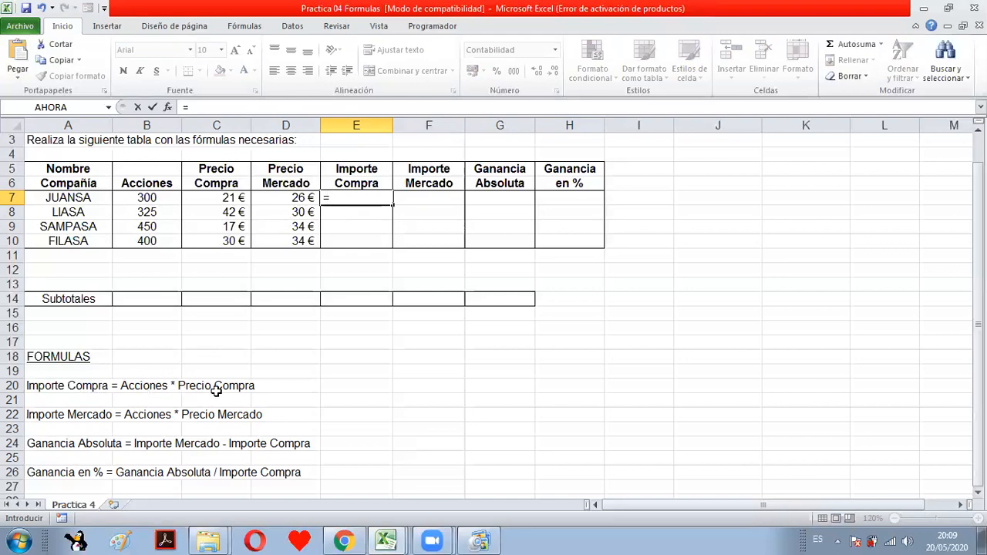
left_click(145, 198)
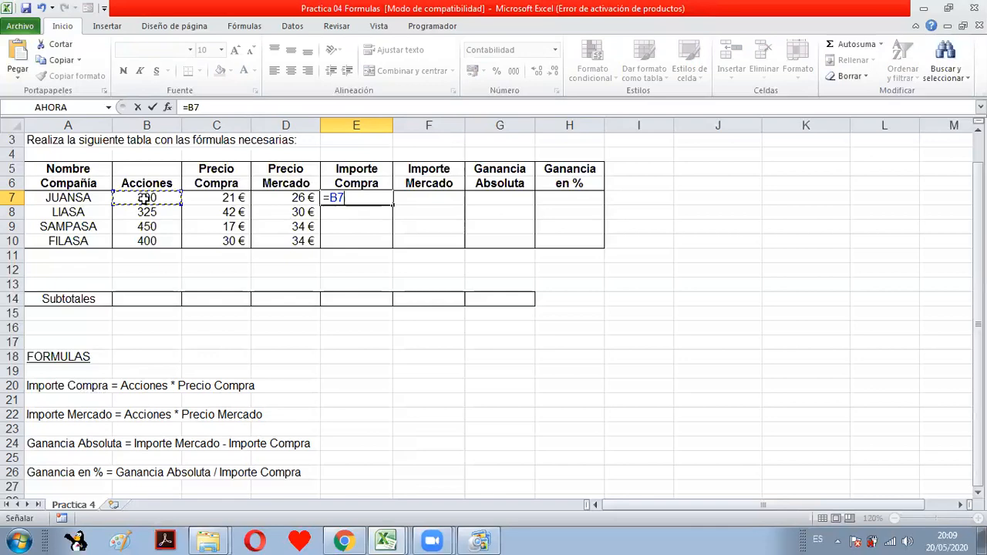
type("*")
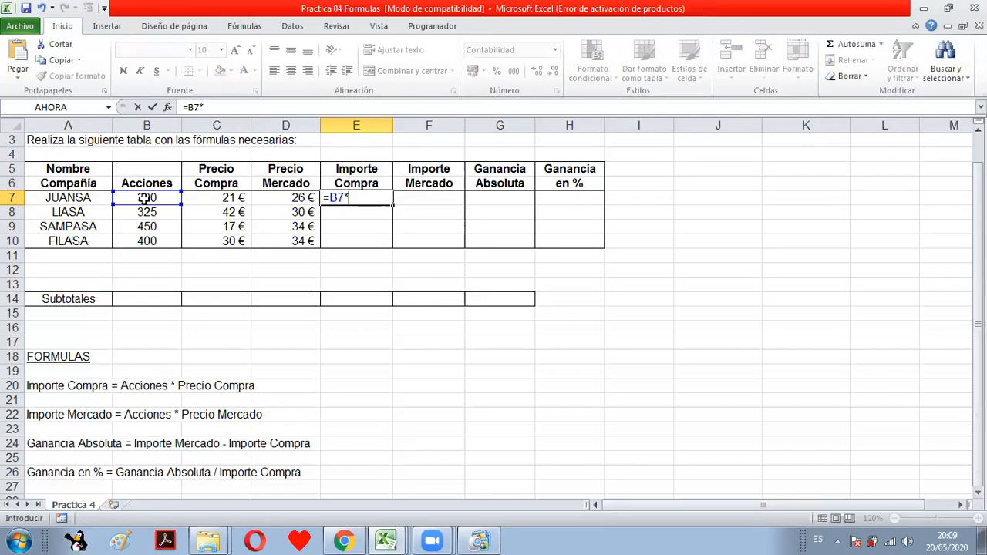
left_click(228, 199)
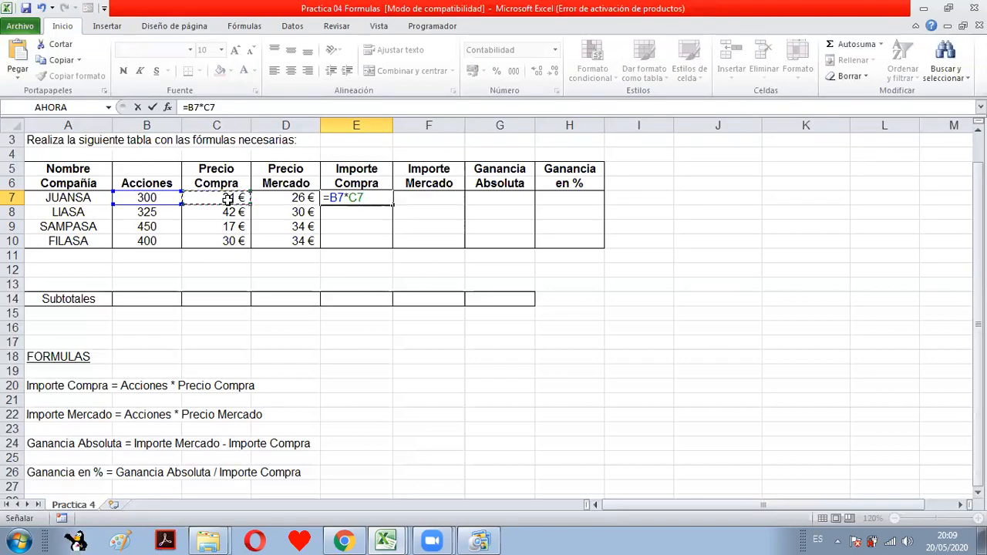
key("Return")
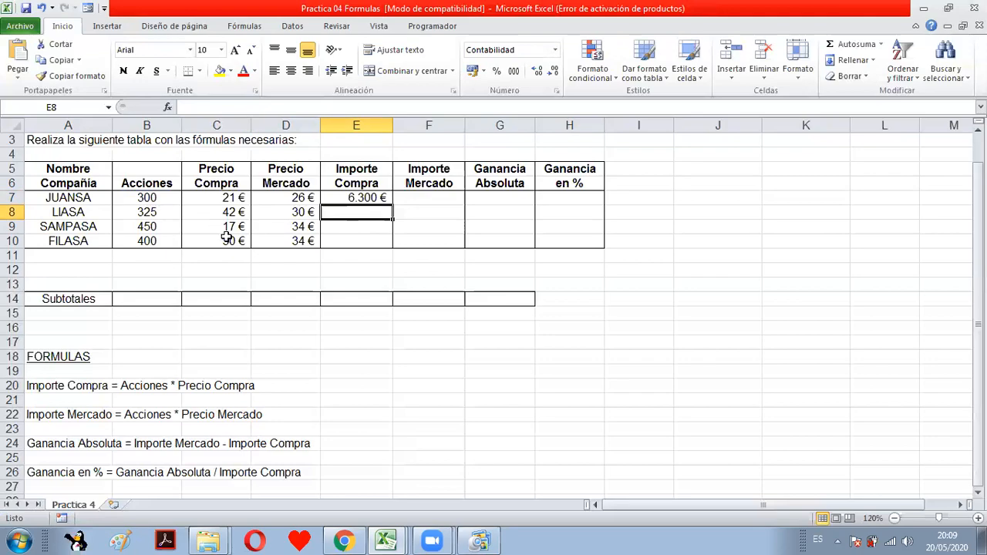
left_click(368, 198)
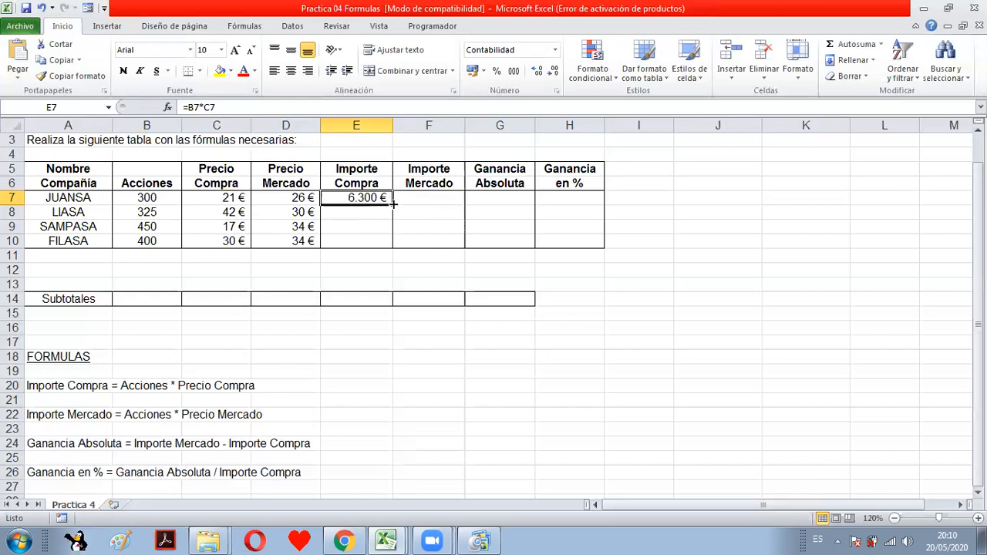
left_click_drag(394, 205, 394, 243)
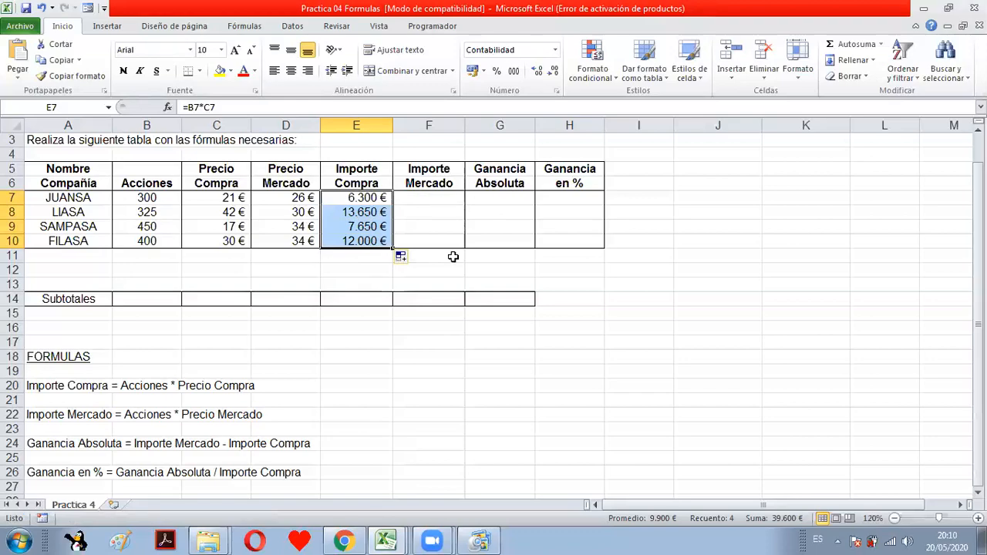
Calculate Importe Mercado for JUANSA in F7 with =B7*D7 and fill the formula down to F10.
left_click(431, 201)
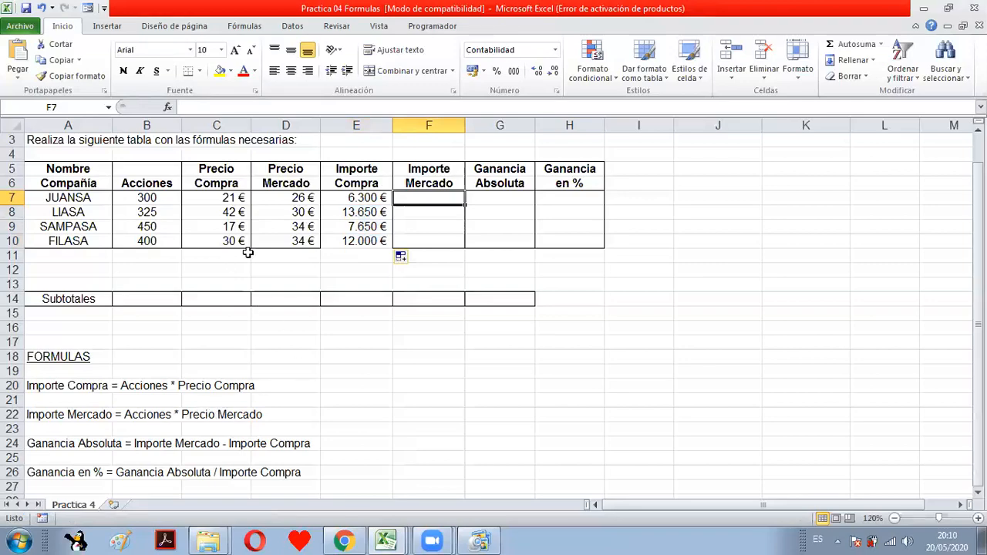
type("=")
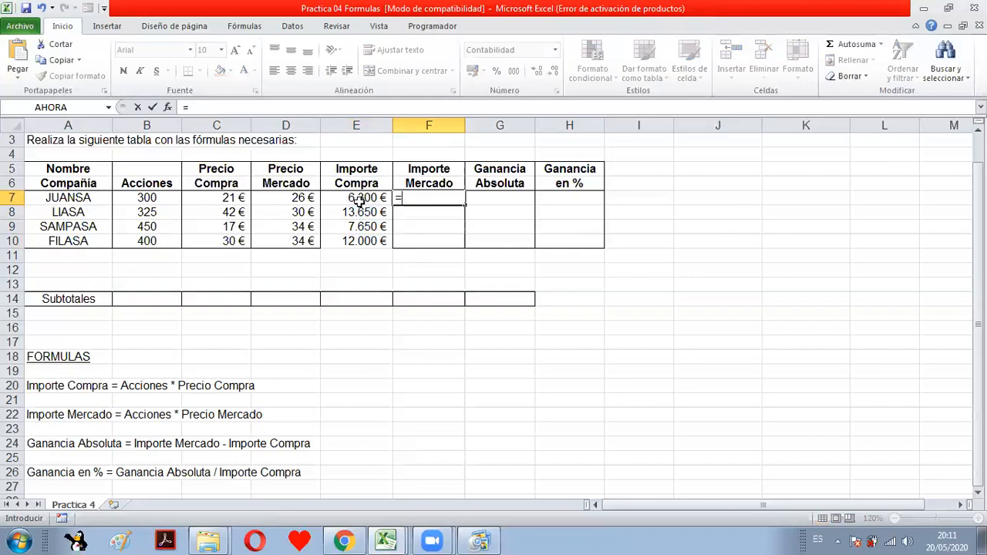
left_click(160, 199)
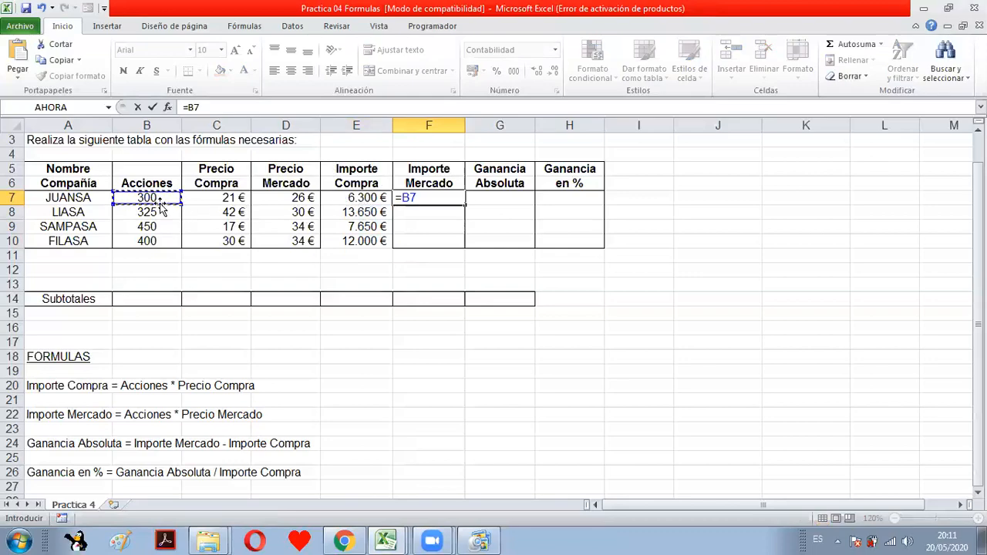
type("*")
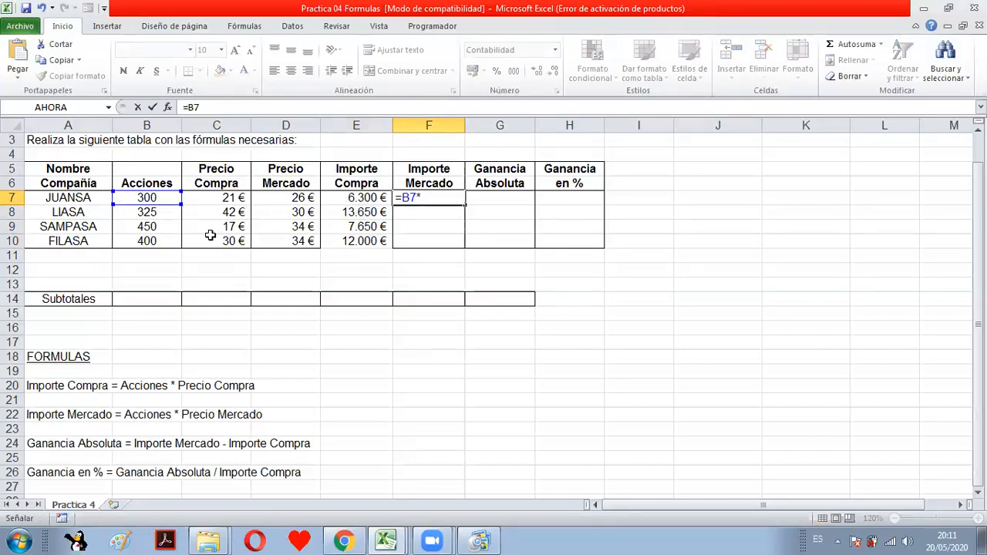
left_click(300, 200)
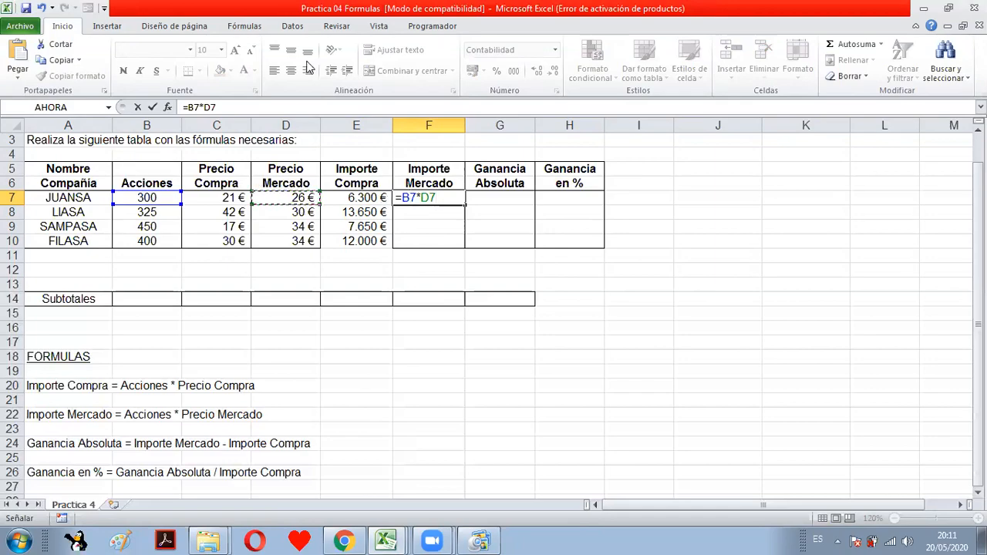
left_click(153, 110)
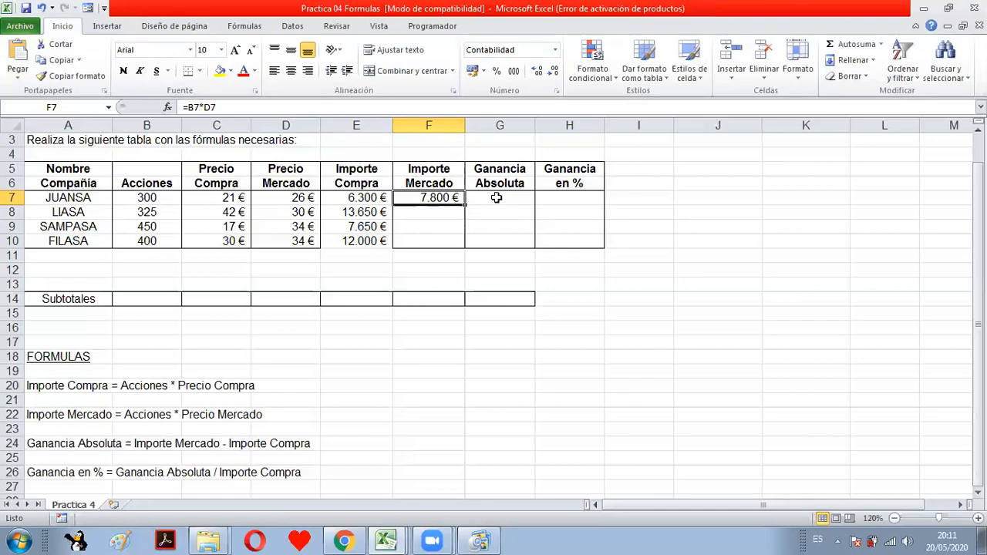
left_click_drag(465, 205, 466, 243)
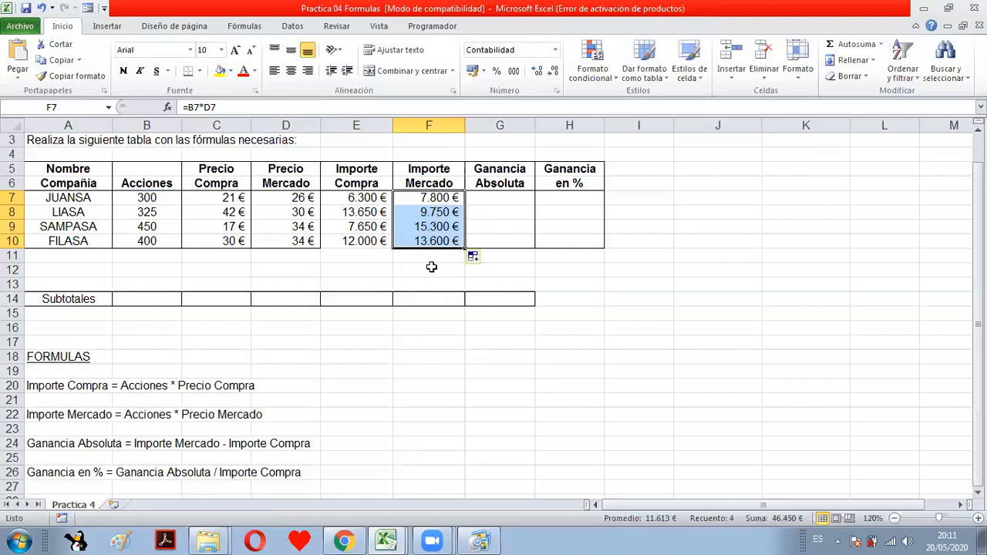
Calculate Ganancia Absoluta for JUANSA in G7 with =F7-E7 and fill the formula down to G10.
left_click(477, 198)
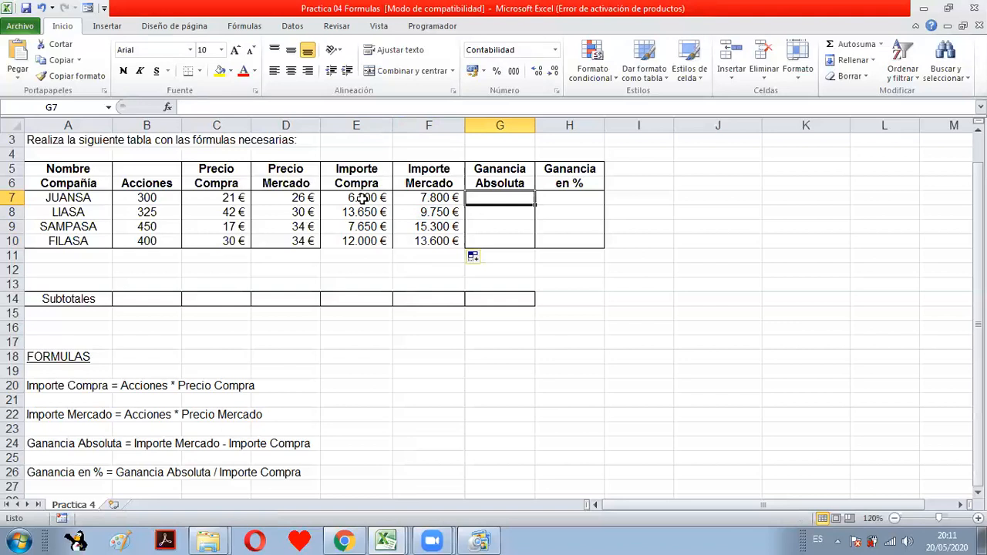
type("=")
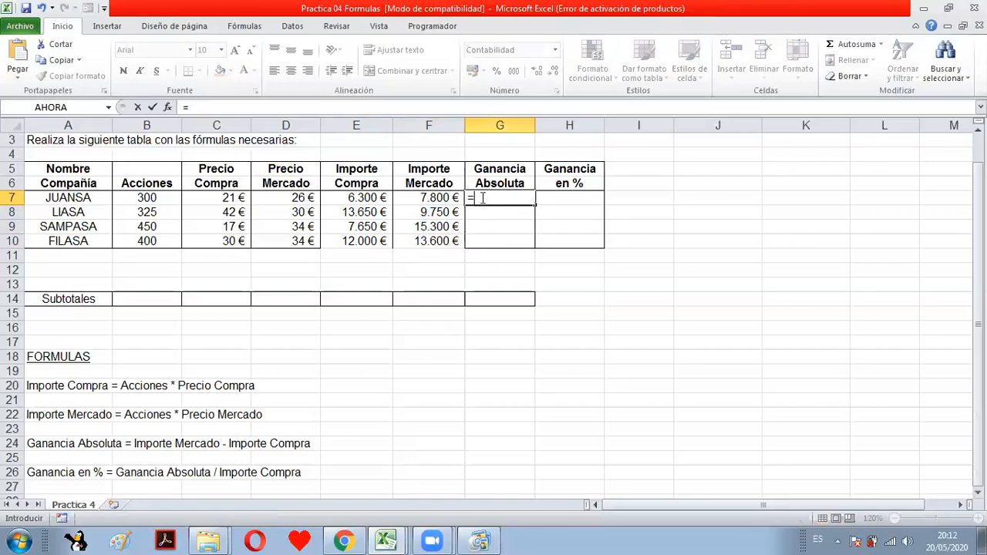
left_click(432, 202)
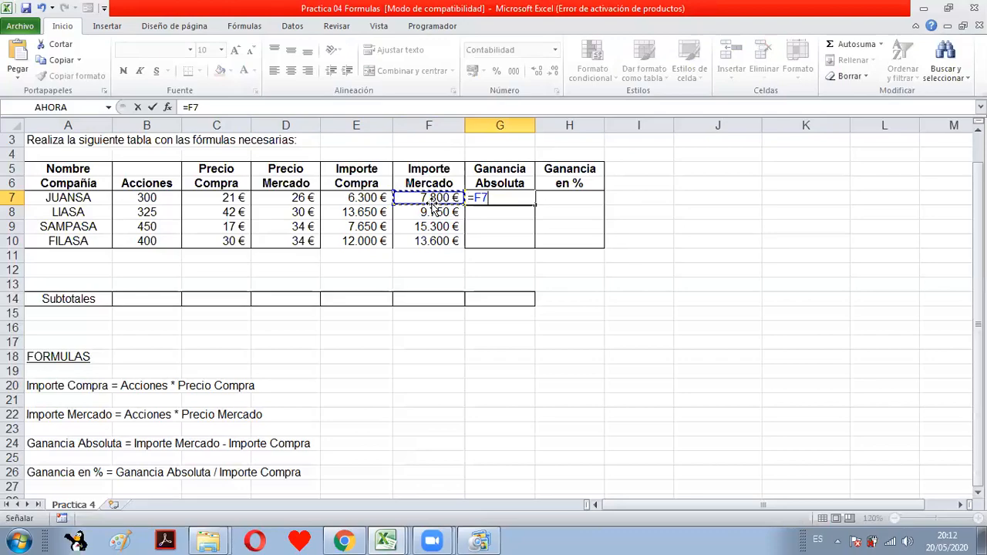
type("-")
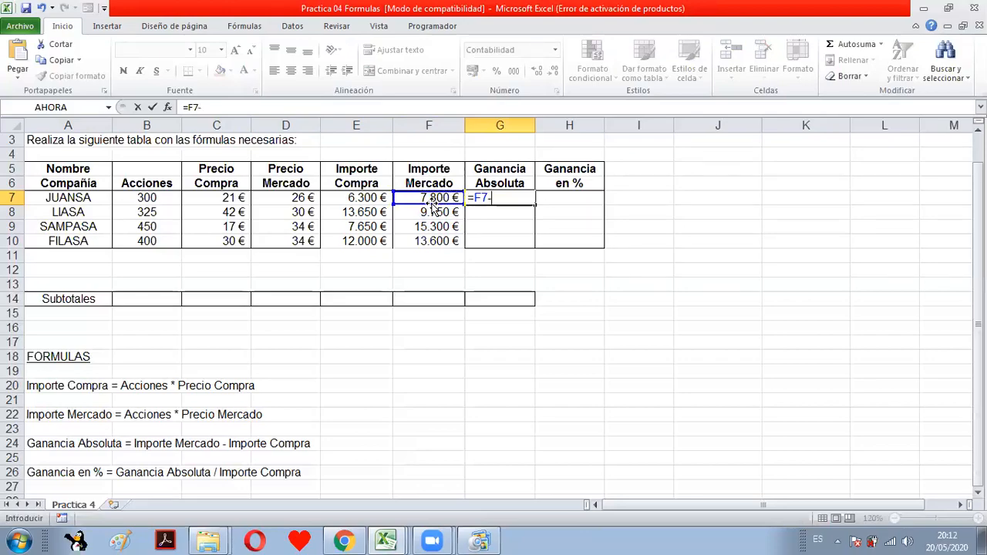
left_click(367, 199)
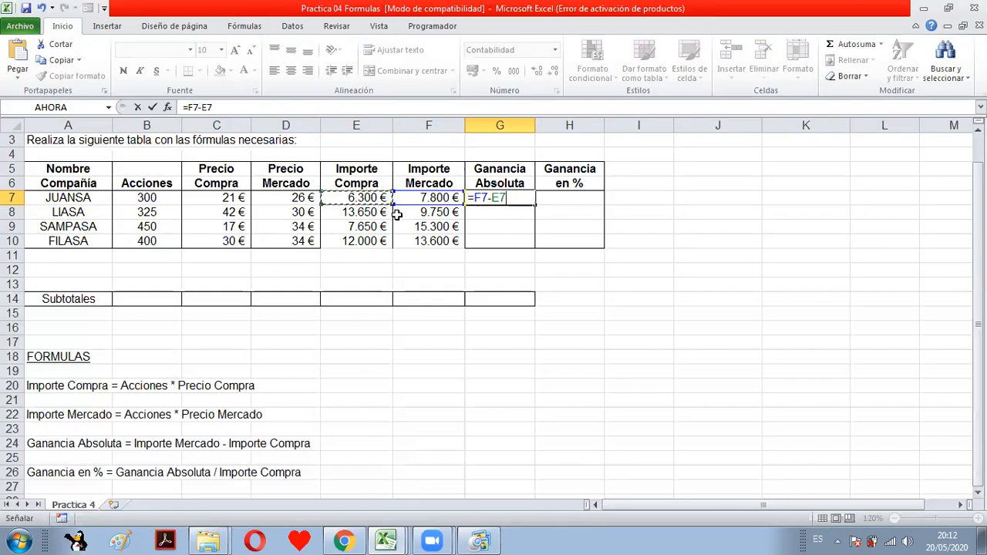
key("Return")
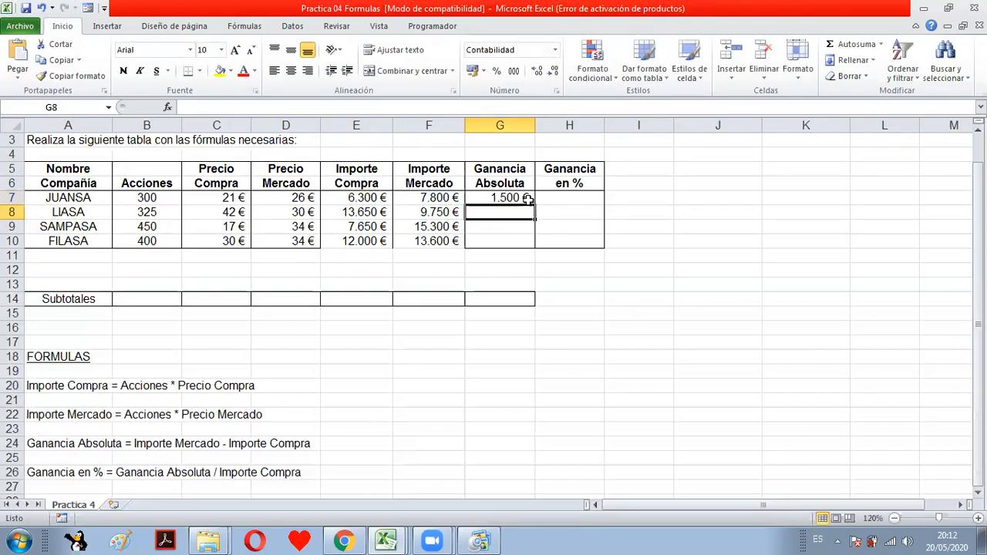
left_click_drag(359, 200, 458, 195)
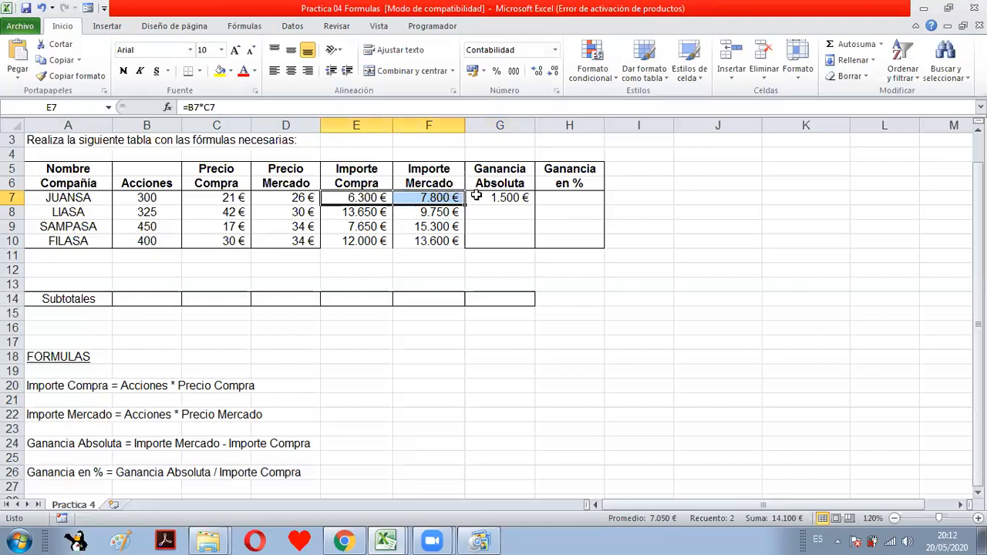
left_click(482, 198)
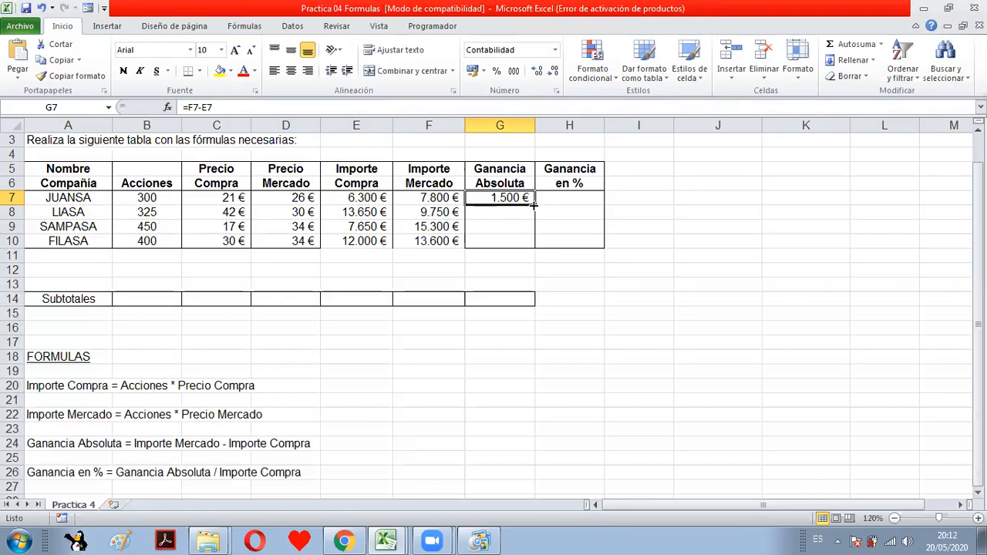
left_click_drag(536, 205, 537, 249)
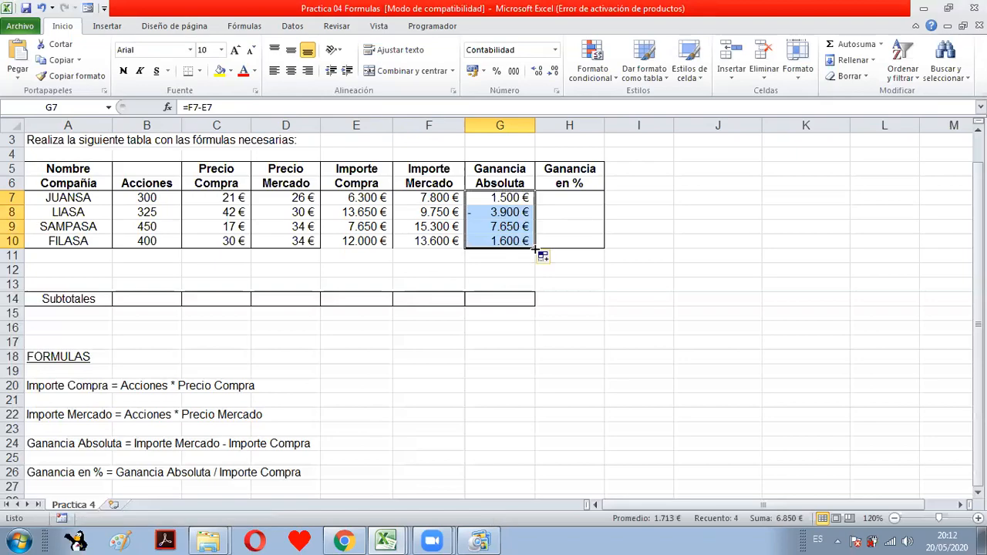
Check LIASA's Ganancia Absoluta in G8 against its purchase and market prices in C8 and D8.
left_click(503, 215)
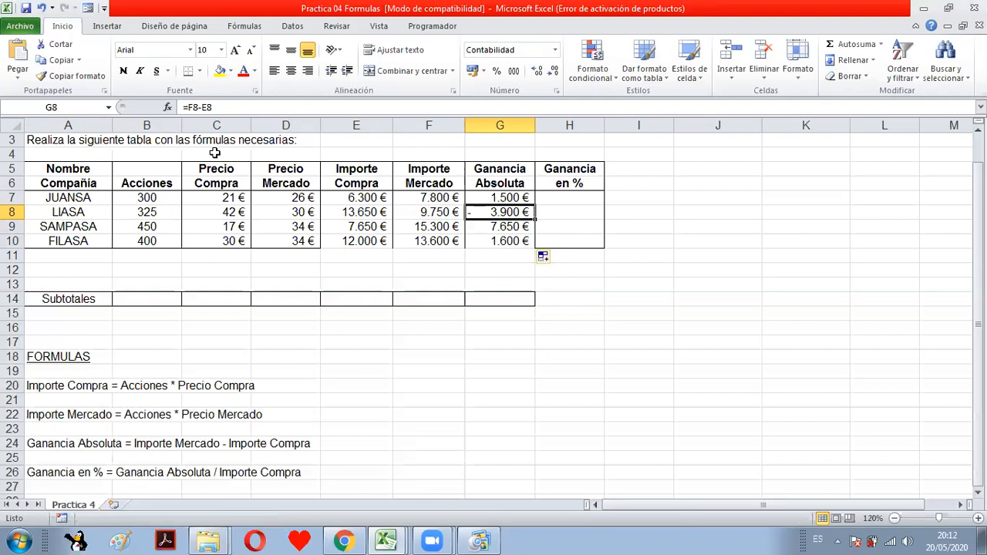
left_click(217, 217)
left_click(275, 212)
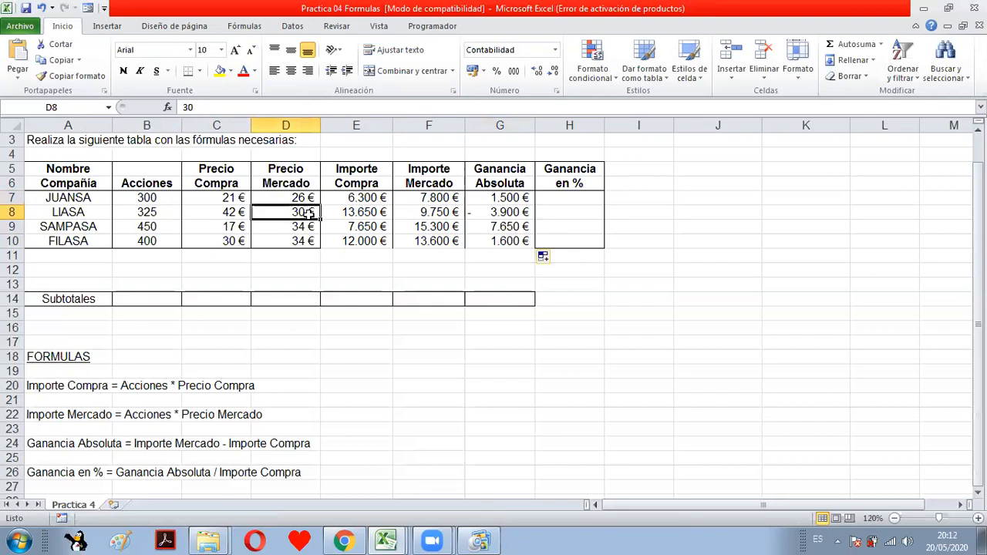
left_click(488, 214)
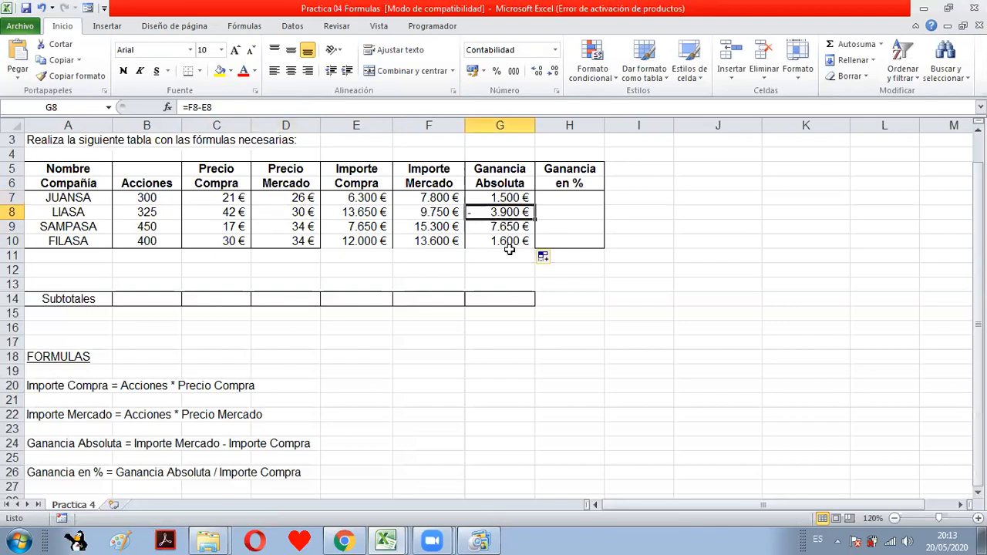
Format the Ganancia en % cells H7:H10 as percentages.
left_click(559, 199)
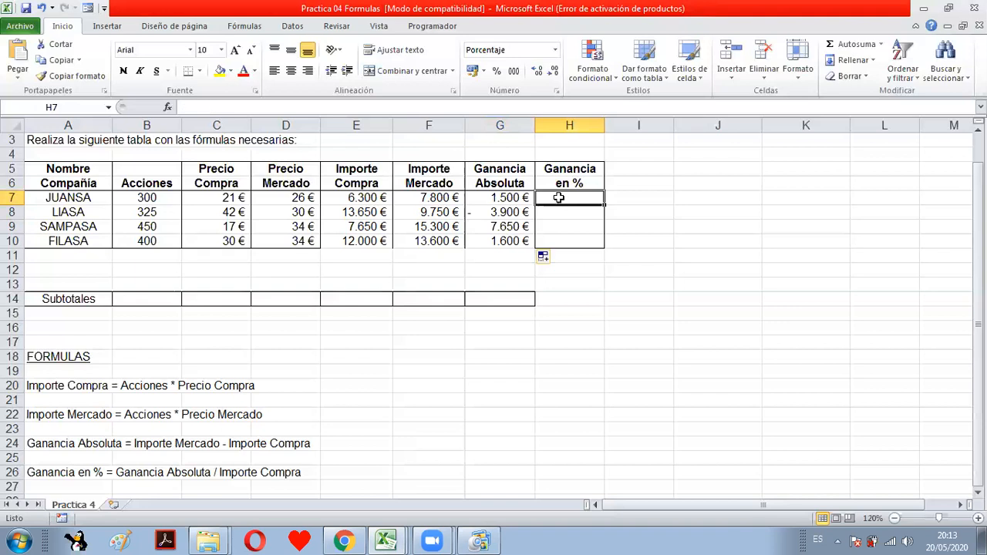
left_click_drag(559, 198, 560, 241)
left_click(497, 70)
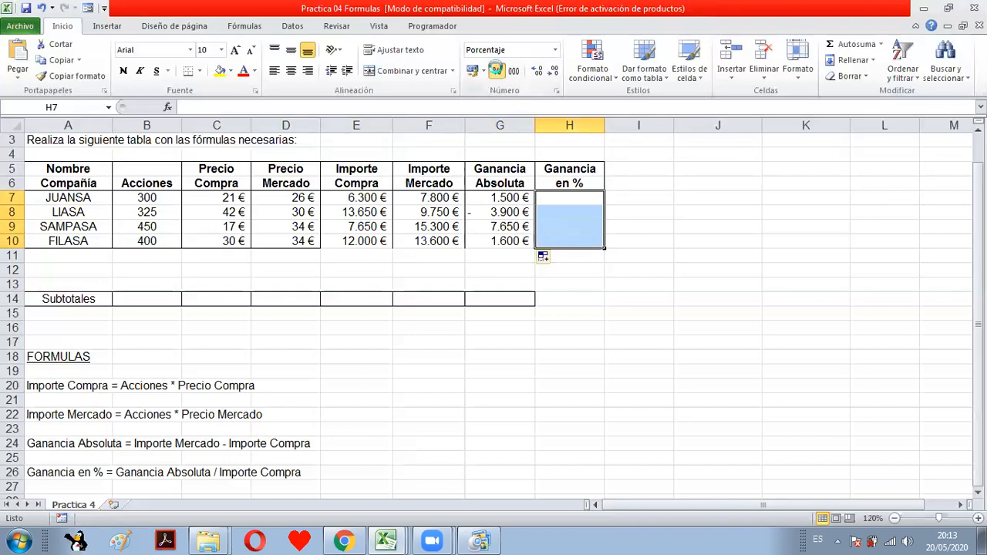
Calculate Ganancia en % for JUANSA in H7 with =G7/E7 and fill the formula down to H10.
left_click(563, 199)
type("=")
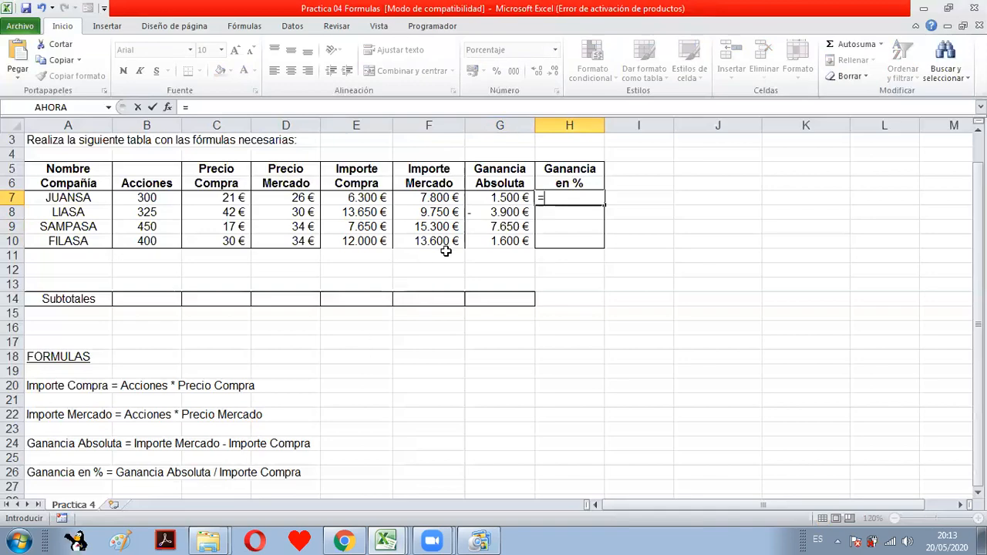
left_click(505, 199)
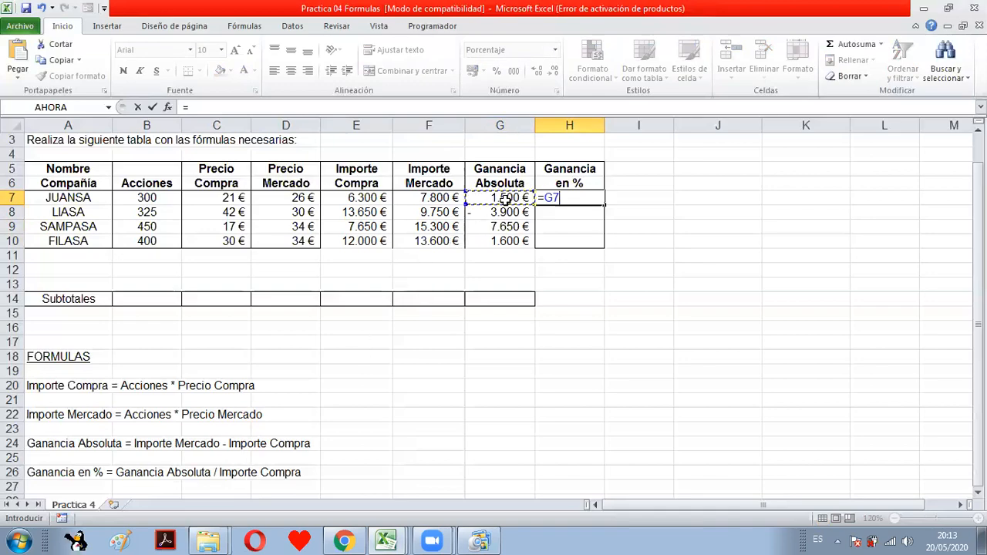
type("/")
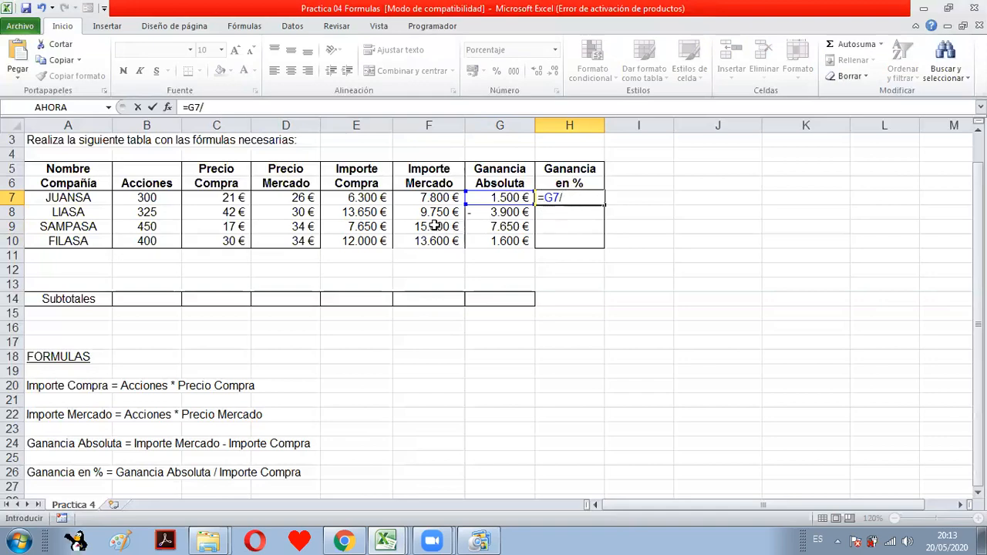
left_click(369, 199)
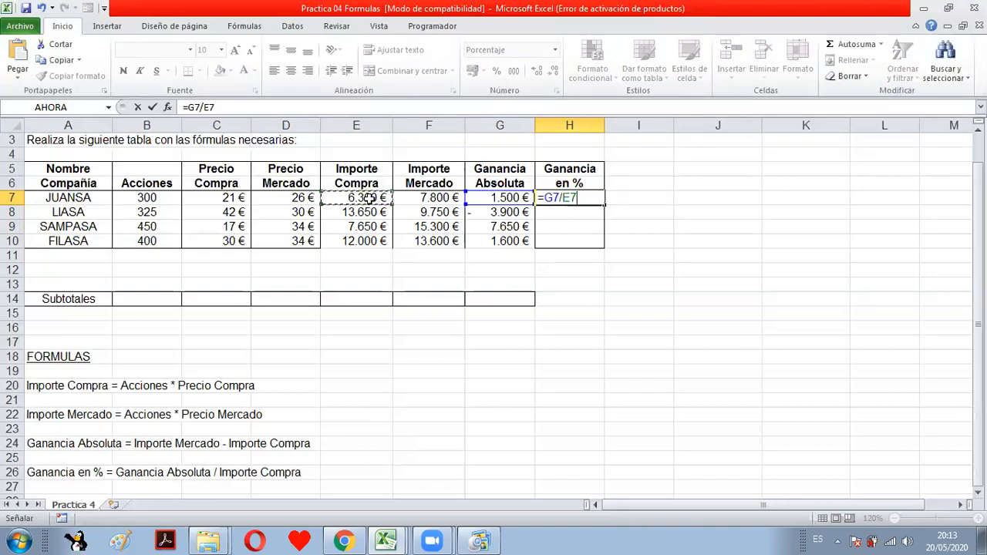
key("Return")
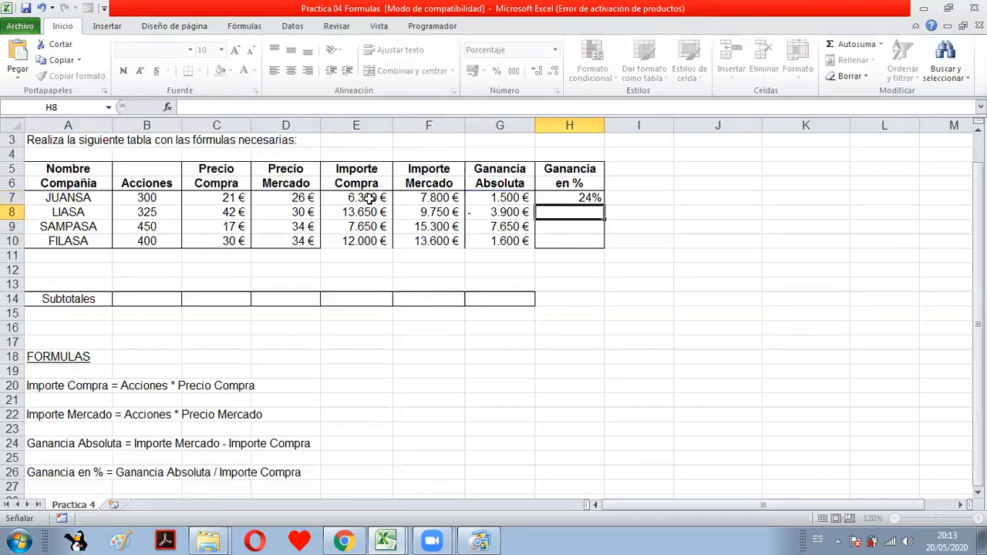
left_click(557, 199)
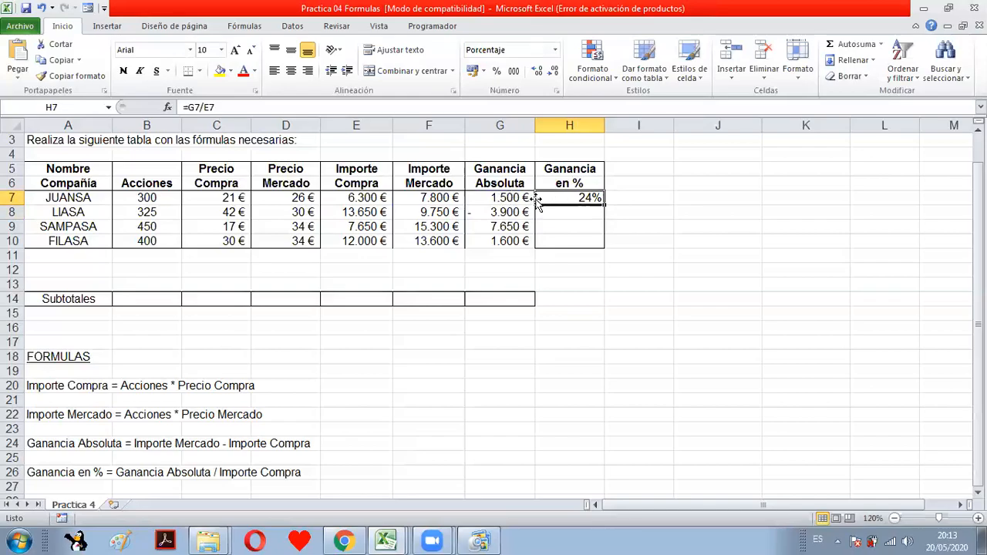
left_click_drag(606, 205, 606, 247)
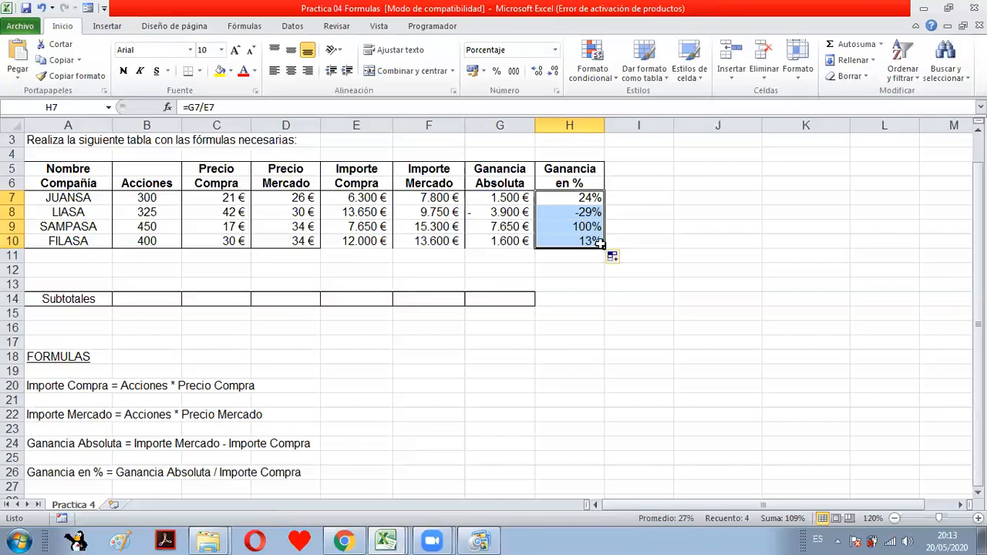
left_click(579, 210)
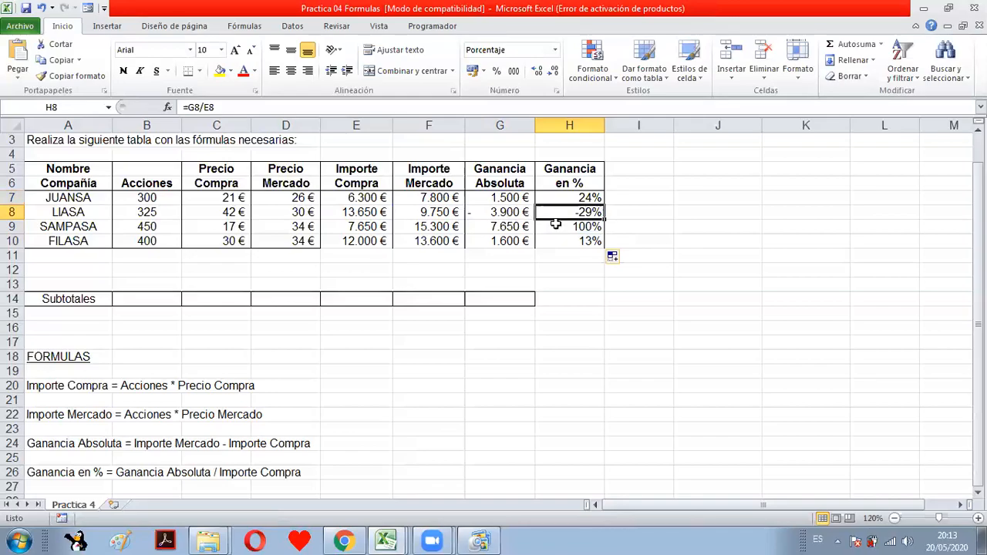
left_click(588, 249)
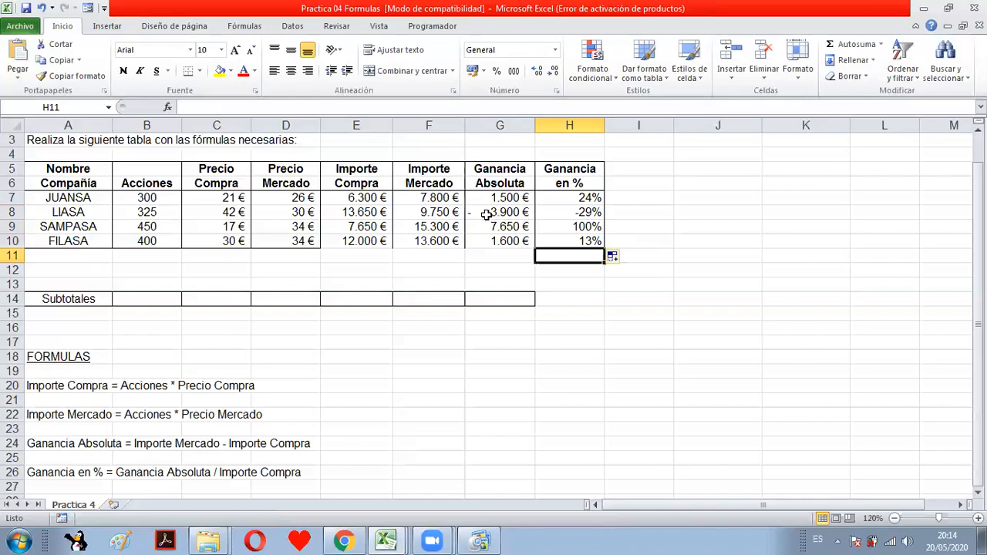
Give the calculated cells E7:H10 a yellow fill and borders around every cell.
left_click_drag(362, 198, 577, 241)
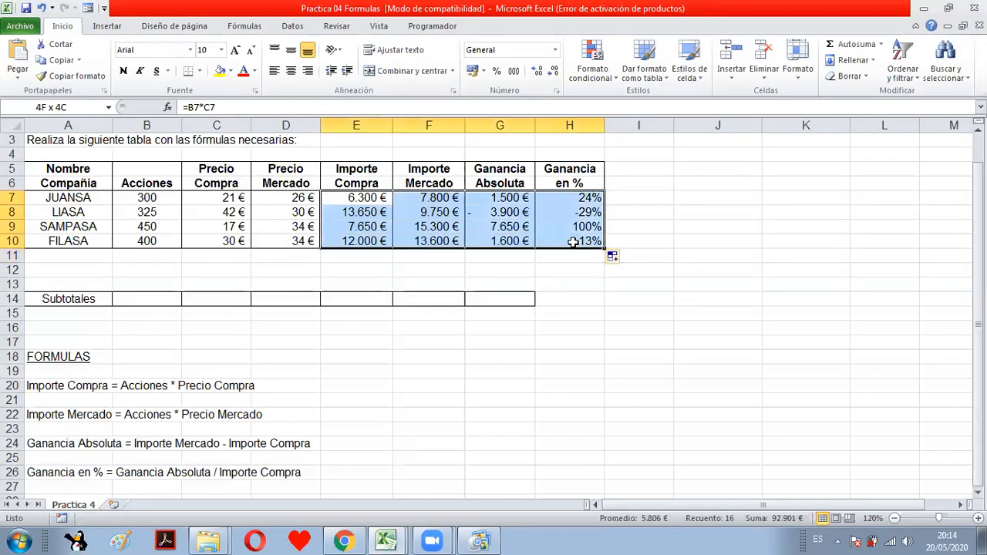
left_click(220, 71)
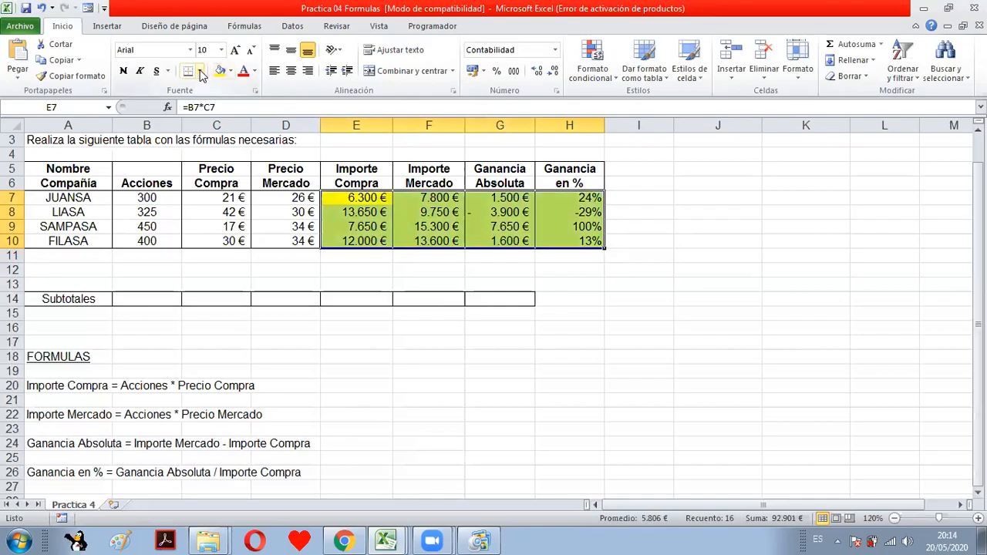
left_click(200, 72)
left_click(312, 186)
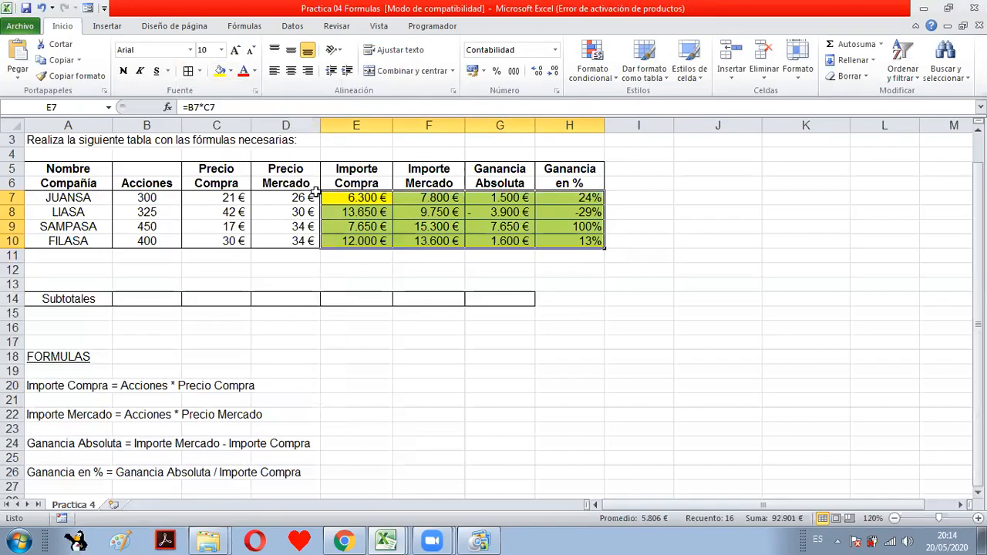
left_click(443, 225)
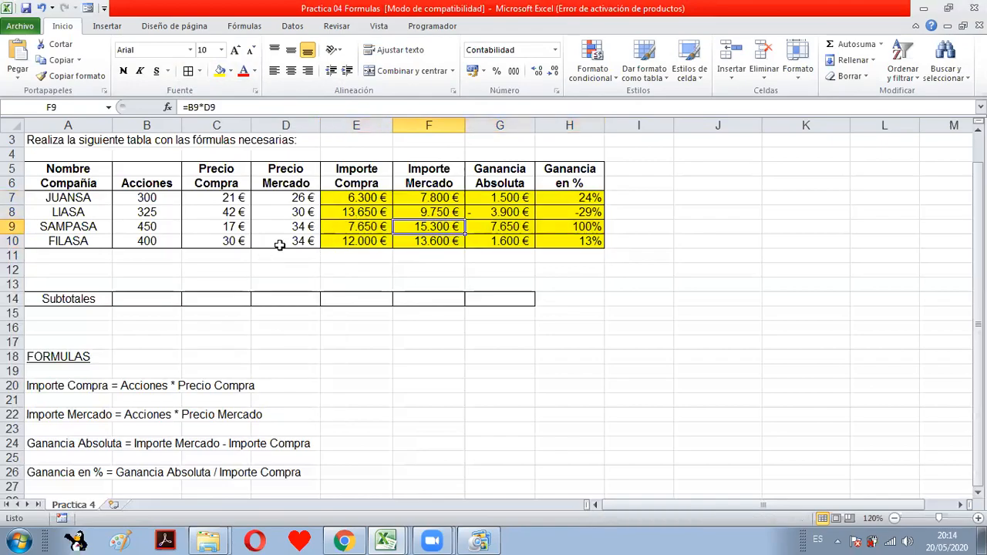
left_click(157, 305)
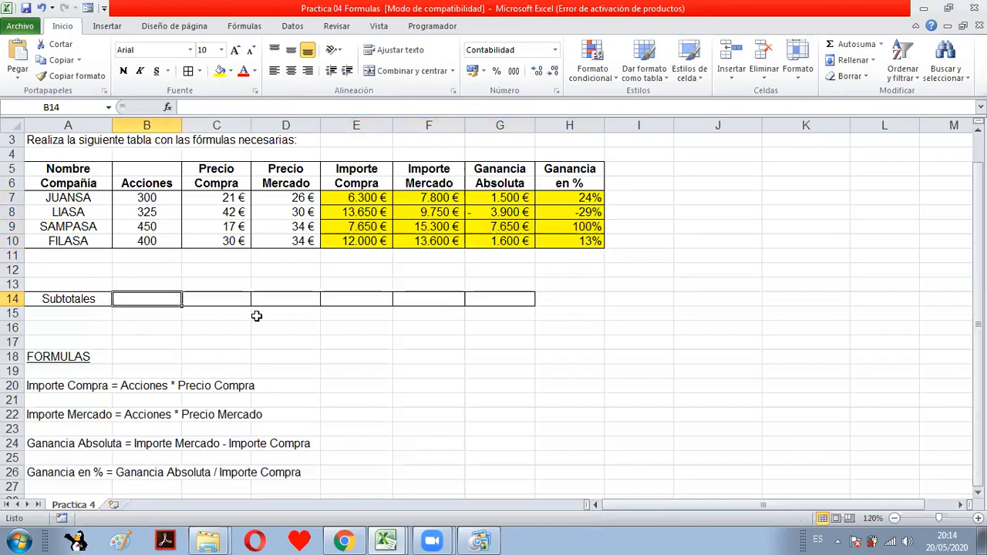
left_click(855, 46)
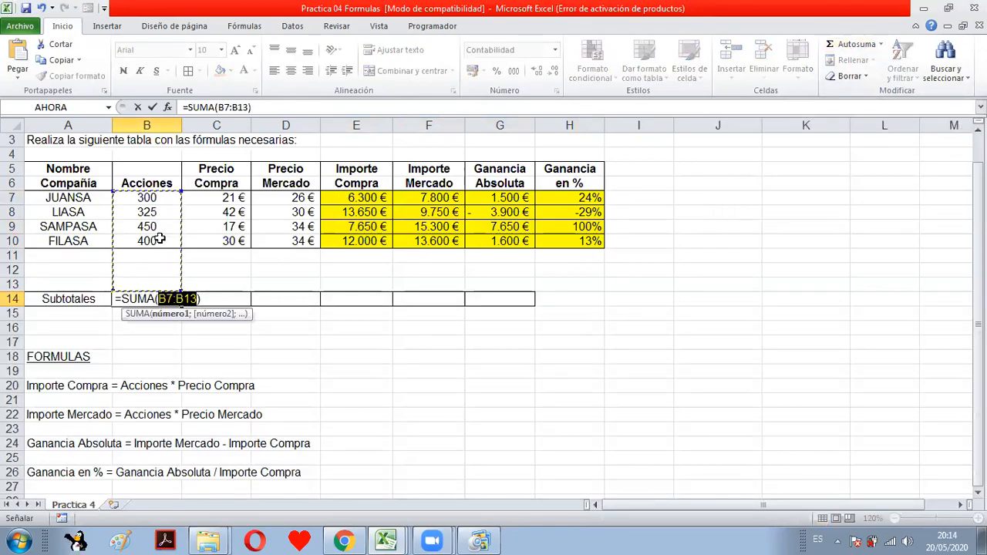
left_click_drag(168, 198, 159, 237)
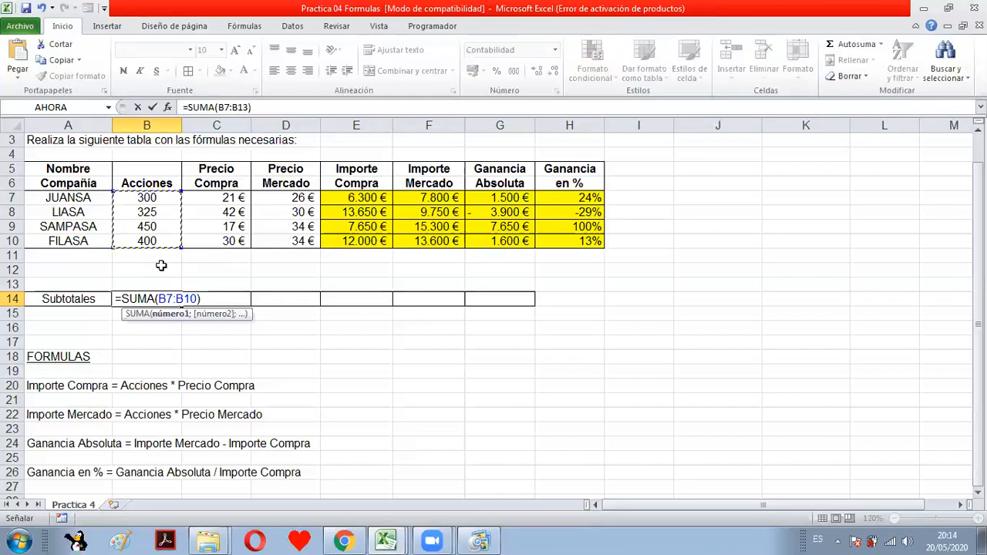
left_click(162, 265)
key("Return")
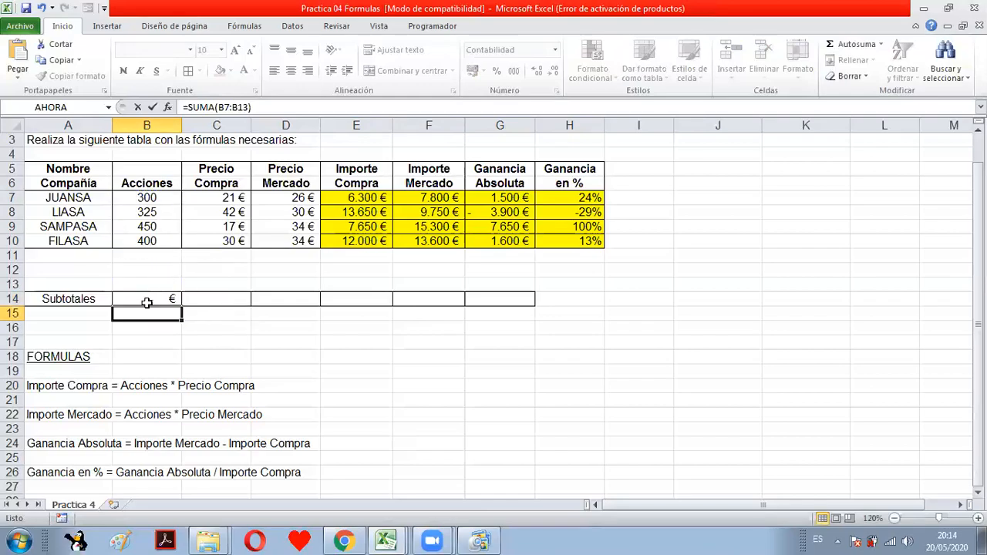
left_click(150, 299)
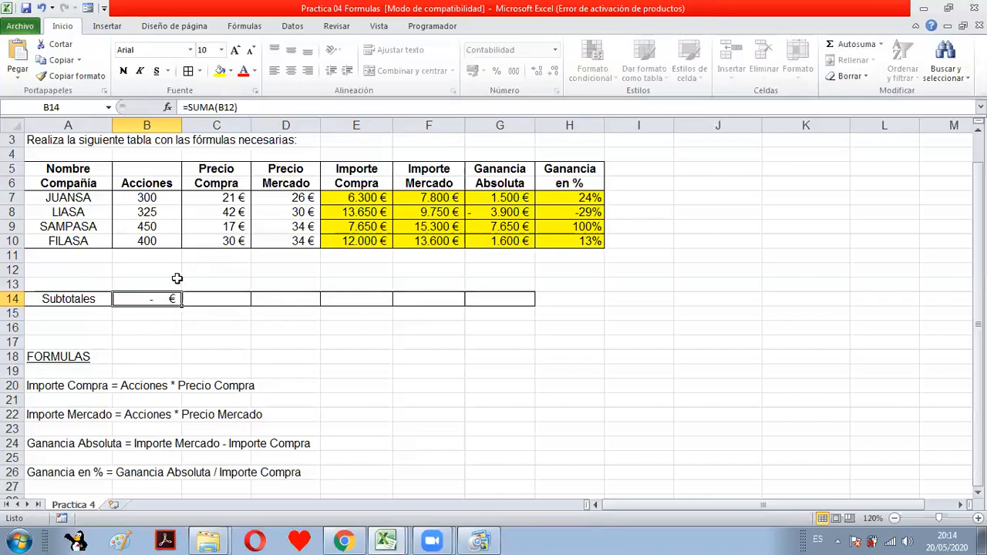
key("Delete")
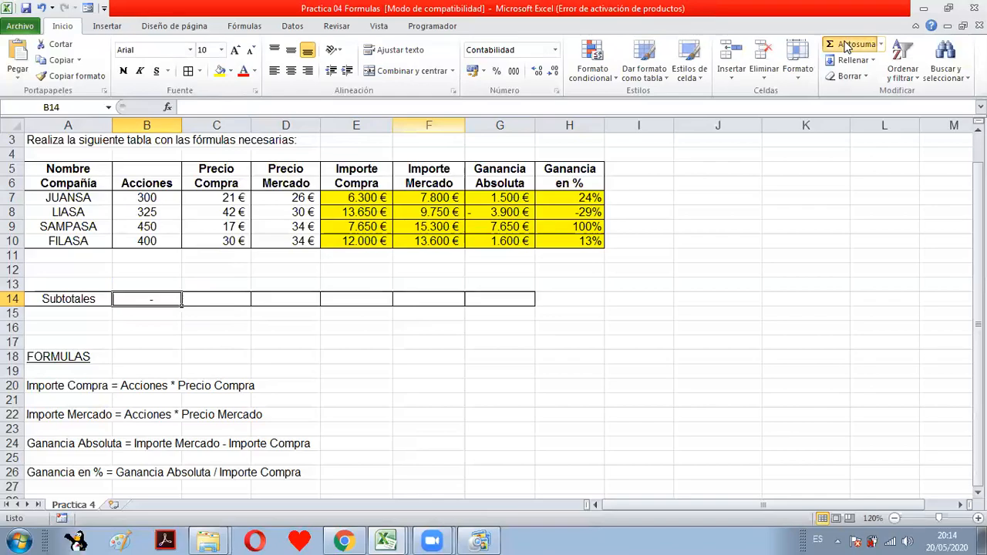
Total the Acciones column in B14 with =SUMA(B7:B10) and fill the formula across the Subtotales row to G14.
left_click(848, 44)
left_click_drag(162, 199, 158, 236)
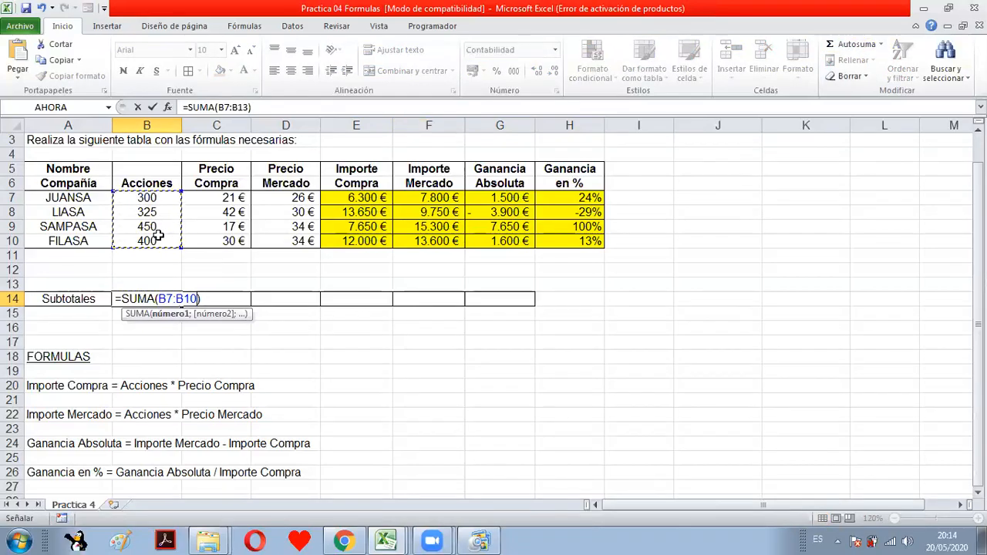
key("Return")
left_click(221, 301)
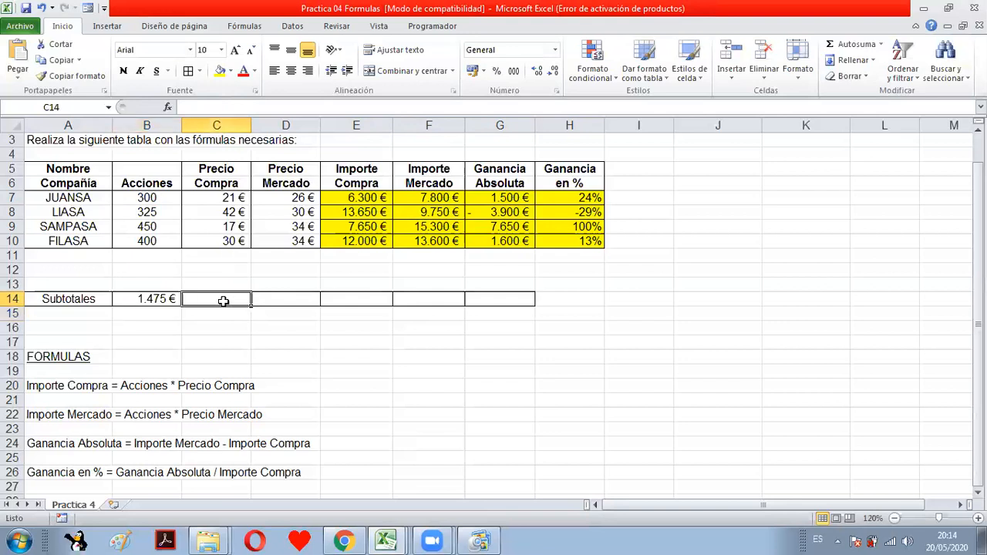
left_click(160, 299)
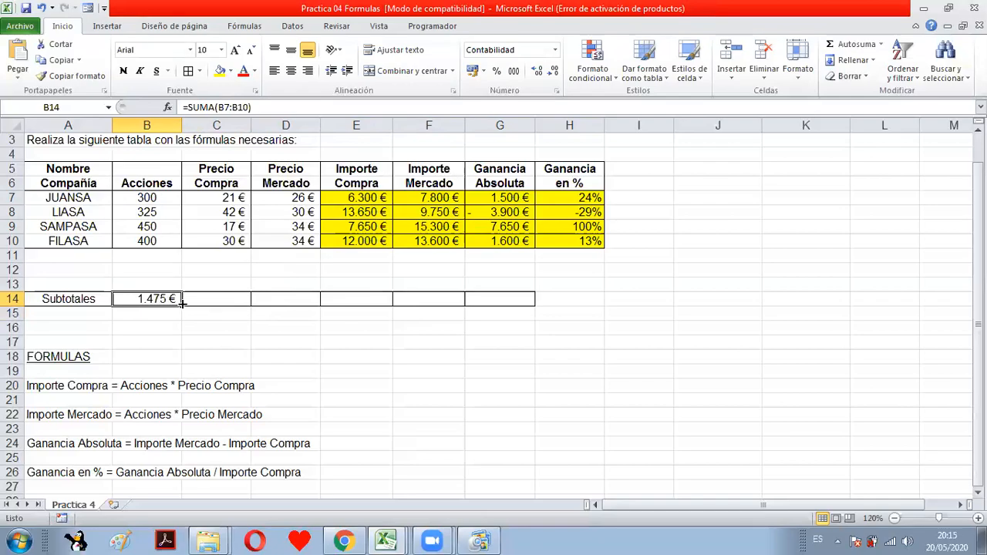
left_click_drag(182, 304, 511, 297)
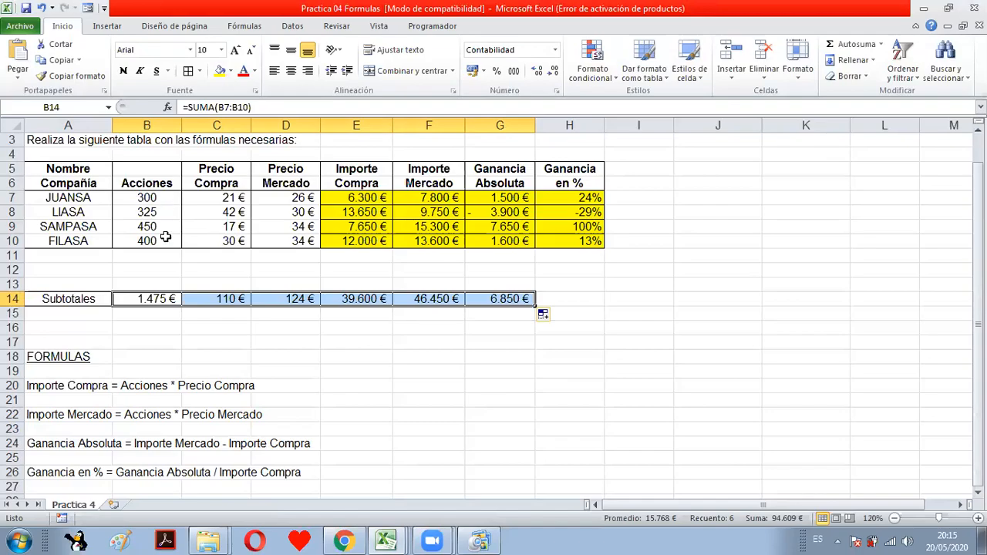
Check which ranges the Subtotales formulas in B14, C14 and D14 add up, leaving them unchanged.
left_click(149, 297)
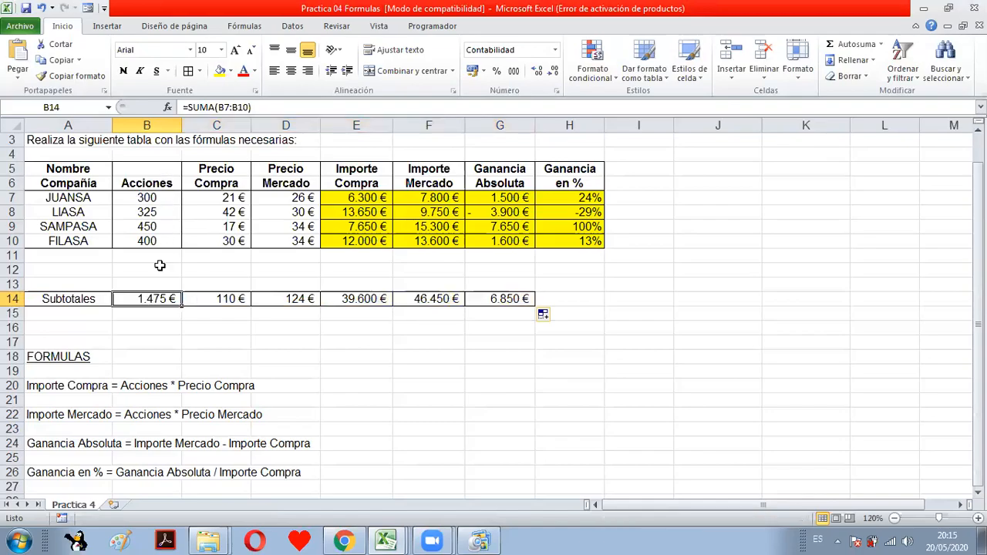
double_click(163, 299)
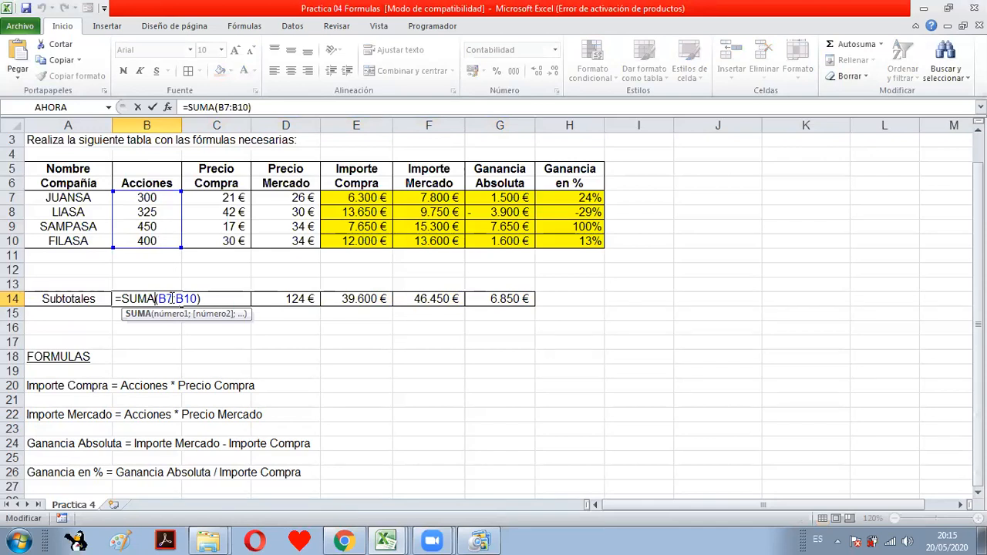
key("Escape")
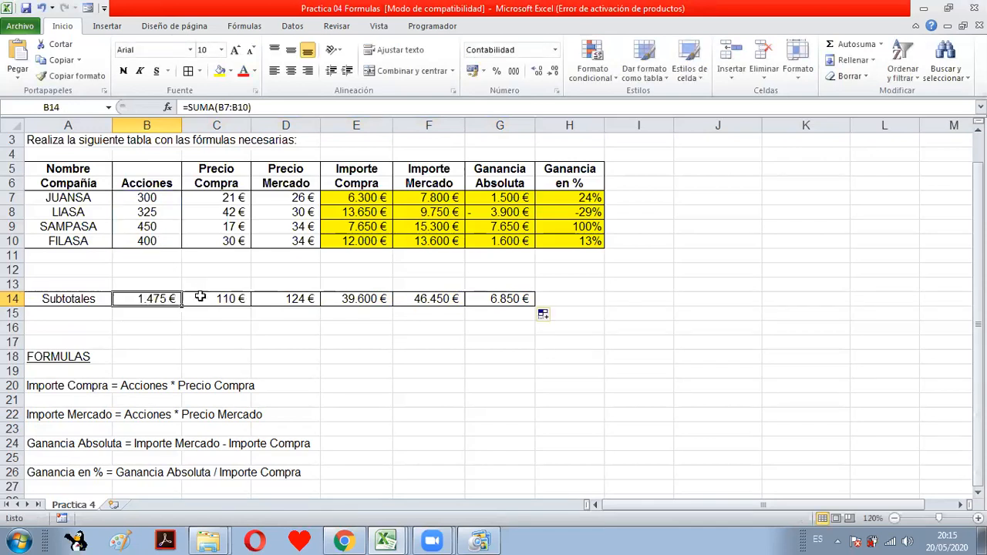
double_click(202, 298)
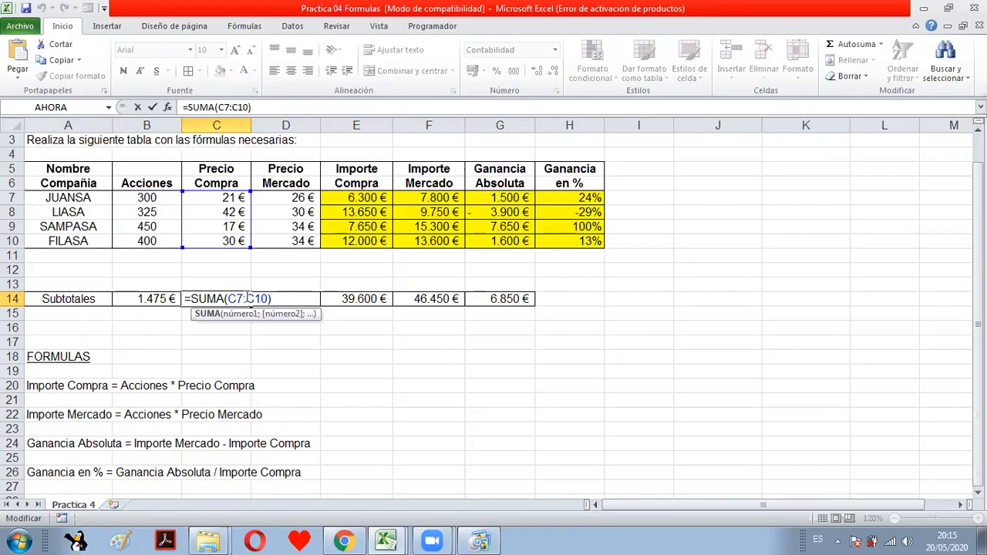
key("Escape")
double_click(281, 297)
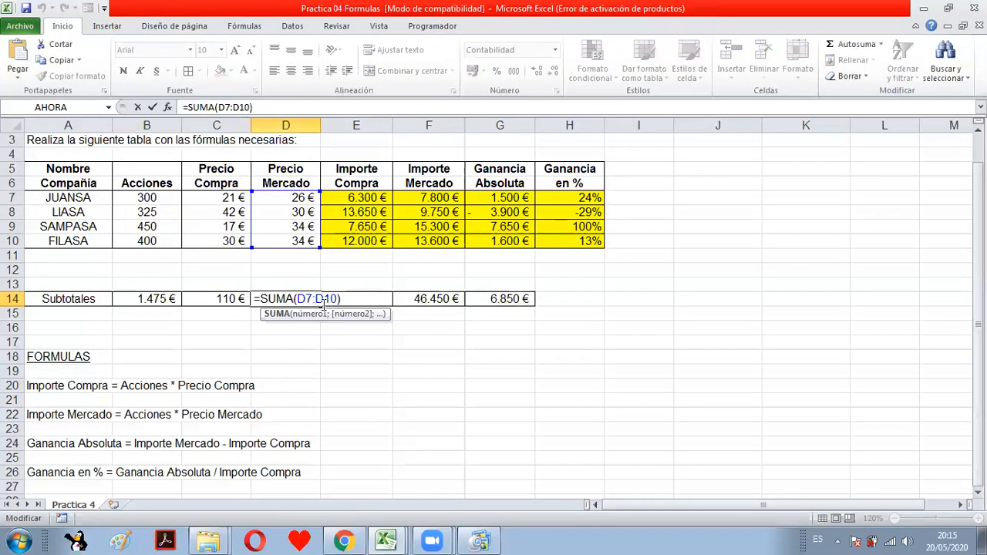
key("Escape")
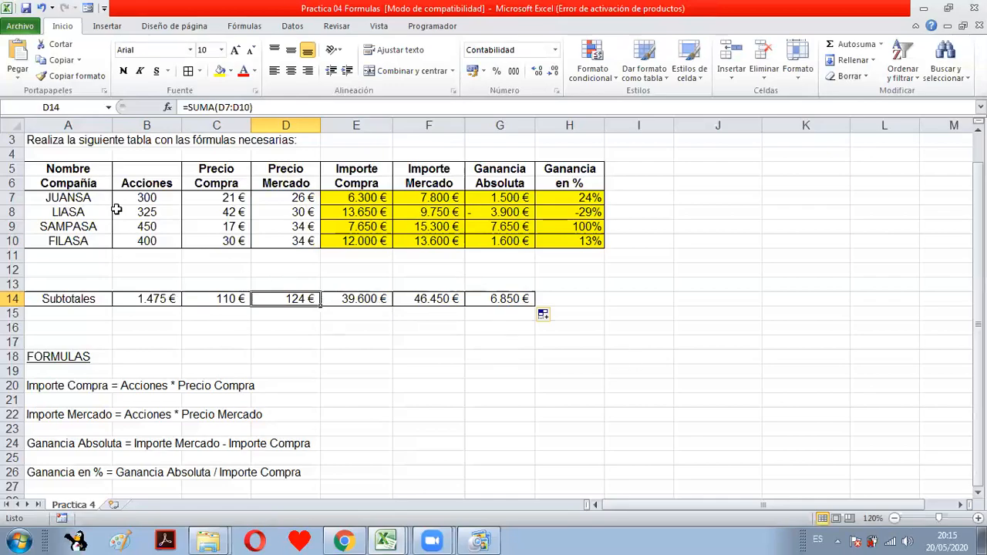
Switch to the Practica 05 Formulas workbook and select the first empty Comisión cell, F7.
left_click(80, 172)
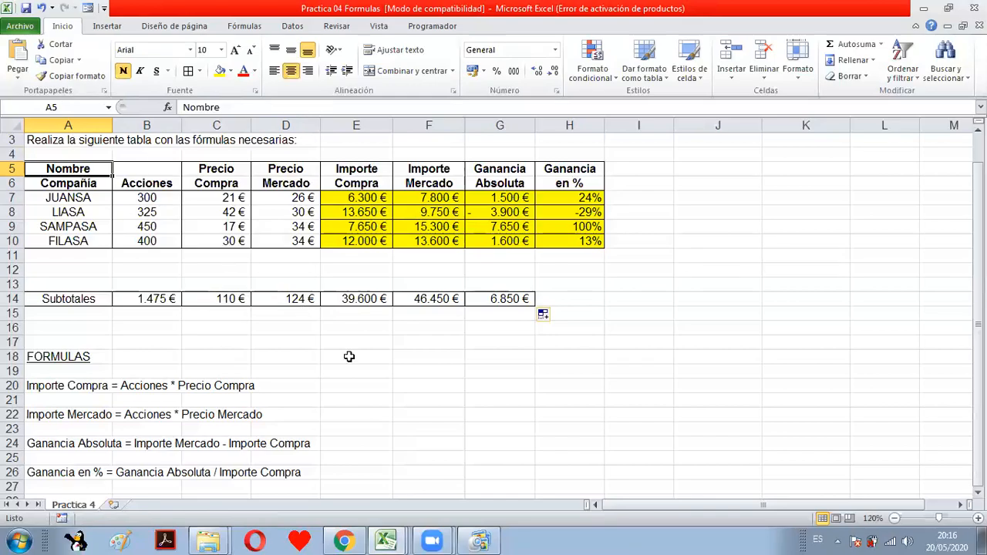
left_click(386, 539)
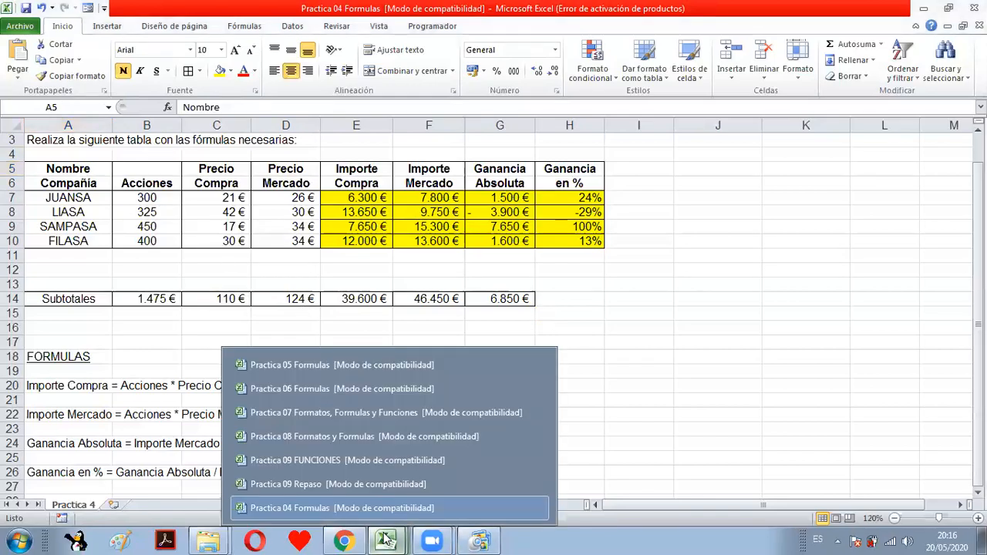
left_click(332, 373)
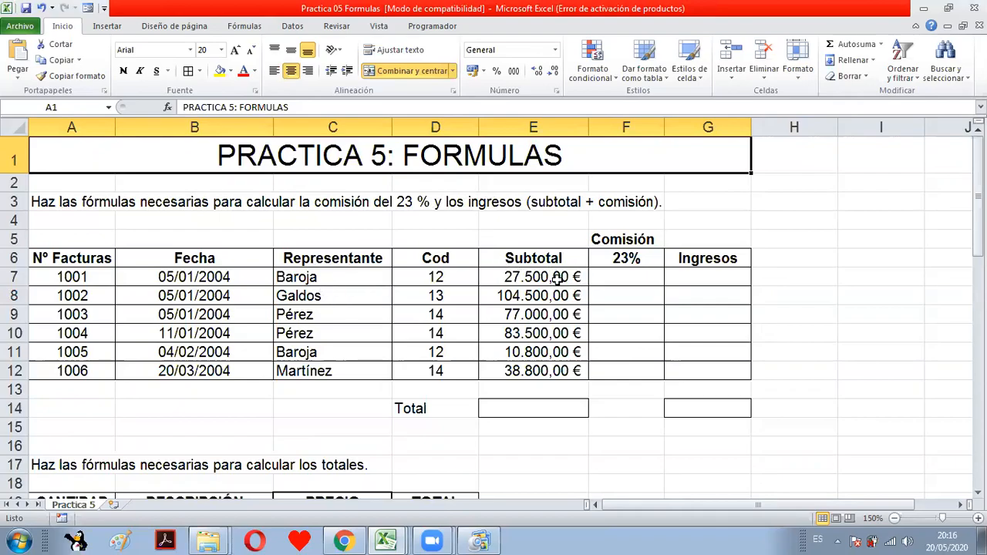
left_click(611, 279)
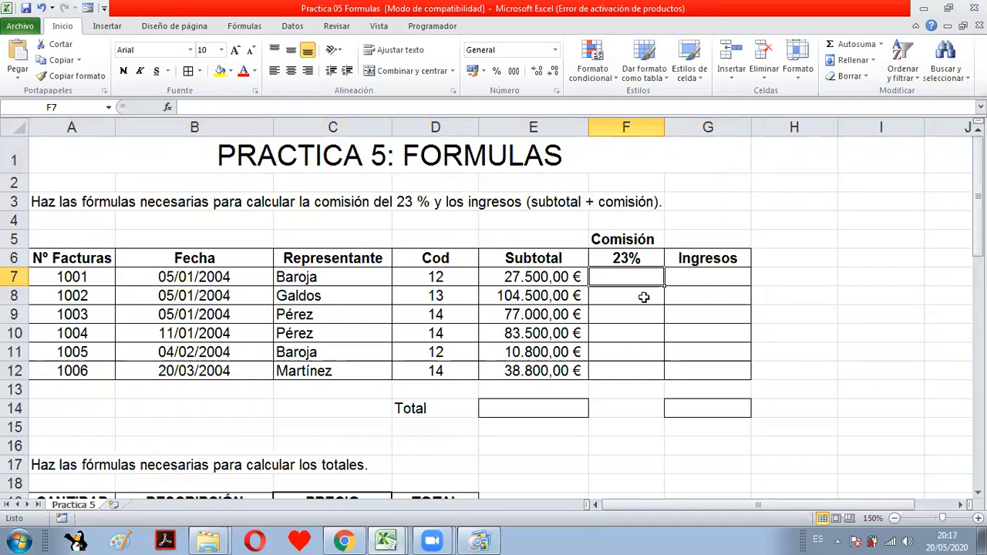
Calculate the first commission in F7 with =E7*F6, multiplying the subtotal by the commission rate.
type("=")
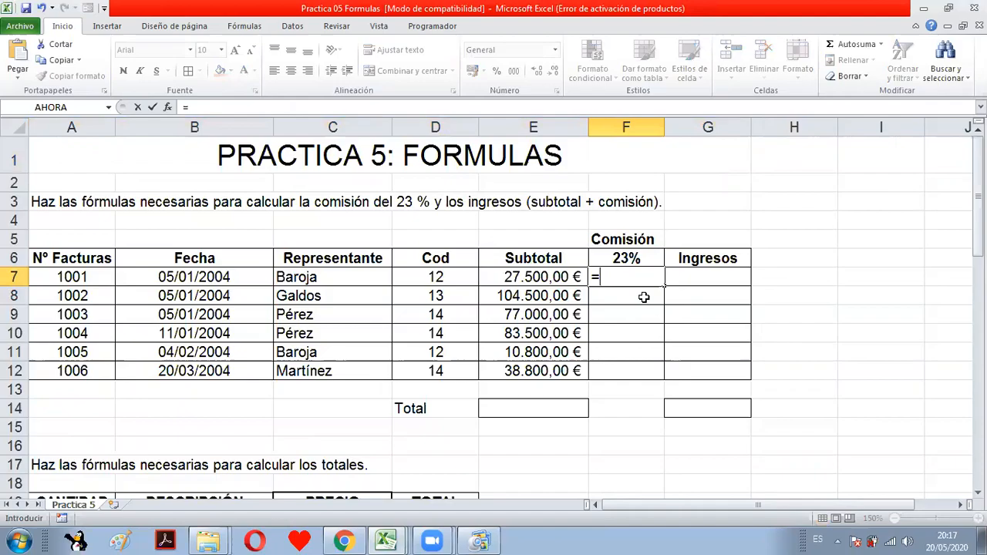
left_click(546, 281)
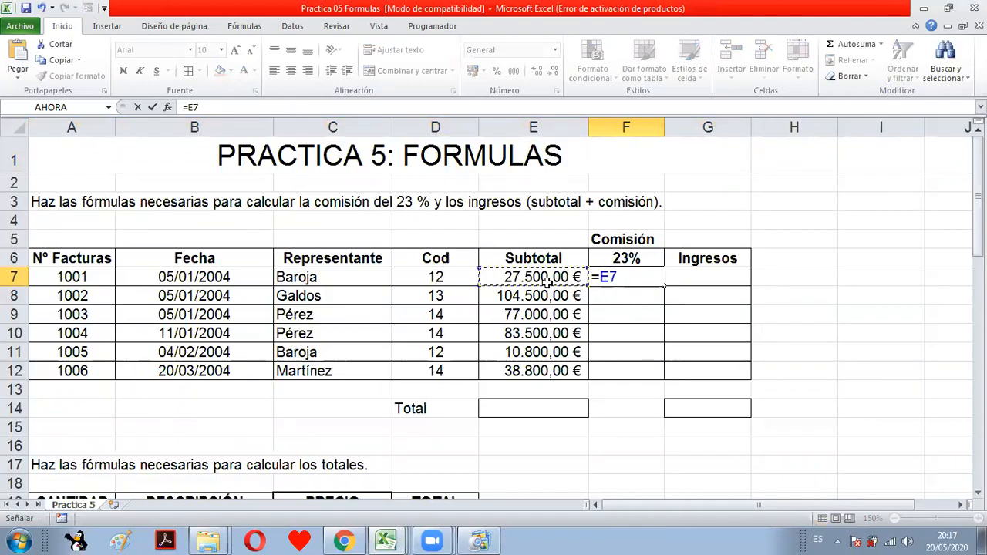
type("*")
left_click(632, 257)
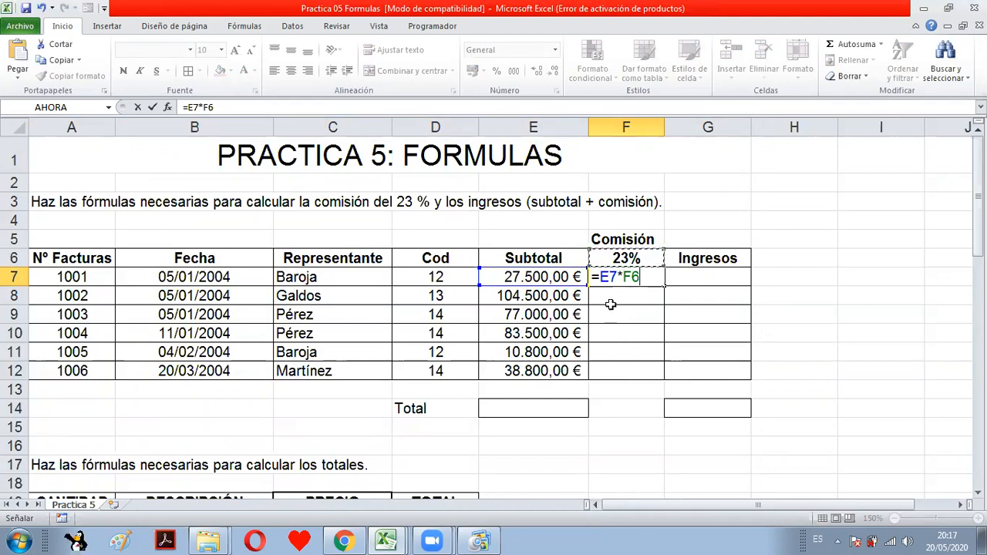
key("Return")
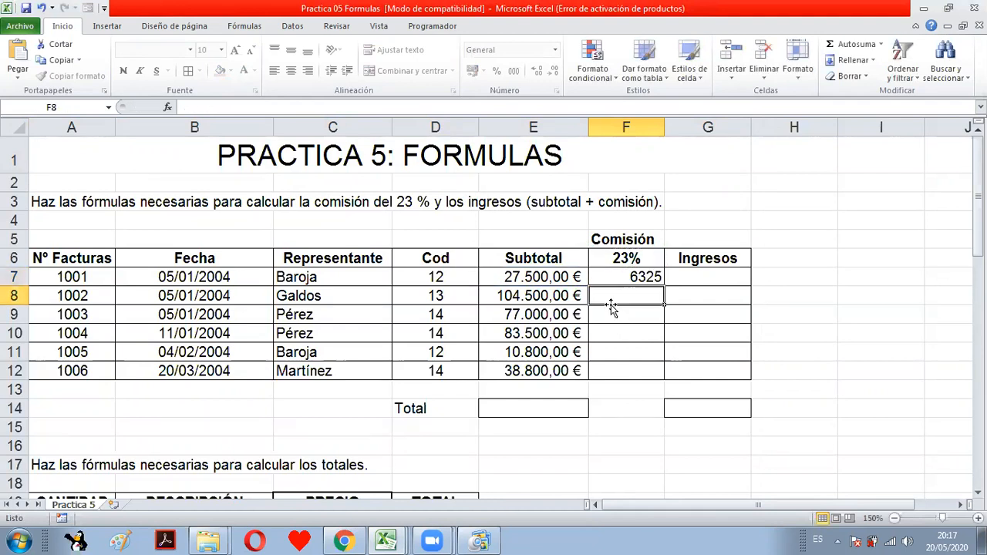
Fill the commission formula from F7 down to F12.
left_click(644, 277)
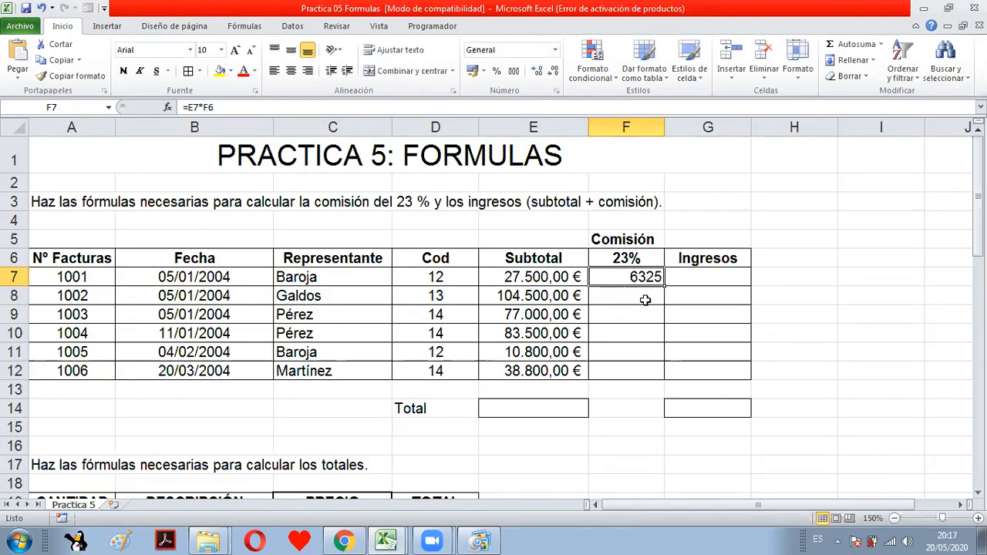
left_click(570, 298)
left_click(642, 256)
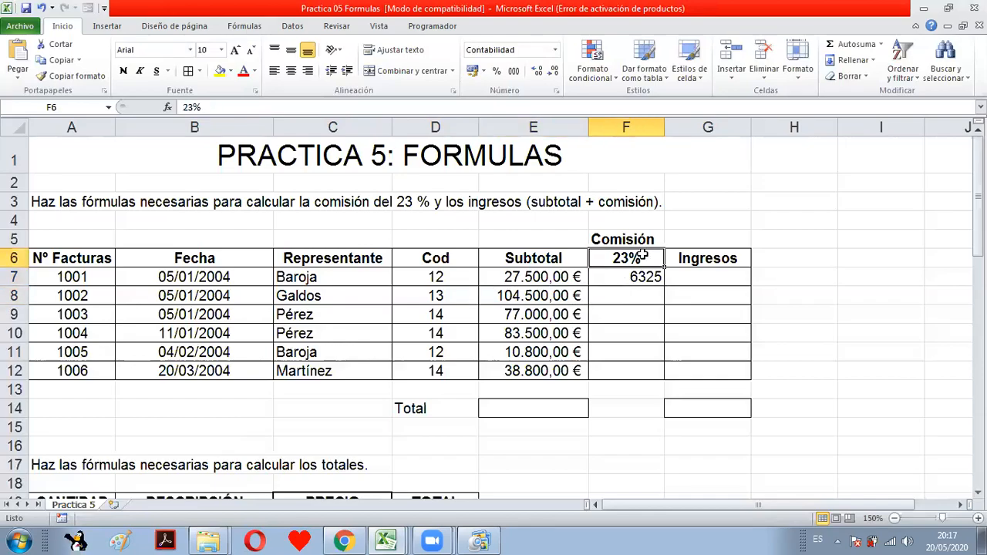
left_click(559, 310)
left_click(631, 254)
left_click(638, 274)
left_click_drag(665, 286, 660, 372)
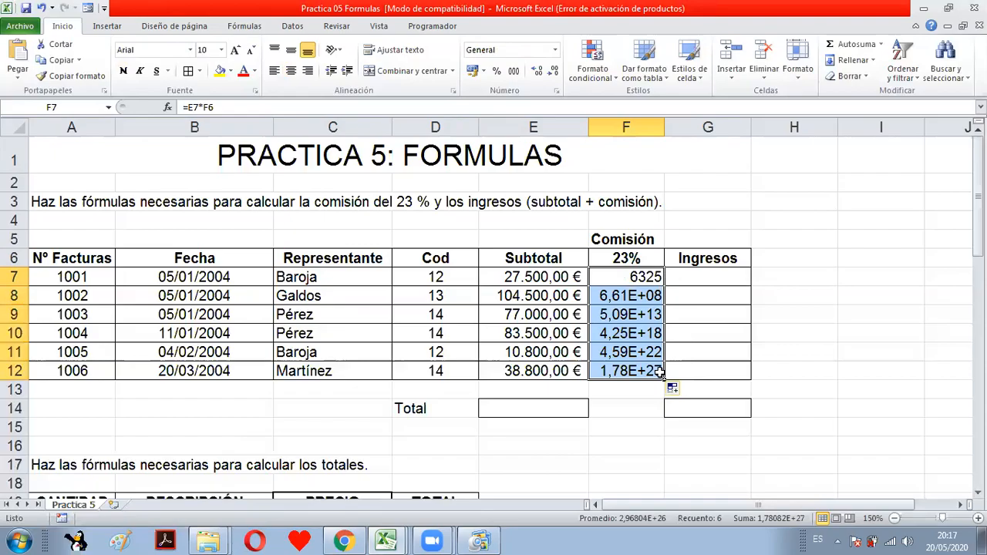
Check which cells the copied formulas in F8 and F9 refer to, and clear the range F8:F12.
left_click(639, 282)
left_click(642, 257)
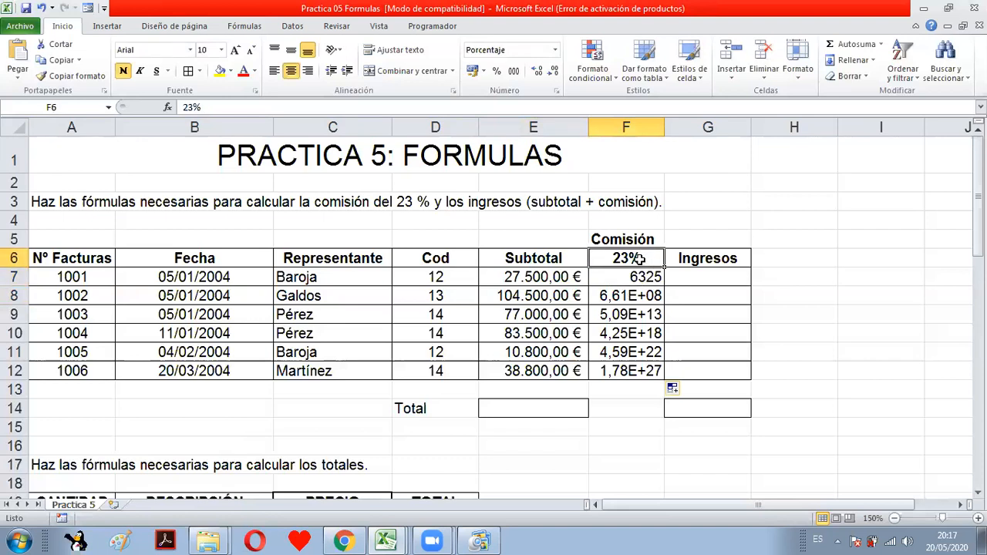
double_click(636, 296)
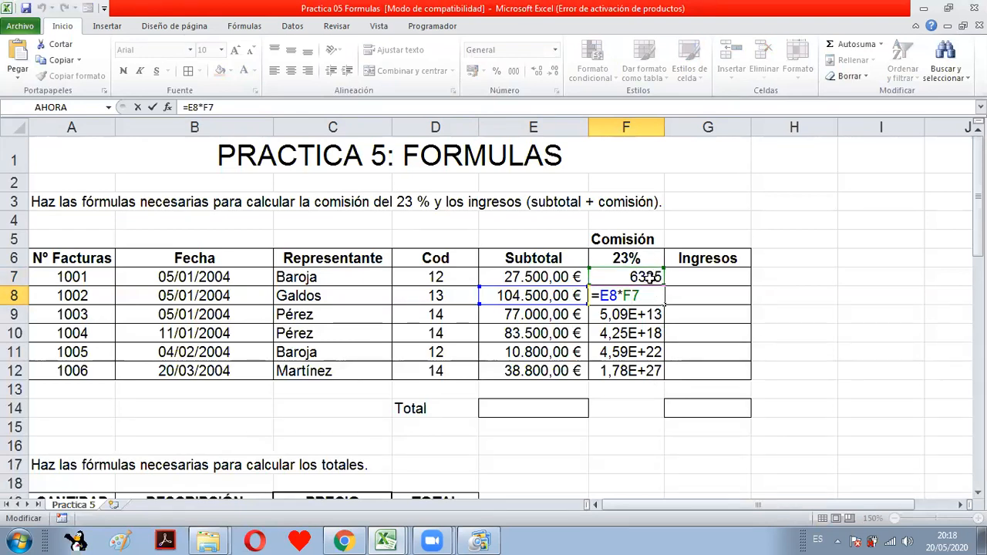
key("ctrl+Return")
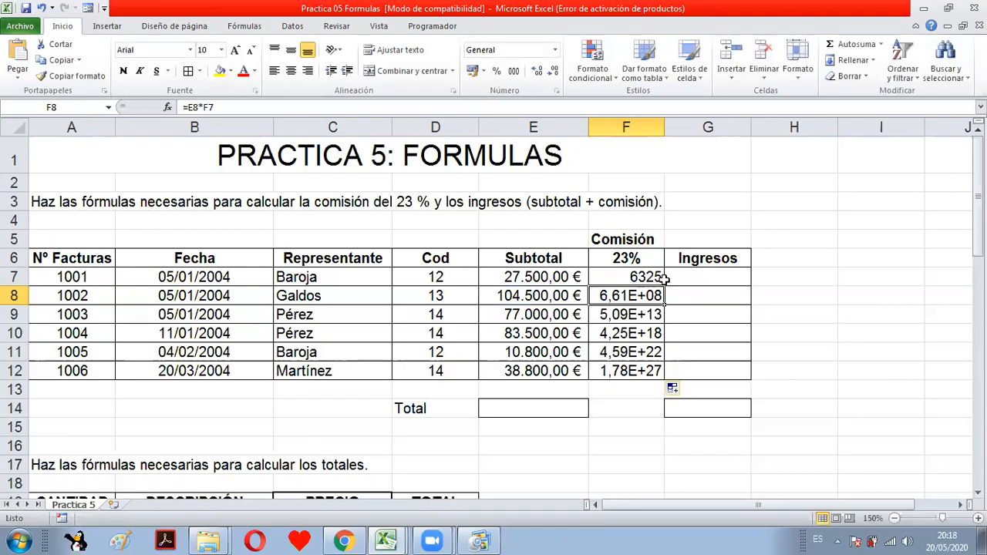
double_click(642, 315)
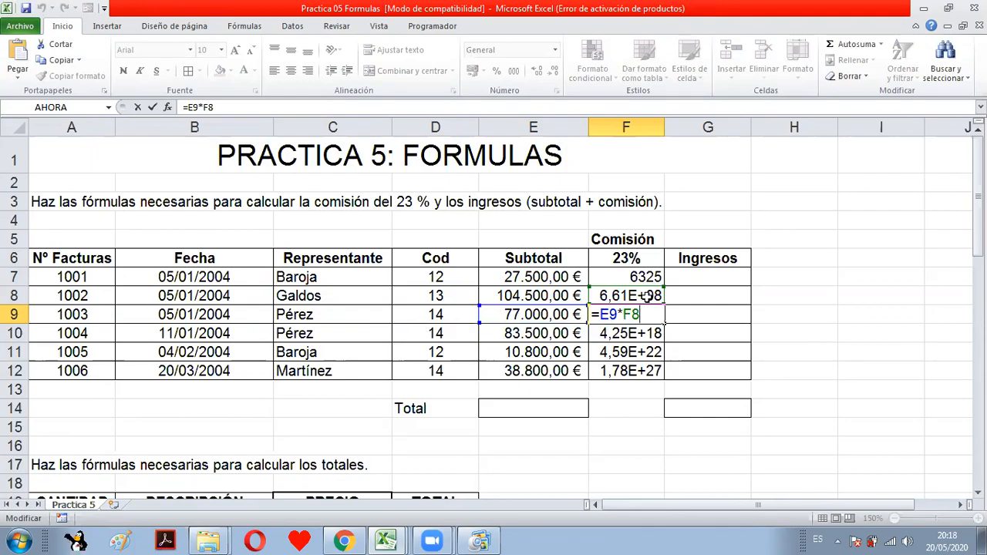
key("Escape")
left_click_drag(647, 297, 644, 373)
key("Delete")
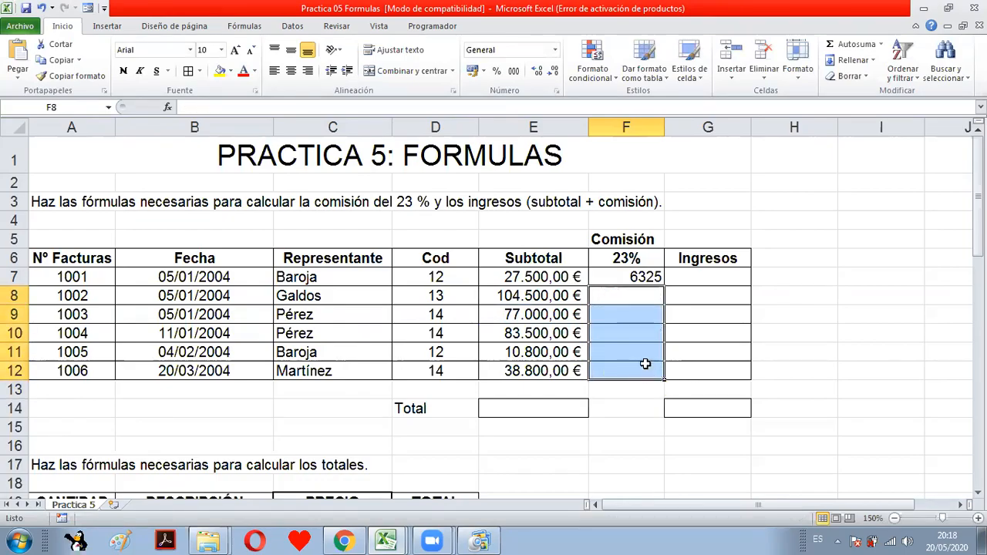
Make the rate reference in F7 absolute so that the formula is =E7*$F$6.
left_click(634, 259)
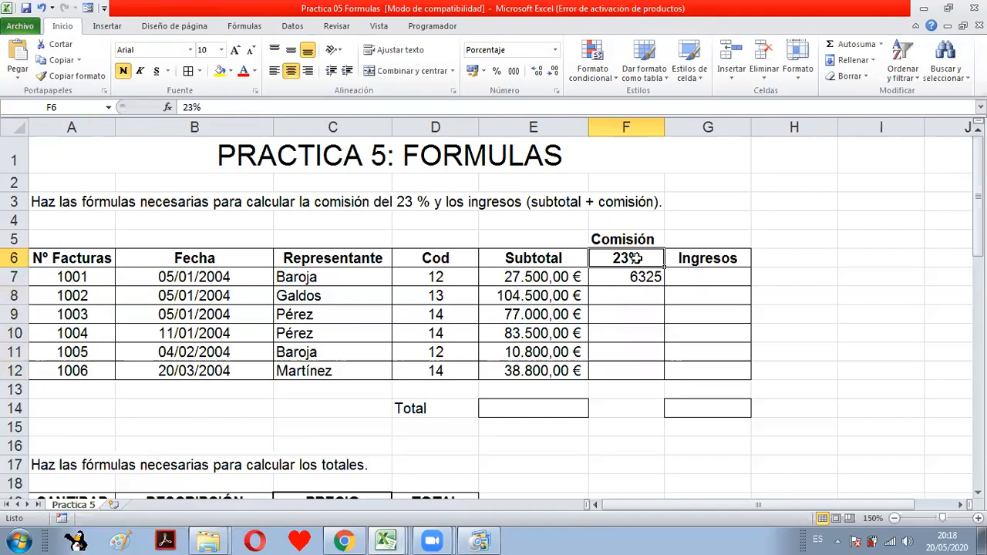
left_click(644, 277)
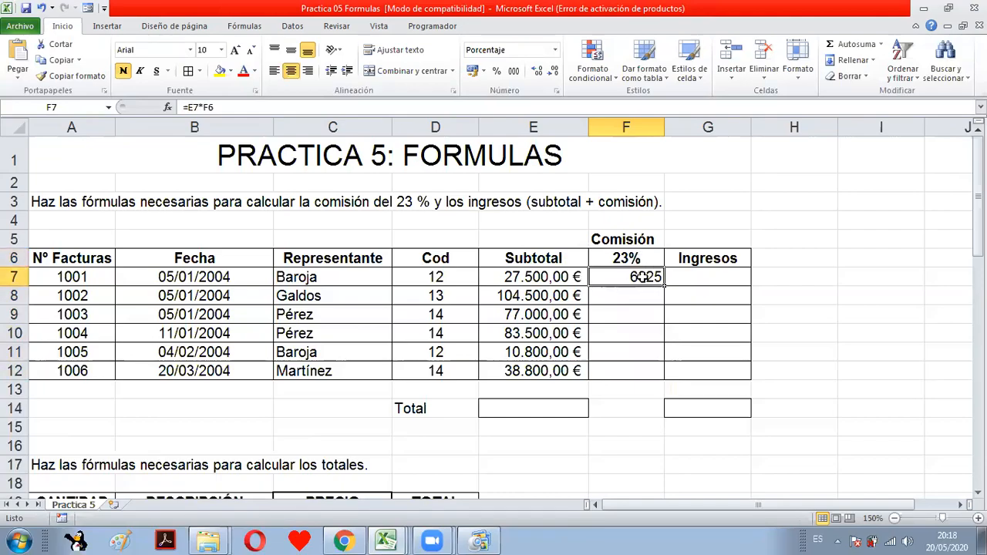
double_click(645, 276)
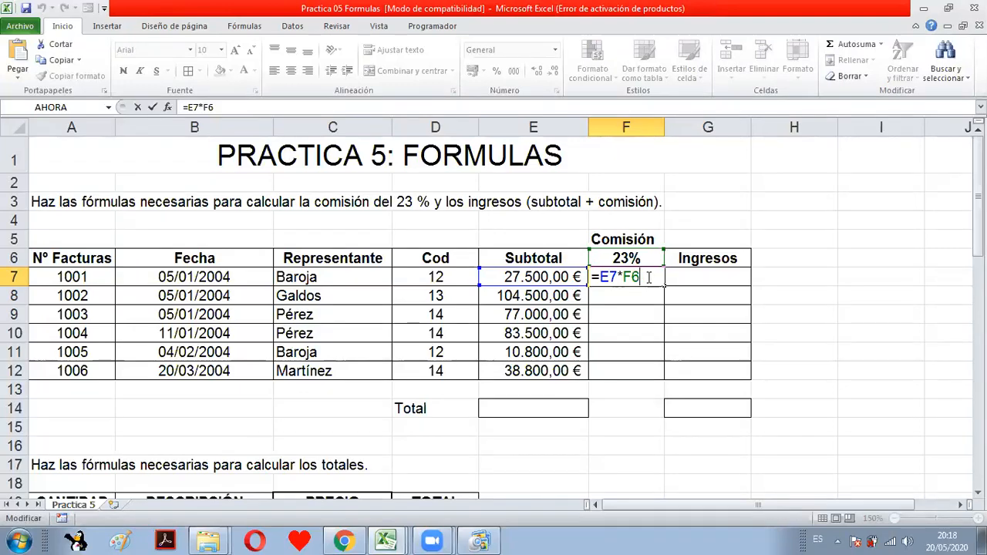
key("F4")
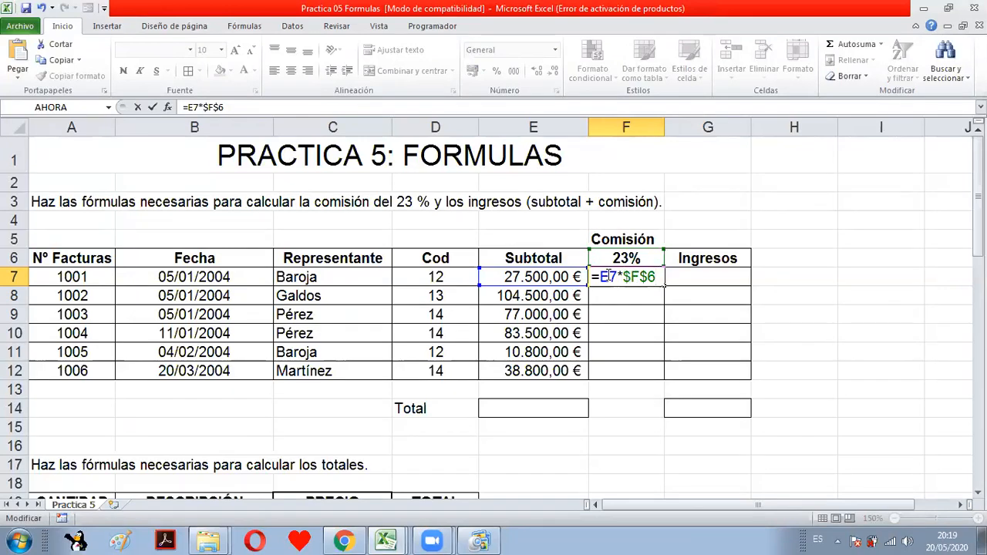
key("Return")
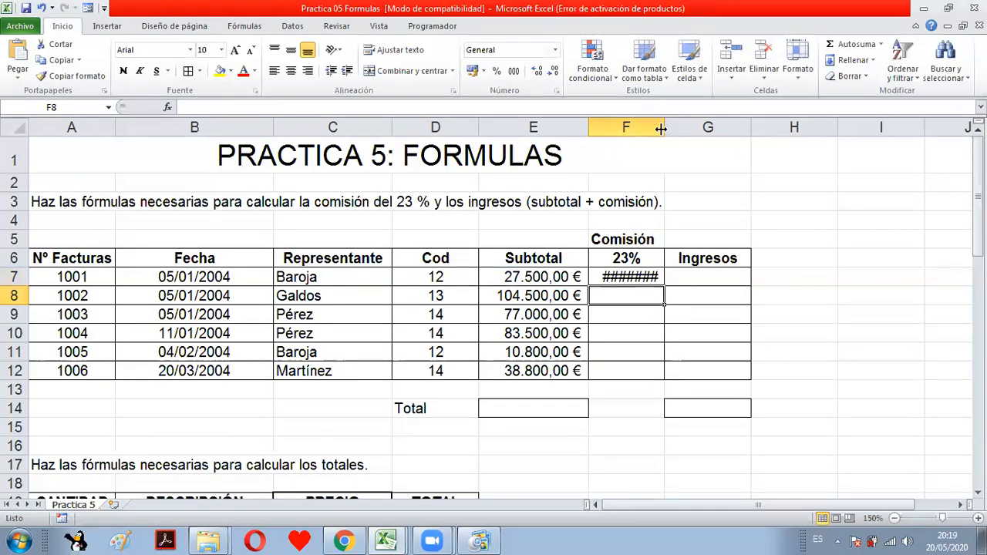
Widen column F to fit the euro amounts and fill the F7 formula down to F12.
left_click_drag(666, 132, 674, 131)
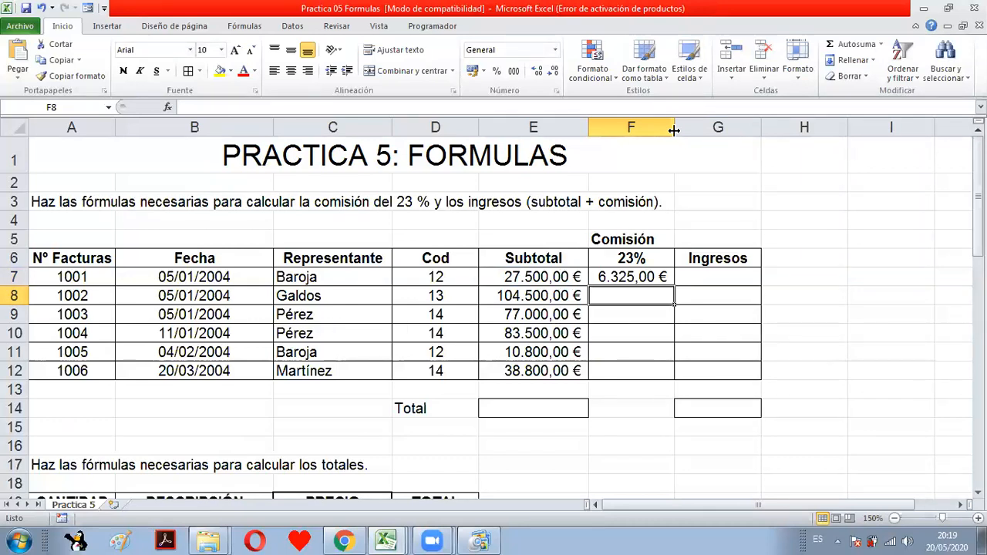
left_click_drag(674, 131, 682, 131)
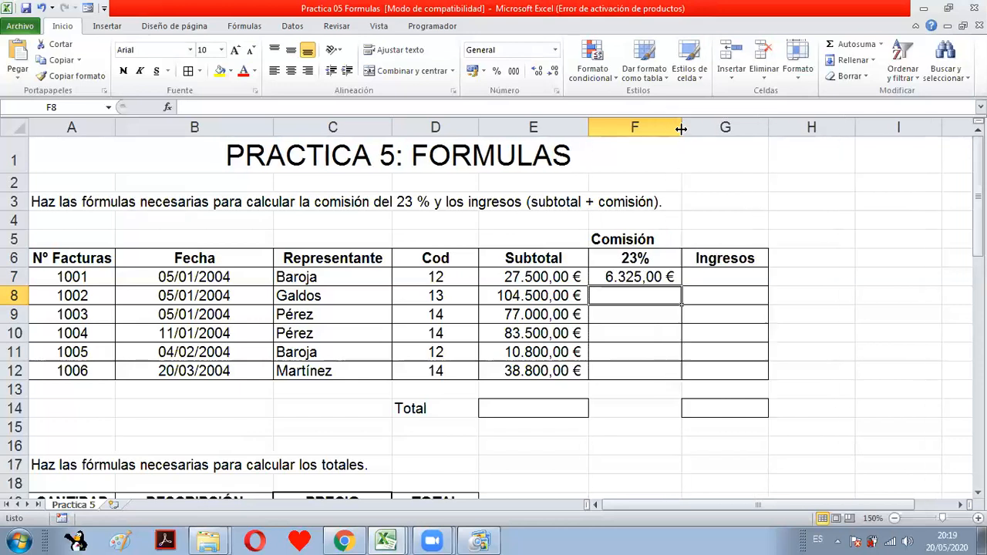
left_click(660, 280)
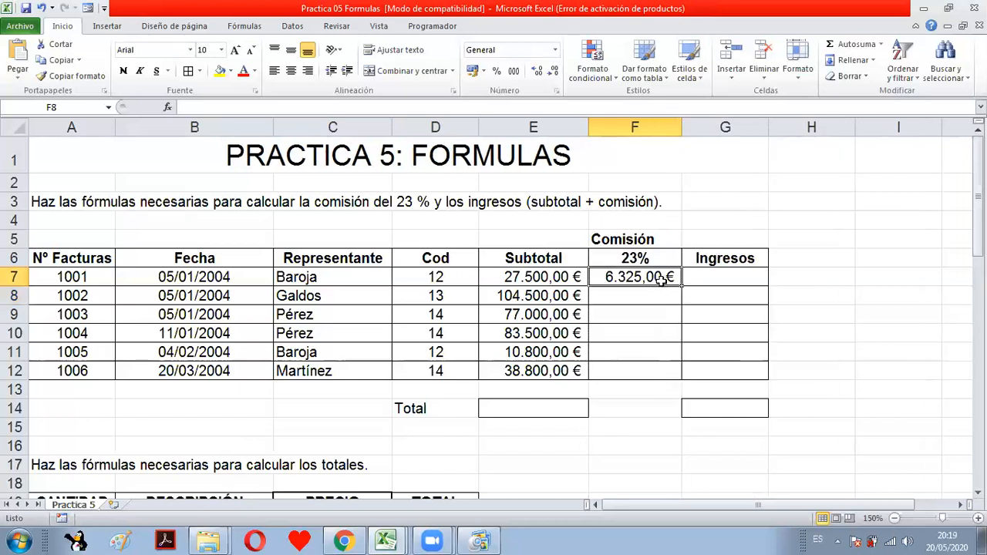
left_click_drag(681, 286, 684, 377)
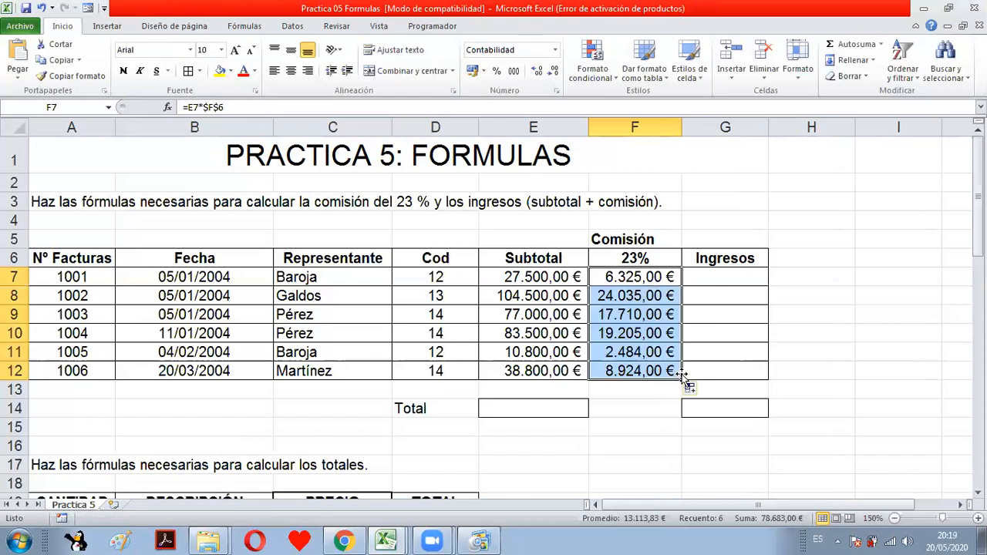
Check the references of the filled commission formulas in F8 and F9 against the rate cell F6.
left_click(647, 295)
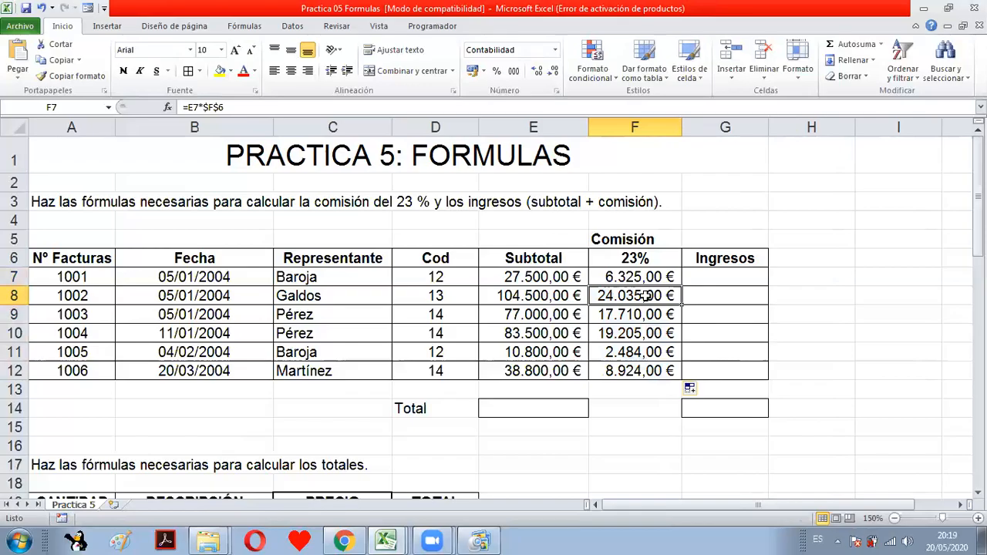
double_click(646, 296)
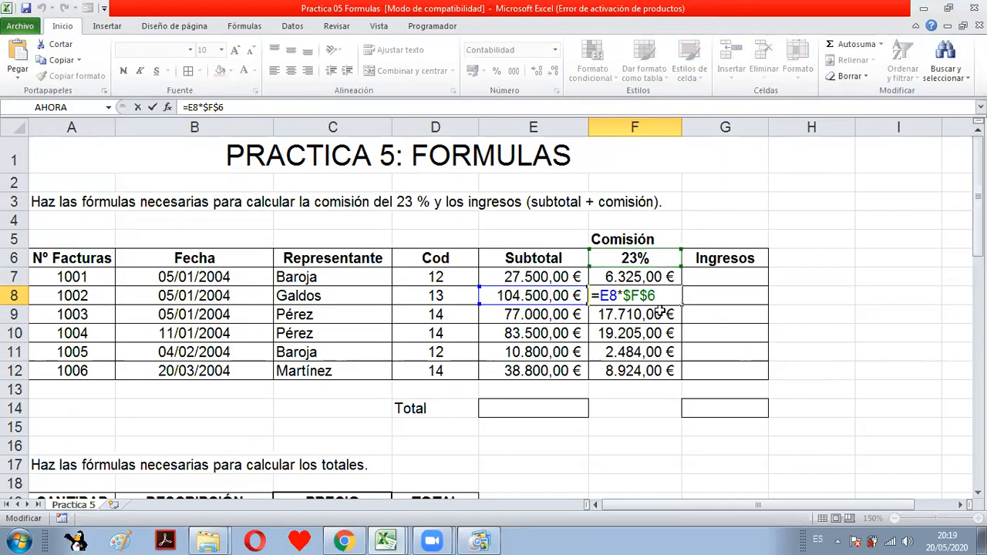
left_click(662, 311)
double_click(662, 313)
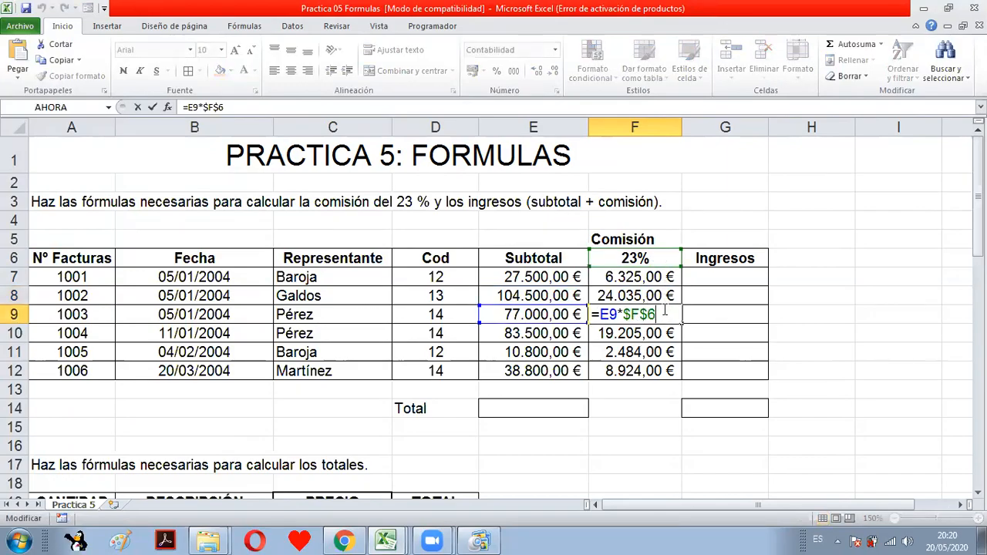
key("Return")
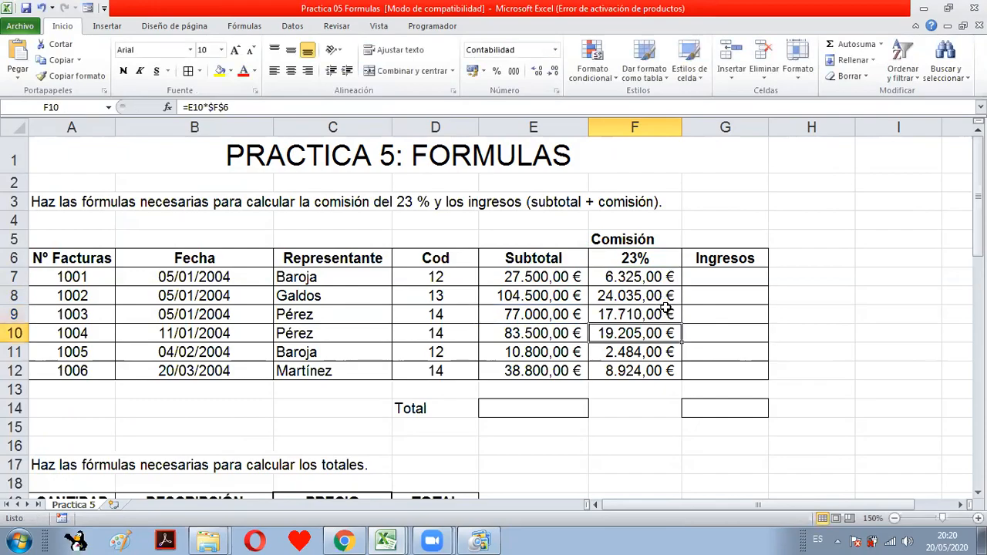
left_click(647, 260)
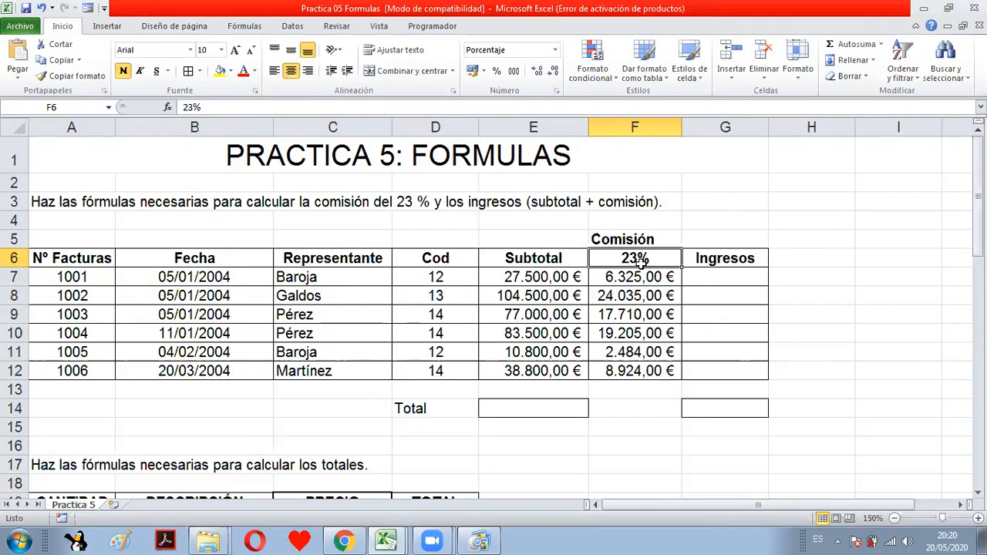
Calculate the first Ingresos value in G7 with =E7+F7, adding the subtotal and the commission.
left_click(741, 278)
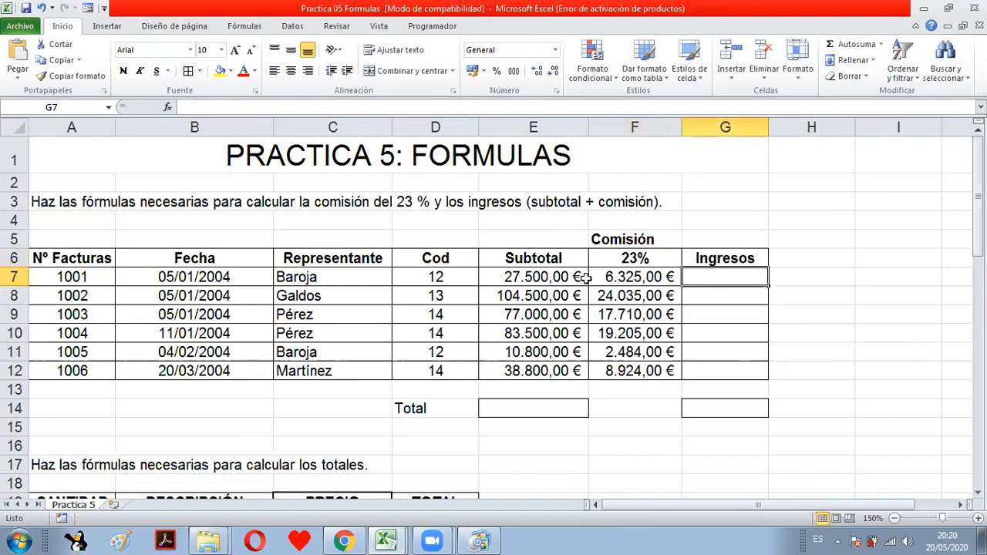
type("=")
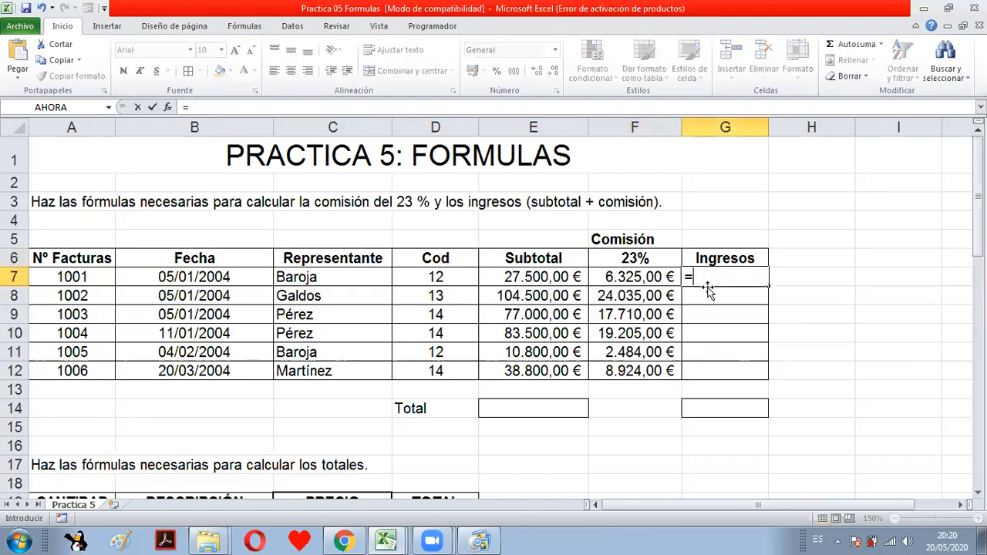
left_click(554, 279)
type("+")
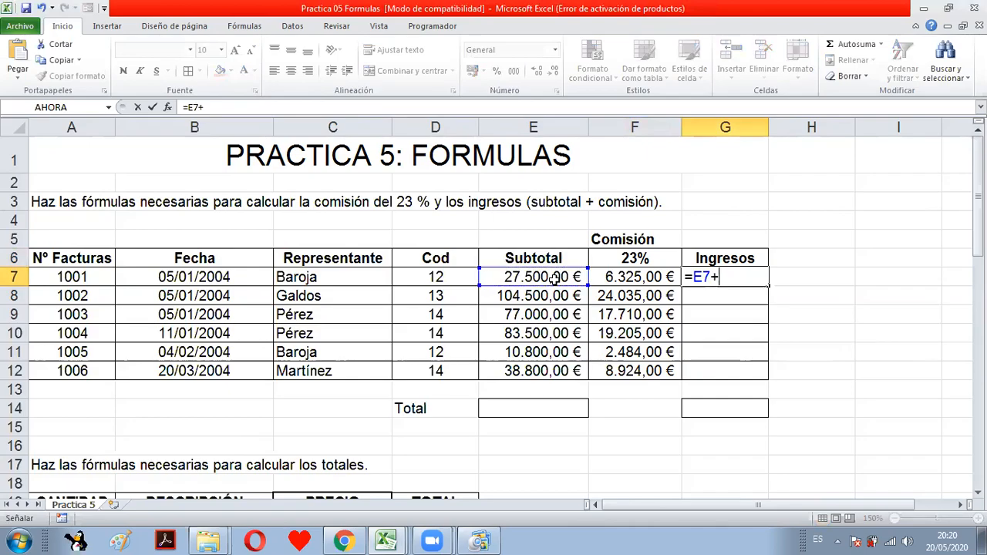
left_click(631, 275)
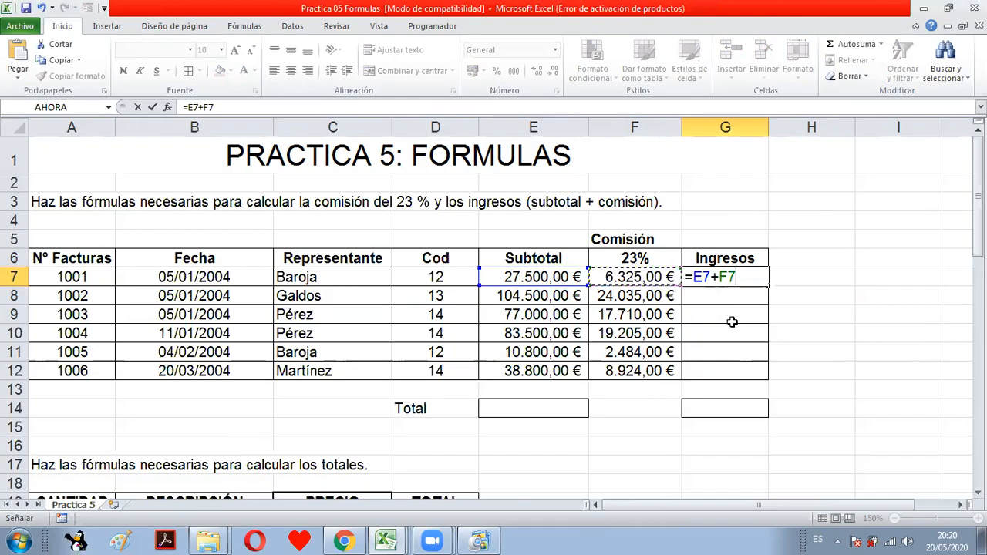
key("Return")
Fill the Ingresos formula from G7 down to G12 and widen column G to fit the amounts.
left_click(740, 281)
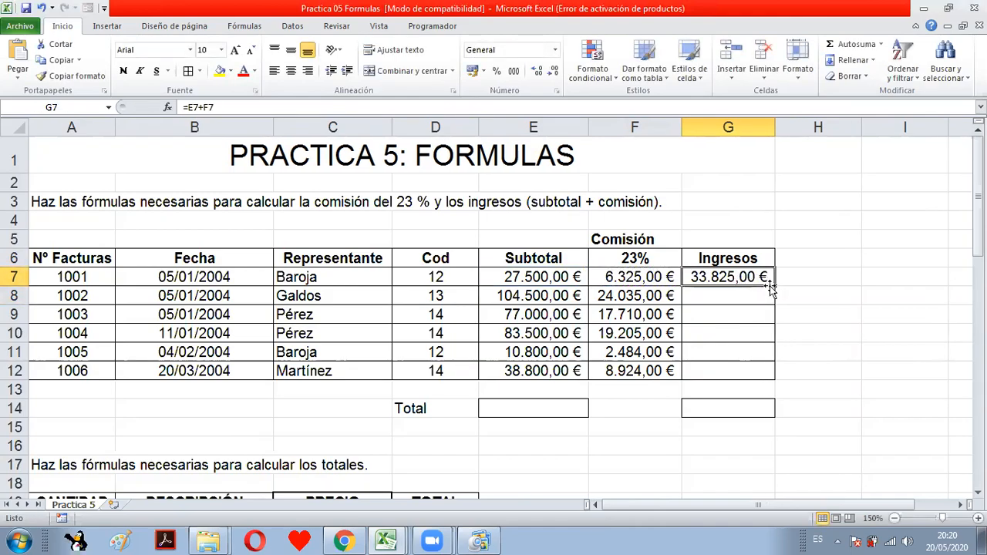
left_click_drag(774, 285, 774, 371)
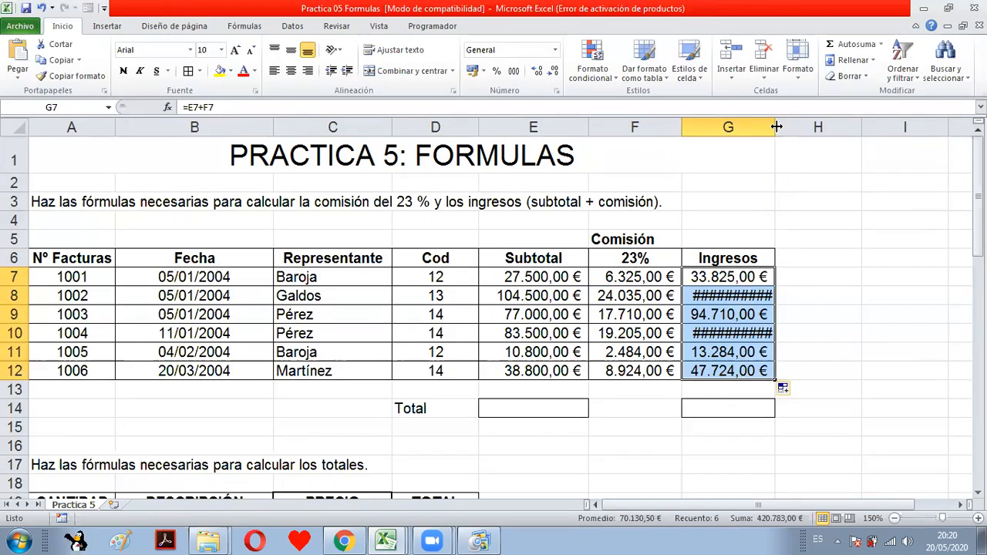
left_click_drag(775, 123, 791, 124)
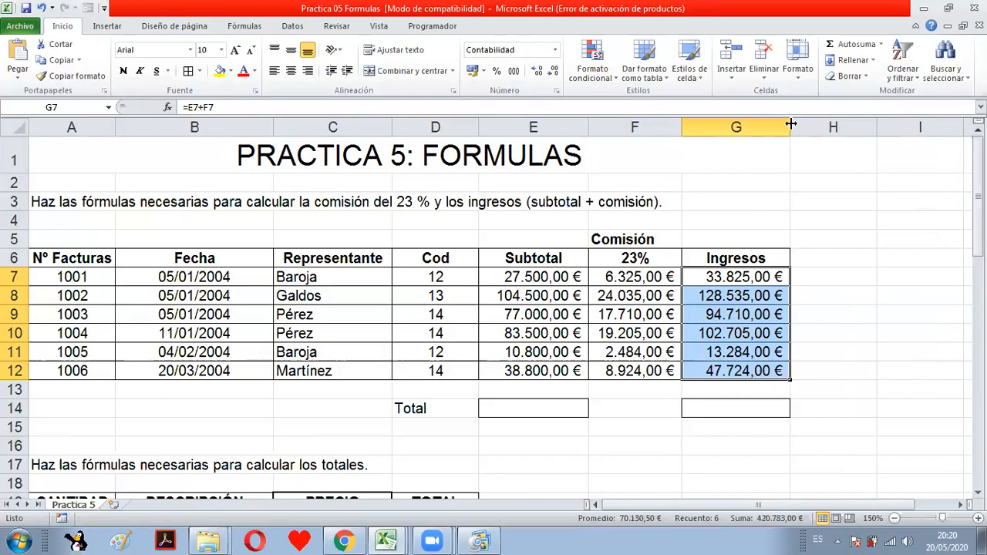
Total the Subtotal column in E14 with a SUMA formula over E7:E12.
left_click(534, 412)
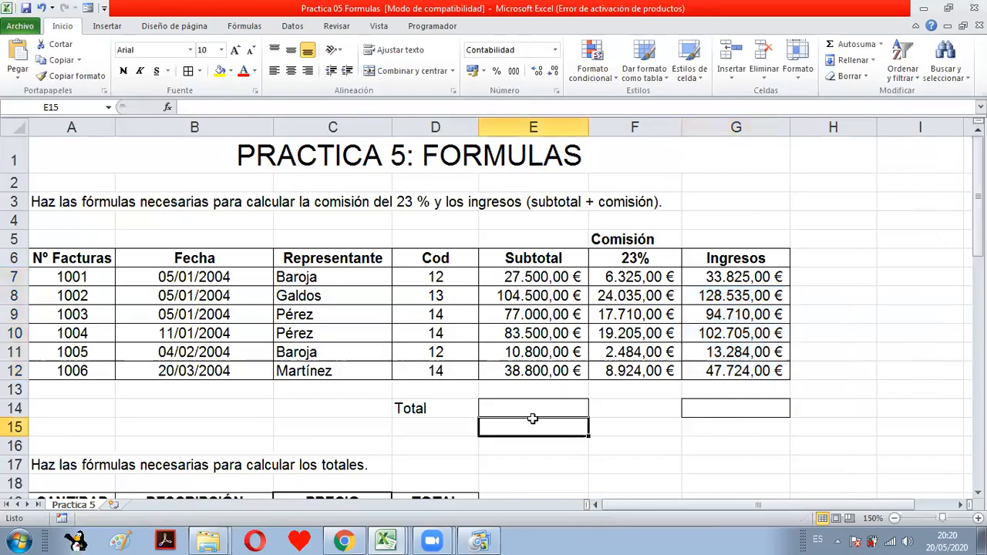
left_click(858, 44)
left_click_drag(552, 279, 545, 367)
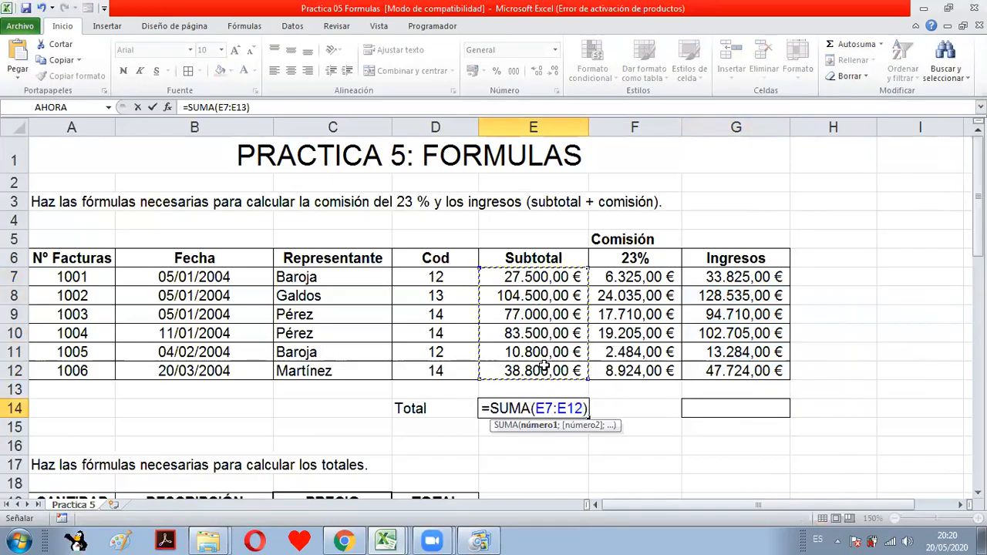
key("Return")
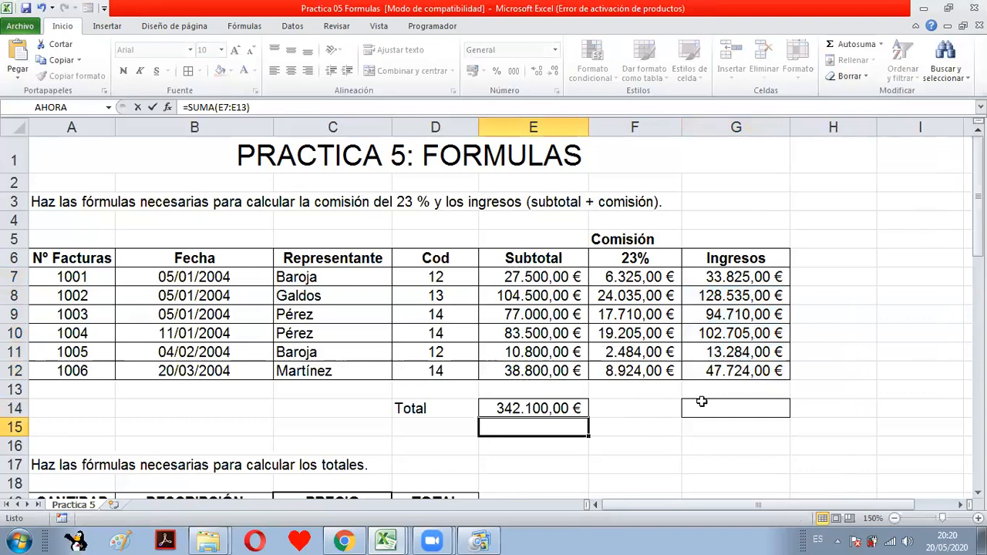
Total the Ingresos column in G14 with a SUMA formula over G7:G12.
left_click(701, 405)
left_click(851, 44)
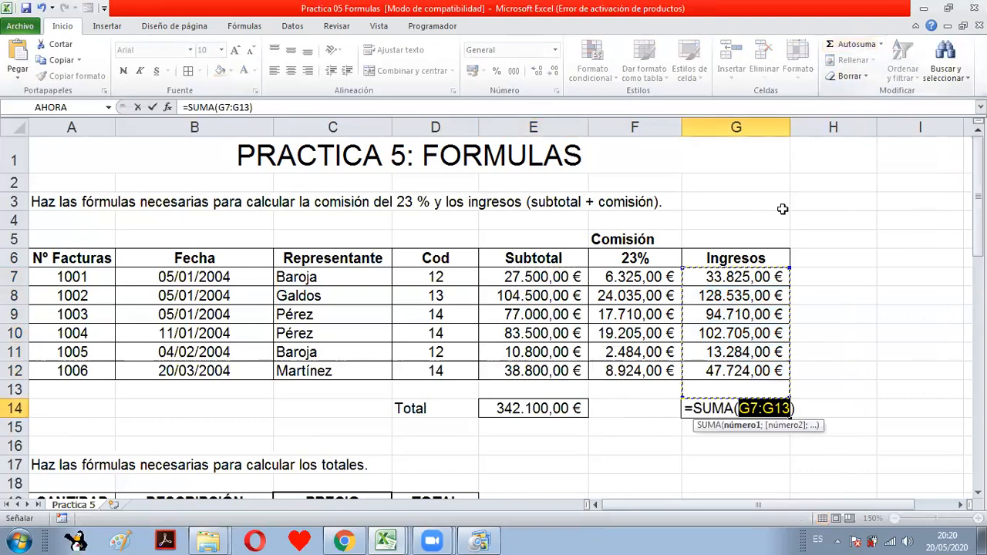
left_click_drag(758, 274, 739, 371)
key("Return")
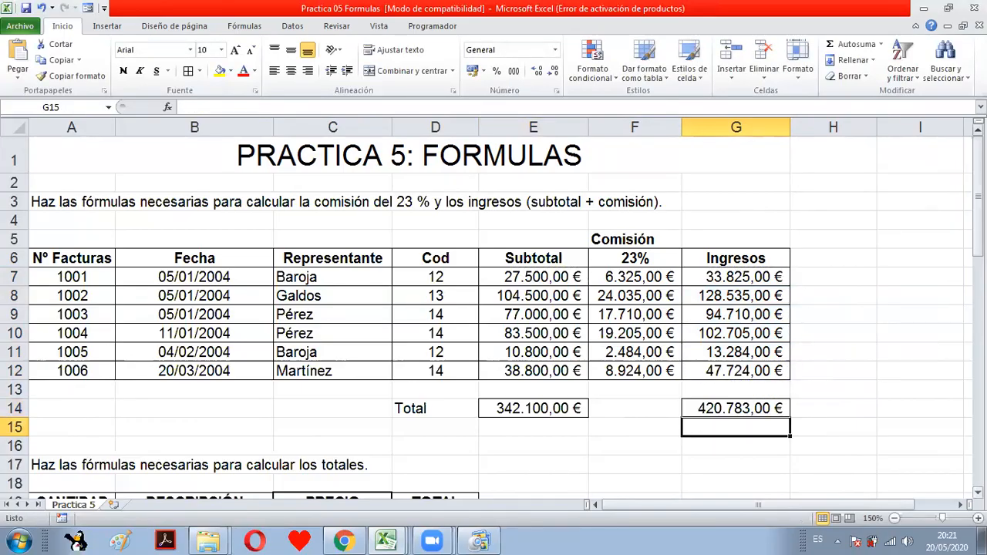
Calculate the LIQ.FRENOS total in D20 with =A20*C20 and fill the formula down to D21.
scroll(493, 316, "down", 3)
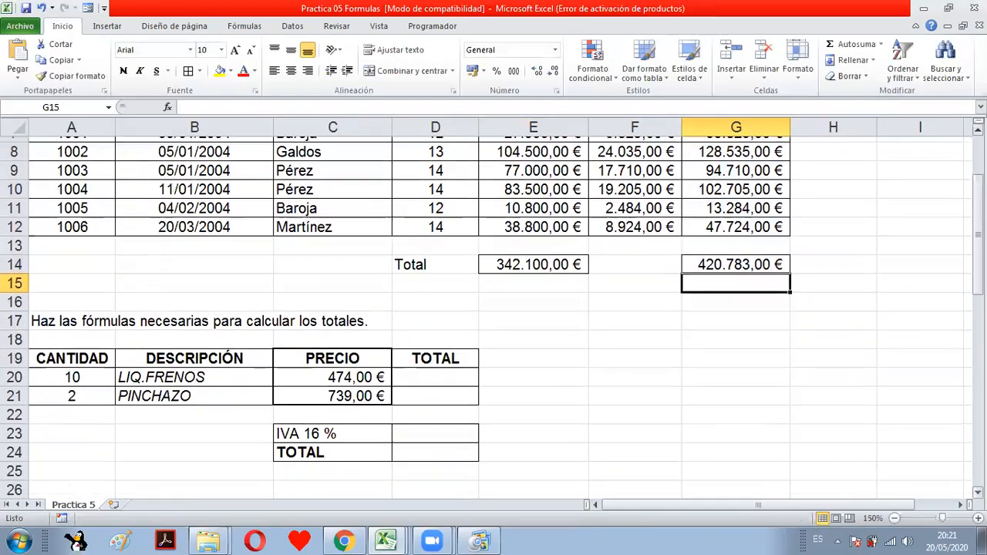
scroll(494, 316, "down", 3)
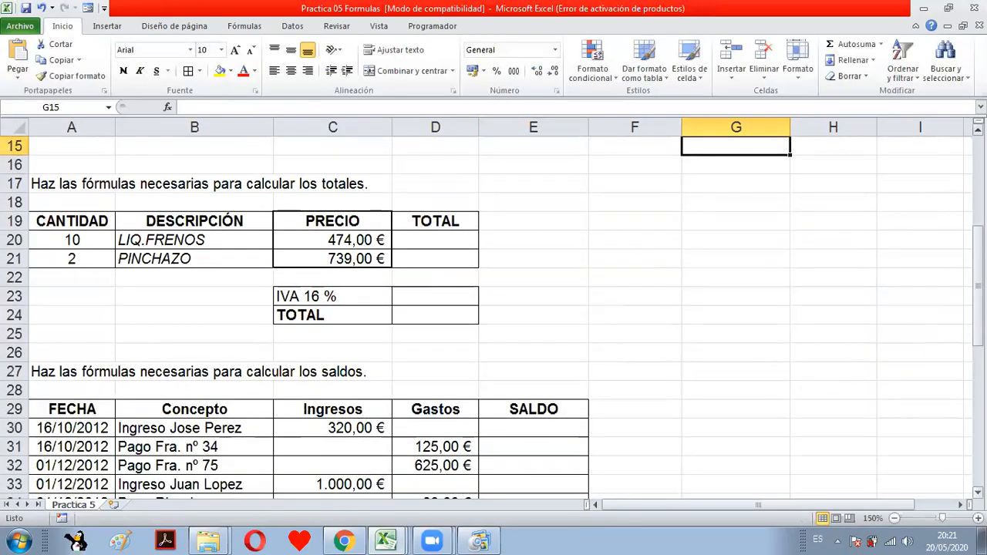
scroll(494, 316, "down", 1)
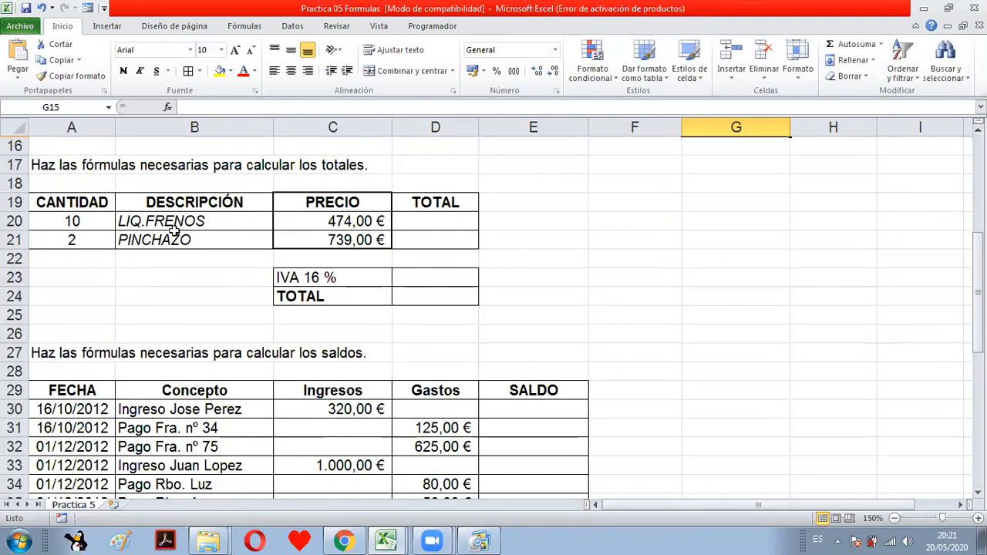
left_click(437, 219)
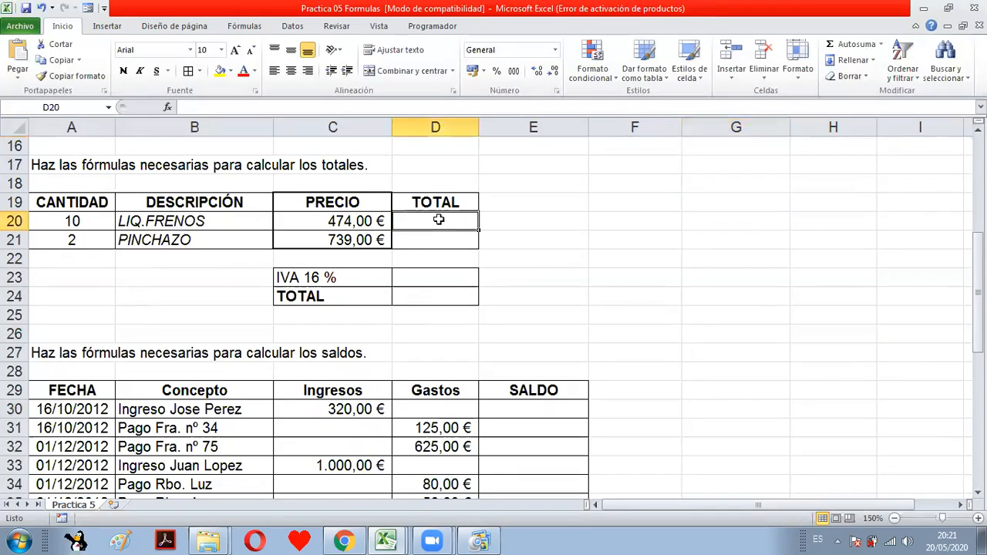
type("=")
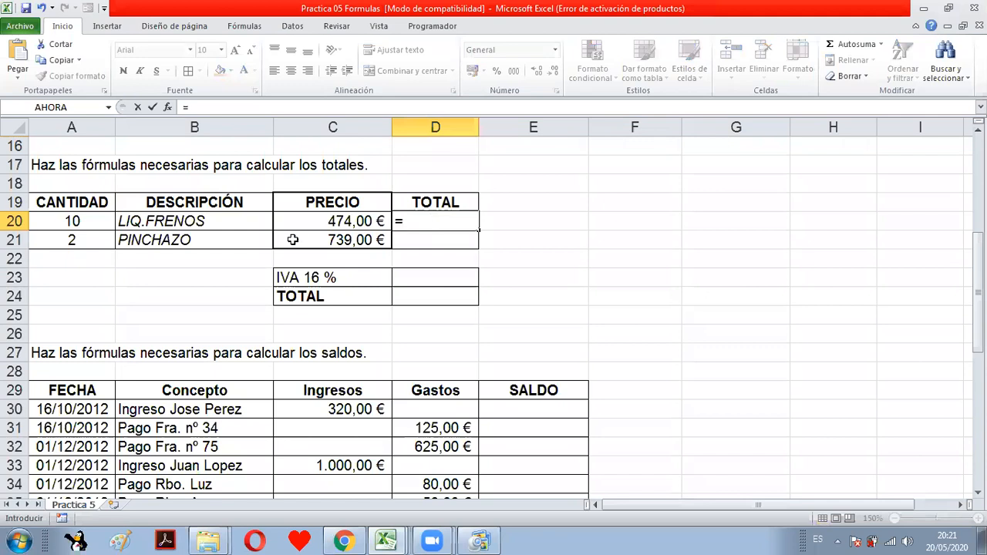
left_click(92, 223)
type("*")
left_click(349, 220)
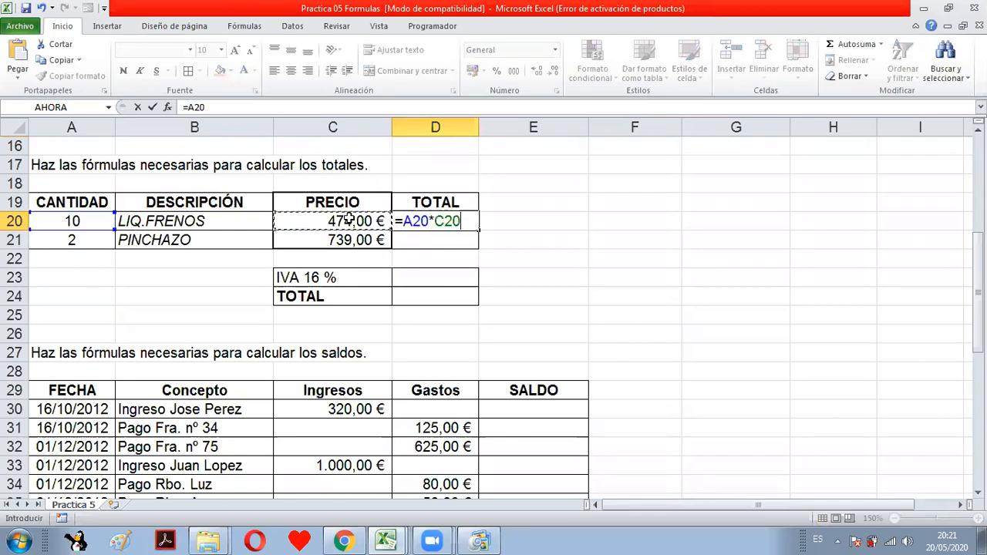
key("Return")
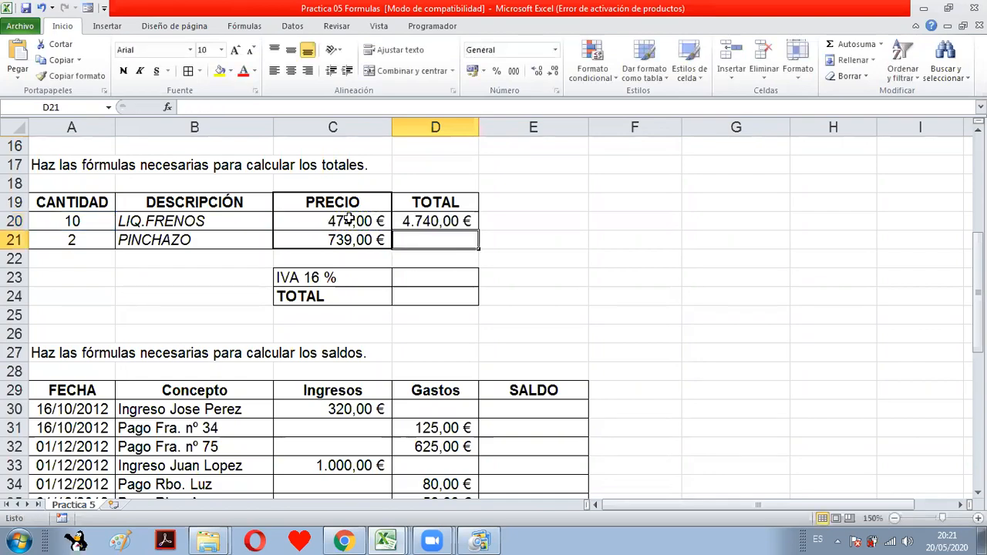
left_click(437, 223)
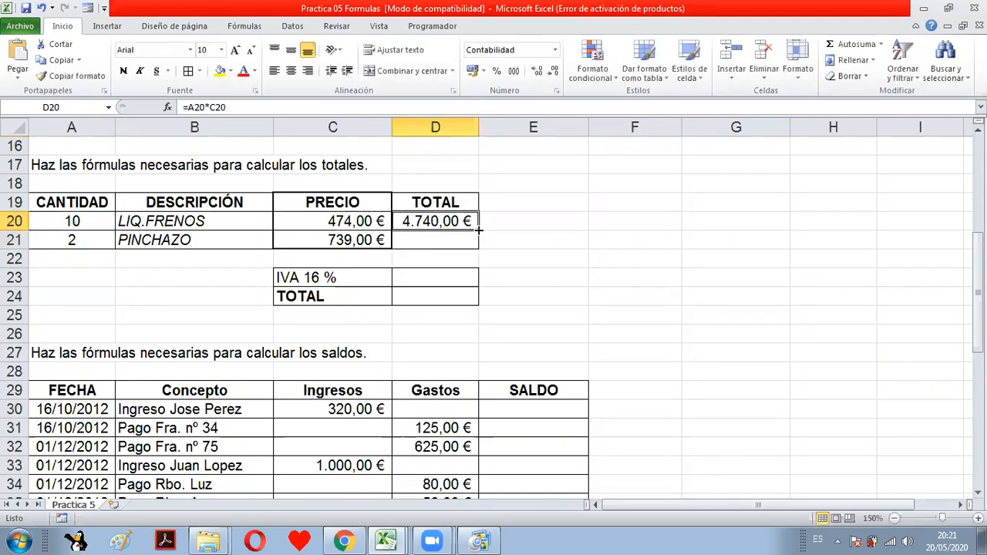
left_click_drag(479, 235, 479, 247)
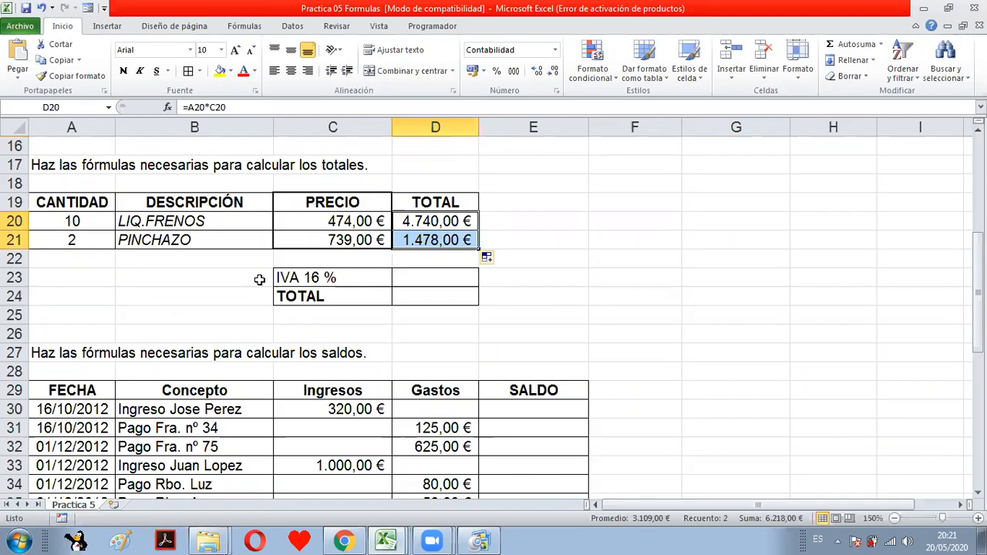
Add a subtotal of the two line totals in D22 with =SUMA(D20:D21).
left_click(414, 280)
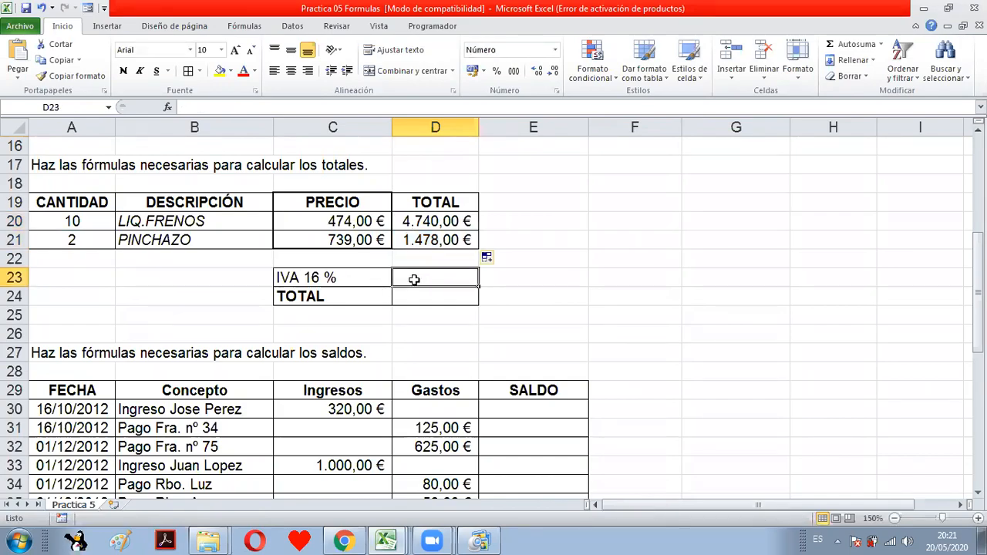
left_click(431, 259)
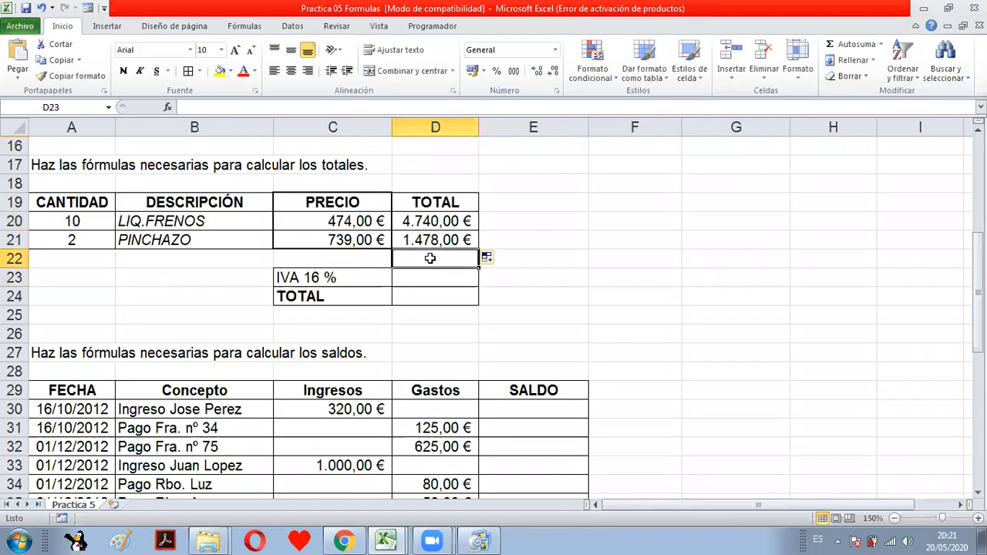
left_click(847, 44)
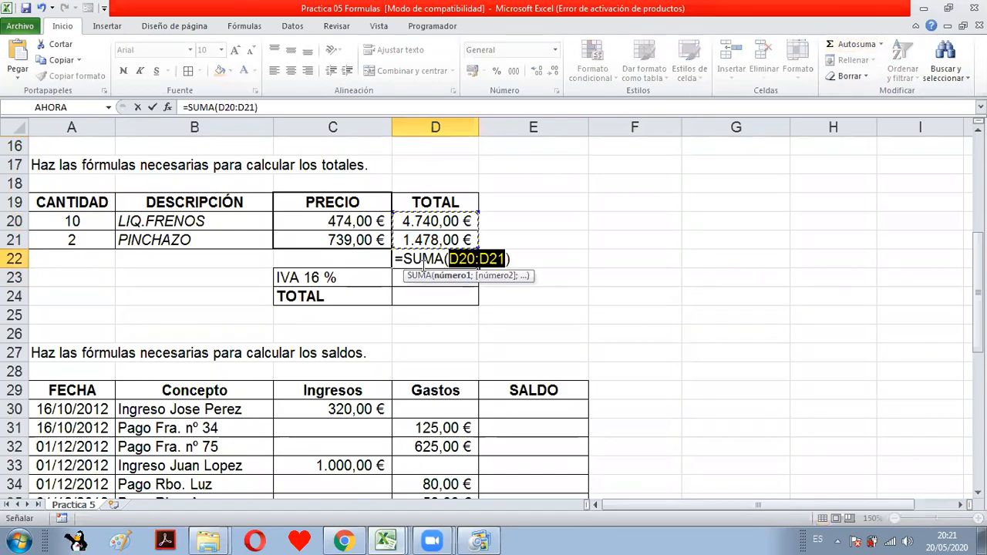
key("Return")
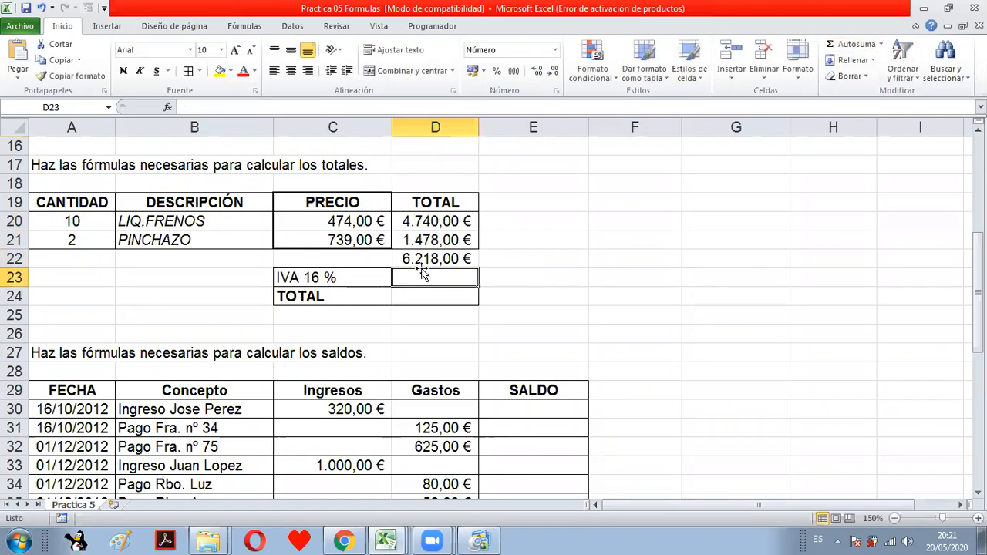
Calculate the IVA amount in D23 with the formula =D22*16%.
type("=")
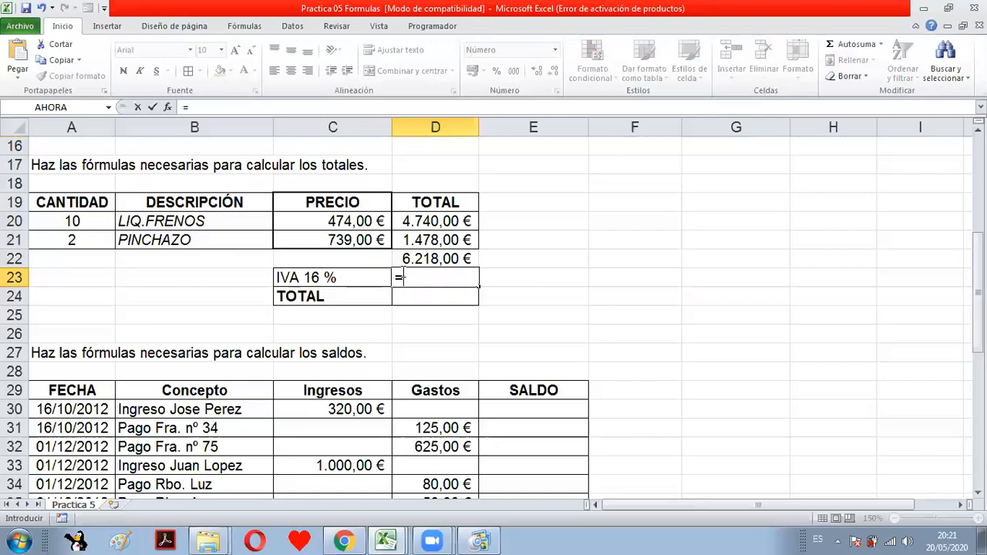
left_click(430, 258)
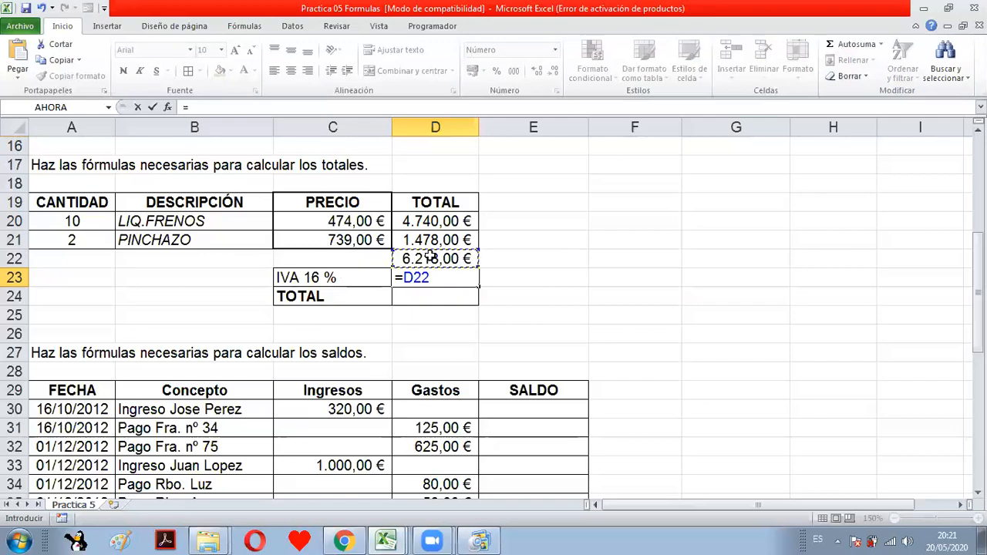
type("*")
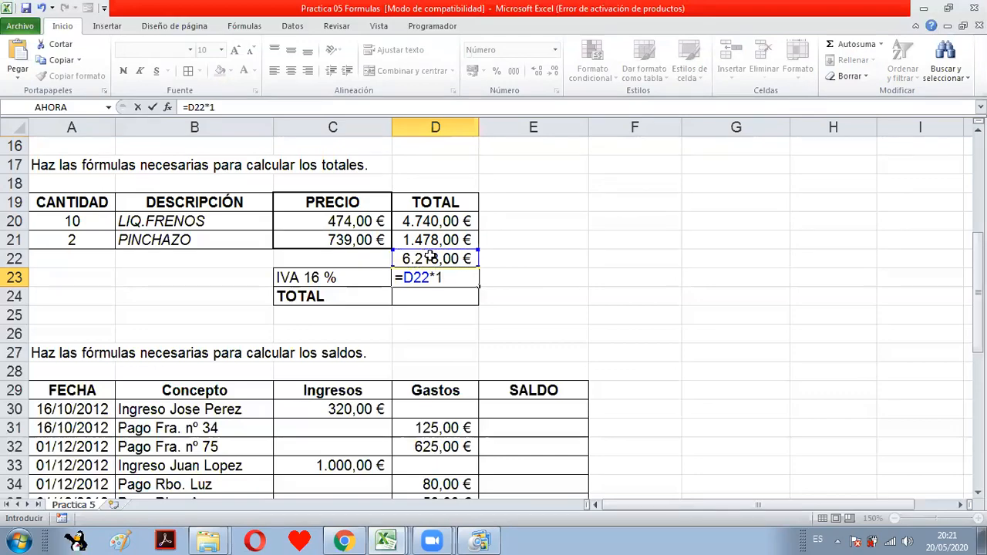
type("16%")
key("Return")
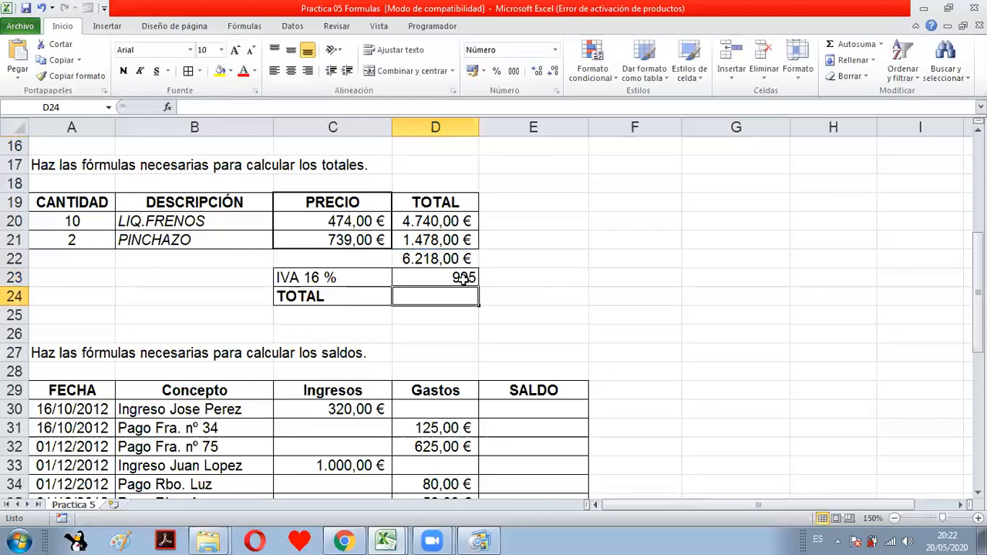
Calculate the invoice TOTAL in D24 by adding the subtotal D22 and the IVA amount D23.
type("=")
left_click(462, 257)
type("*")
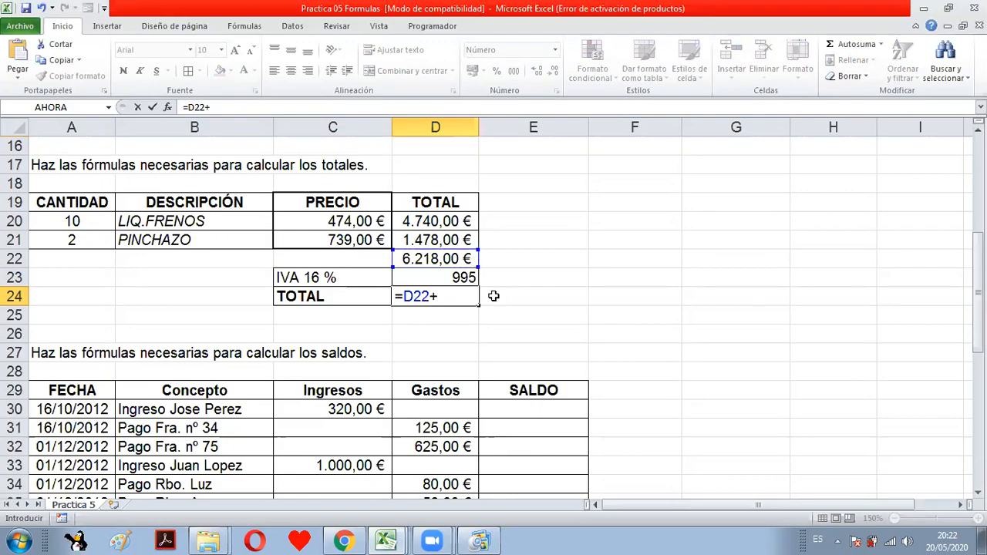
left_click(467, 278)
key("Return")
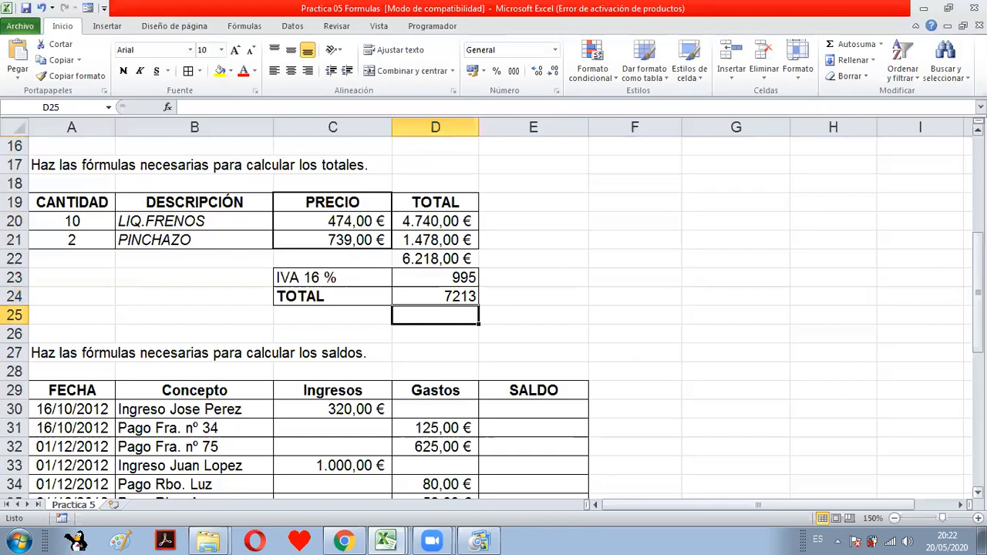
Calculate the first SALDO value in E30 of the balances table with =C30-D30, income minus expenses.
scroll(494, 315, "down", 3)
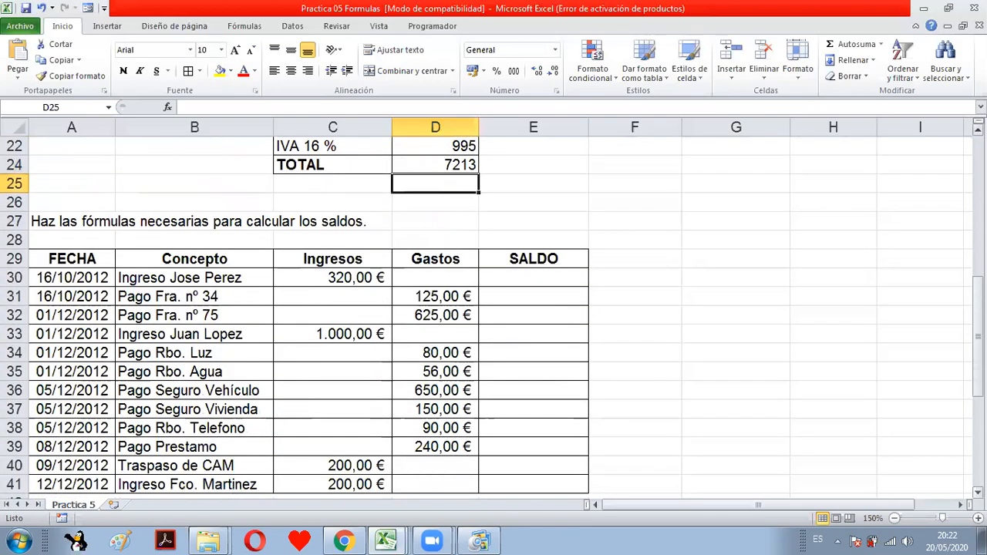
scroll(493, 314, "down", 1)
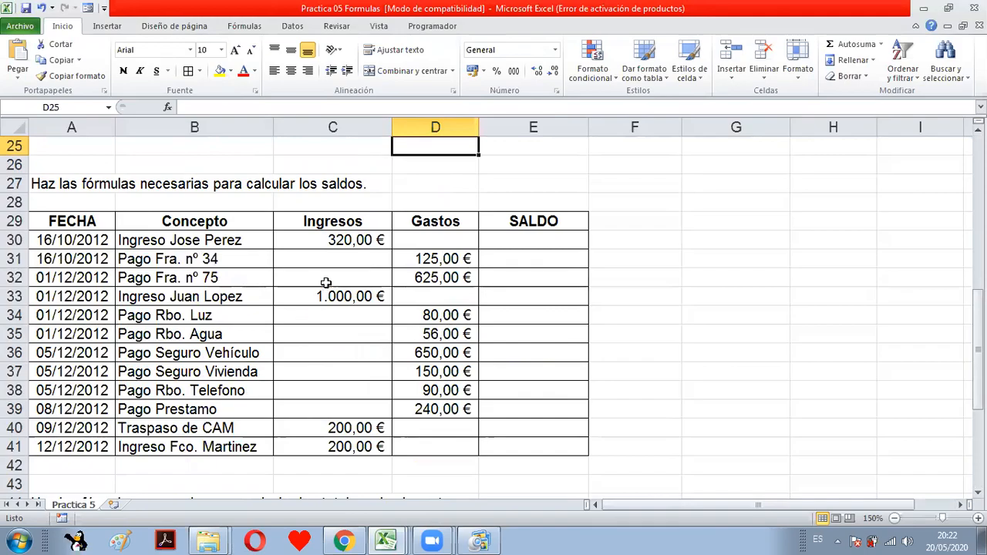
mouse_move(472, 530)
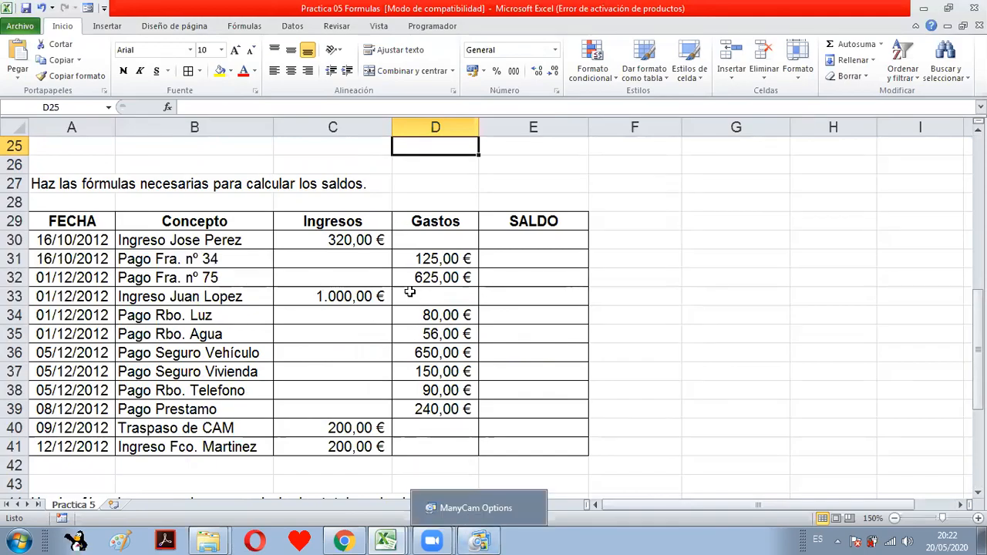
left_click(537, 237)
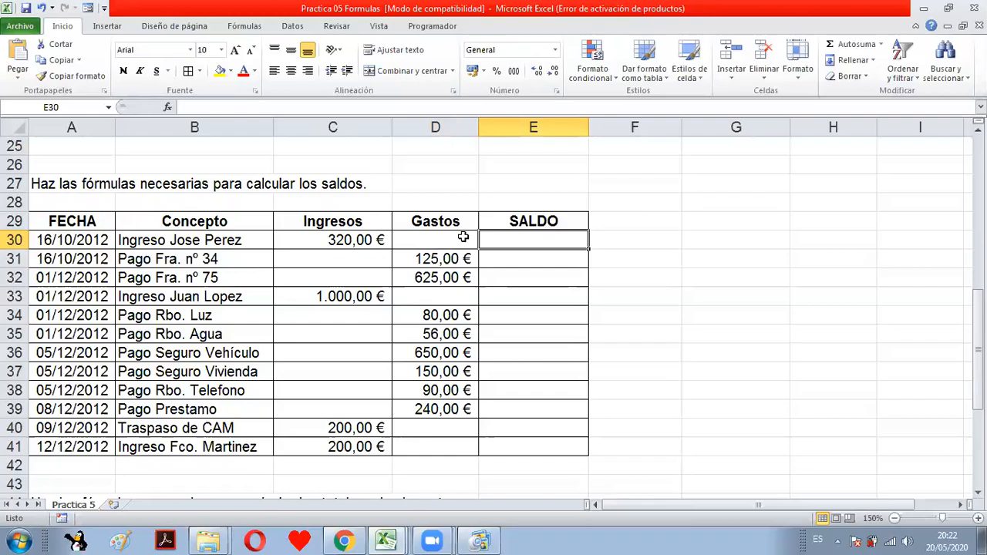
type("=")
left_click(377, 239)
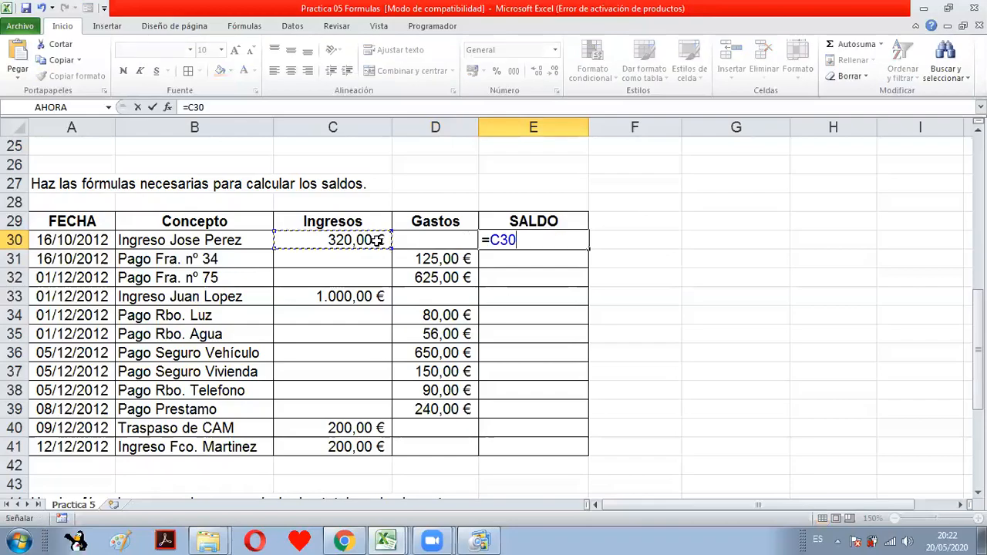
type("-")
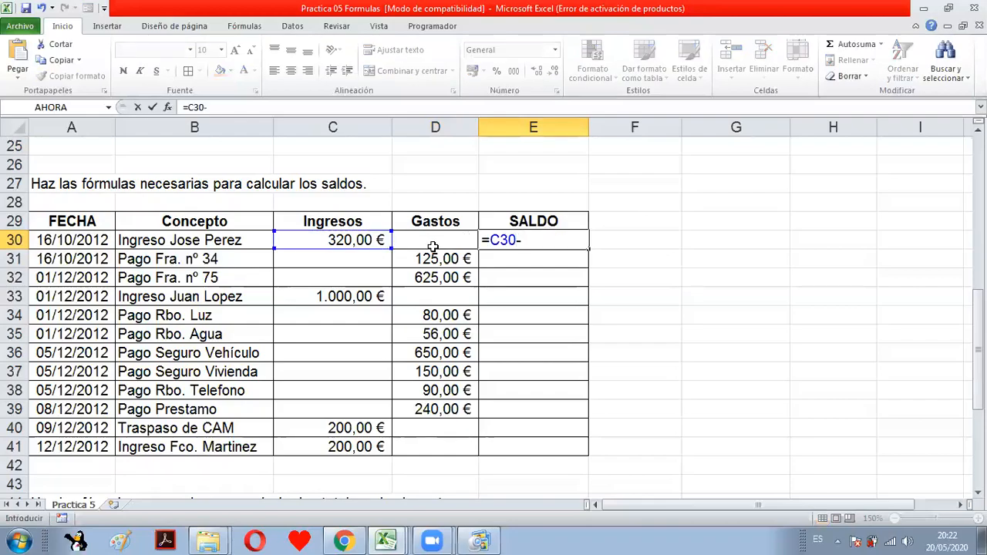
left_click(432, 246)
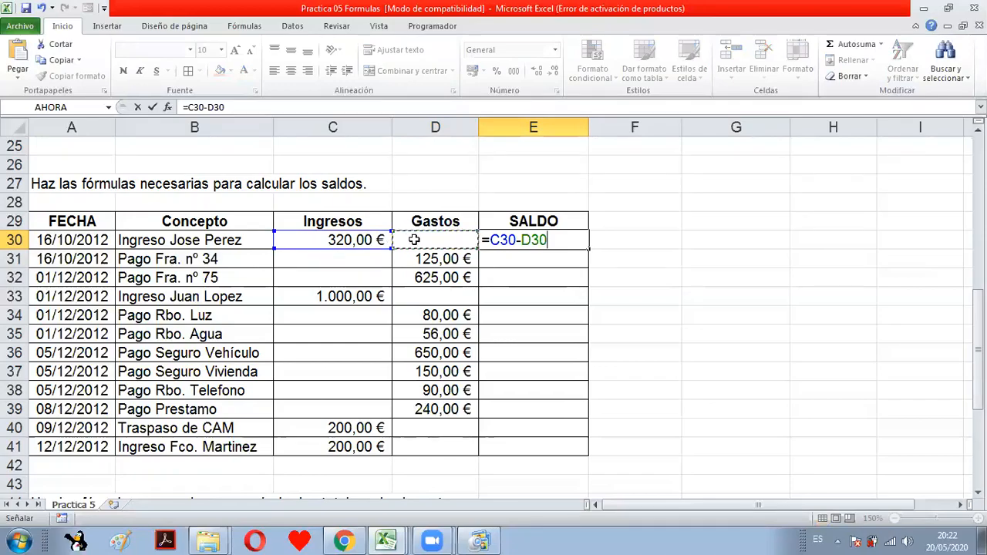
key("Return")
Calculate the second SALDO value in E31 with =E30+C31-D31, the previous balance plus income minus expenses.
left_click(515, 240)
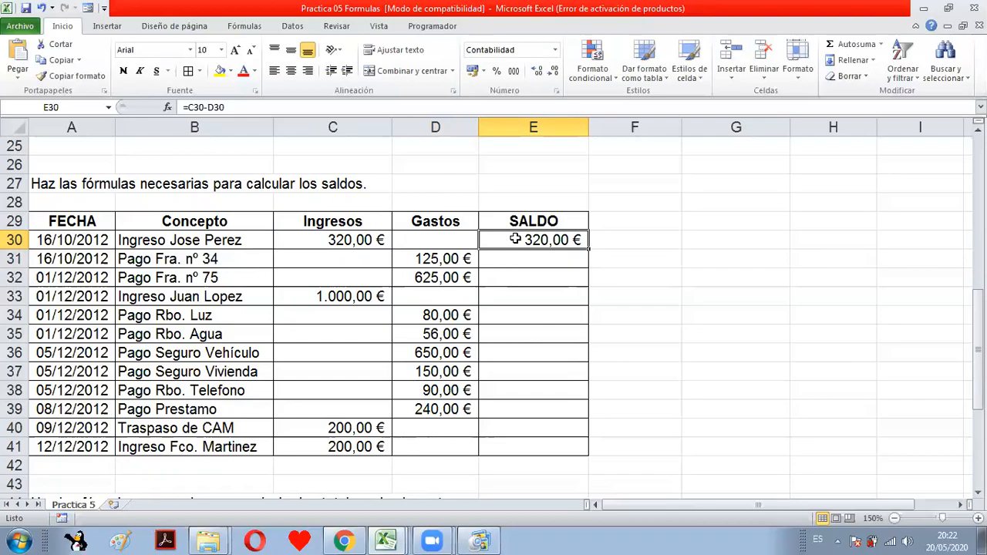
left_click(509, 258)
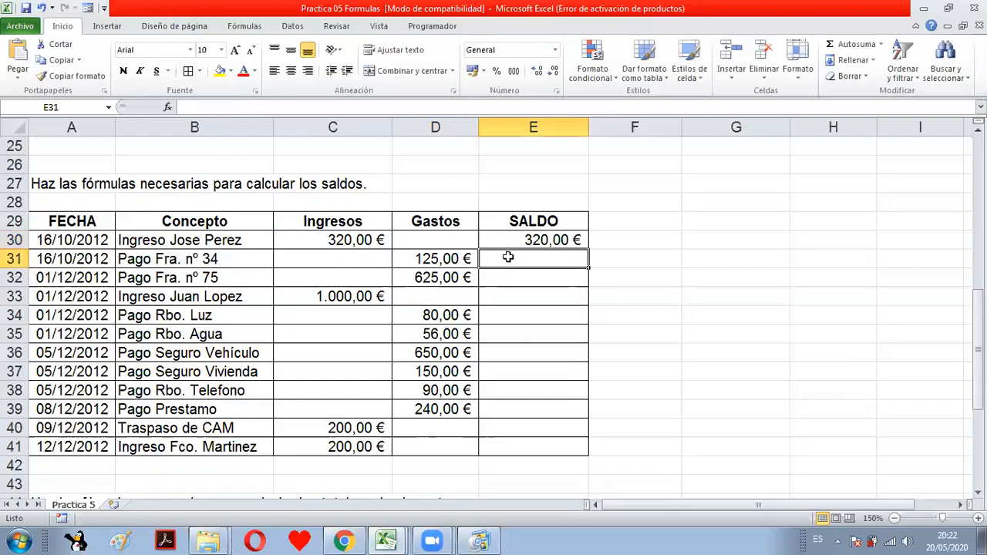
type("=")
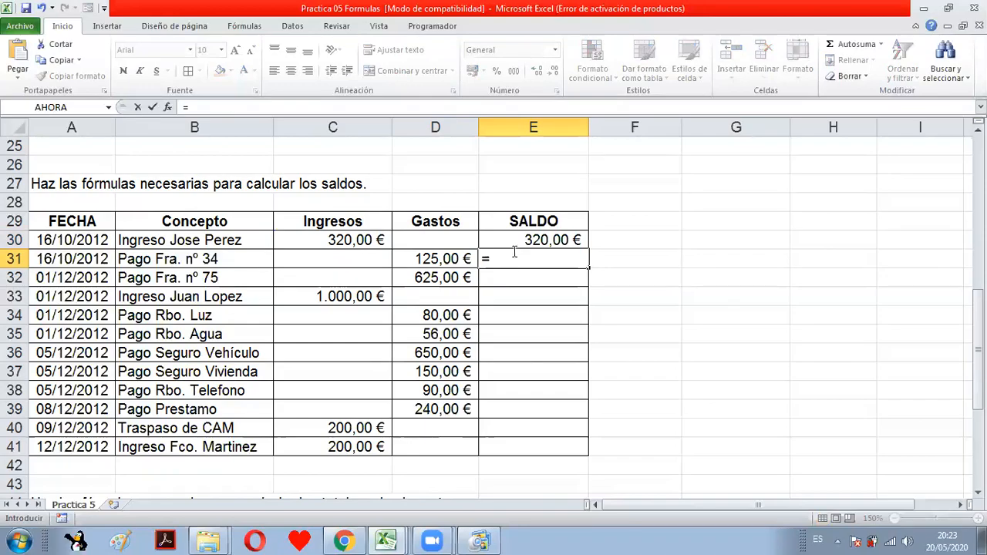
left_click(524, 241)
type("+")
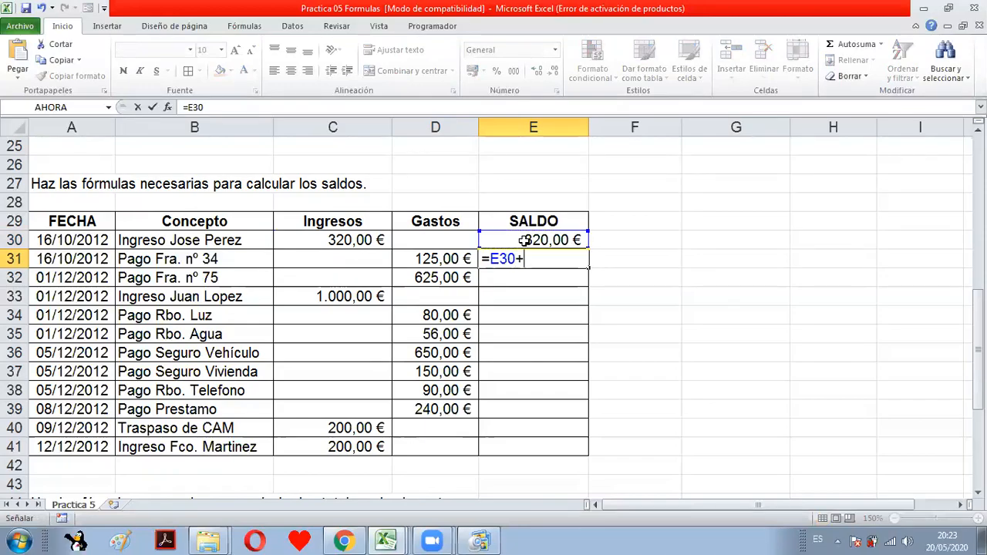
left_click(348, 265)
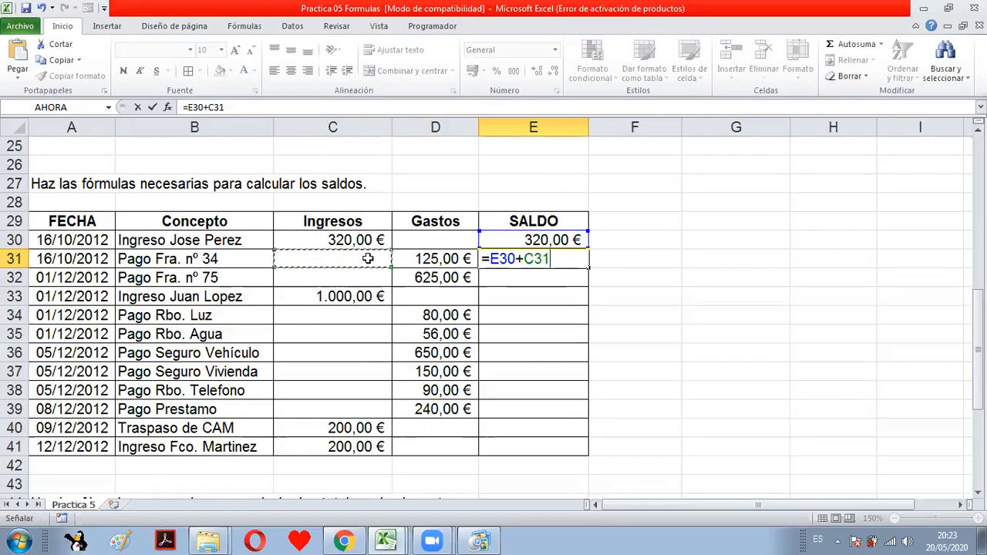
type("-")
left_click(431, 258)
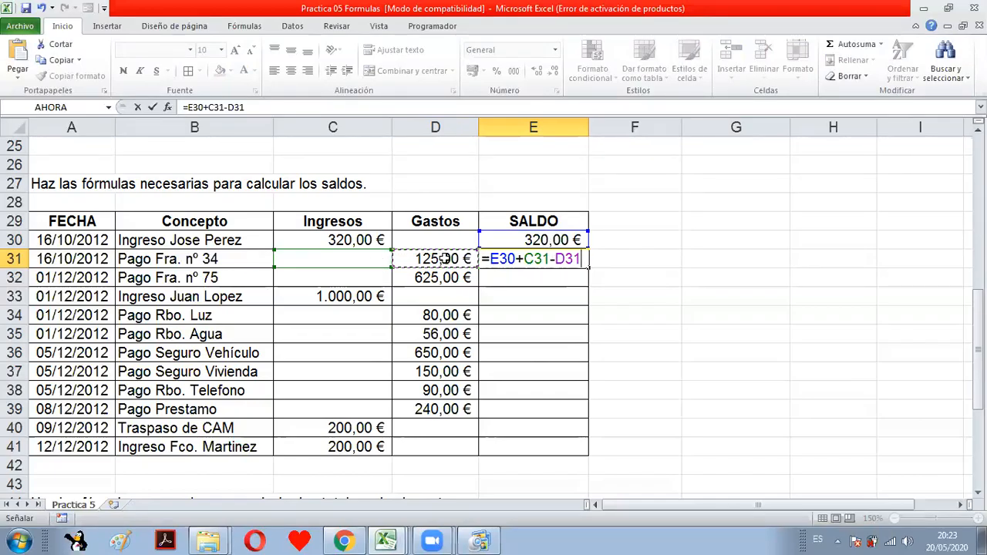
key("Return")
Copy the running balance formula from E31 down the SALDO column through E41.
left_click(499, 261)
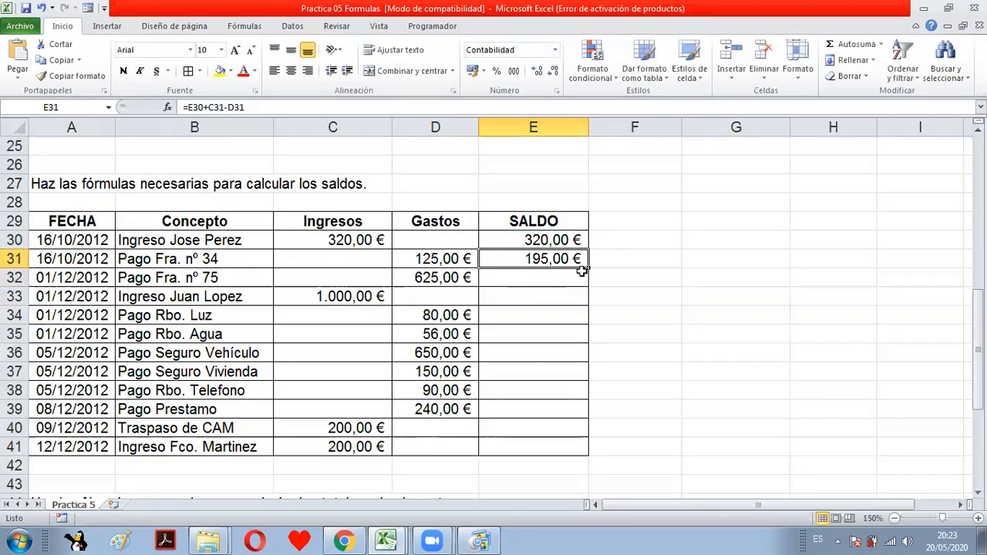
left_click(551, 285)
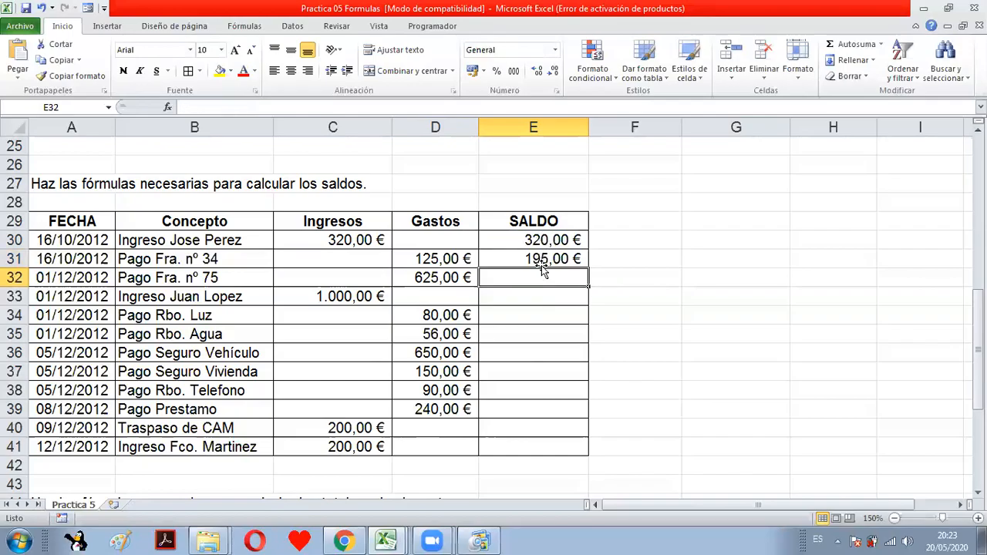
left_click(538, 293)
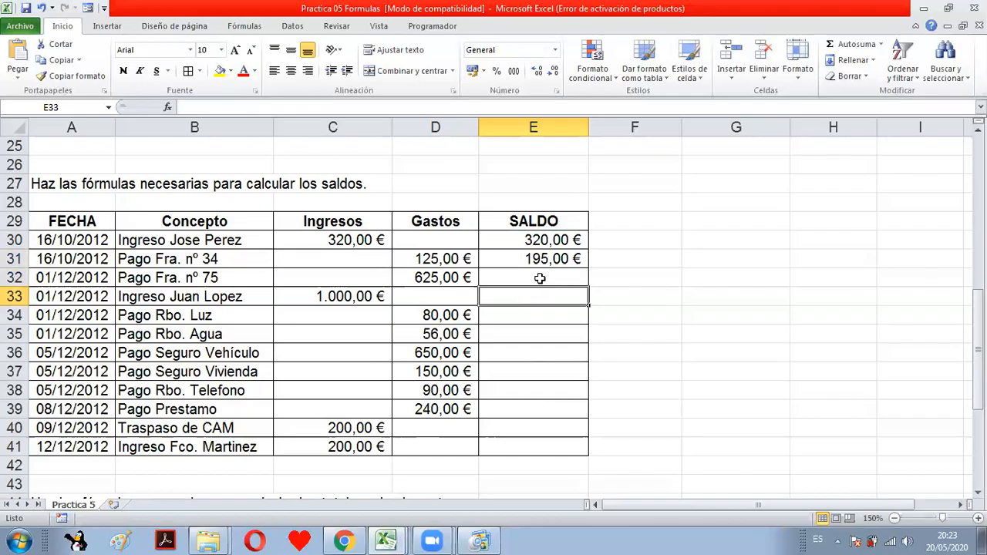
left_click(558, 262)
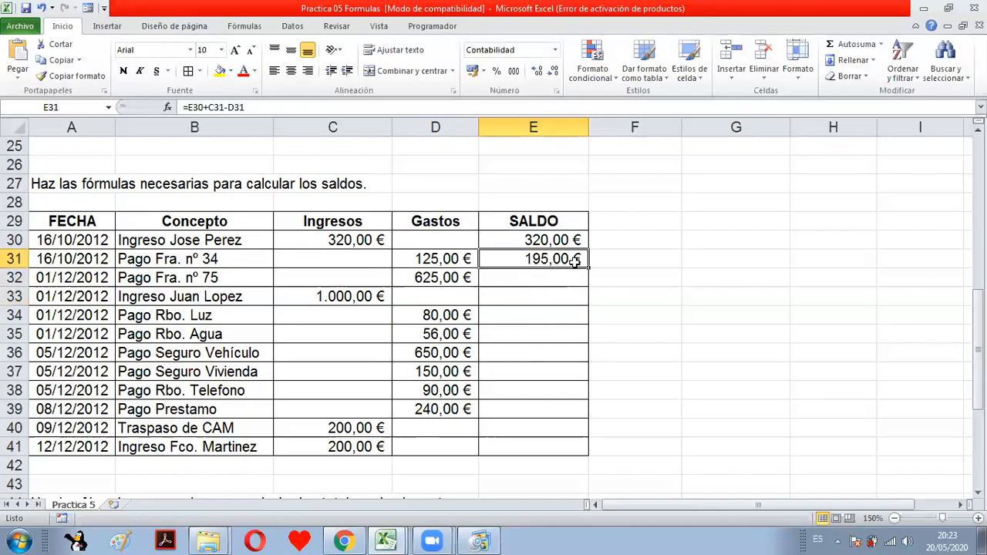
left_click_drag(588, 268, 593, 452)
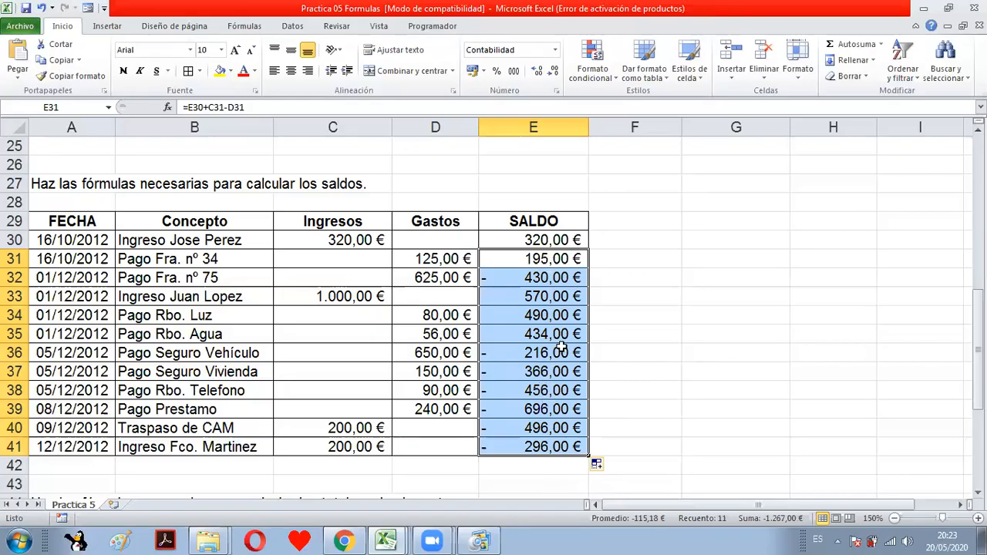
left_click(553, 449)
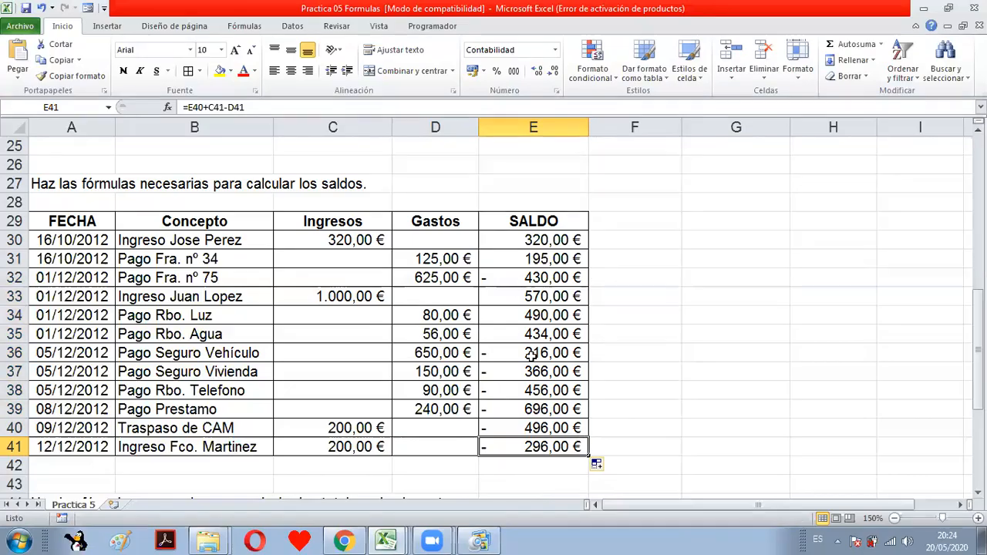
Highlight the SALDO values in E30:E41 and the invoice amounts in D20:D24 with a yellow fill.
left_click_drag(547, 235, 526, 441)
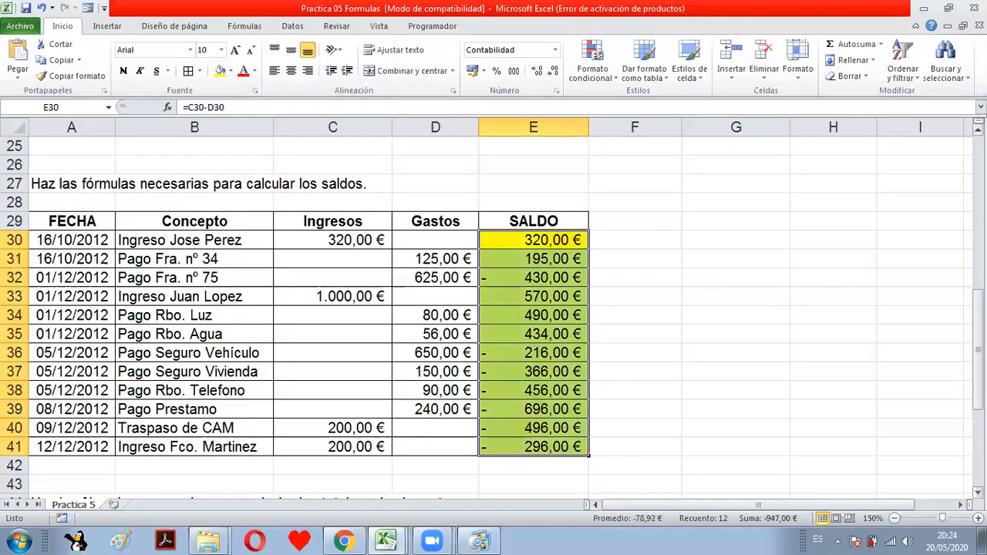
scroll(493, 318, "up", 2)
scroll(494, 318, "up", 1)
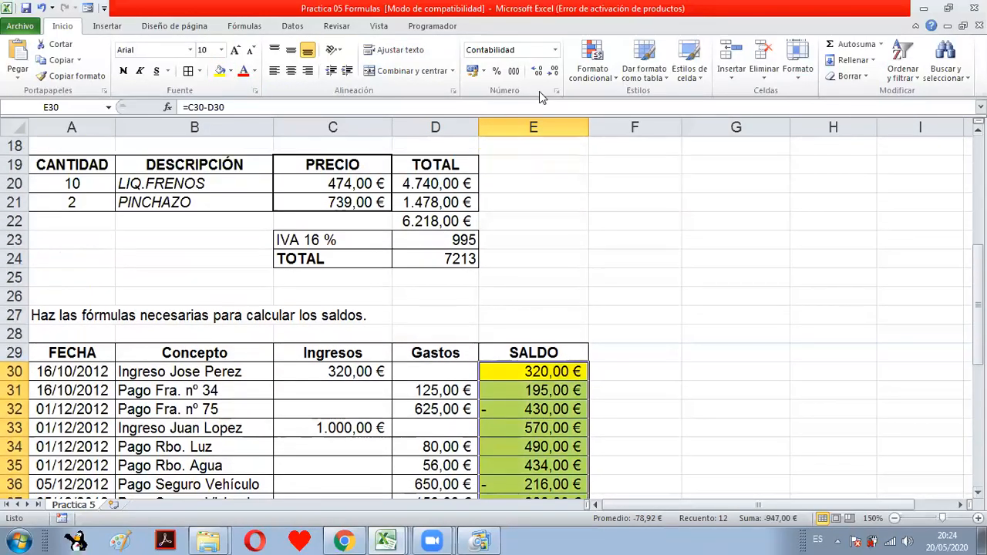
left_click_drag(462, 184, 456, 258)
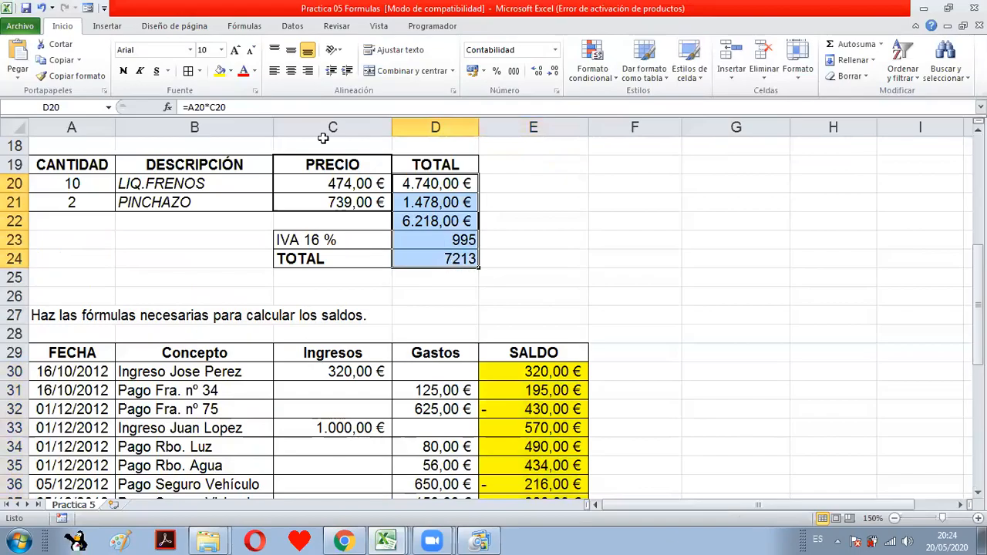
left_click(219, 71)
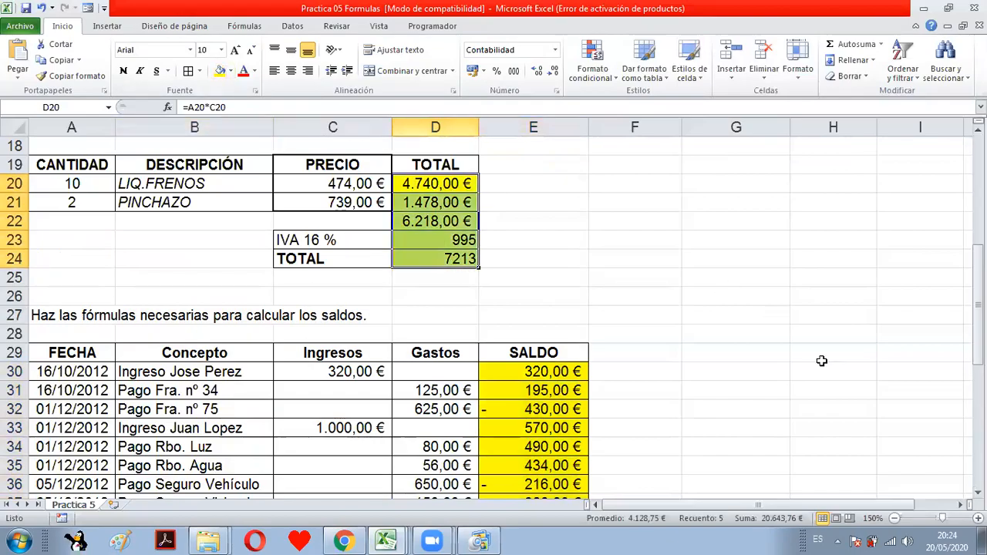
Calculate the Combo 5 line total in D47 with =A47*C47, quantity times price.
scroll(494, 318, "down", 4)
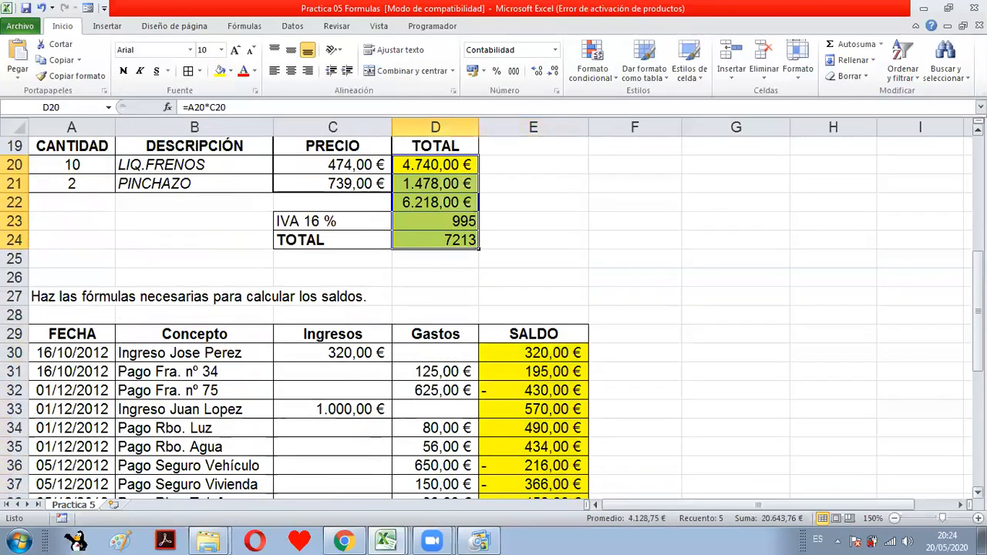
scroll(494, 318, "down", 3)
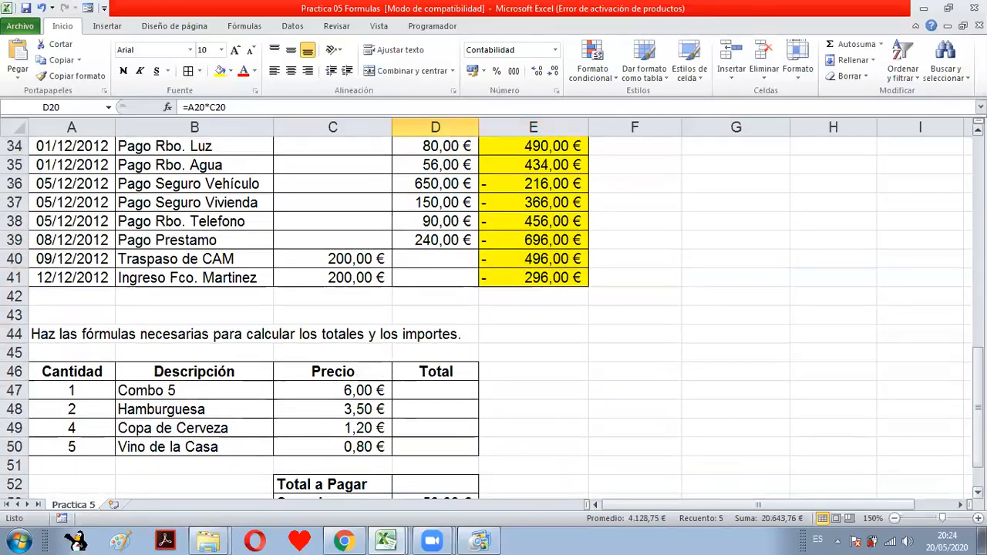
scroll(810, 441, "down", 1)
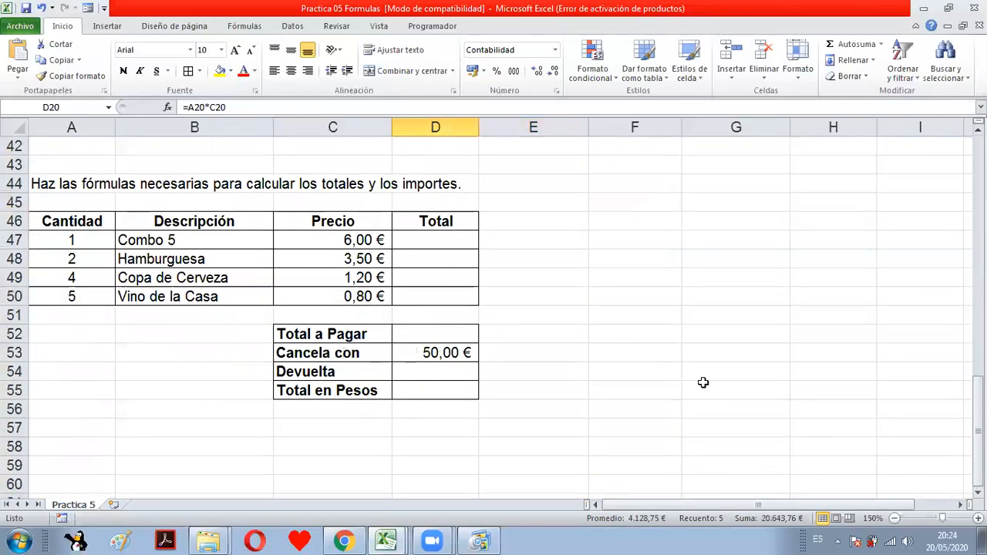
left_click(452, 245)
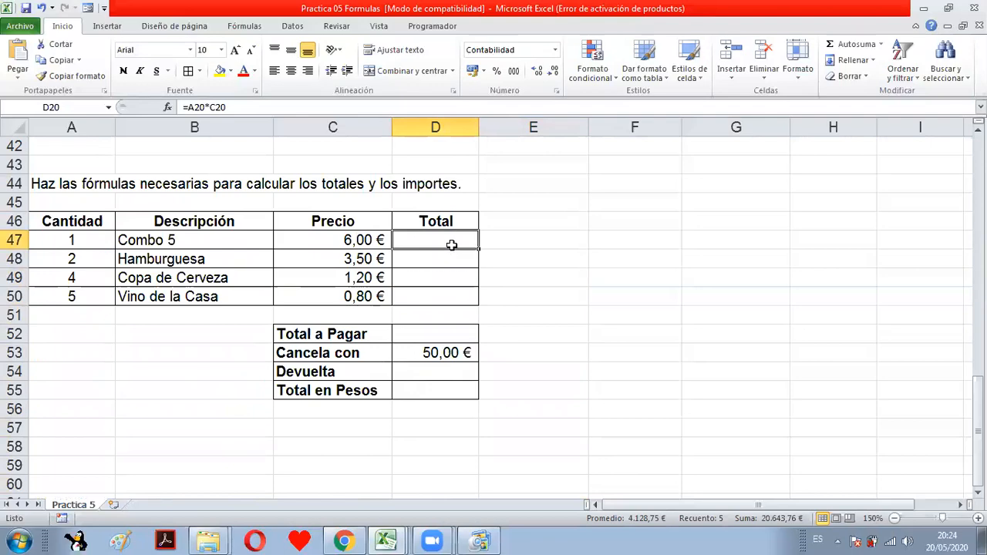
type("=")
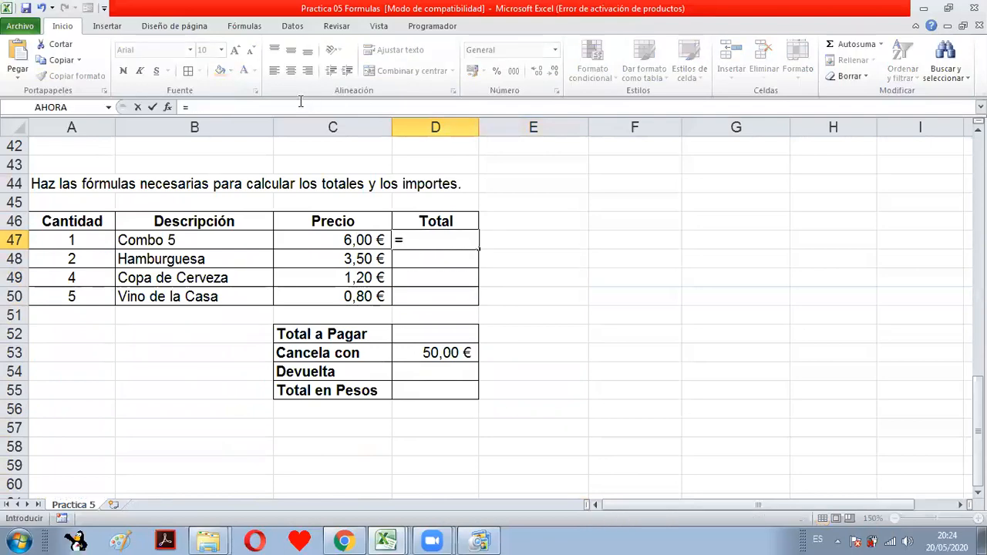
left_click(88, 243)
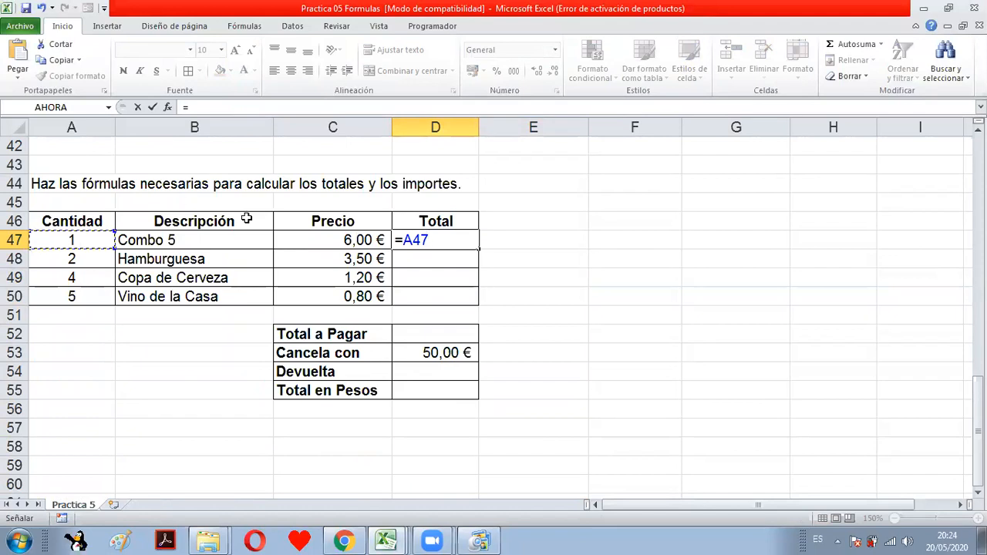
type("*")
left_click(291, 239)
key("Return")
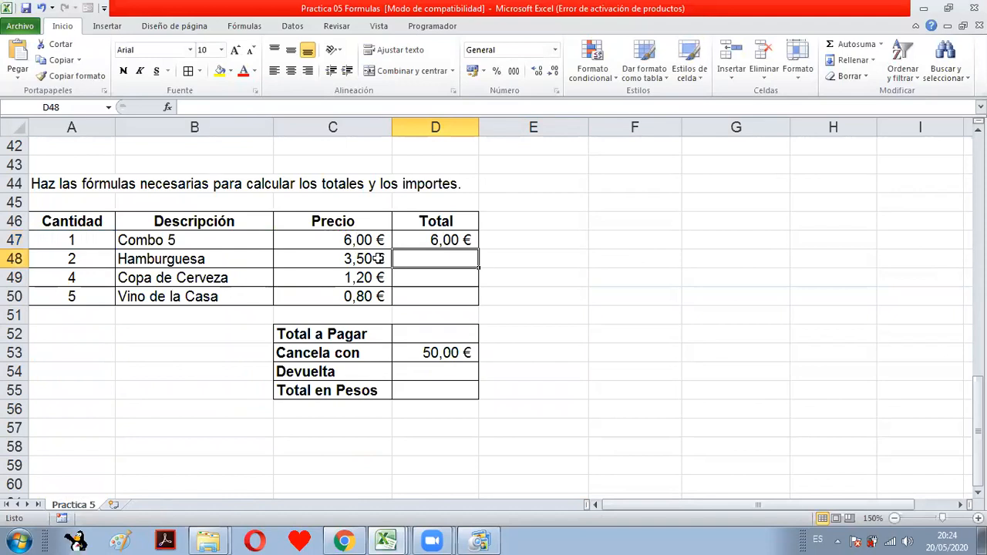
Copy the line total formula from D47 down to D50 for the remaining food and drink items.
left_click(449, 240)
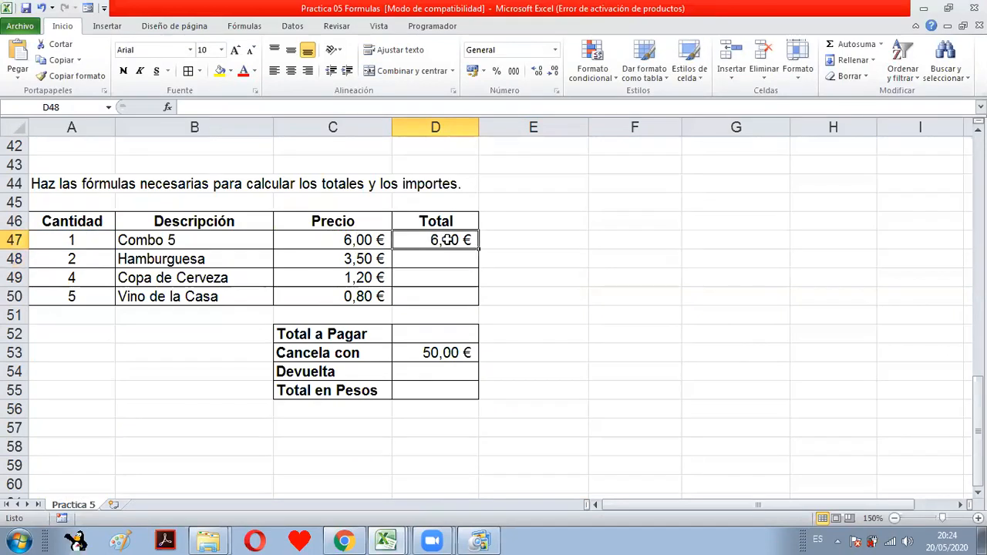
left_click_drag(479, 246, 483, 297)
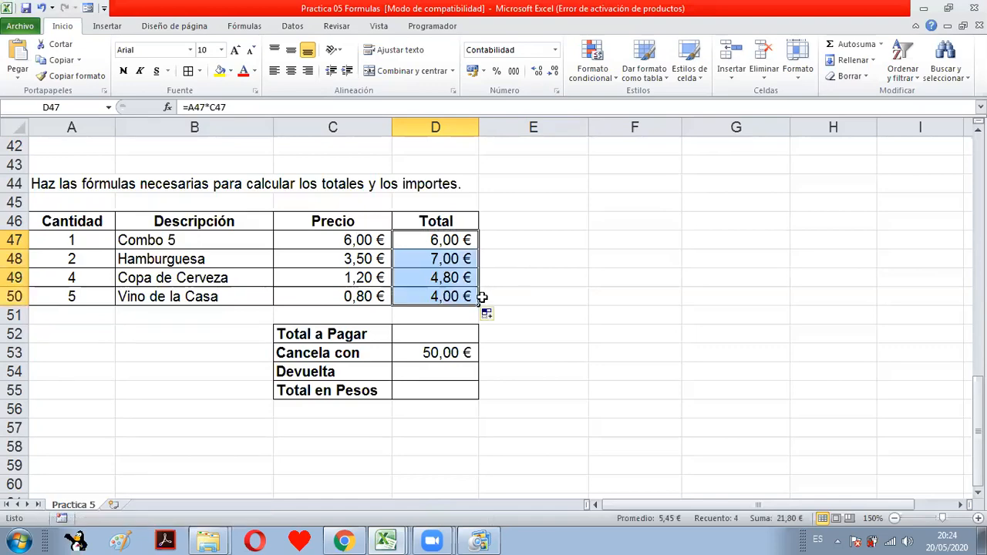
left_click(500, 262)
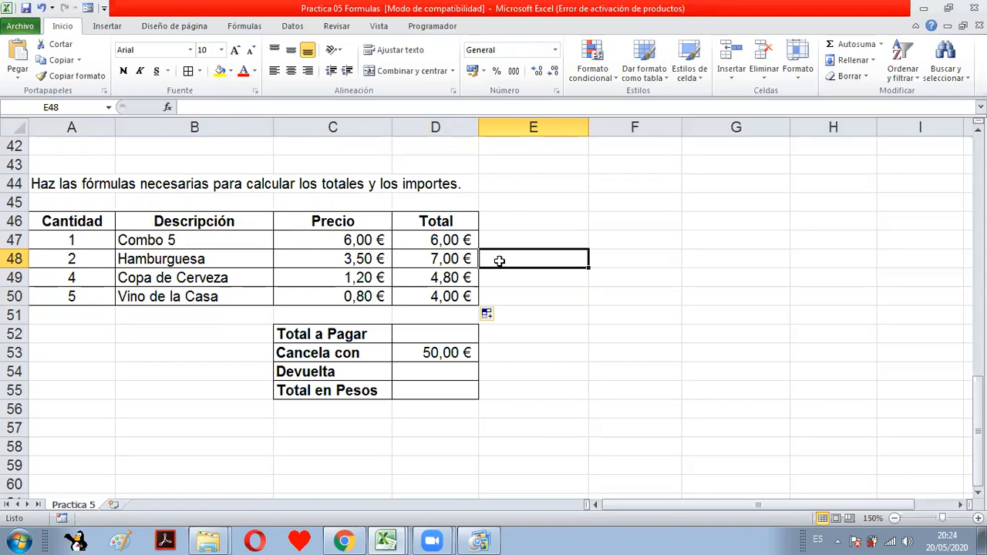
left_click(453, 296)
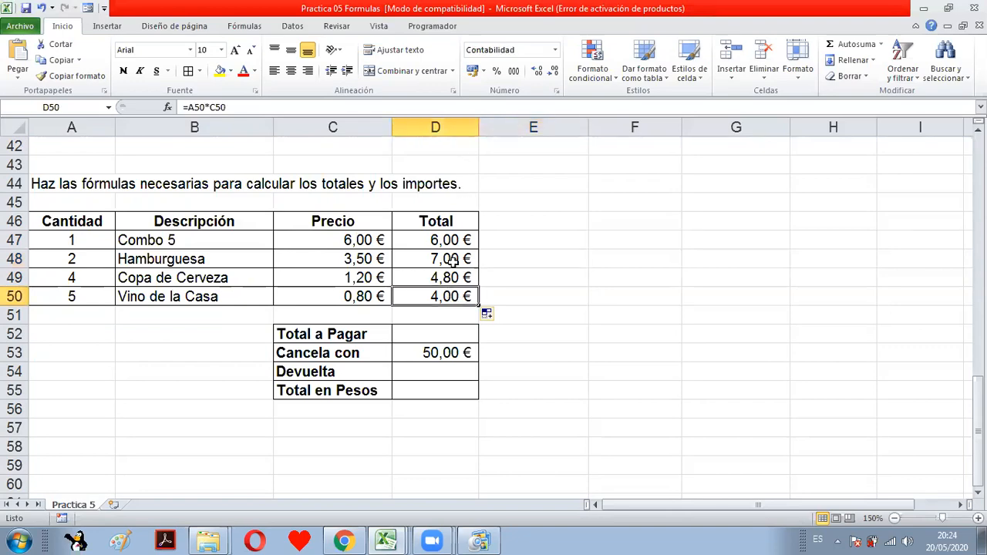
Calculate Total a Pagar in D52 with a SUMA of the line totals above it.
left_click(438, 332)
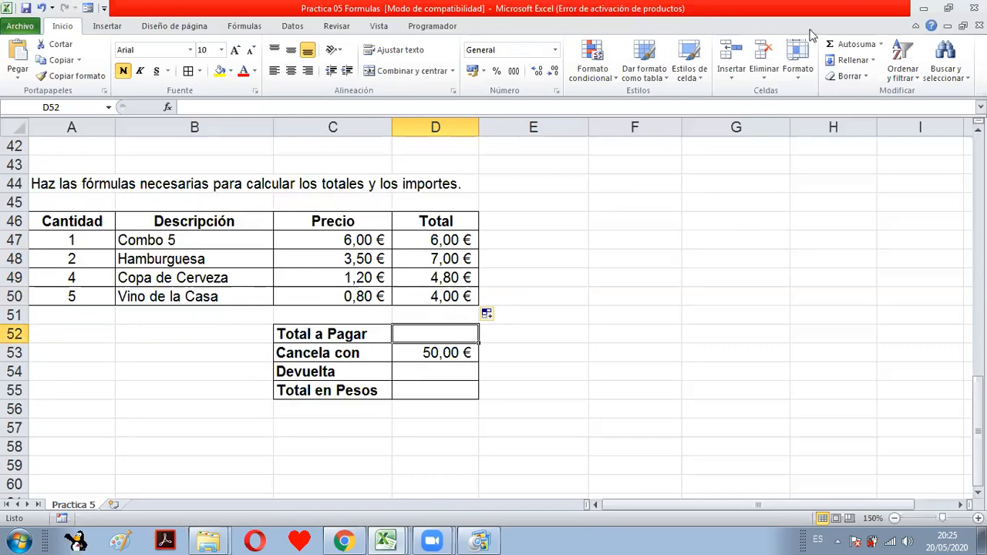
left_click(849, 44)
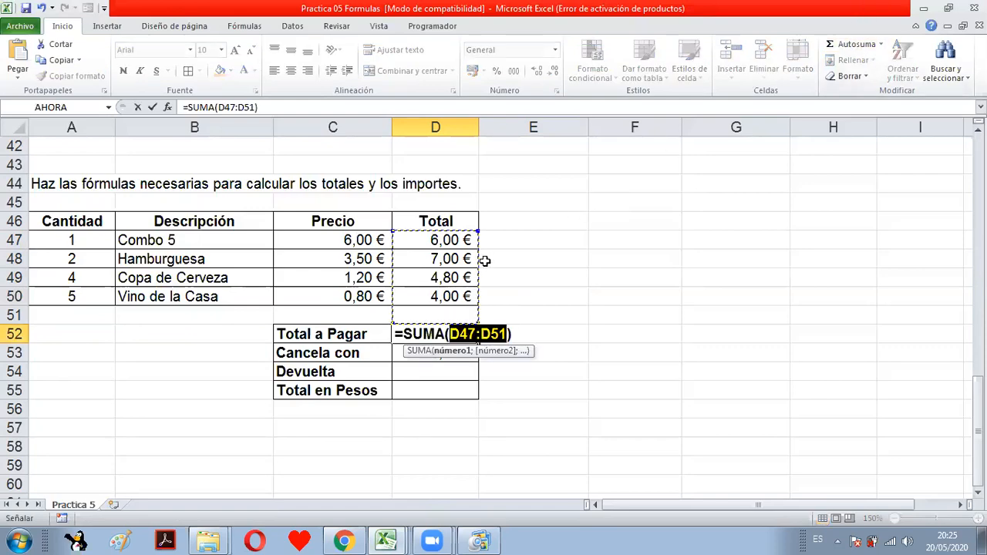
left_click_drag(458, 248, 453, 307)
key("Return")
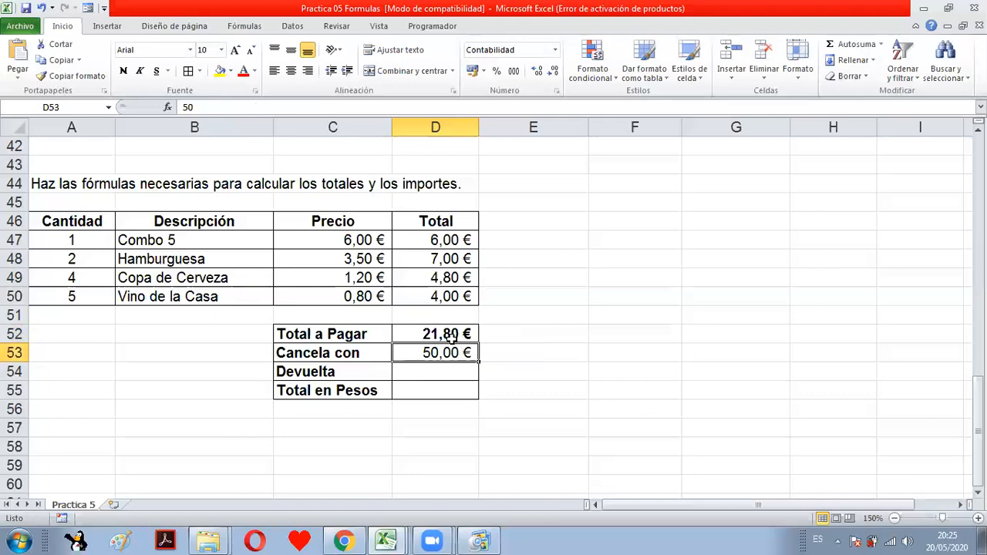
Calculate the Devuelta amount in D54 with =D53-D52, the amount paid minus the total due.
left_click_drag(434, 389, 434, 379)
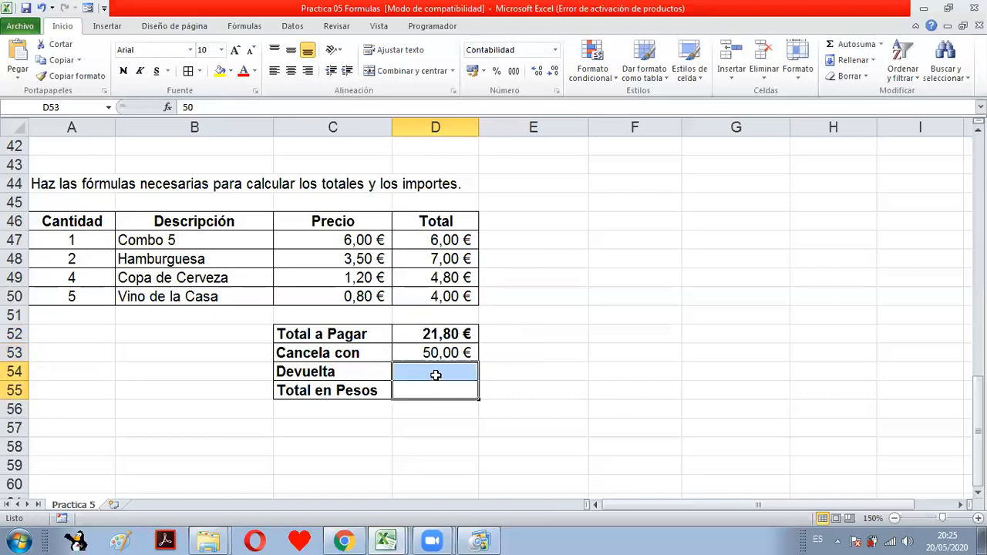
left_click(436, 375)
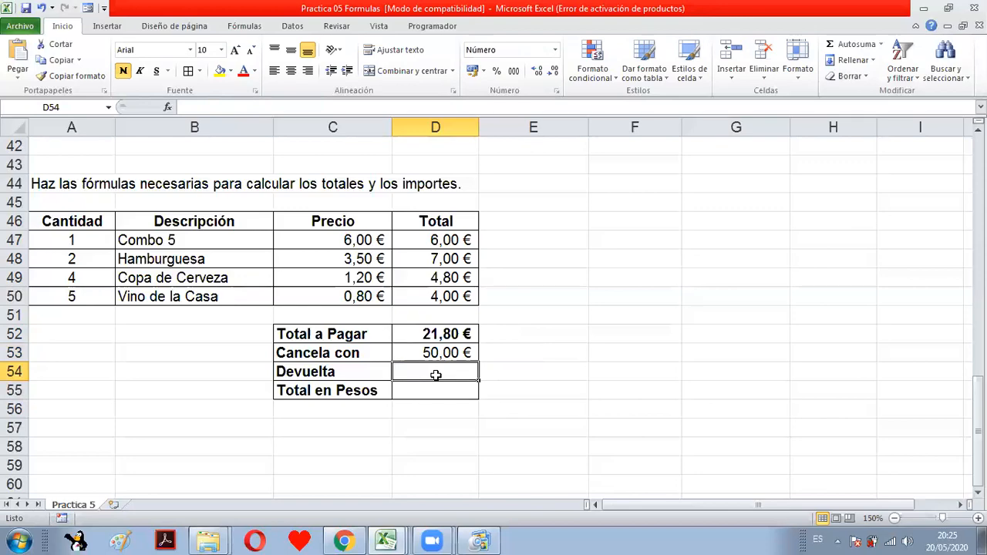
type("=")
left_click(459, 352)
type("-")
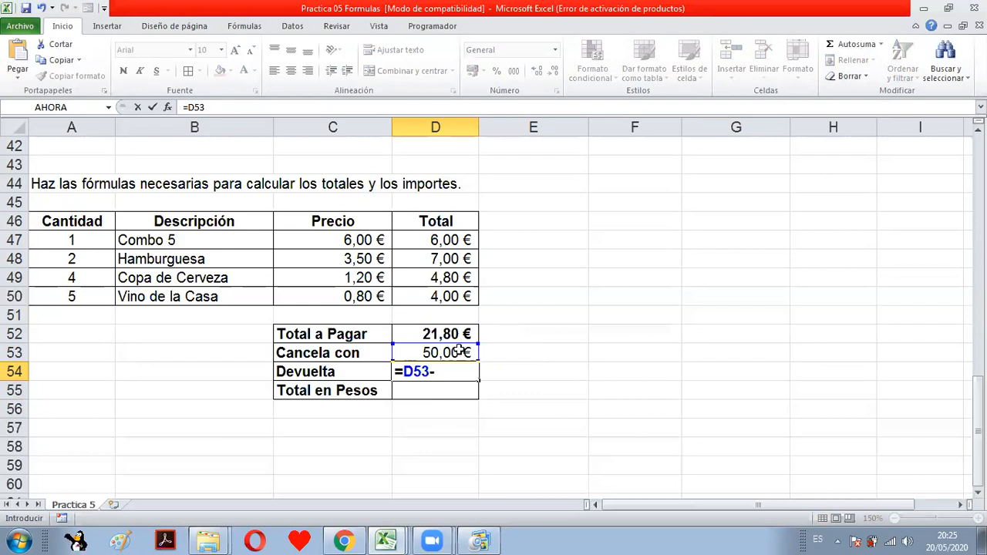
left_click(455, 337)
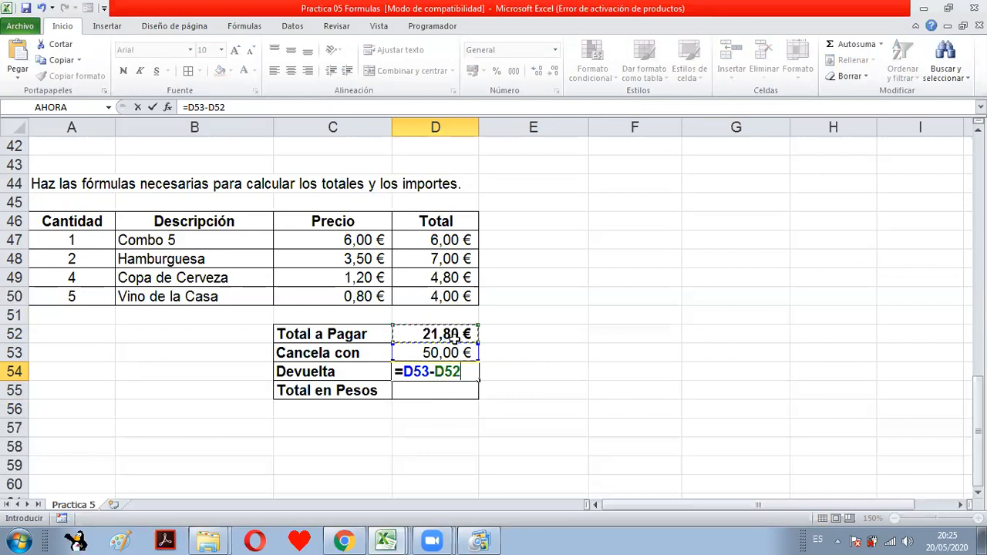
key("Return")
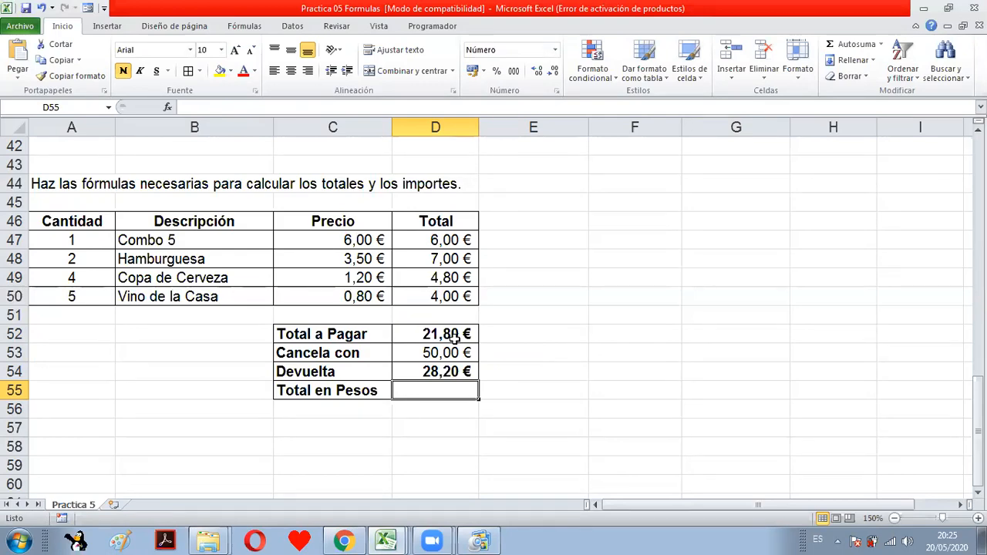
Calculate Total en Pesos in D55 with =4500*D52, the exchange rate times the total due.
type("=4500*")
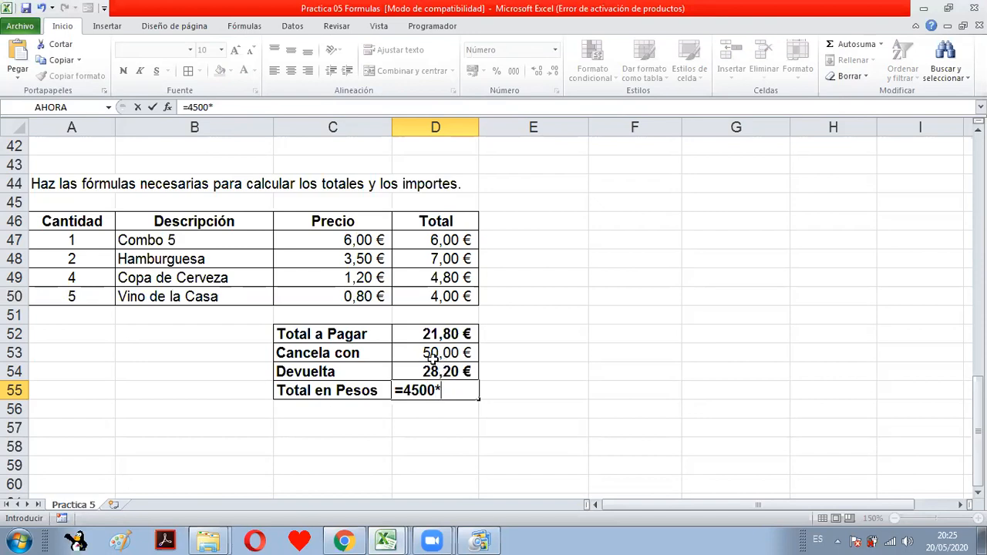
left_click(446, 333)
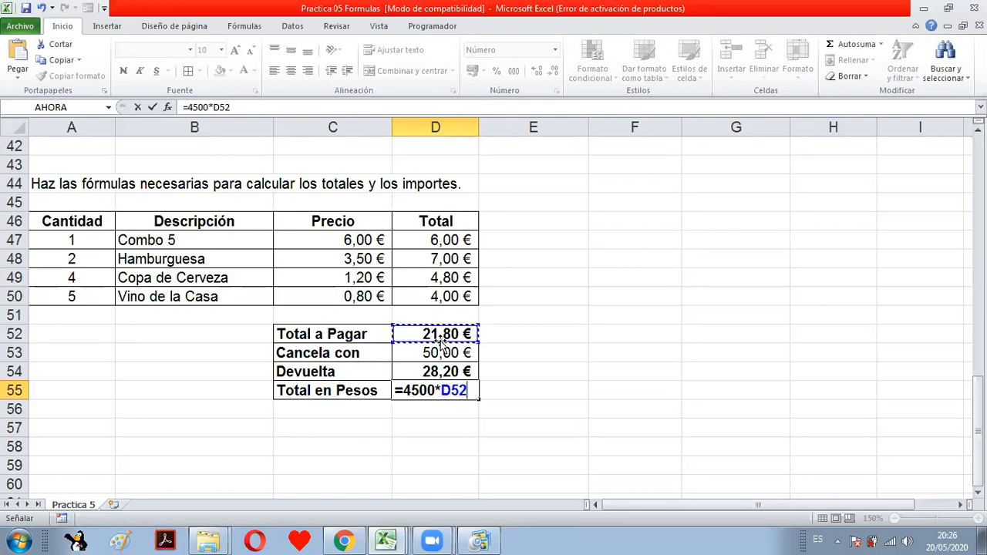
key("Return")
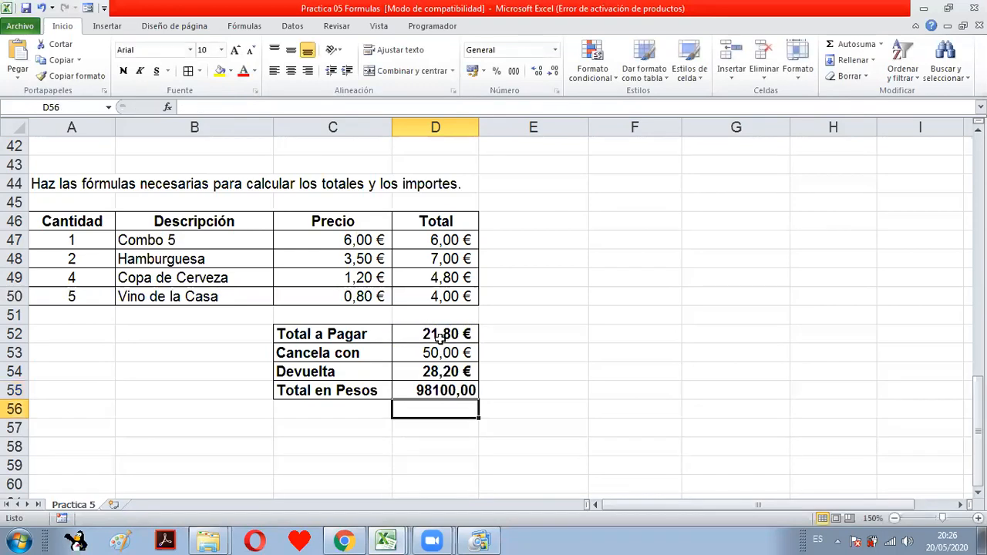
Format the Total en Pesos amount in D55 as Moneda with the $ Español (Colombia) symbol.
left_click(438, 394)
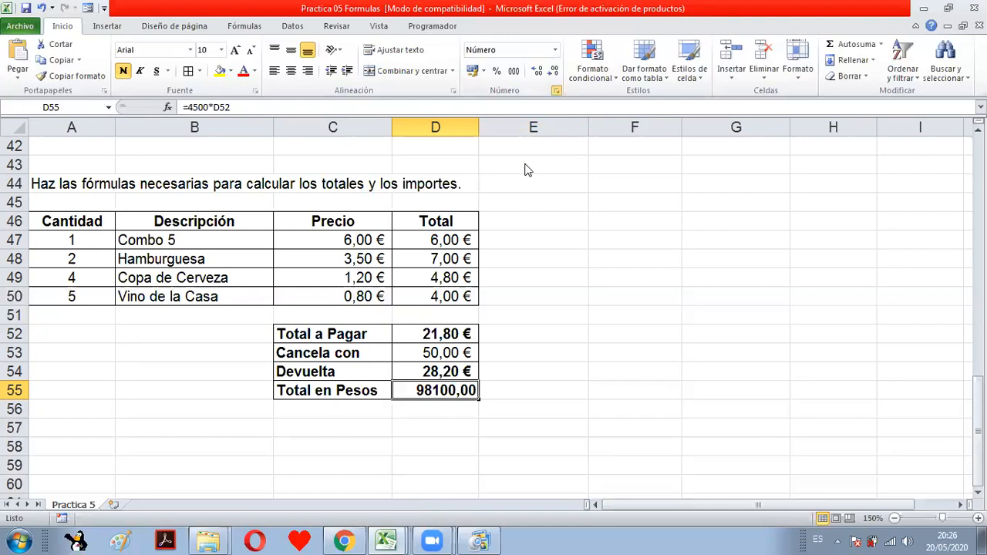
key("ctrl+1")
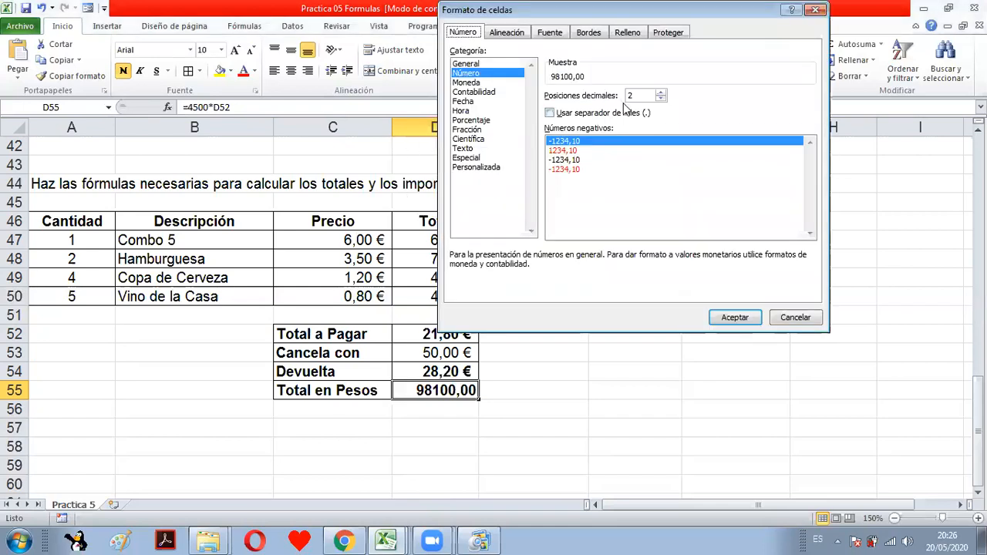
left_click(466, 81)
left_click(608, 115)
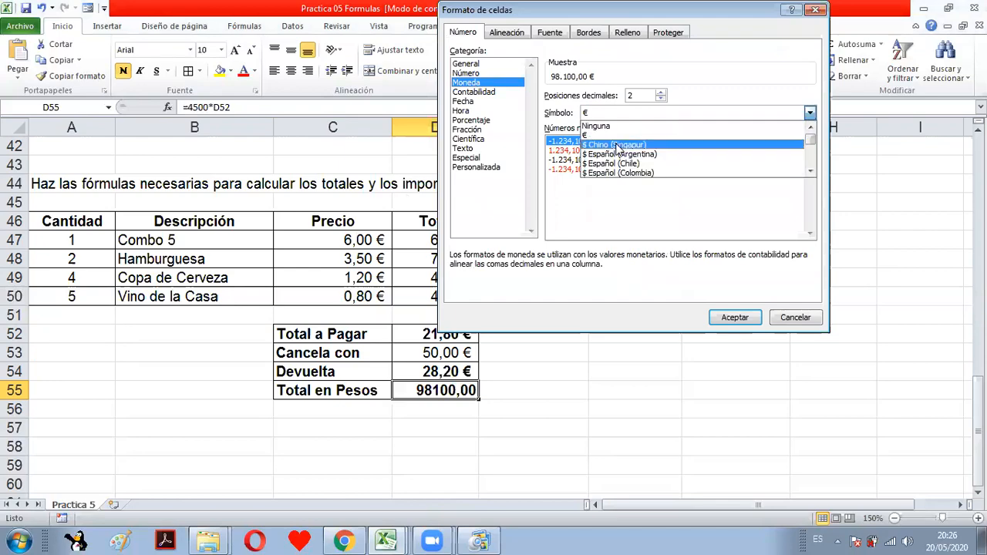
left_click(621, 172)
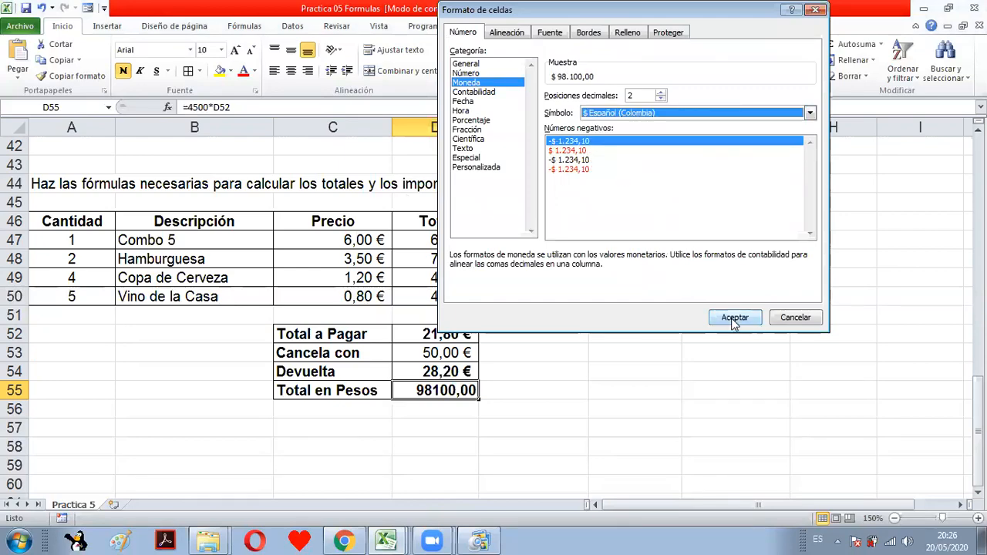
left_click(733, 315)
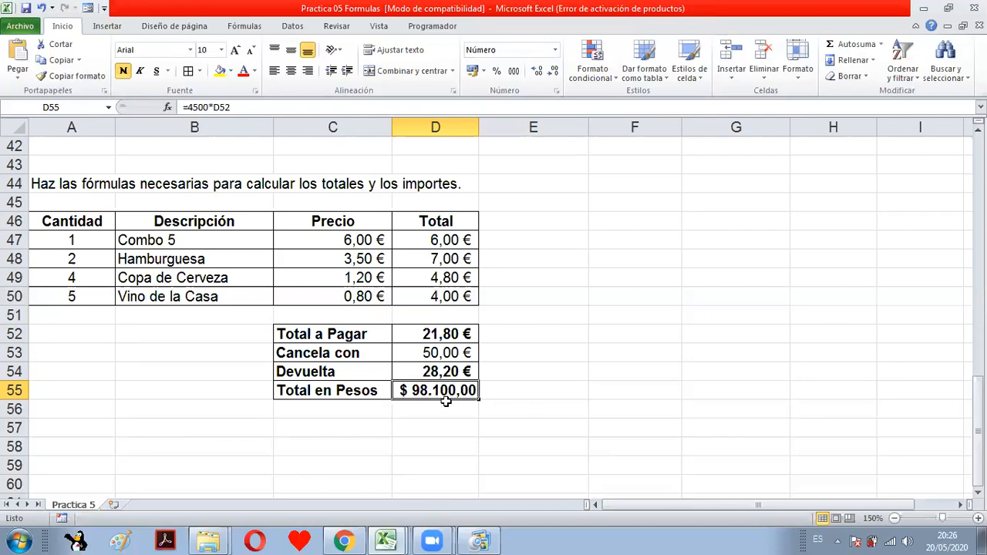
Highlight the restaurant bill's amounts in D47:D55 with a yellow fill.
left_click_drag(448, 238, 446, 383)
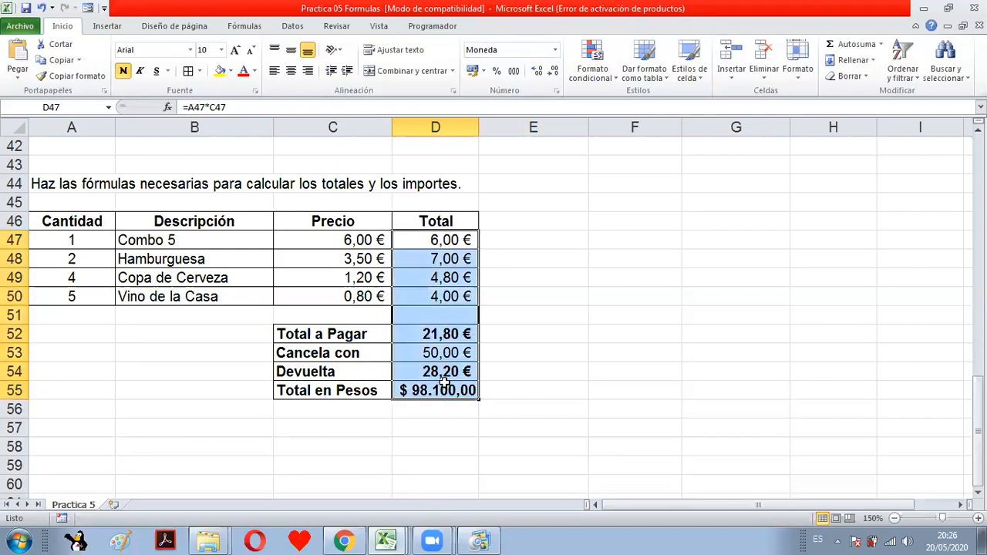
left_click(218, 73)
left_click(487, 330)
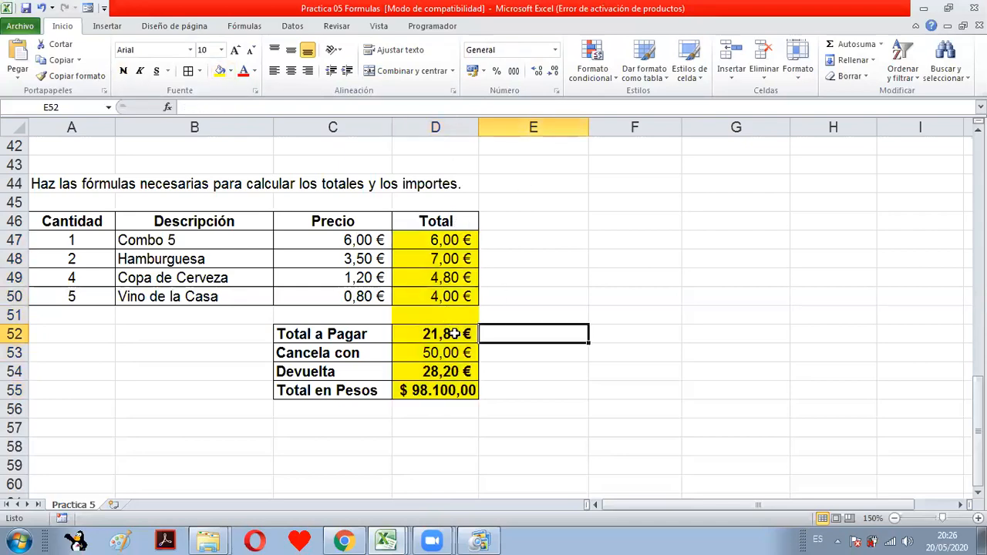
left_click(455, 333)
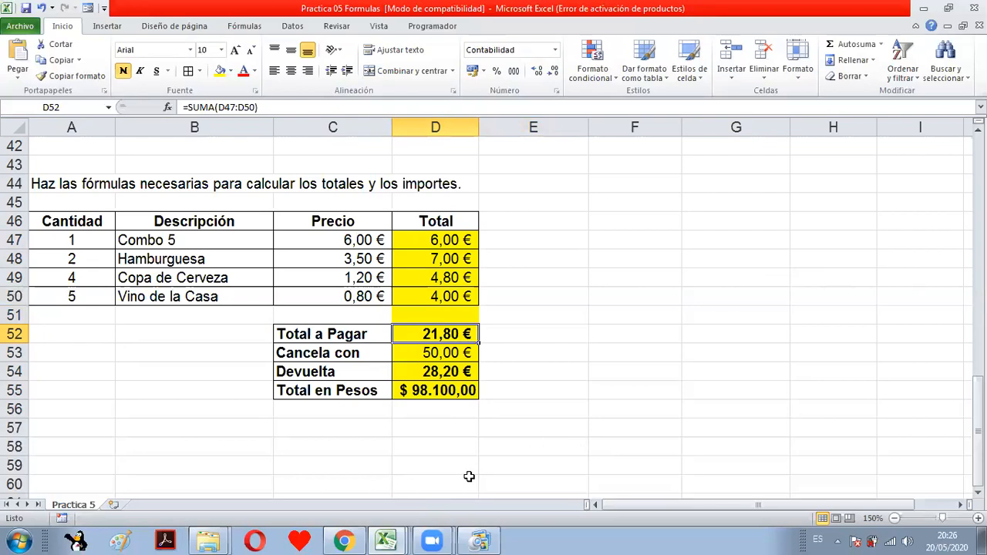
Switch to the Practica 06 Formulas workbook and select the empty FECHA cell G7.
left_click(394, 538)
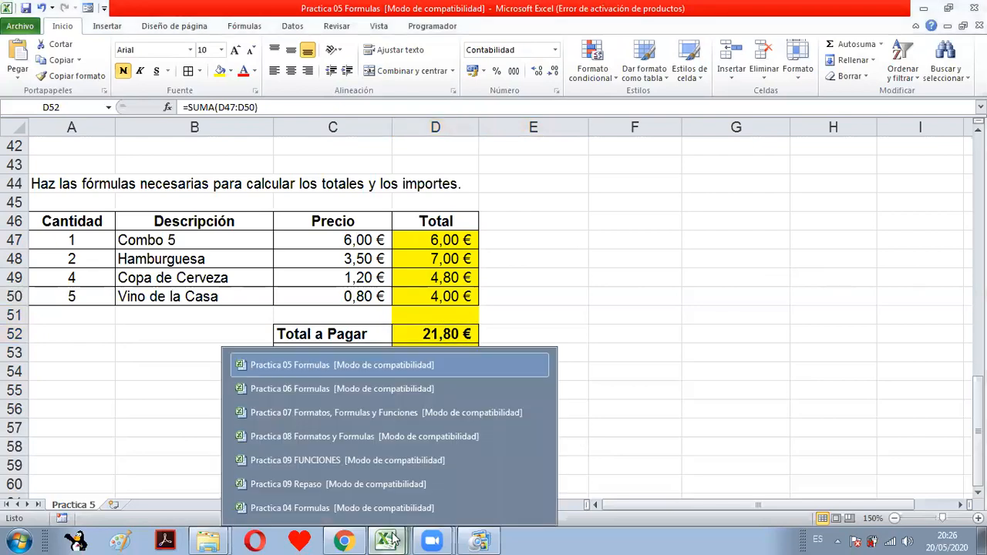
left_click(390, 395)
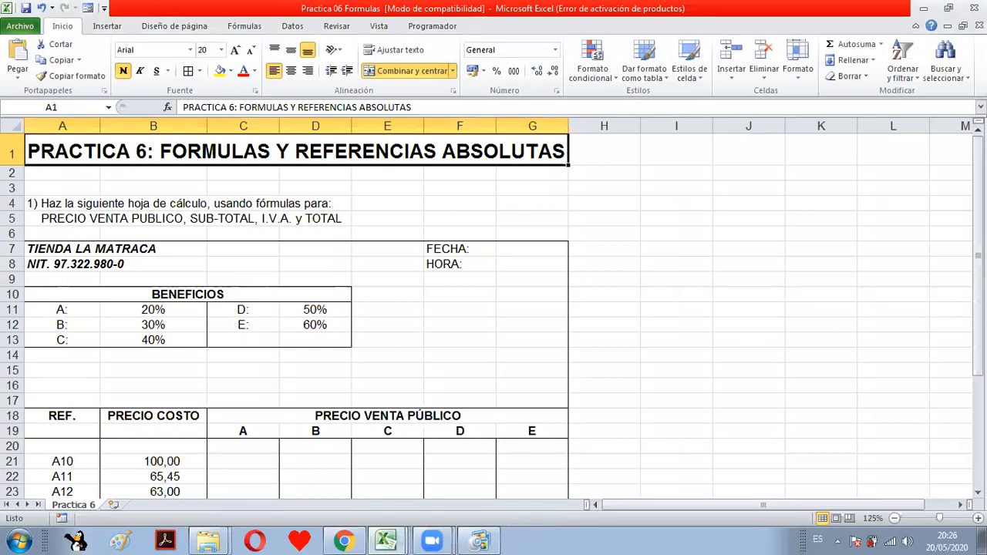
left_click_drag(978, 304, 978, 315)
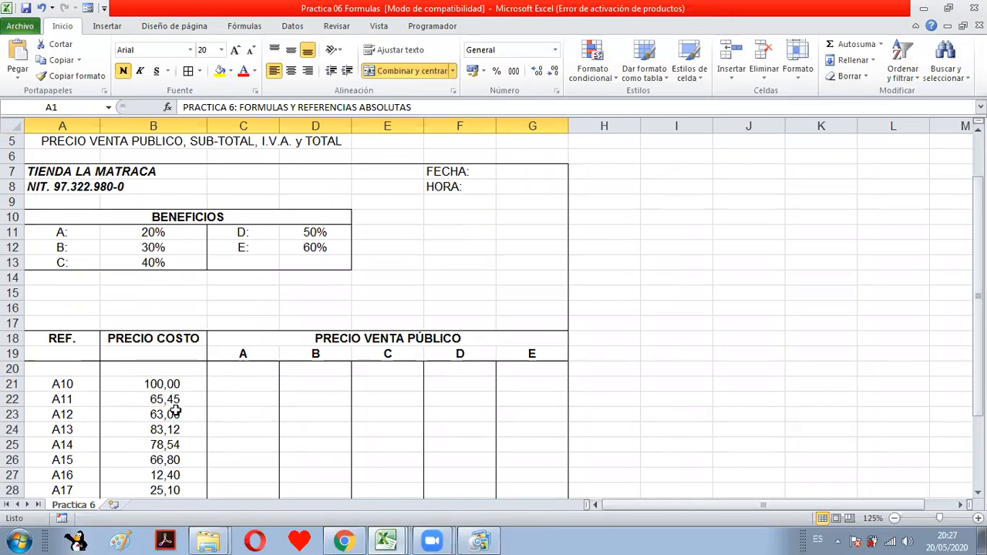
left_click(535, 176)
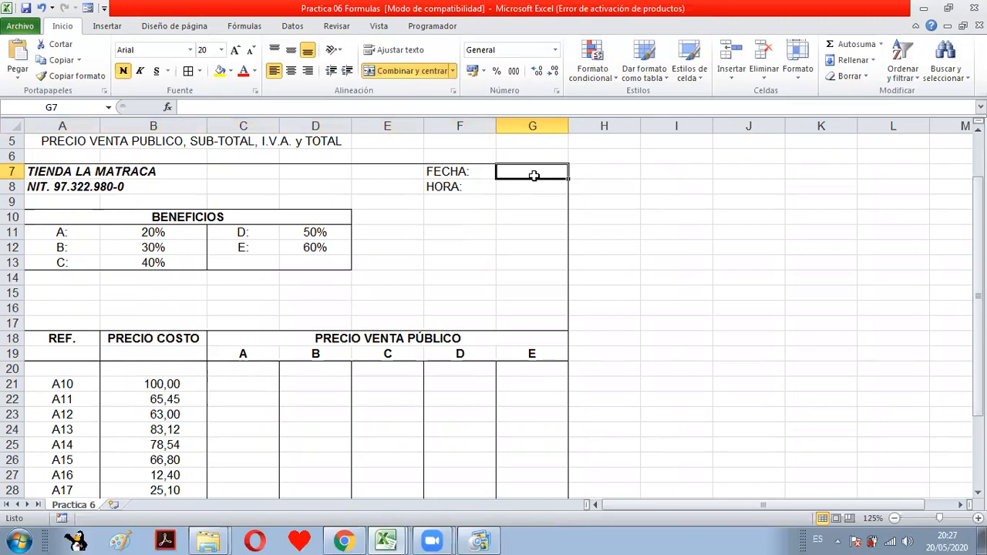
left_click(168, 108)
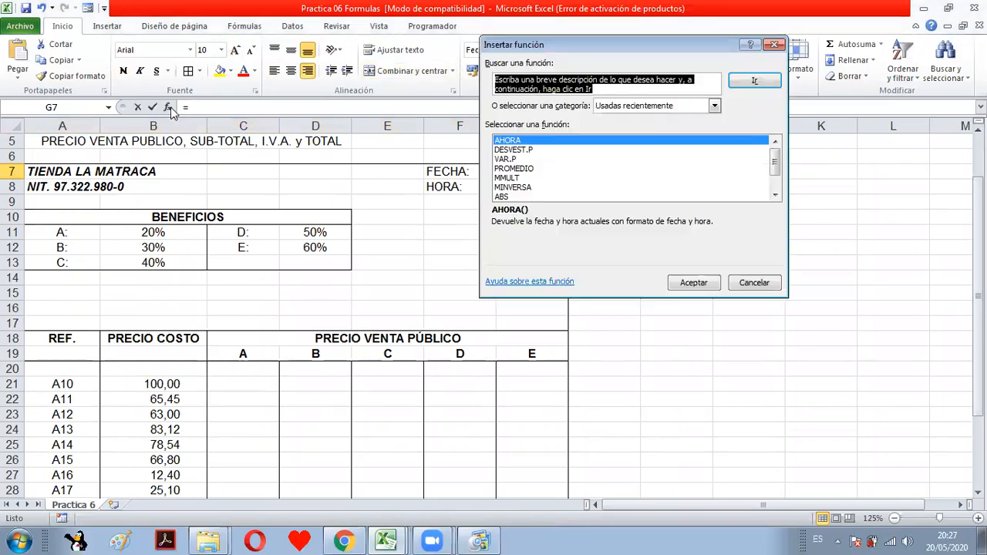
left_click(647, 111)
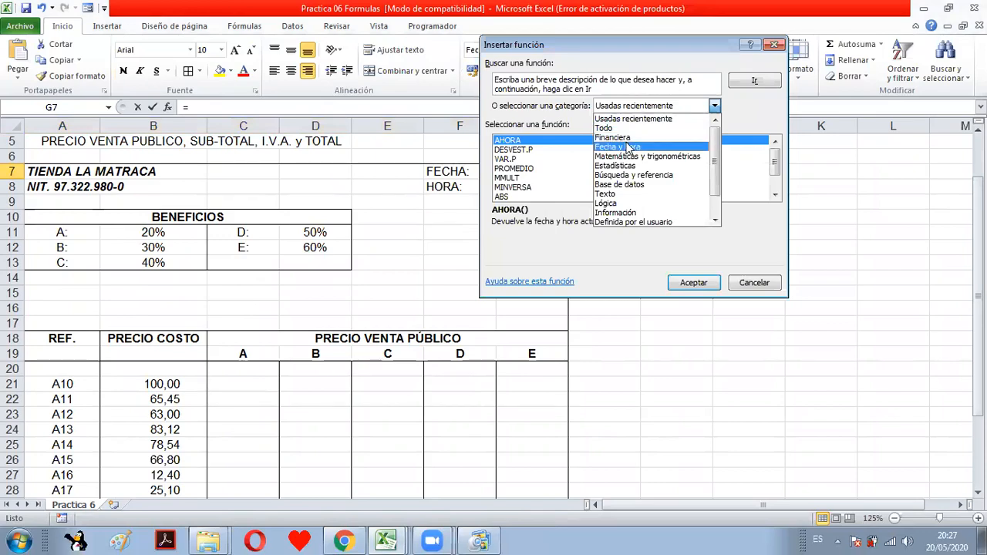
left_click(627, 144)
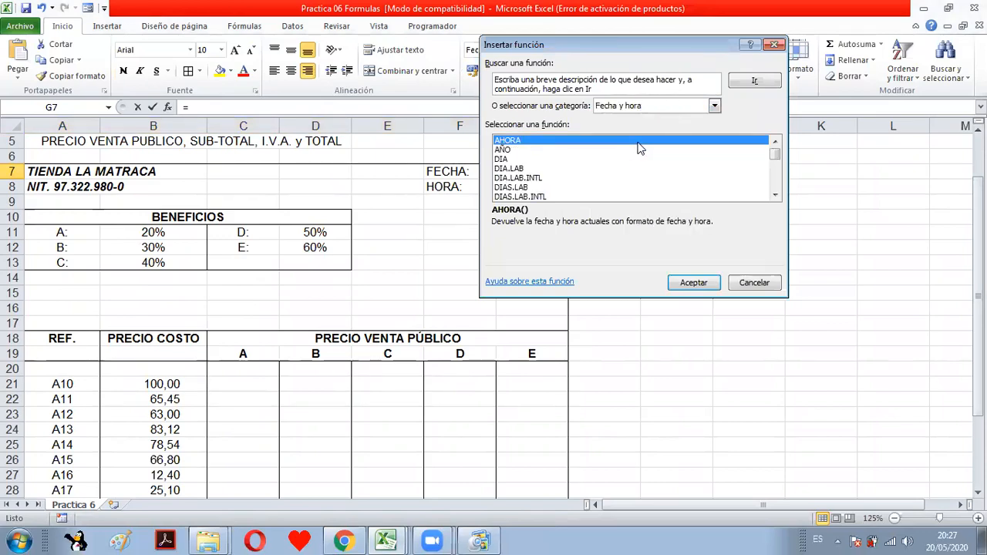
left_click(776, 174)
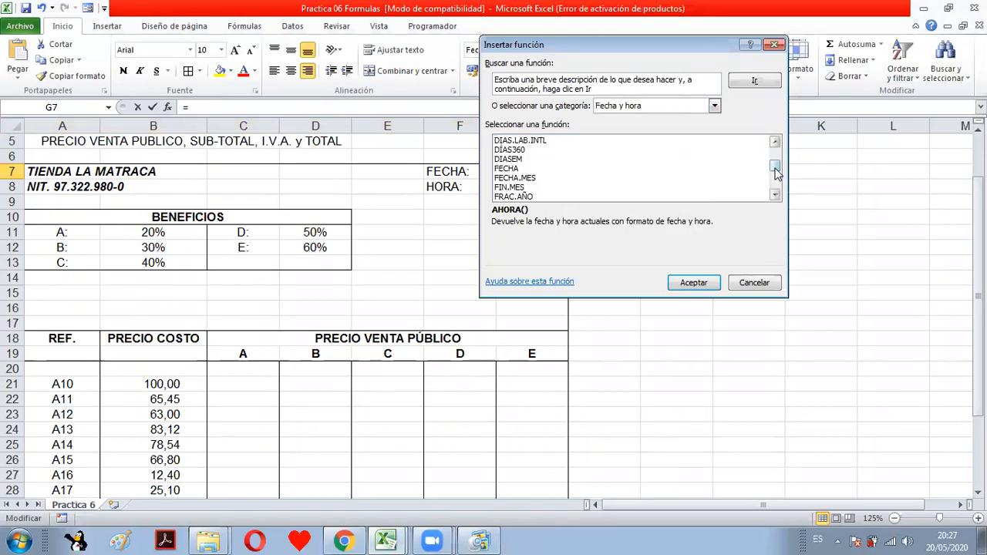
left_click(515, 170)
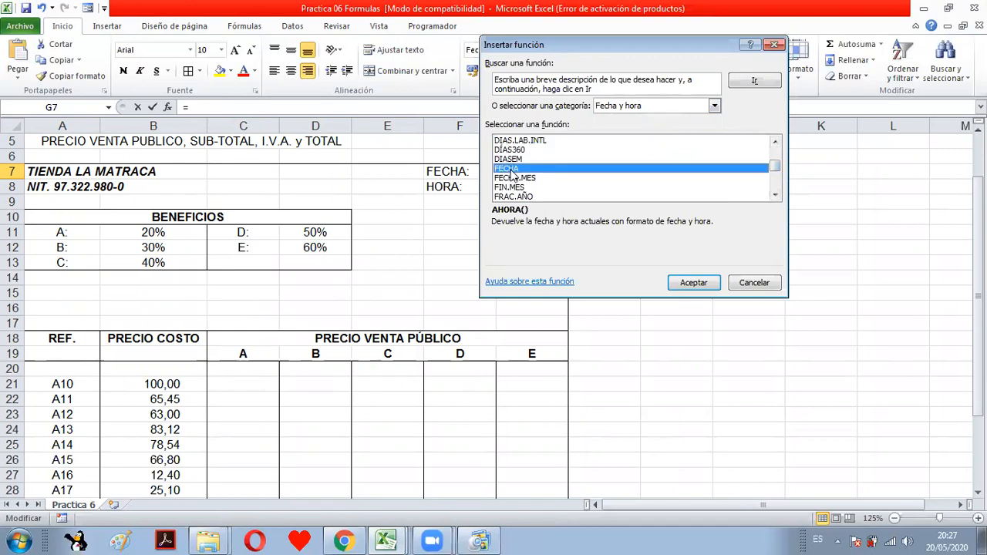
left_click(688, 282)
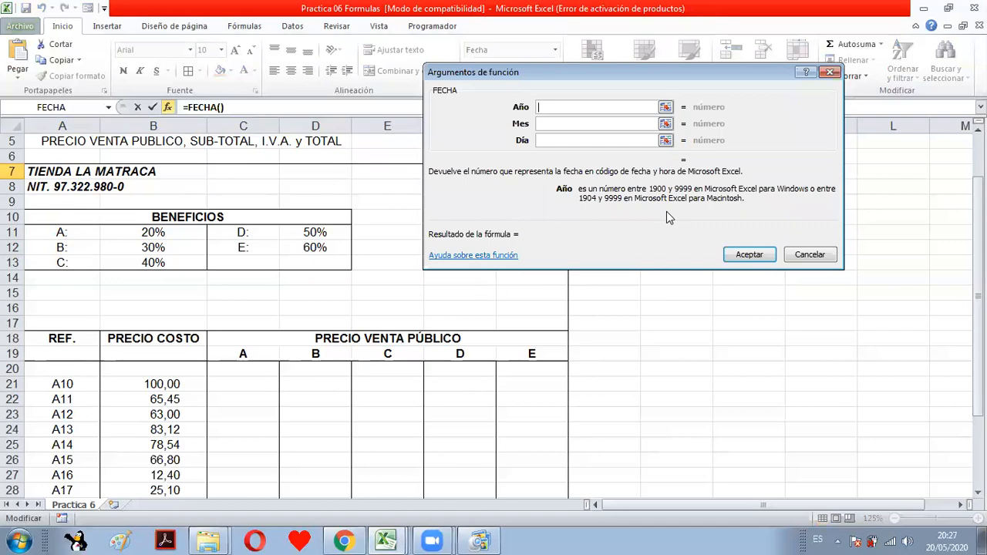
left_click(819, 256)
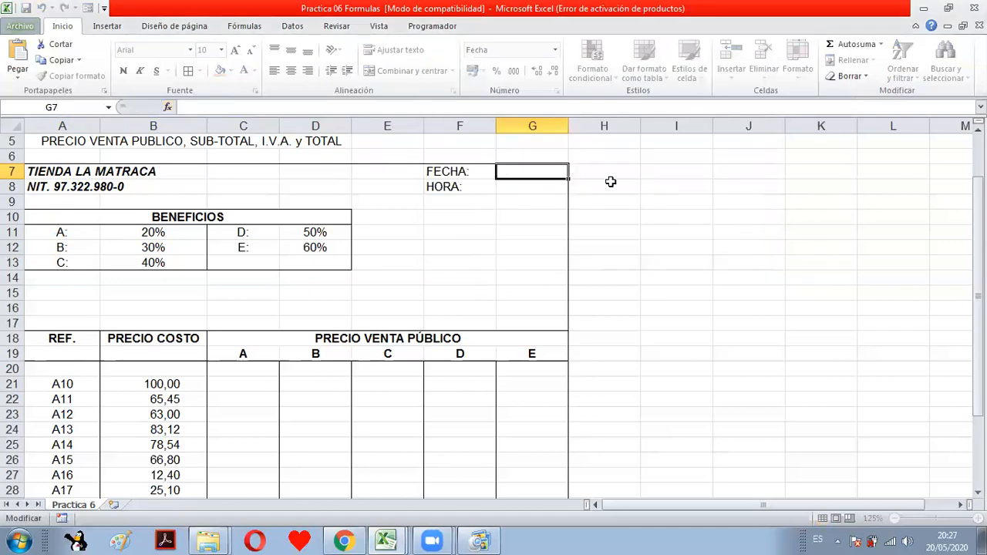
left_click(556, 90)
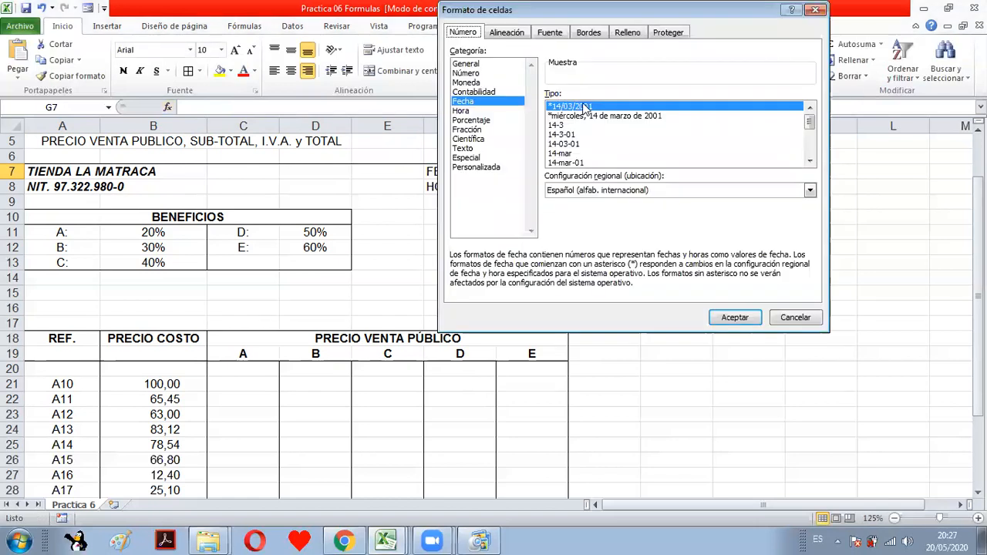
key("Escape")
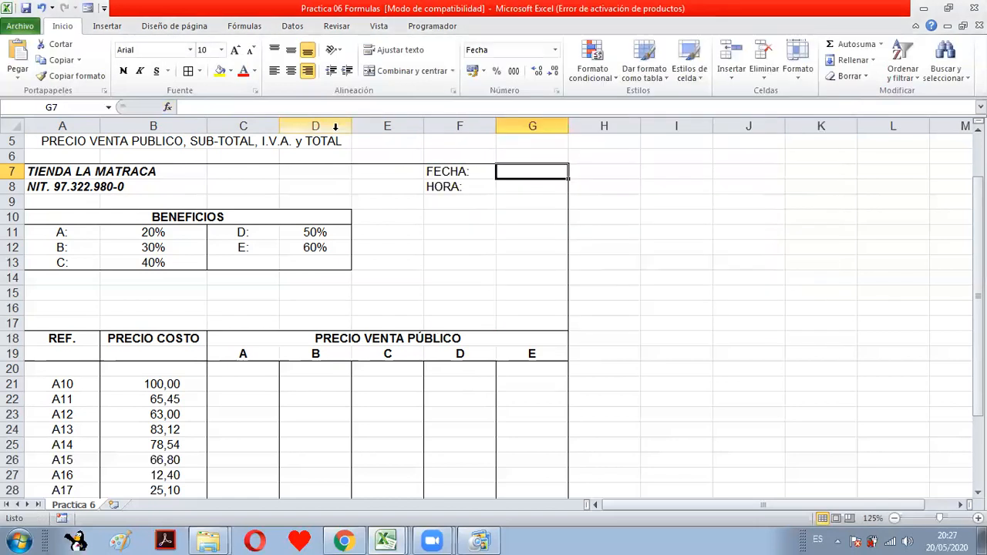
Enter the current date in the FECHA cell G7 with the AHORA function, leaving the HORA cell G8 selected.
left_click(168, 107)
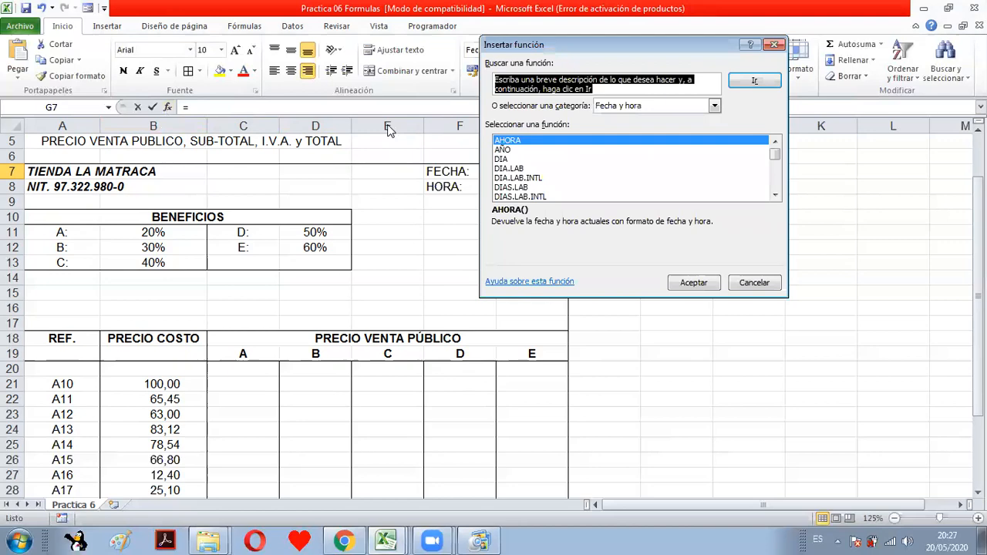
left_click(504, 144)
left_click(693, 280)
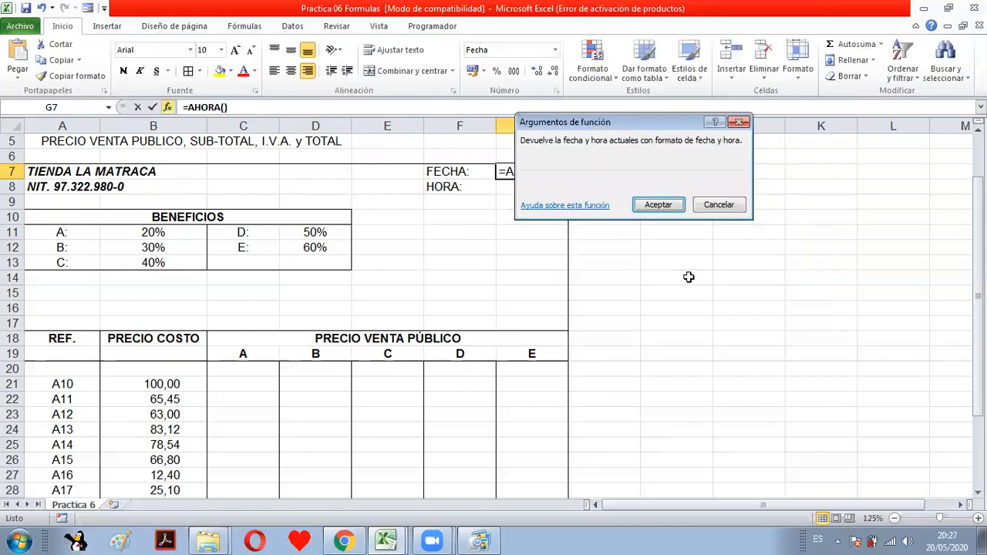
left_click(669, 206)
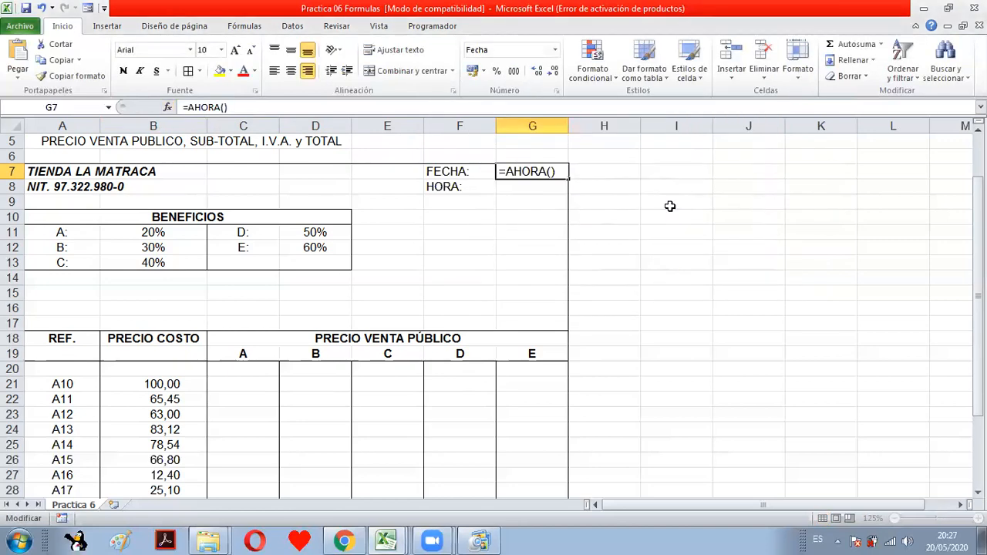
left_click(546, 190)
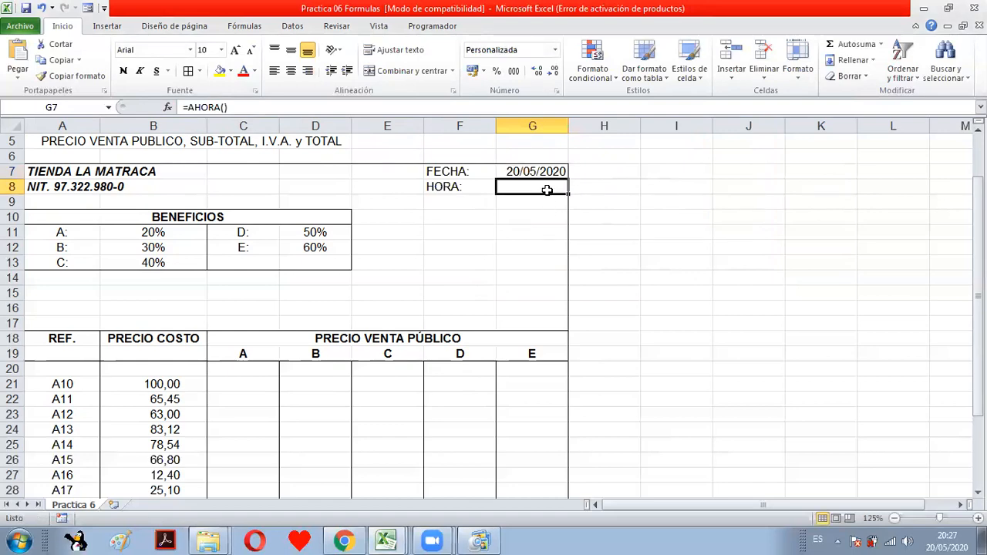
left_click(168, 107)
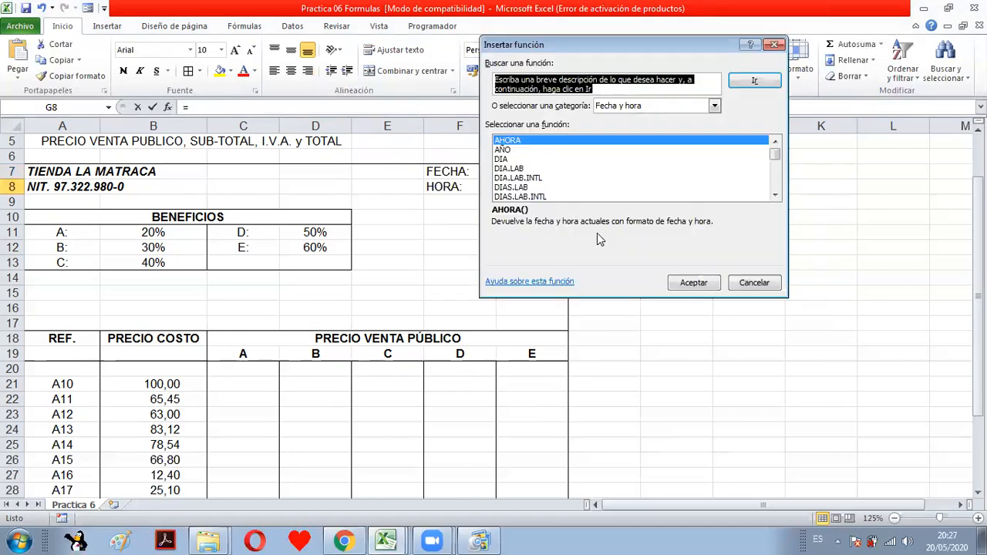
scroll(777, 190, "down", 5)
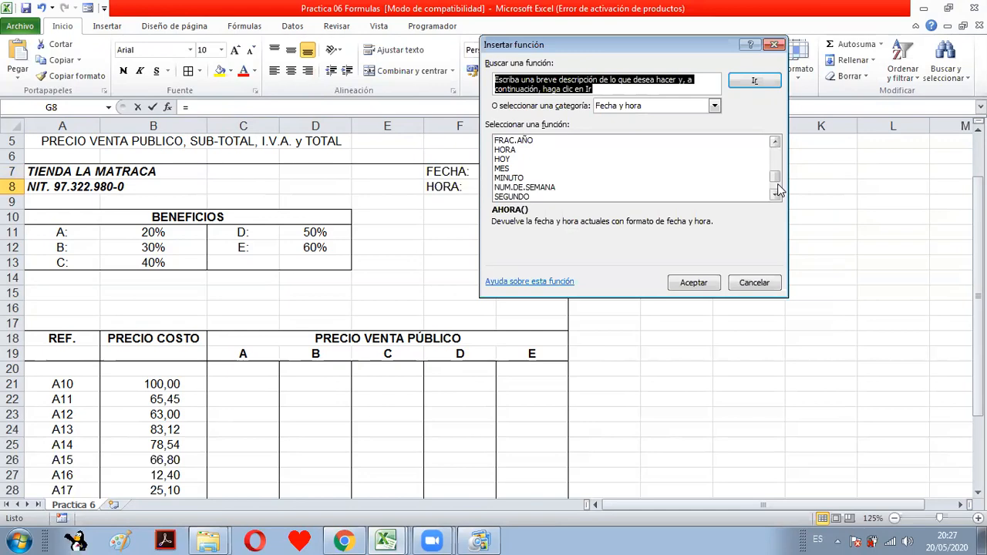
left_click(534, 151)
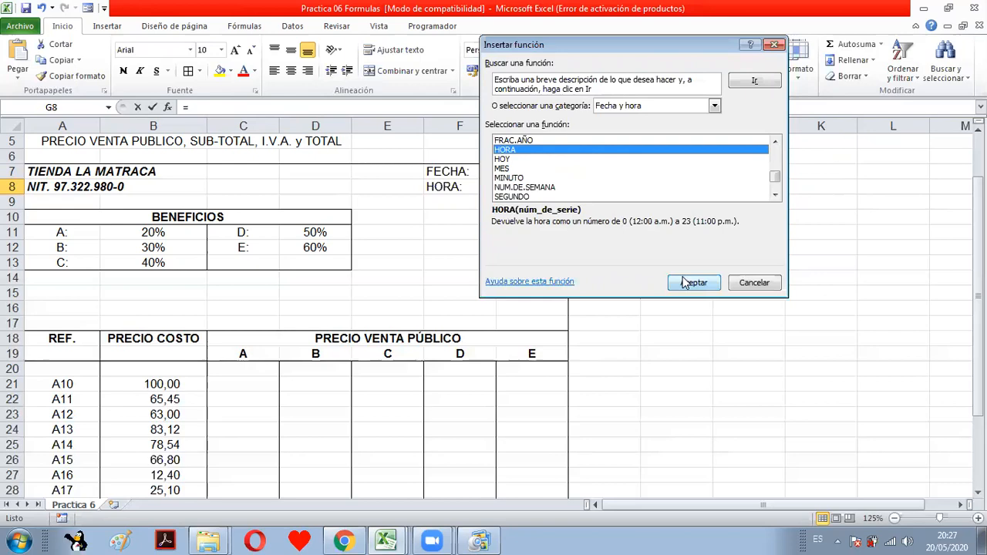
left_click(752, 283)
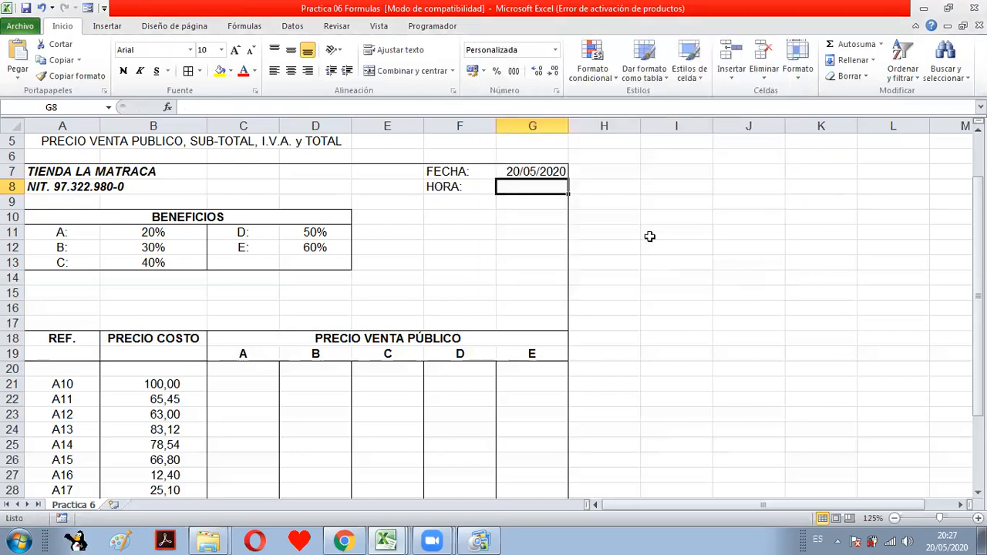
Insert the AHORA function in the HORA cell G8.
left_click(167, 107)
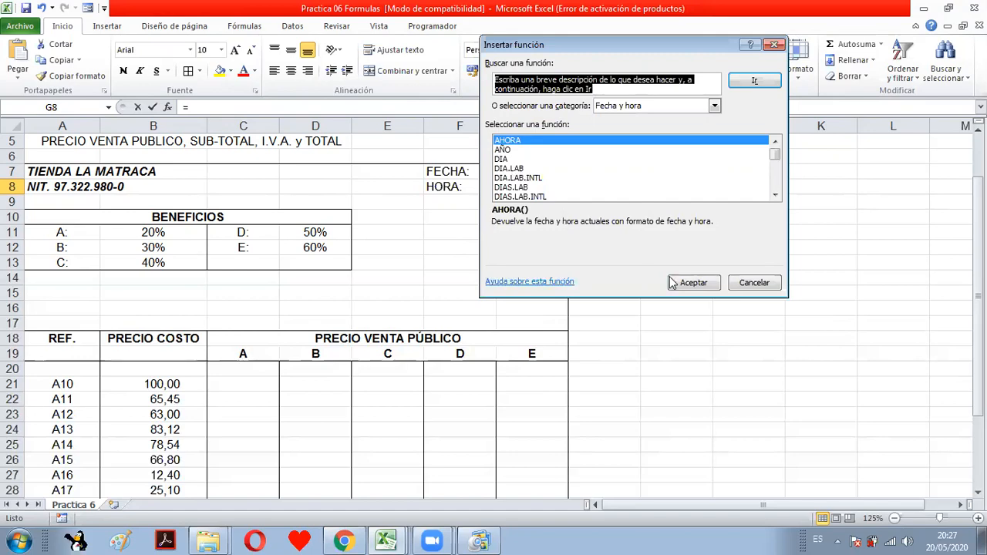
left_click(693, 283)
left_click(662, 206)
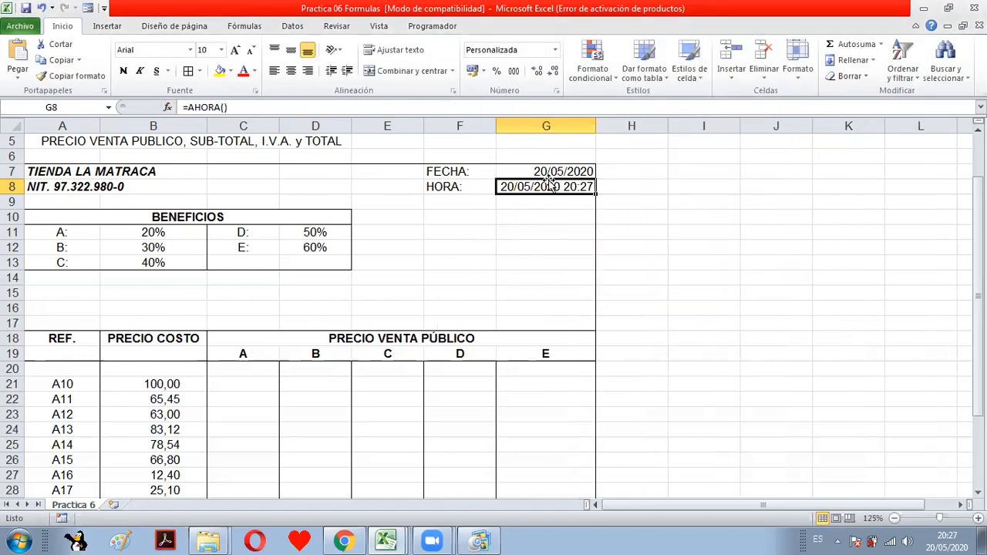
Format the HORA cell G8 with the custom number format h:mm:ss.
left_click(557, 92)
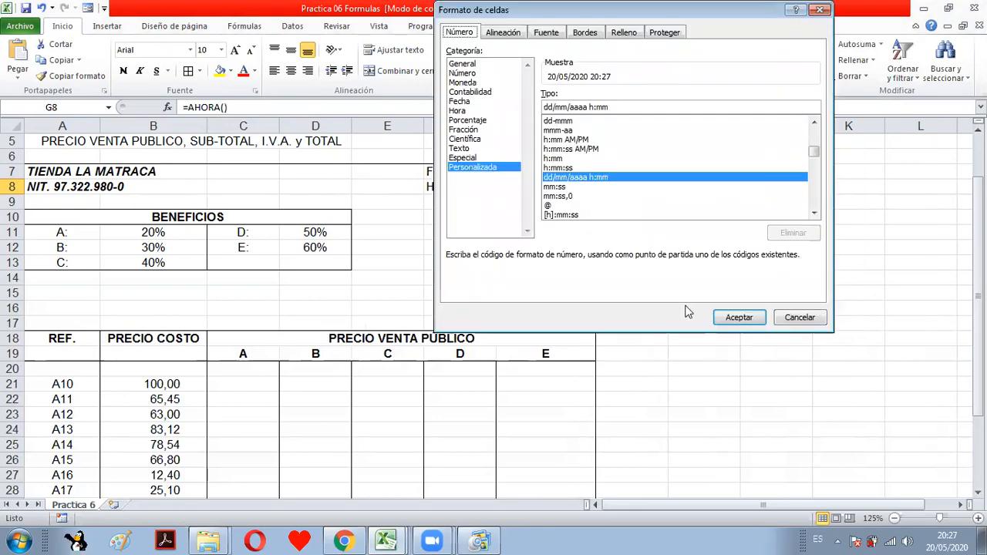
left_click(575, 168)
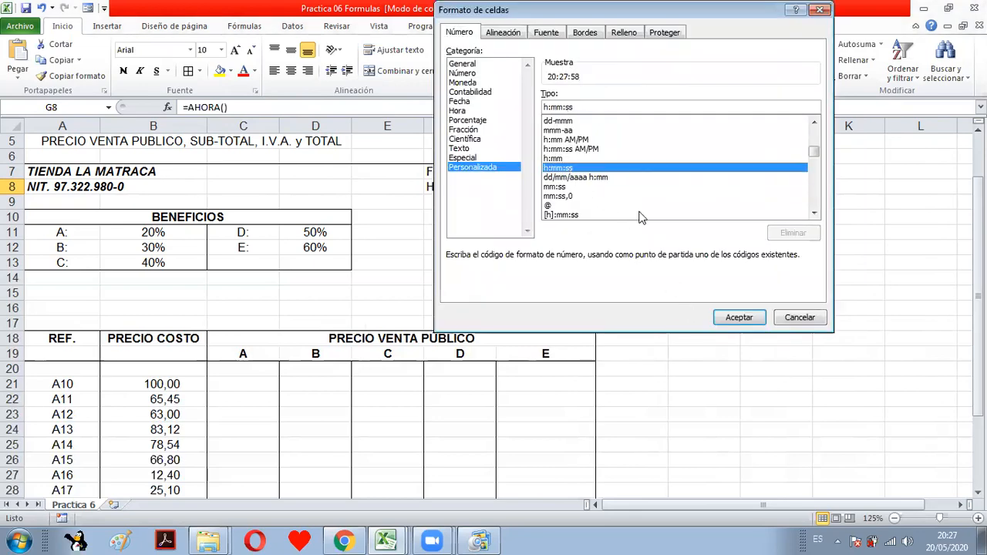
left_click(731, 316)
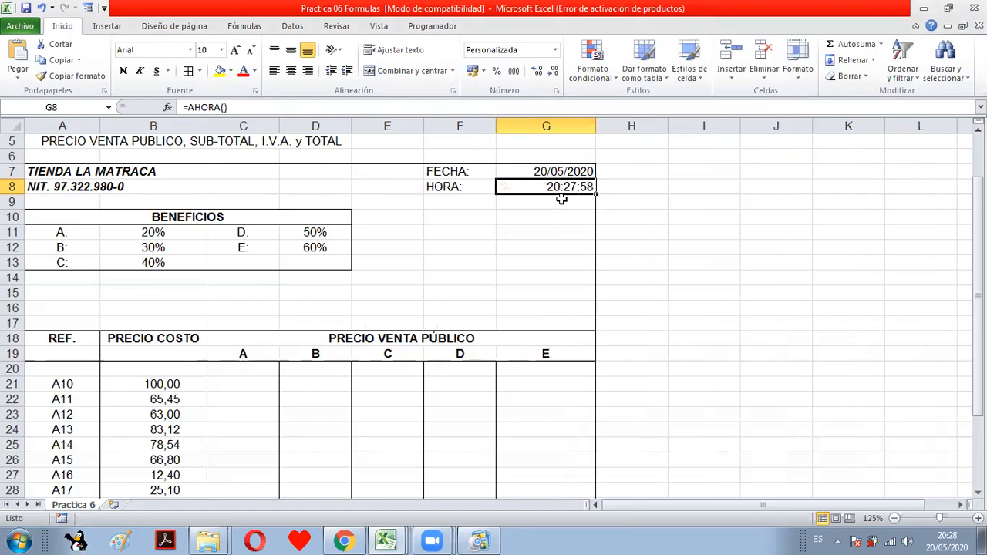
Highlight the FECHA and HORA values in G7:G8 with a yellow fill.
left_click_drag(533, 171, 540, 187)
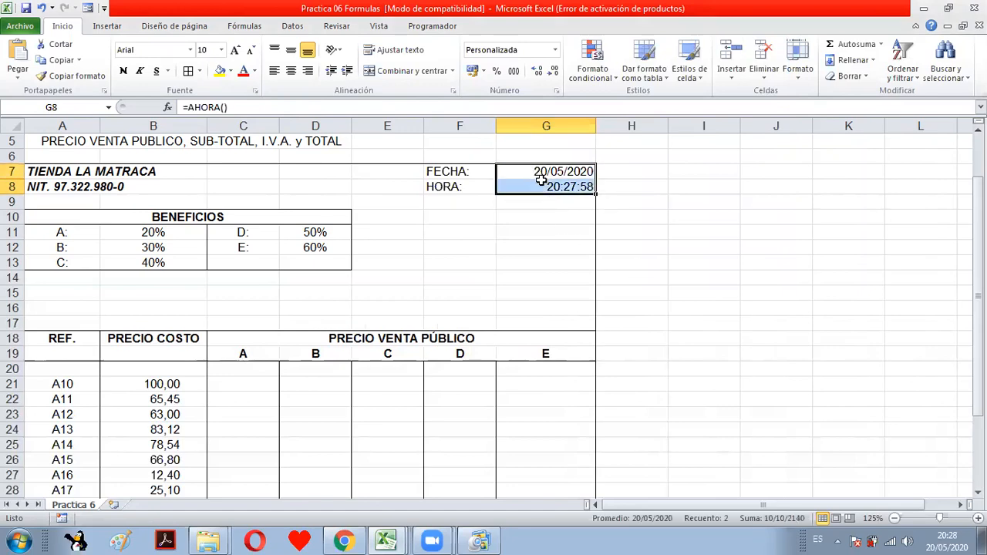
left_click(220, 70)
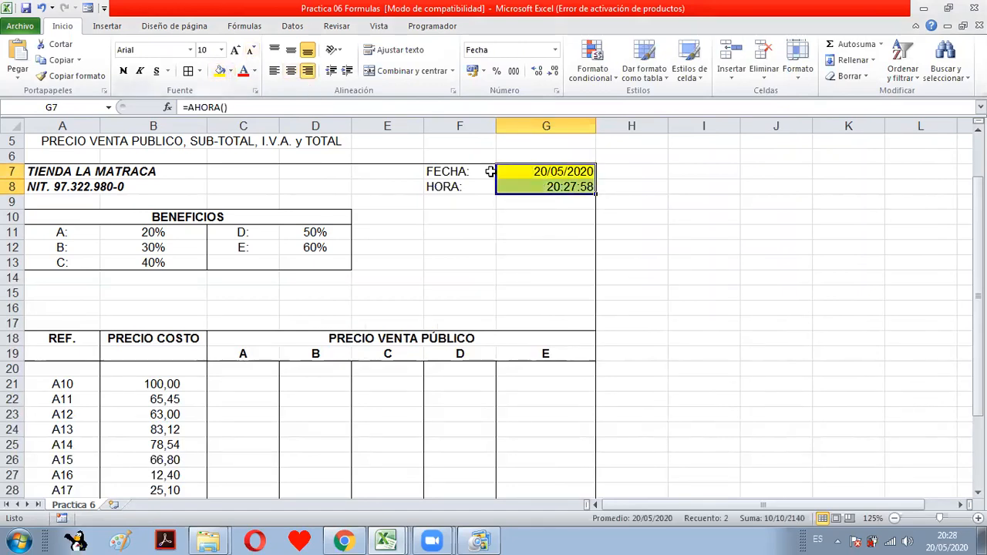
left_click(539, 187)
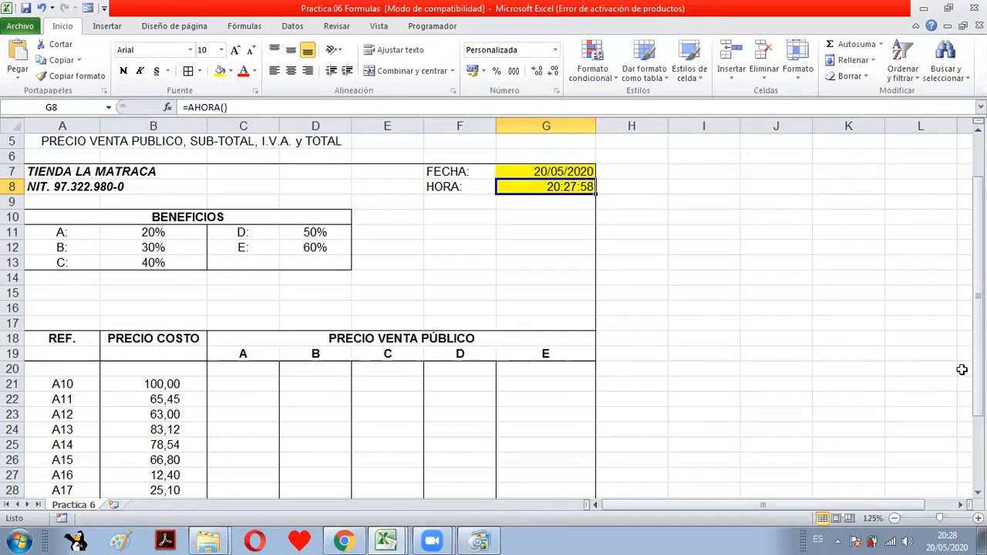
Enter the formula =B21-$B$11*B21 in C21 for the A price of reference A10, with the 20% benefit cell as an absolute reference.
left_click_drag(978, 320, 978, 349)
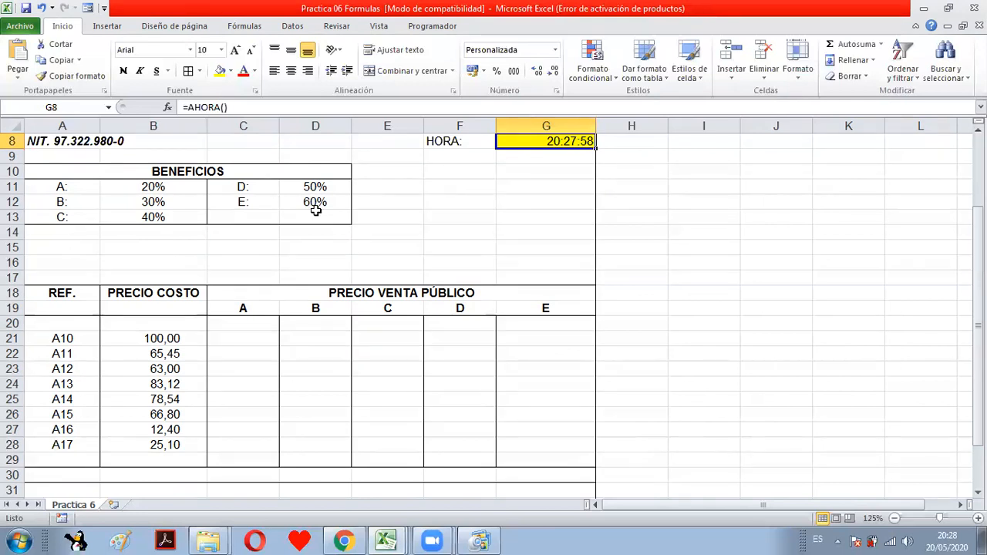
left_click(226, 338)
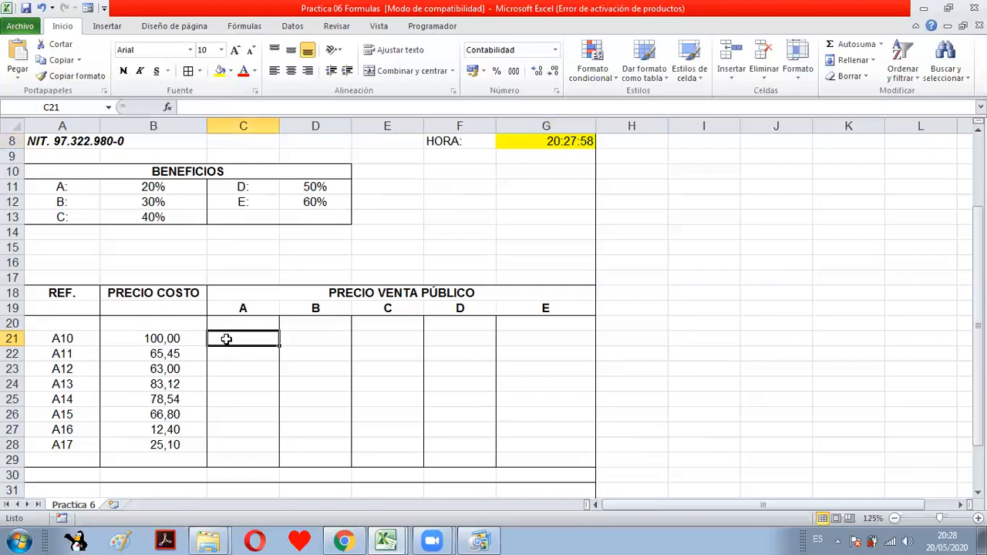
type("=")
left_click(179, 340)
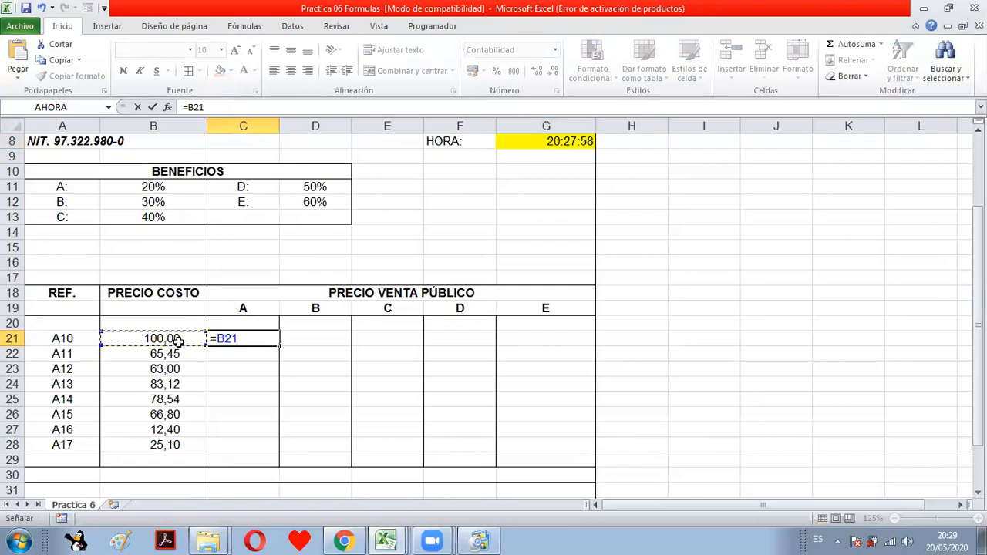
type("-")
left_click(171, 189)
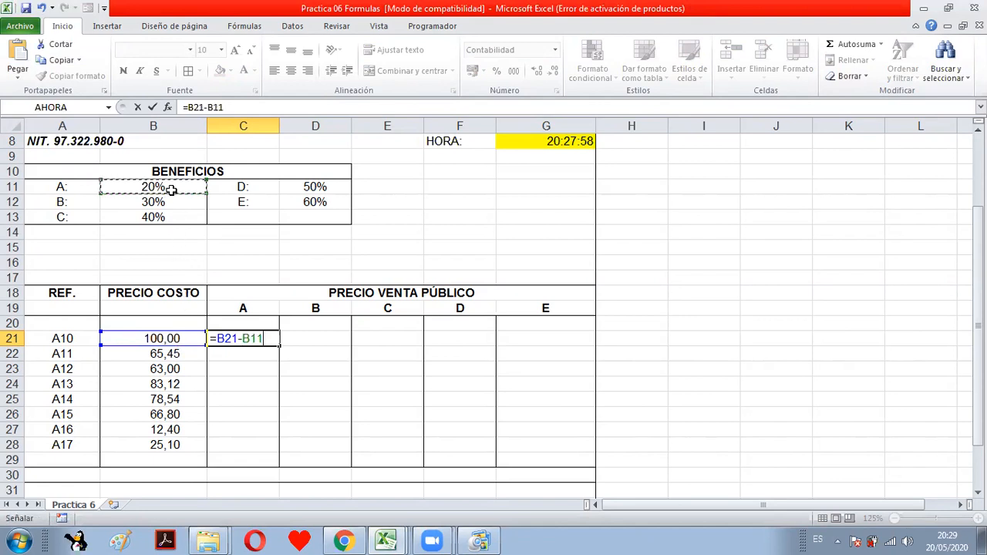
type("*")
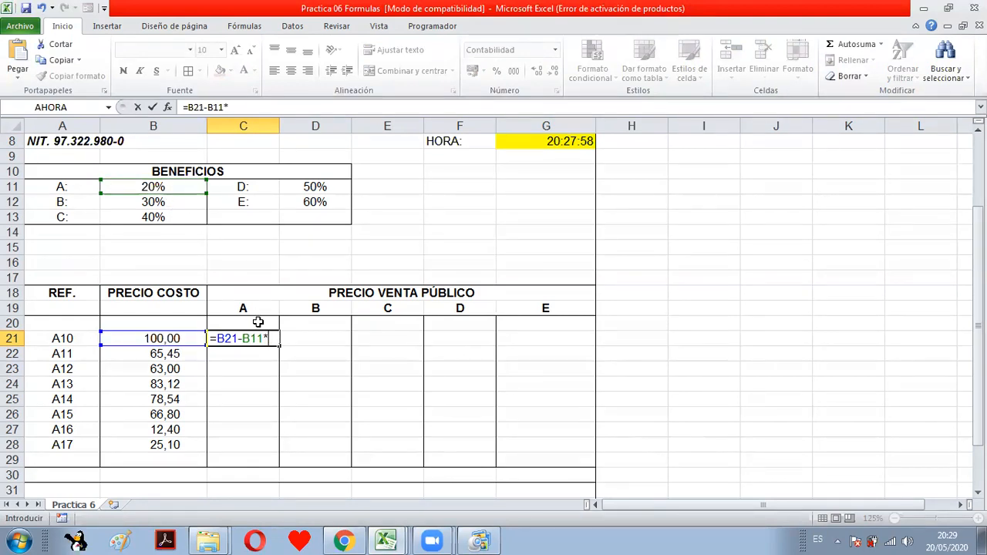
left_click(176, 340)
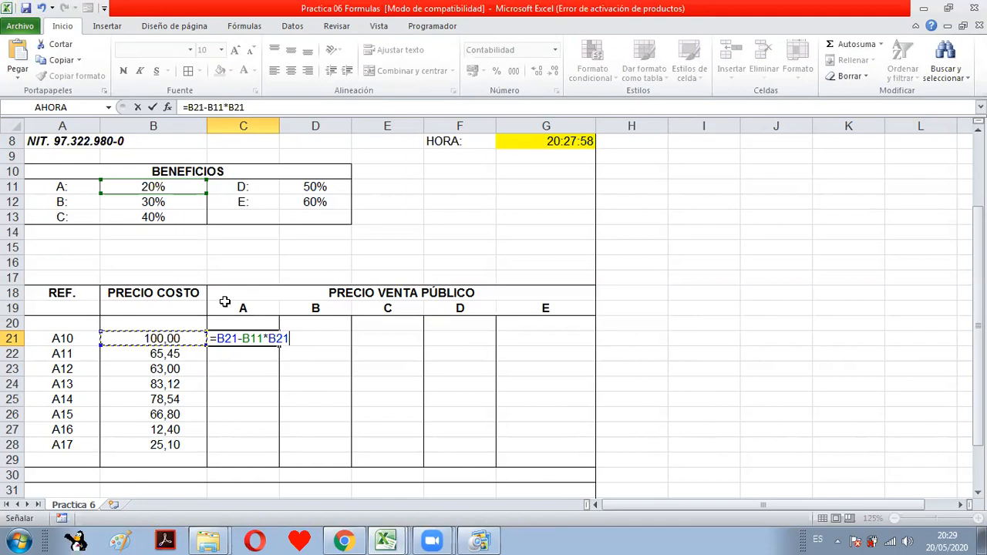
left_click(247, 339)
key("F4")
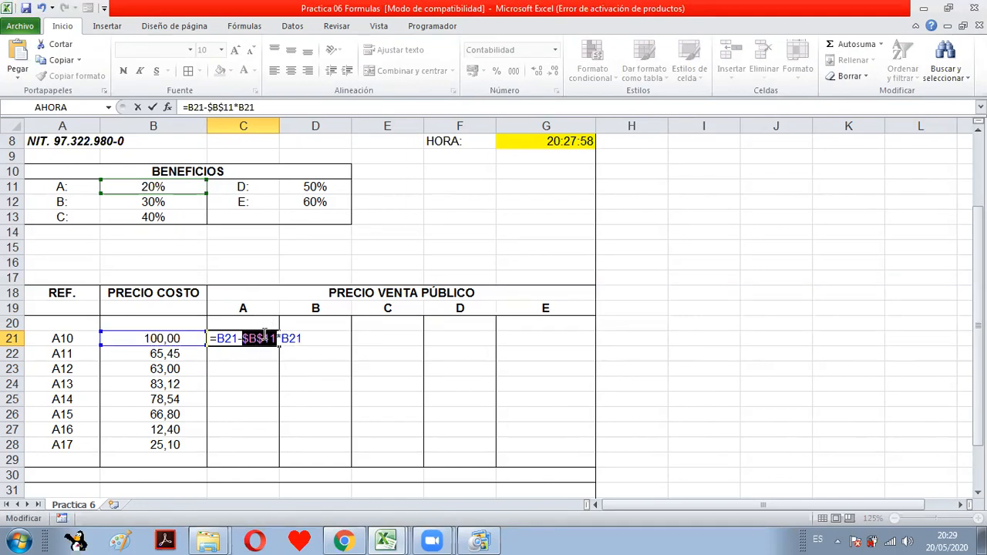
left_click(291, 338)
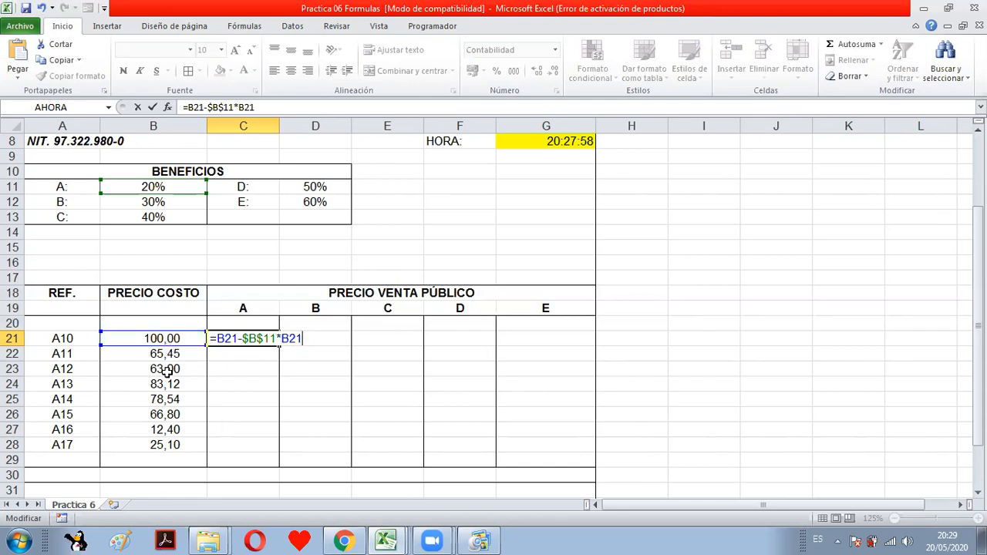
key("Return")
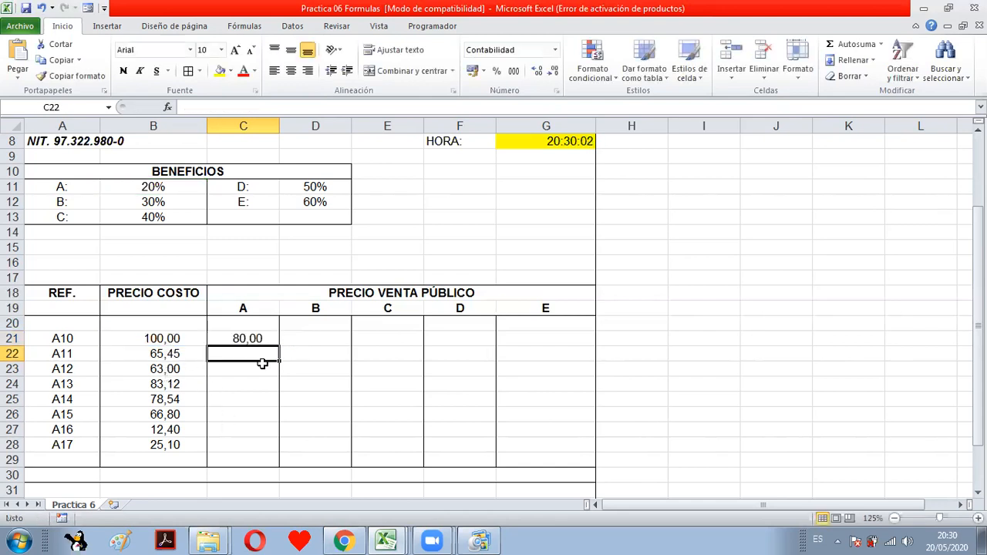
Copy the C21 formula down through C28 and inspect the copied formulas in C22 and C23.
left_click(255, 340)
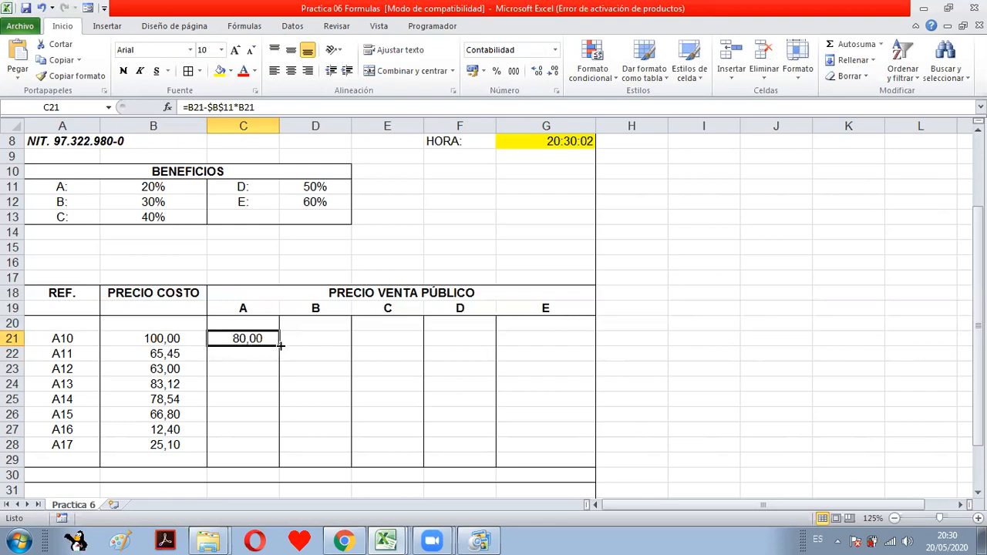
left_click_drag(280, 348, 281, 455)
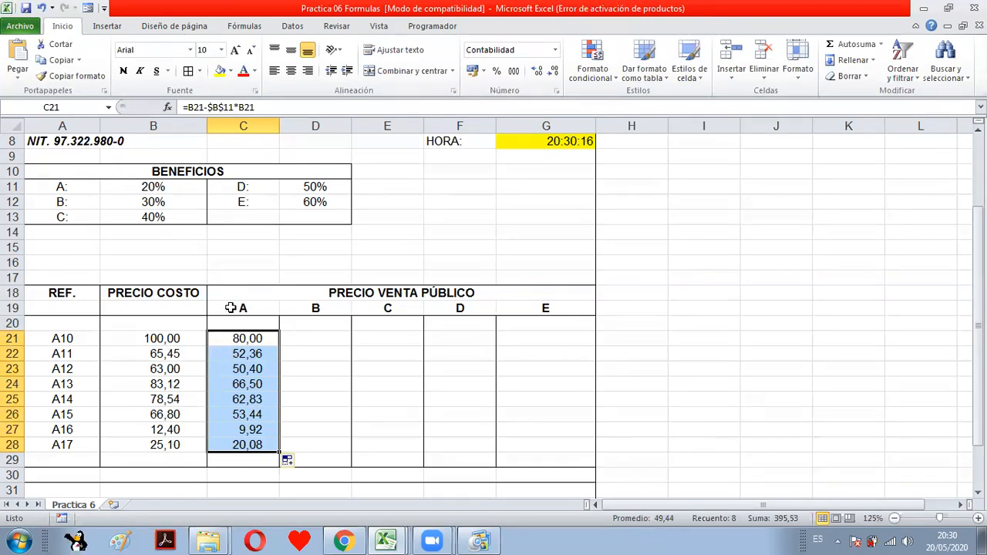
double_click(237, 354)
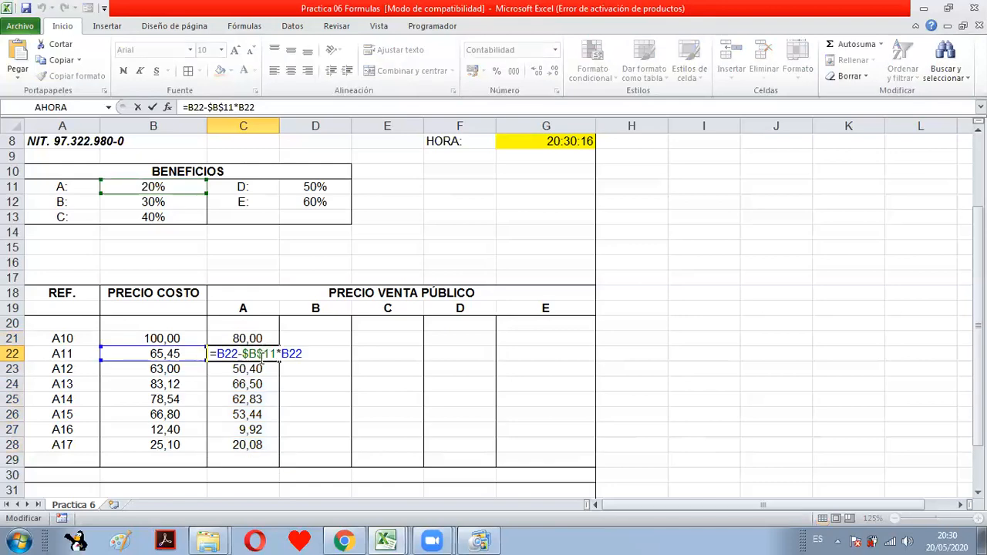
key("Escape")
double_click(263, 369)
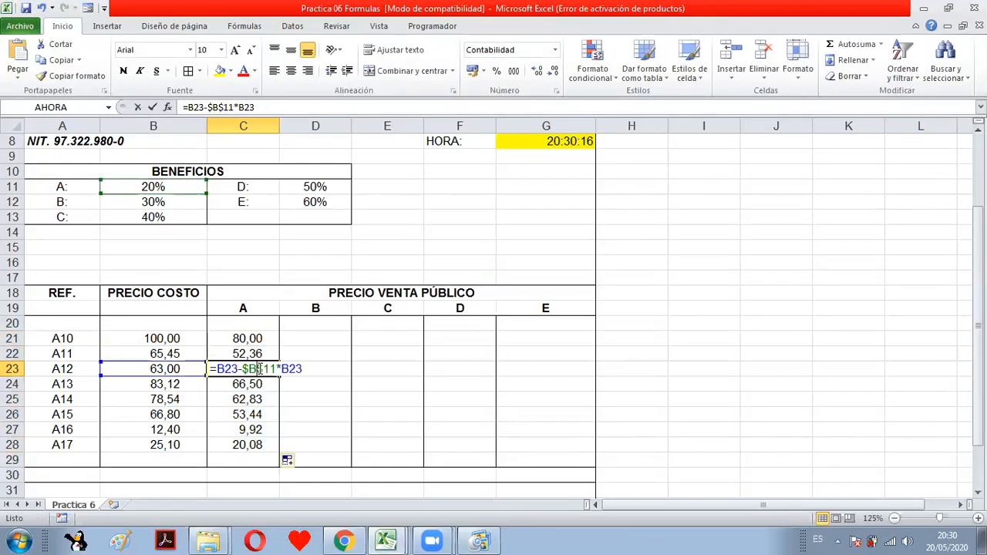
key("Escape")
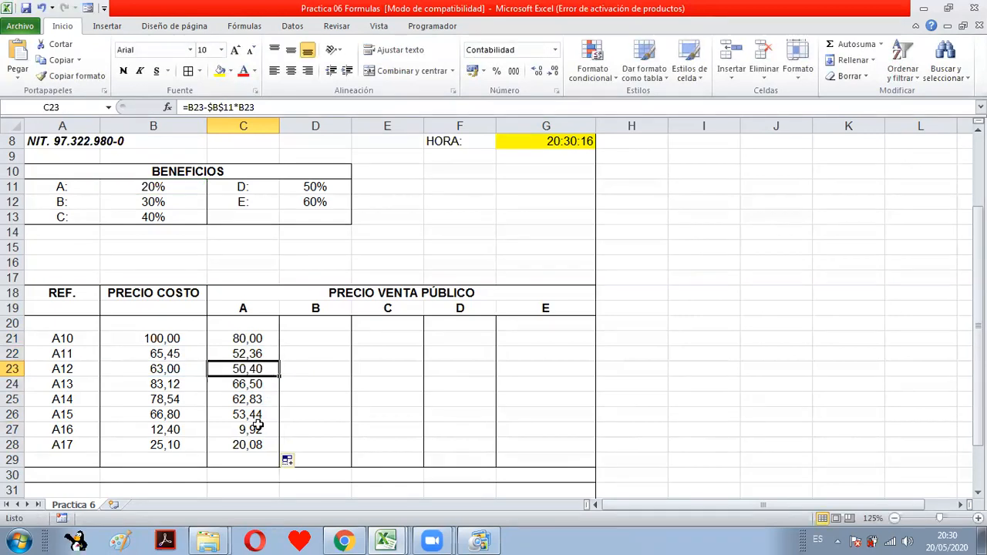
Enter =B21-$B$12*B21 in D21 for the B price and copy the formula down through D28.
left_click(317, 337)
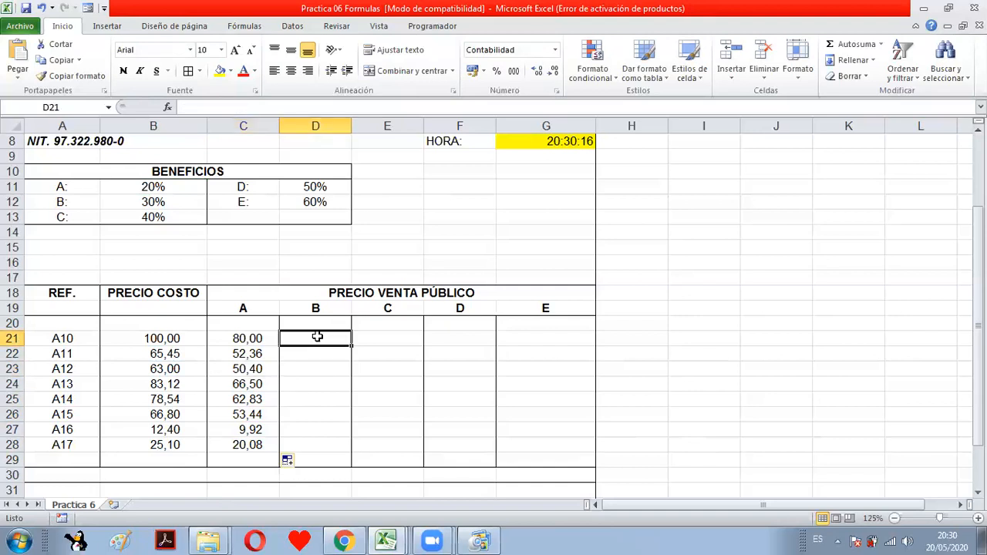
type("=")
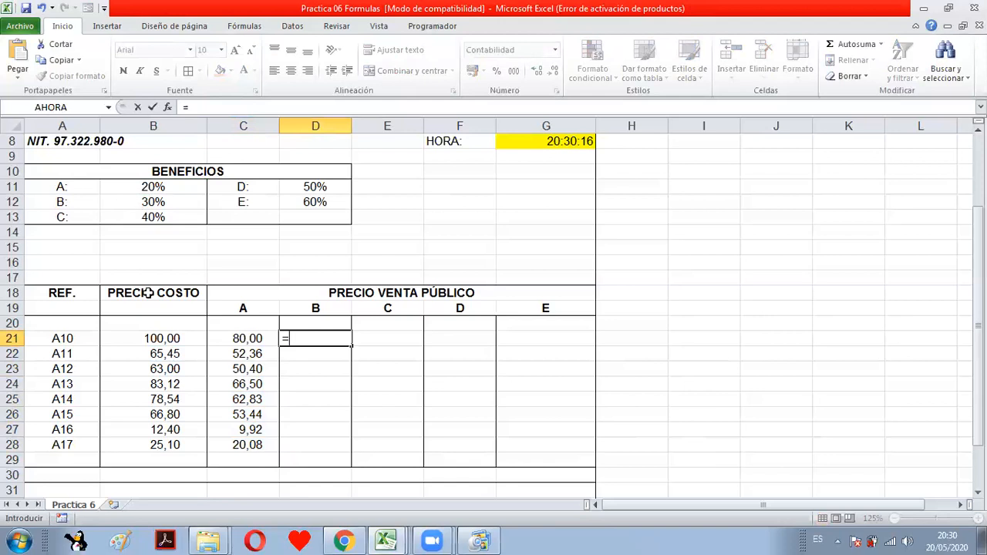
left_click(155, 339)
type("-")
left_click(137, 202)
type("*")
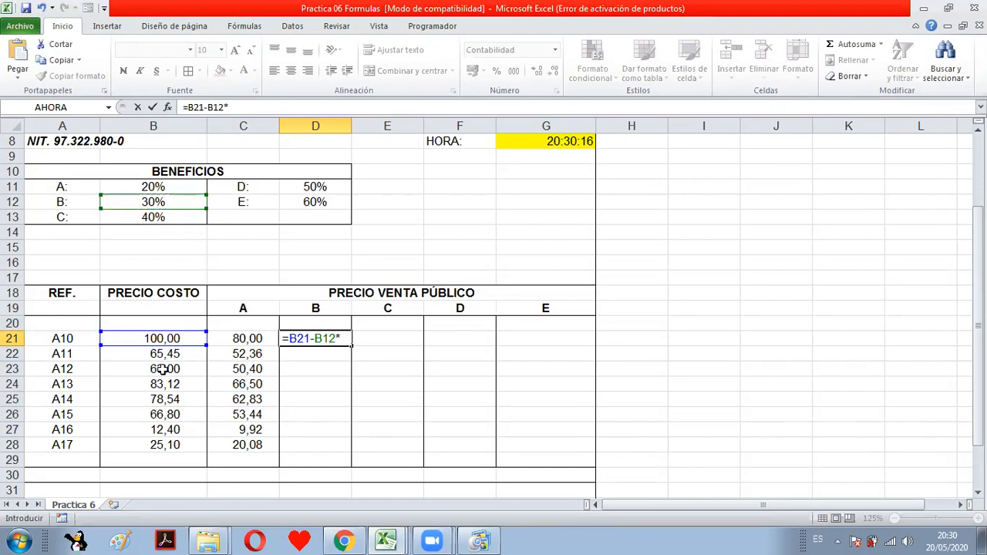
left_click(169, 340)
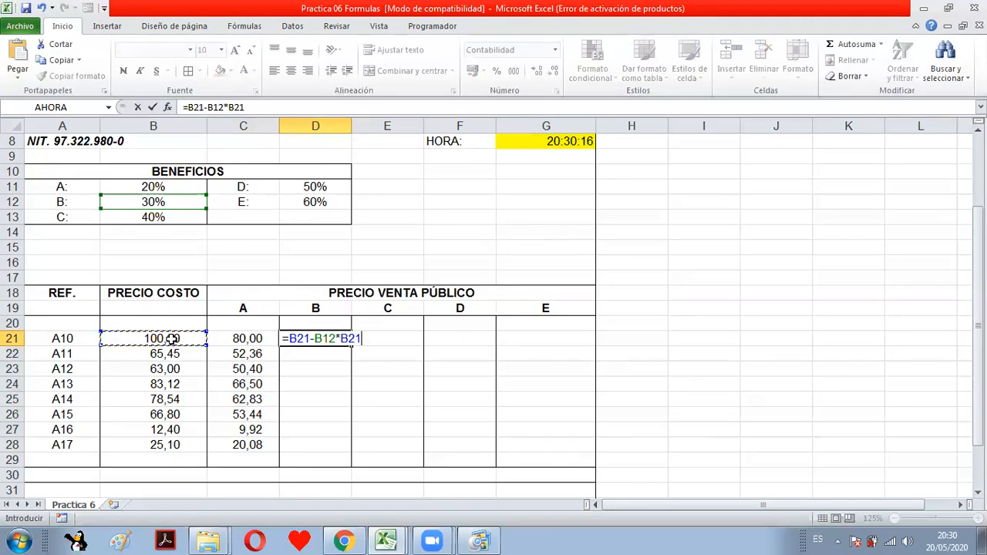
left_click(328, 340)
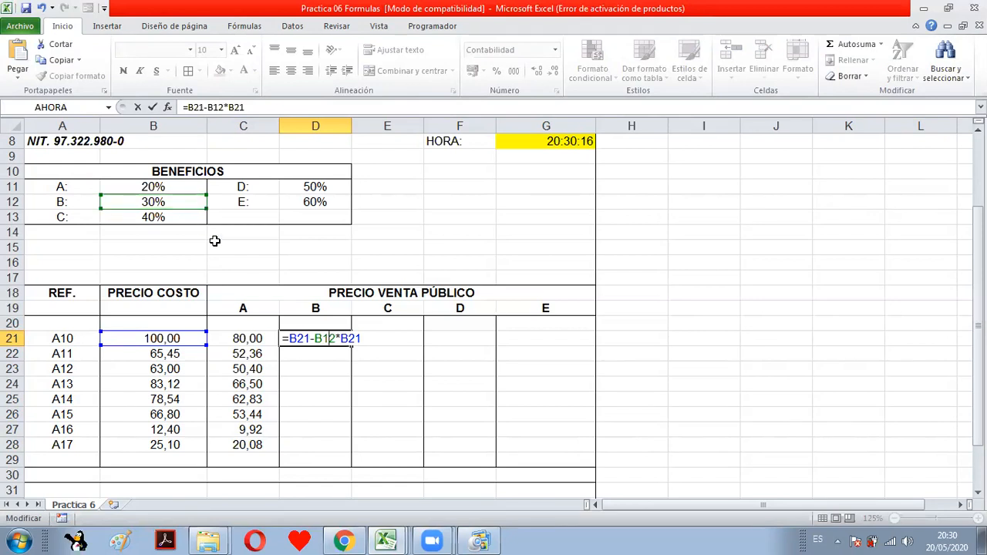
key("F4")
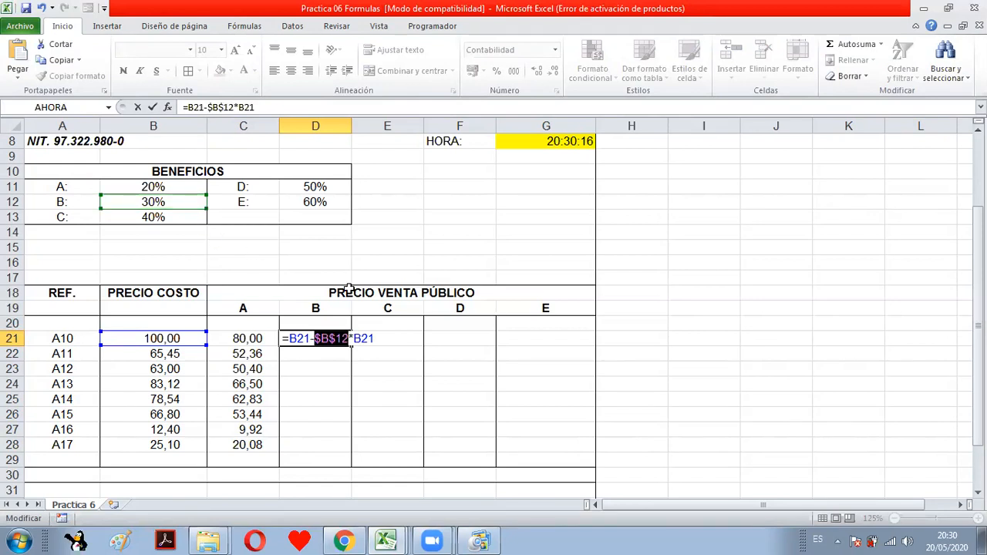
left_click(361, 338)
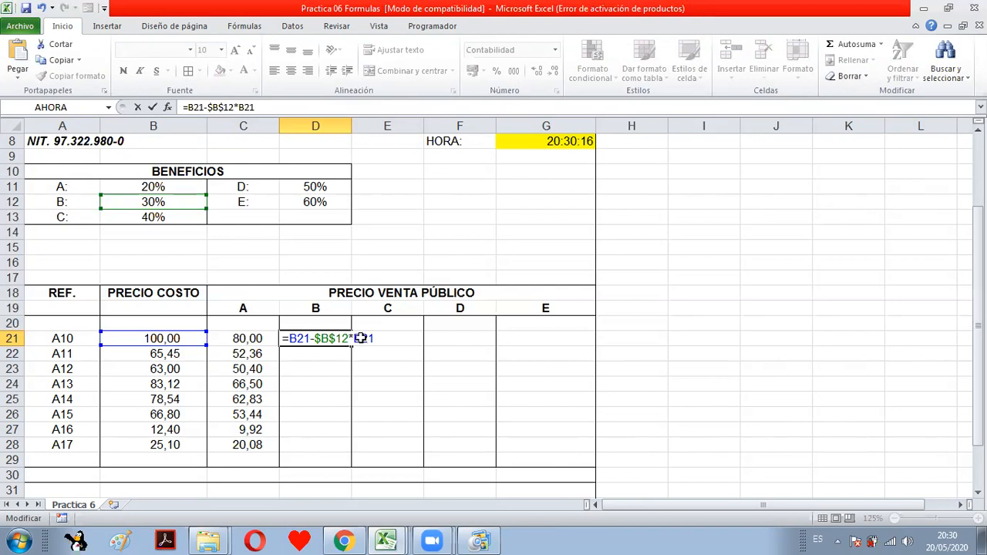
key("Return")
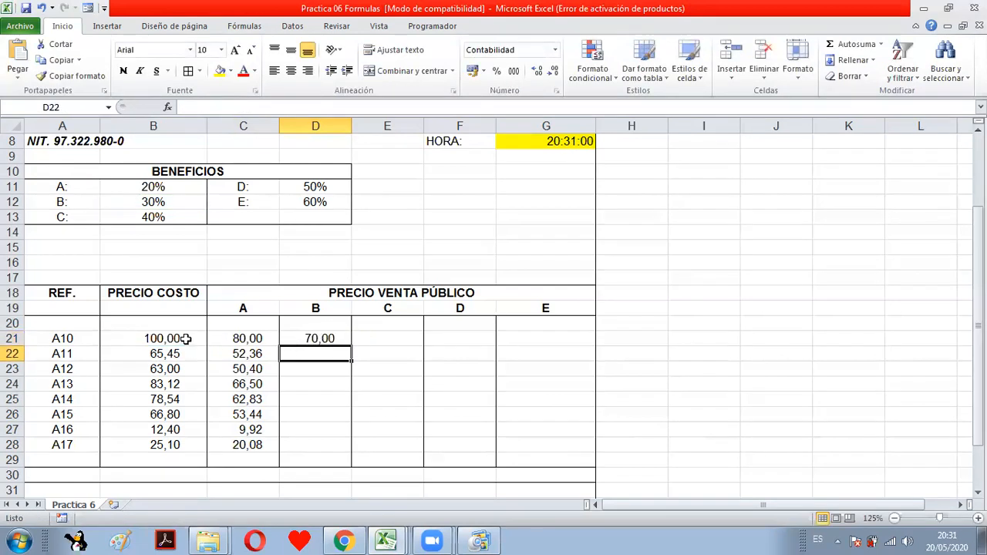
left_click(332, 340)
left_click_drag(354, 365, 345, 446)
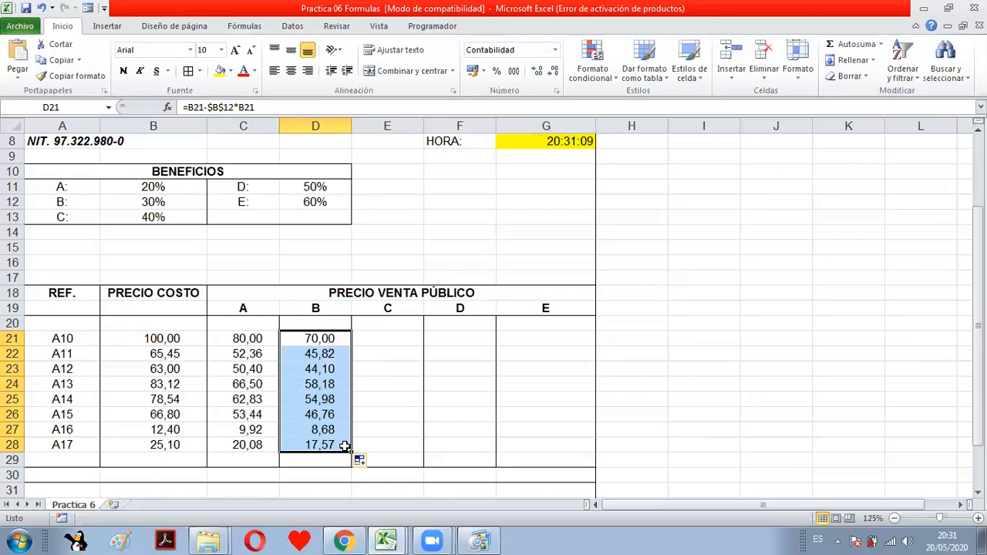
Enter =B21-$B$13*B21 in E21 for the C price of reference A10, with the 40% benefit cell as an absolute reference.
left_click(388, 342)
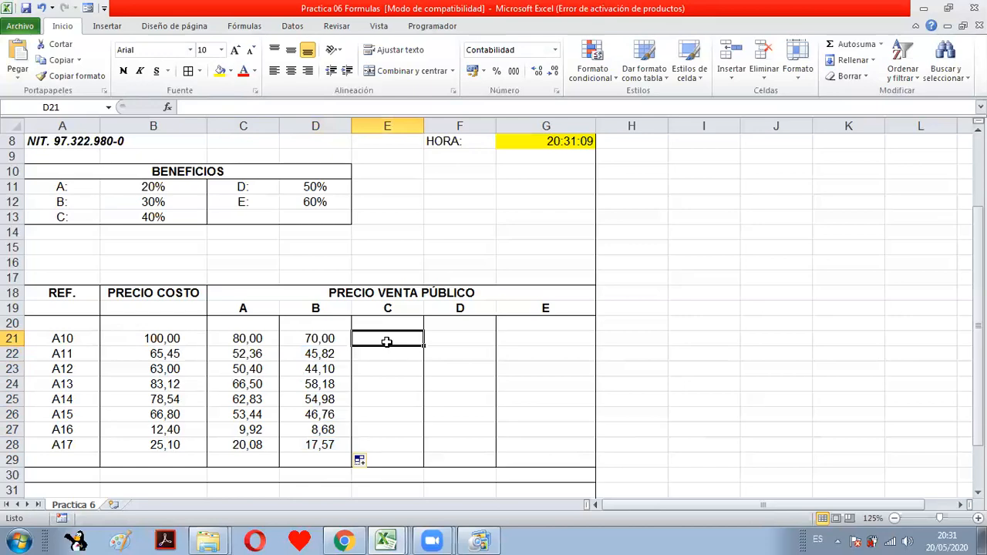
type("=")
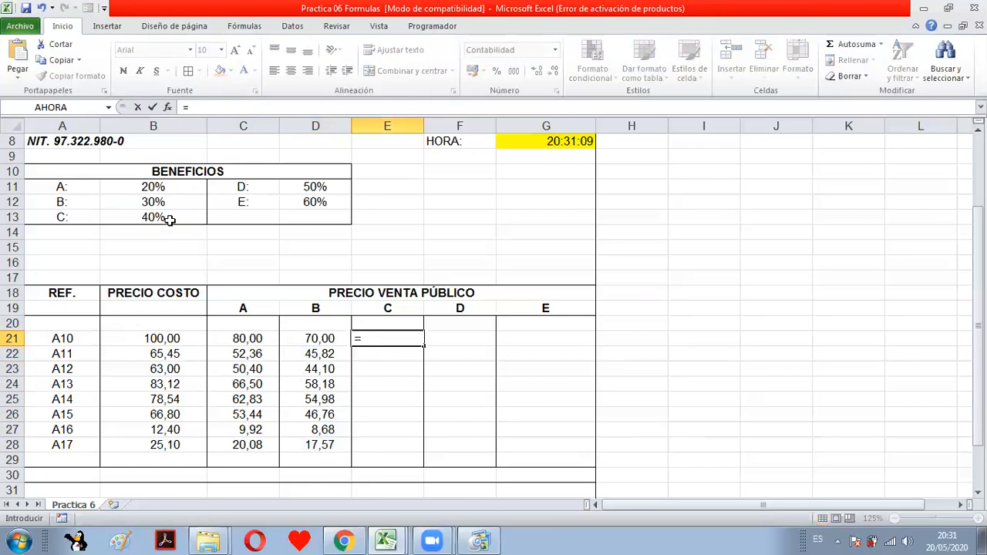
left_click(159, 338)
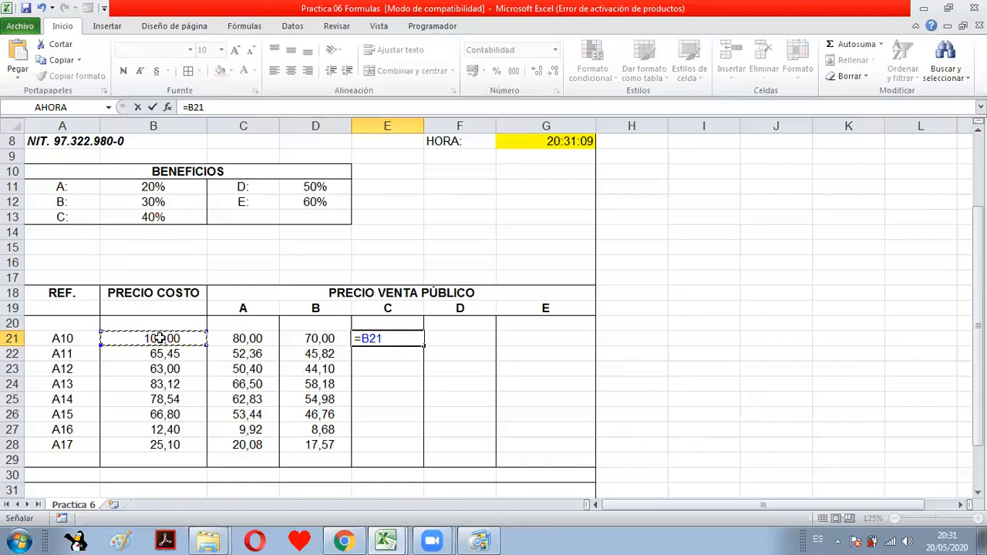
type("-")
left_click(146, 216)
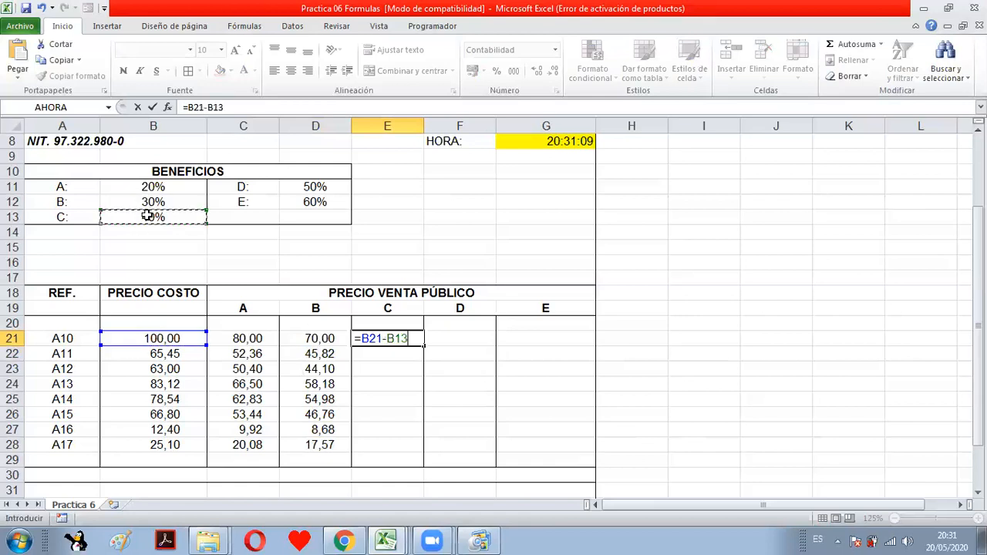
type("*")
left_click(154, 338)
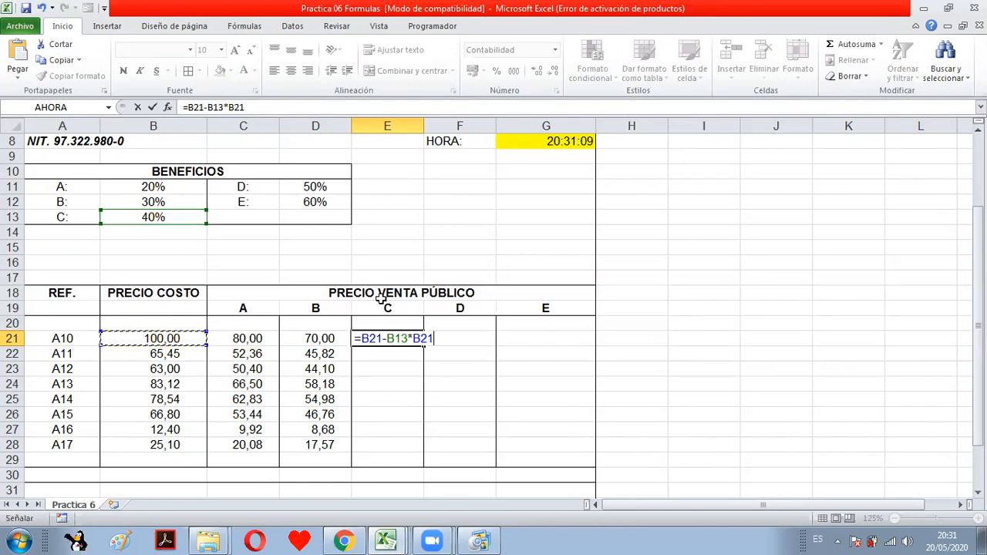
left_click(399, 338)
double_click(398, 338)
key("F4")
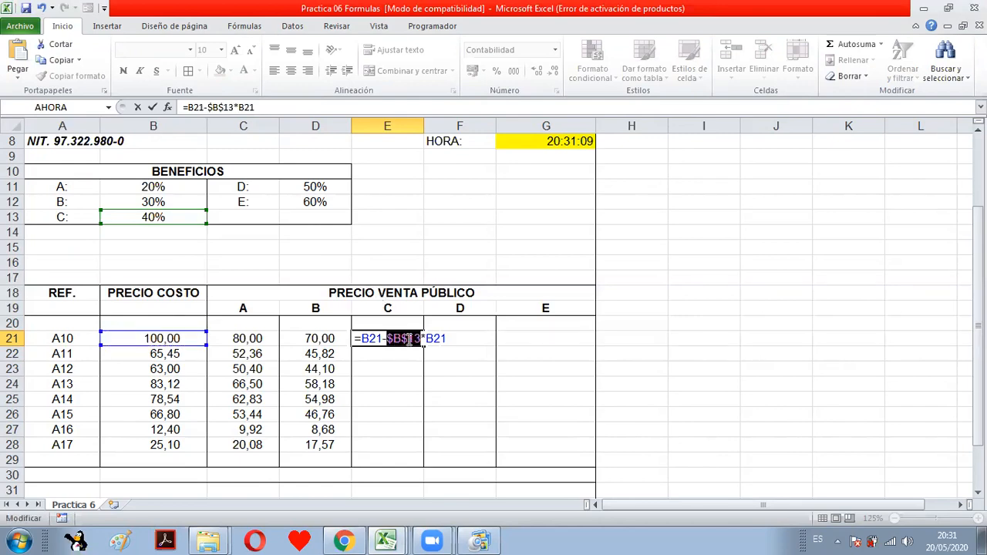
left_click(434, 338)
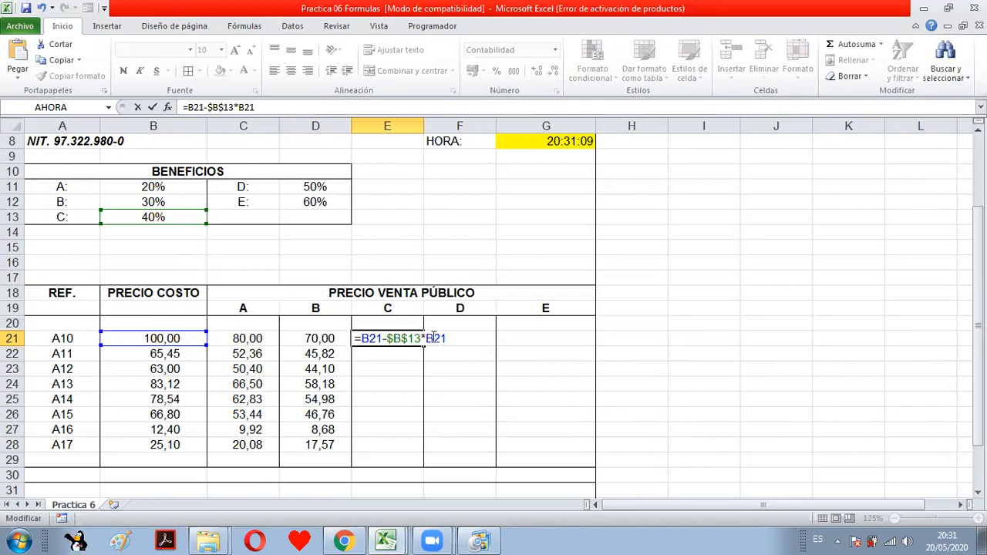
key("Return")
Copy the E21 formula down through E28 and inspect the copied formulas in E23 and E28.
left_click(405, 338)
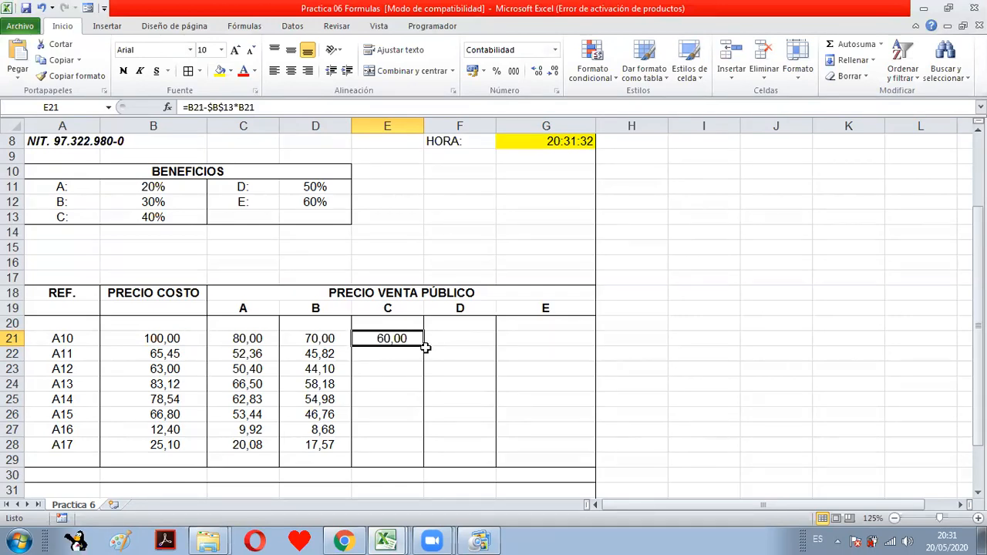
left_click_drag(426, 346, 417, 453)
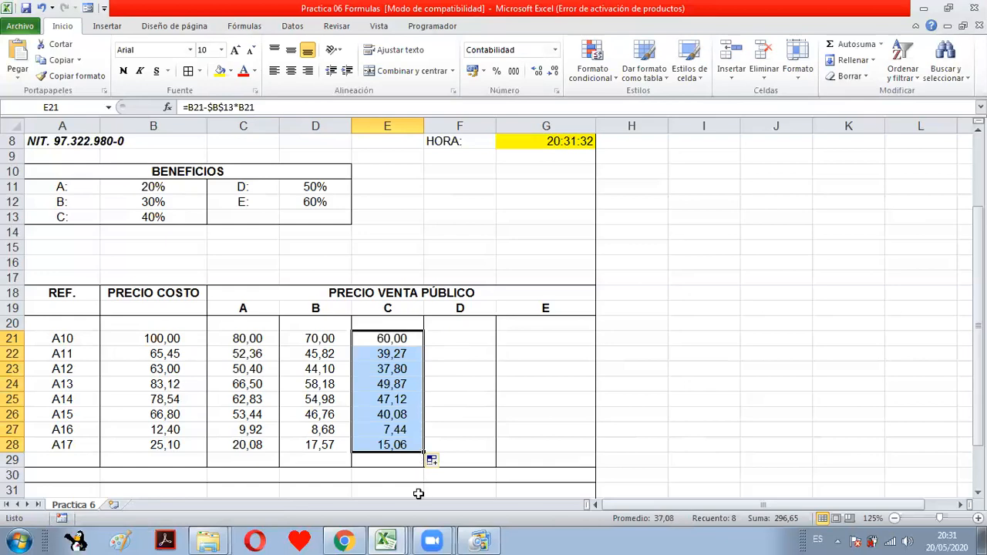
double_click(410, 374)
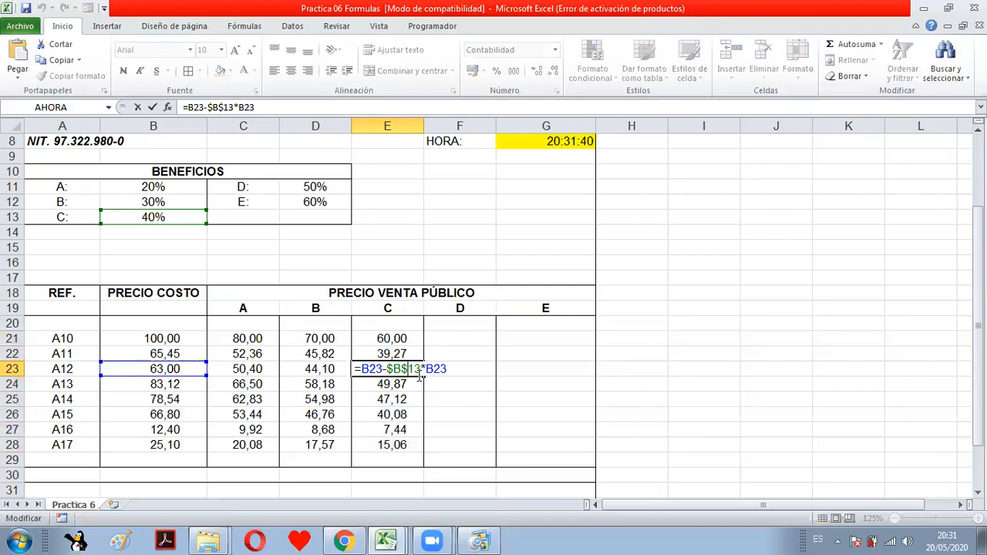
key("Escape")
double_click(390, 445)
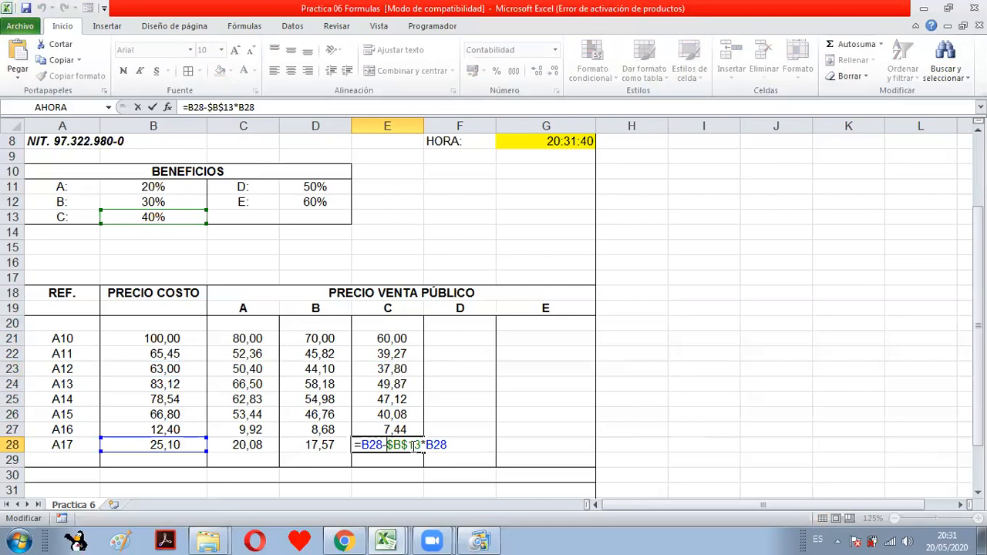
key("Escape")
Enter =B21-$D$11*B21 in F21 for the D price and copy the formula down through F28.
left_click(477, 342)
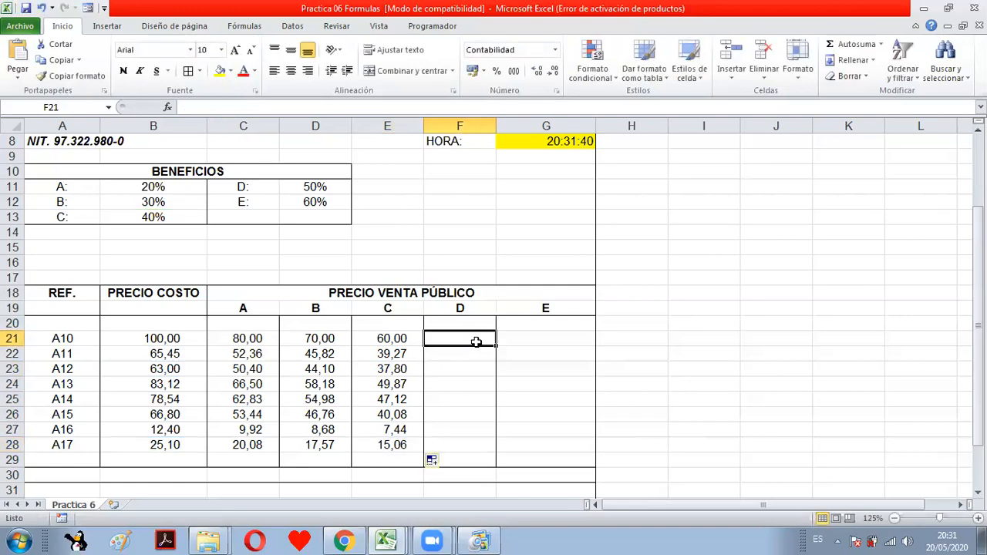
type("=")
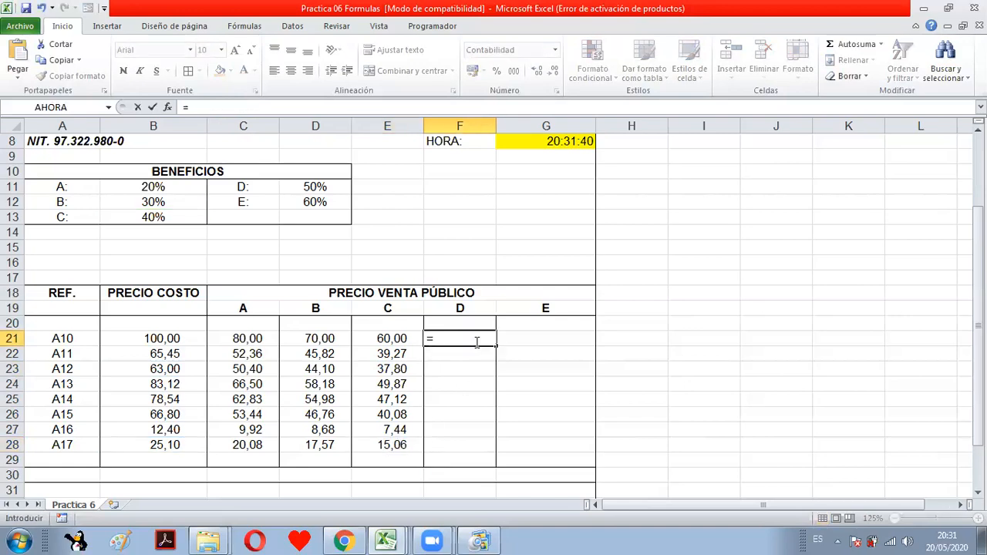
left_click(172, 339)
type("-")
left_click(313, 187)
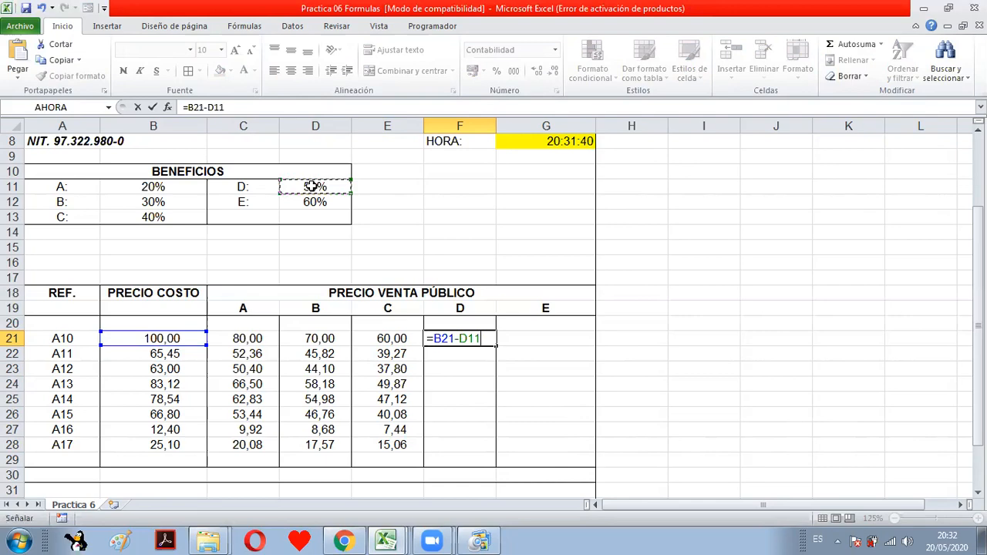
type("*")
left_click(172, 339)
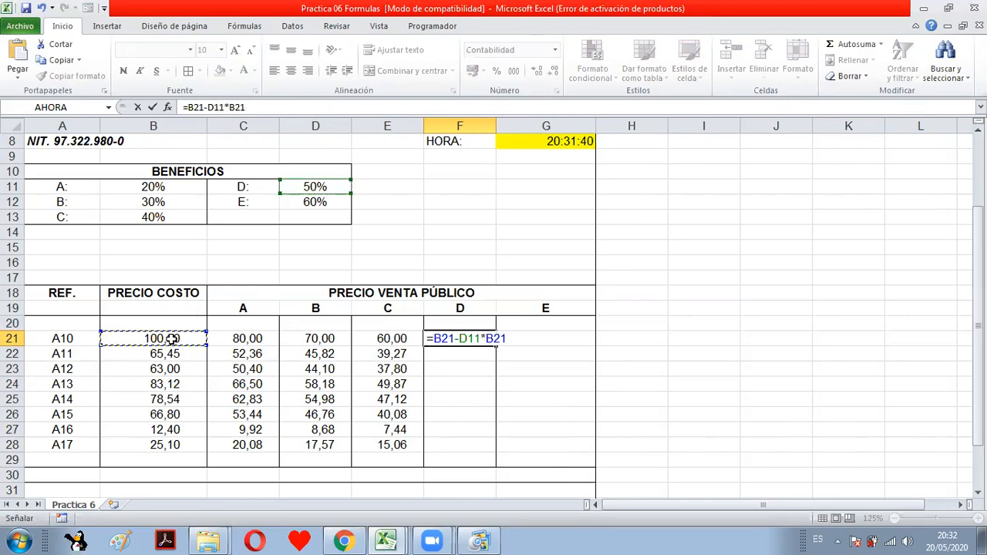
left_click(464, 339)
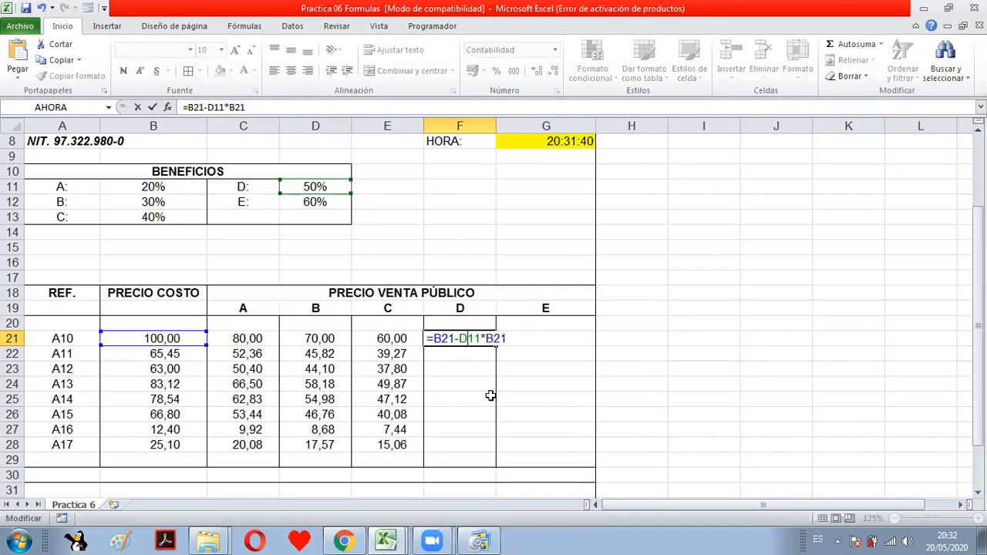
key("F4")
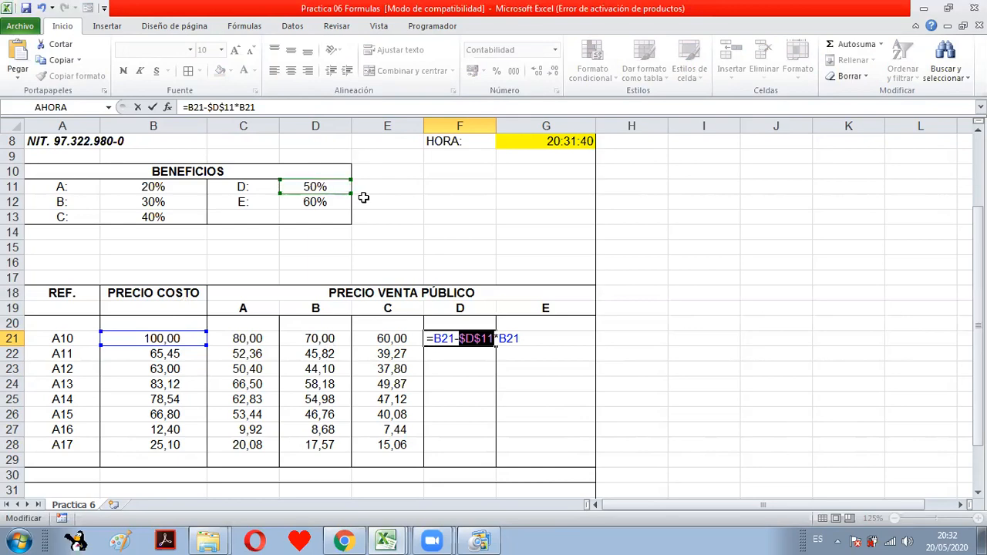
key("Right")
key("Return")
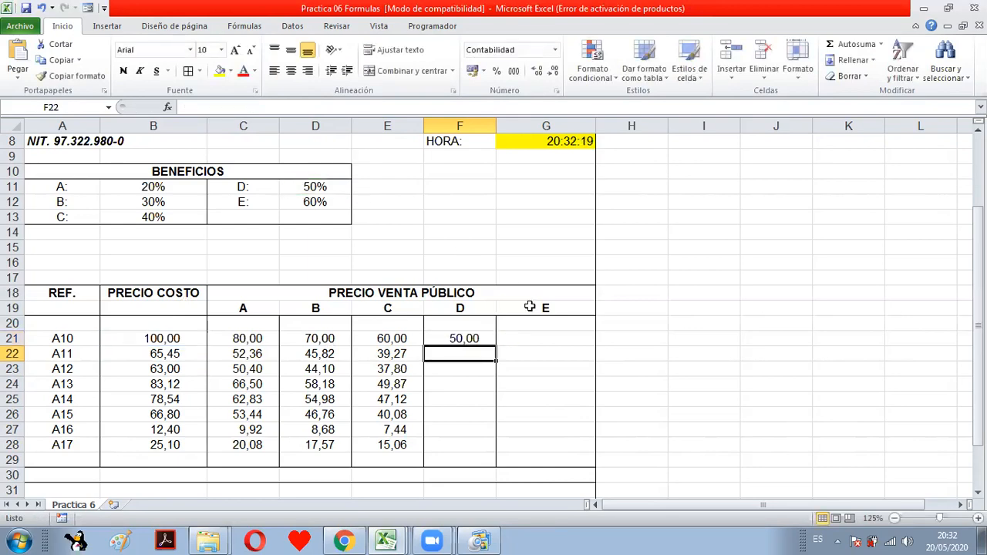
left_click(472, 339)
left_click_drag(498, 346, 491, 445)
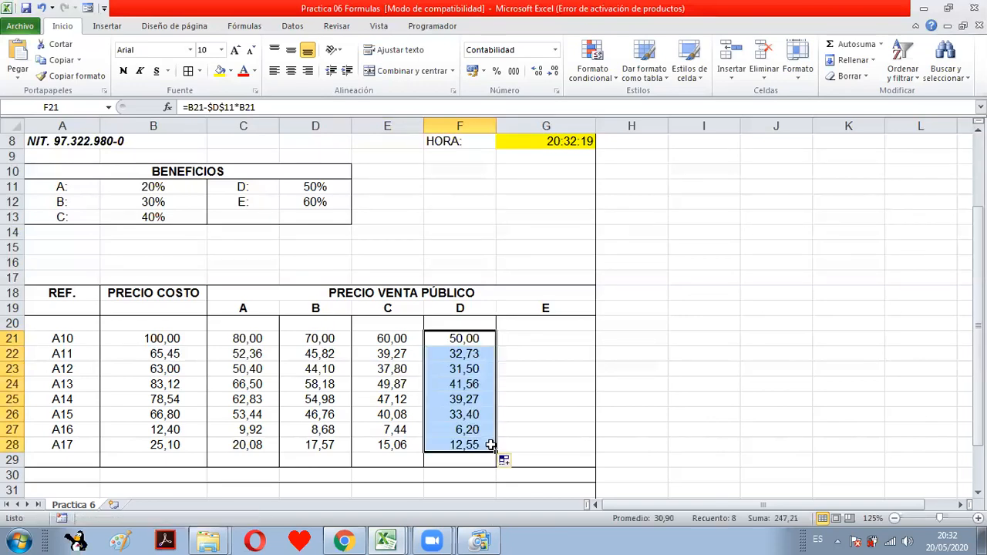
Enter =B21-$D$12*B21 in G21 for the E price and copy the formula down through G28.
left_click(543, 342)
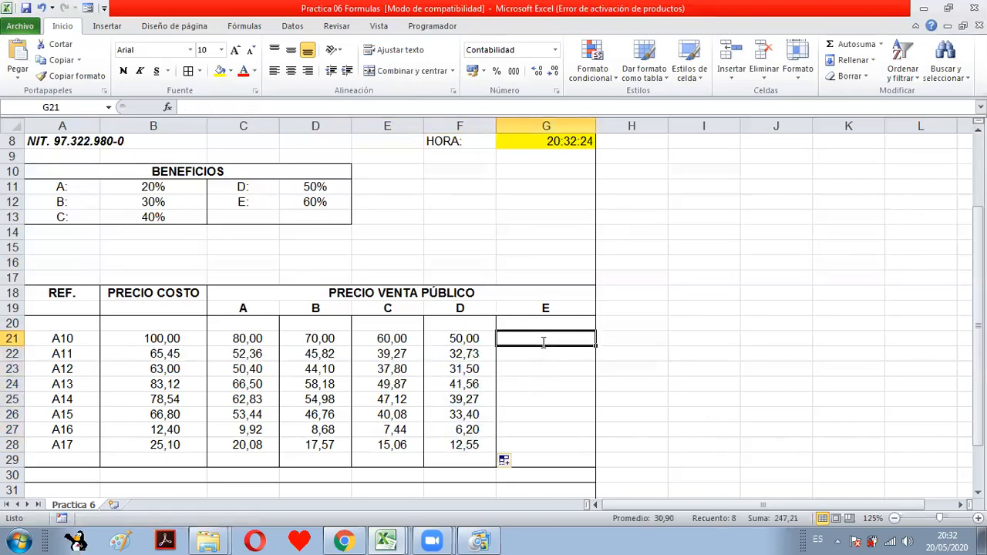
type("=")
left_click(164, 338)
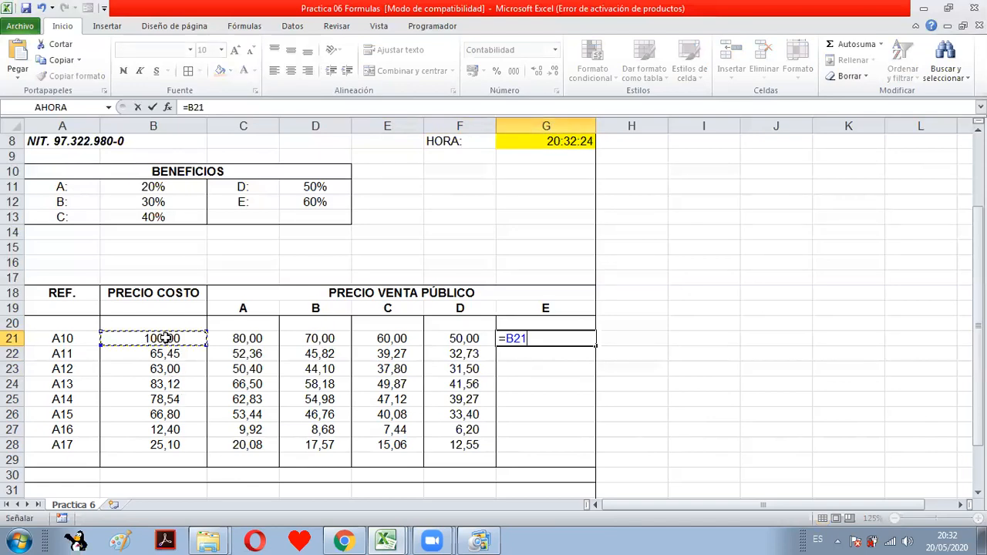
type("-")
left_click(297, 206)
type("*")
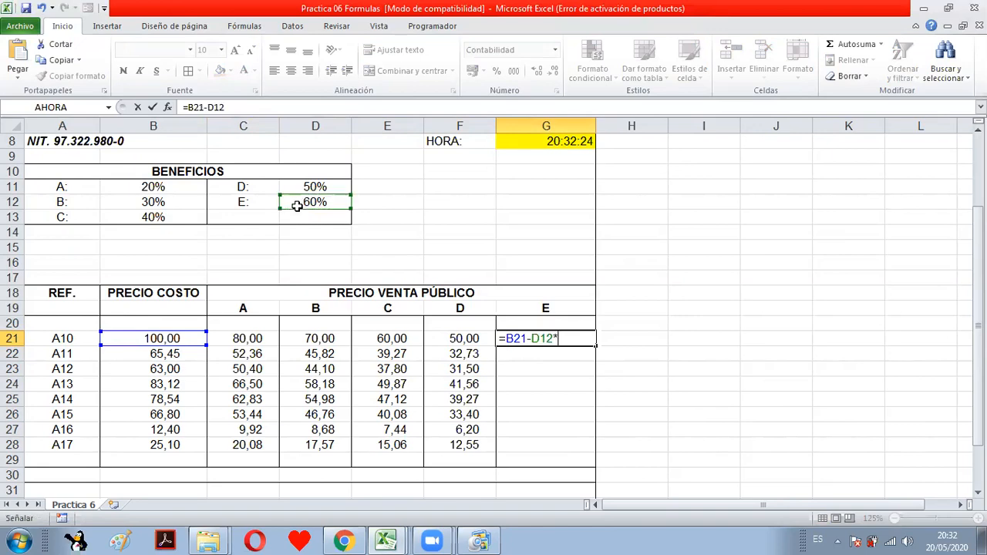
left_click(172, 339)
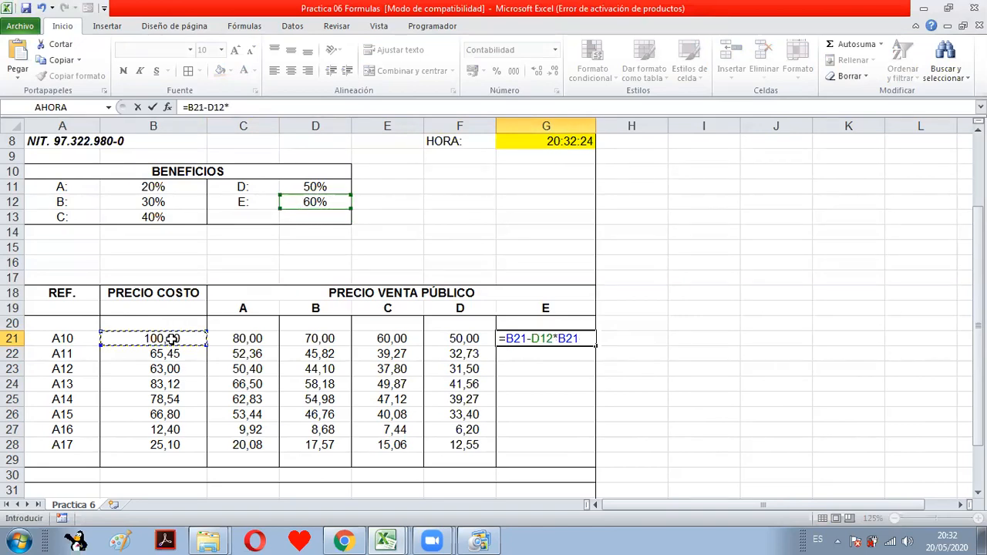
double_click(546, 338)
key("F4")
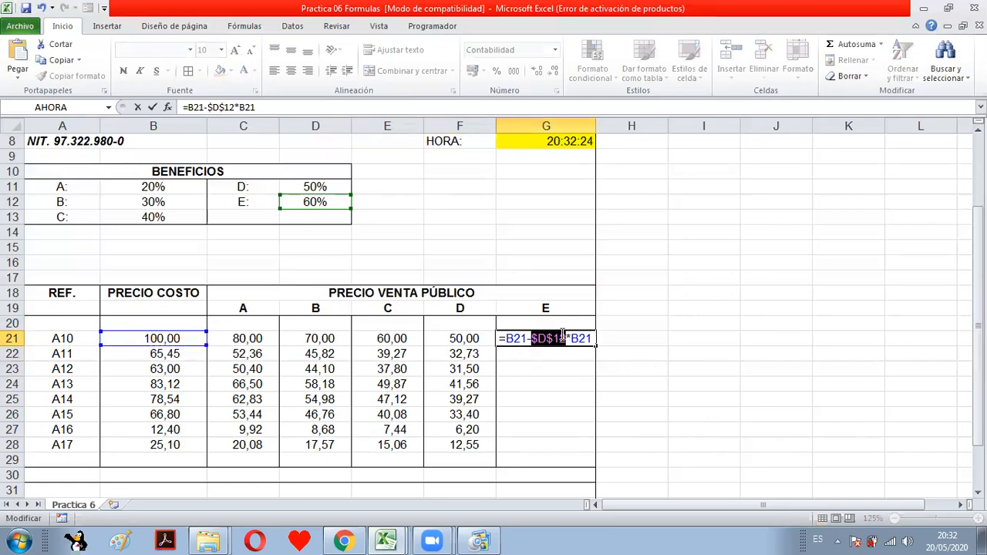
left_click(592, 339)
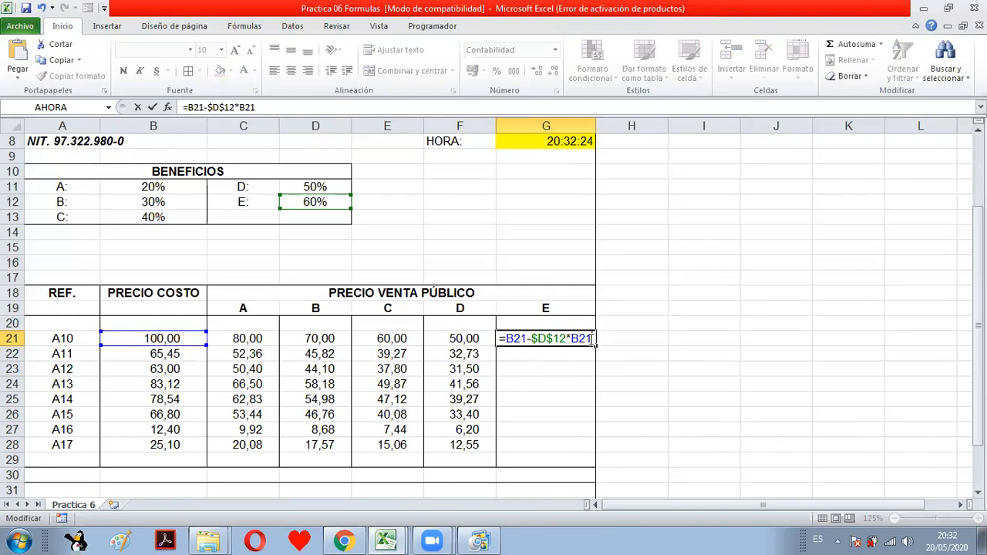
key("Return")
left_click(587, 337)
left_click_drag(597, 349, 588, 447)
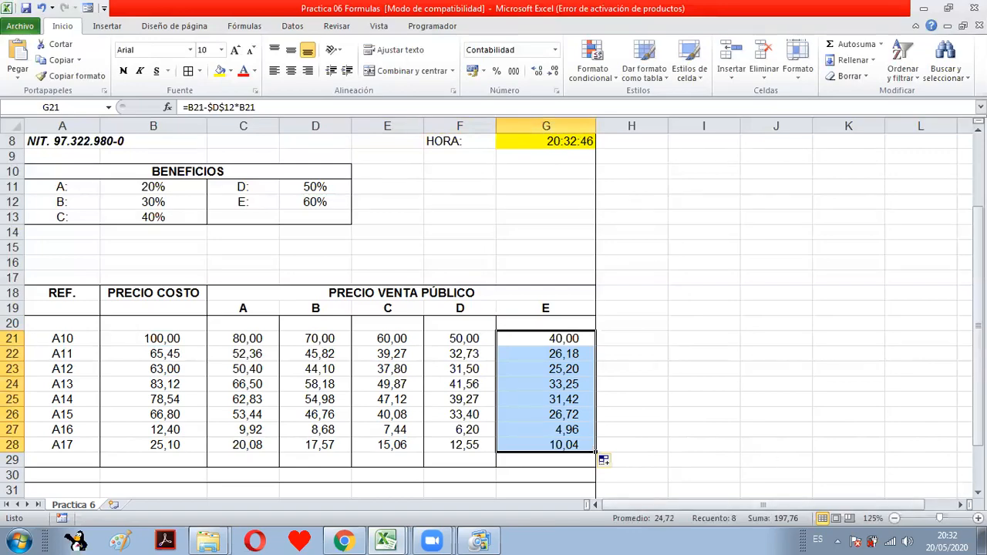
Calculate the SUB-TOTAL of the A prices in C32 with =SUMA(C21:C28).
scroll(494, 309, "down", 2)
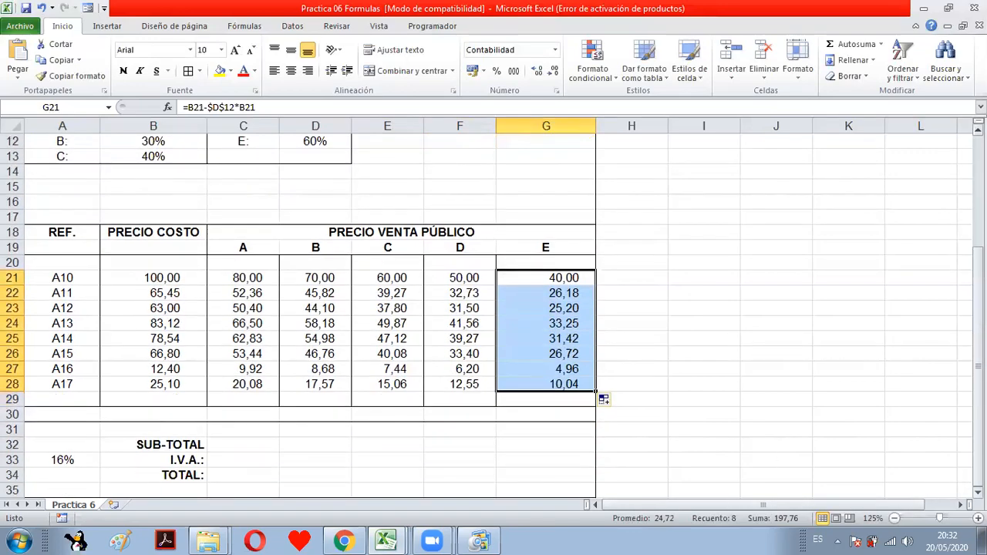
scroll(493, 317, "down", 1)
scroll(688, 380, "down", 1)
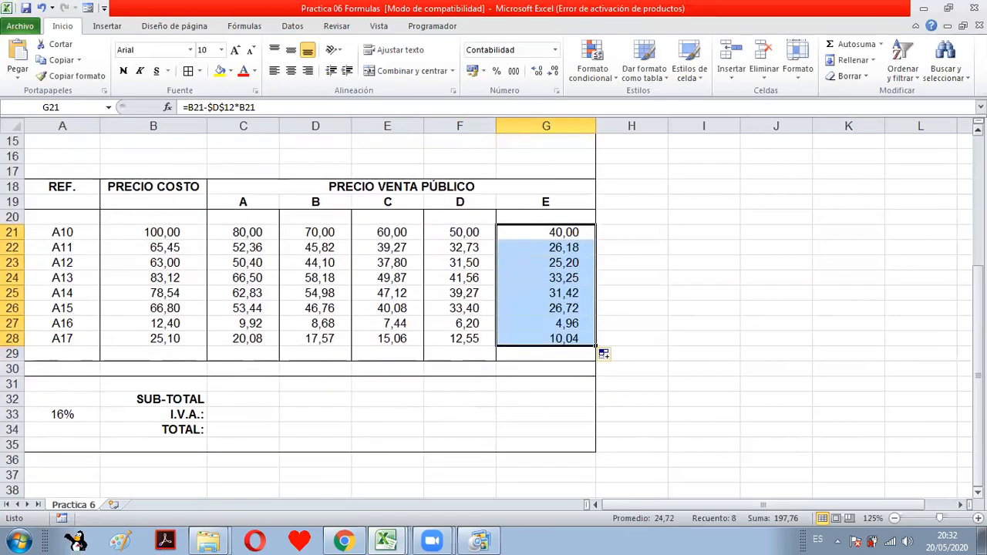
left_click(243, 400)
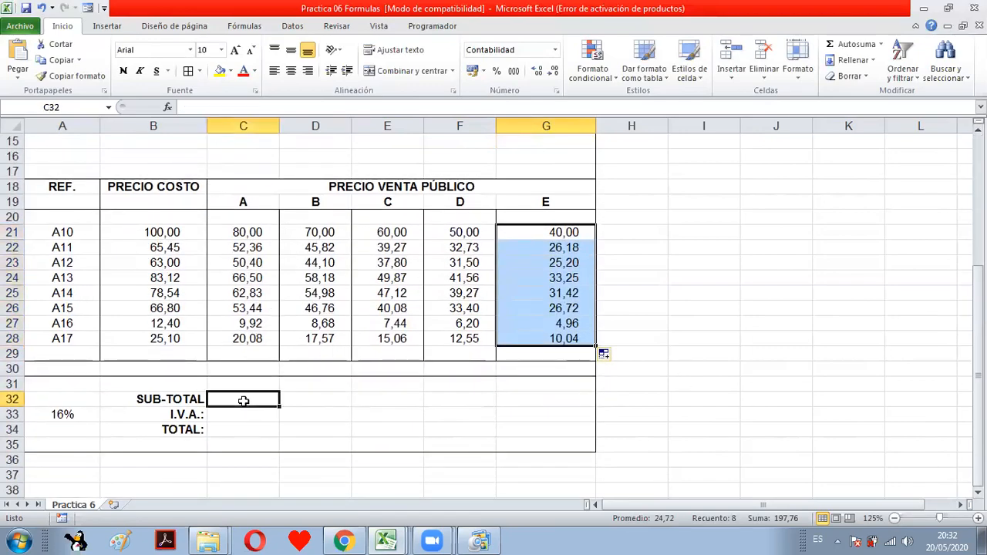
left_click(849, 44)
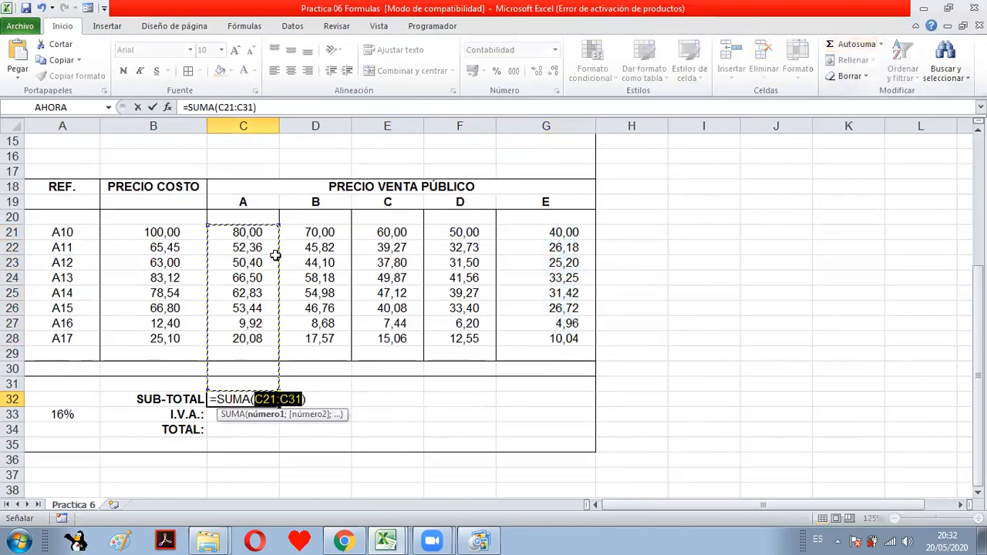
left_click_drag(256, 236, 251, 350)
key("Return")
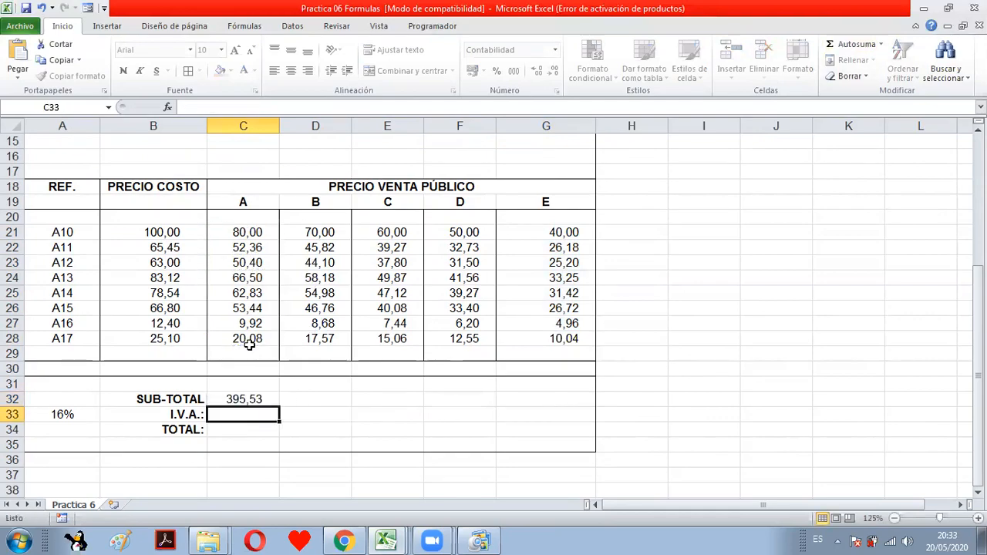
Copy the SUB-TOTAL formula from C32 across to G32 and open the formula in C32 for inspection.
left_click(249, 400)
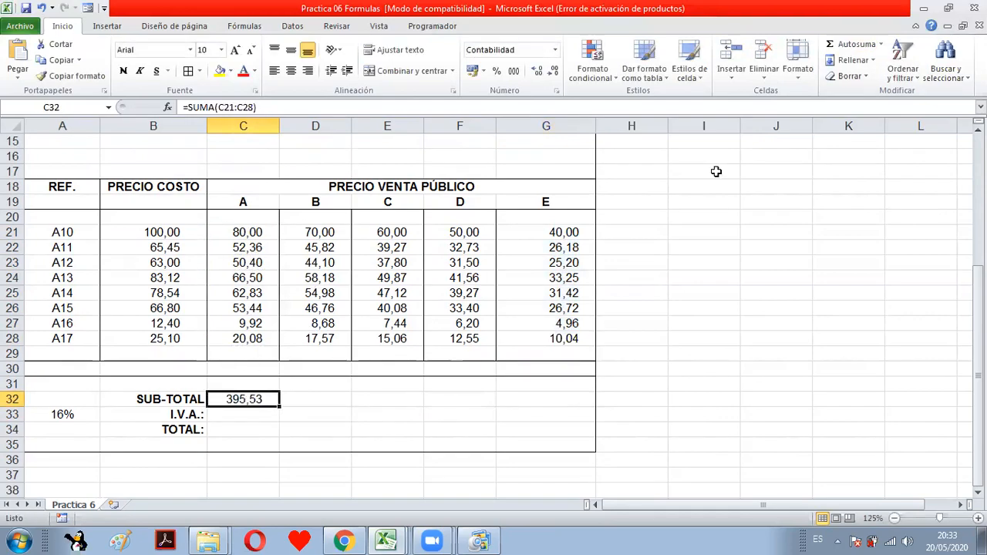
left_click(680, 169)
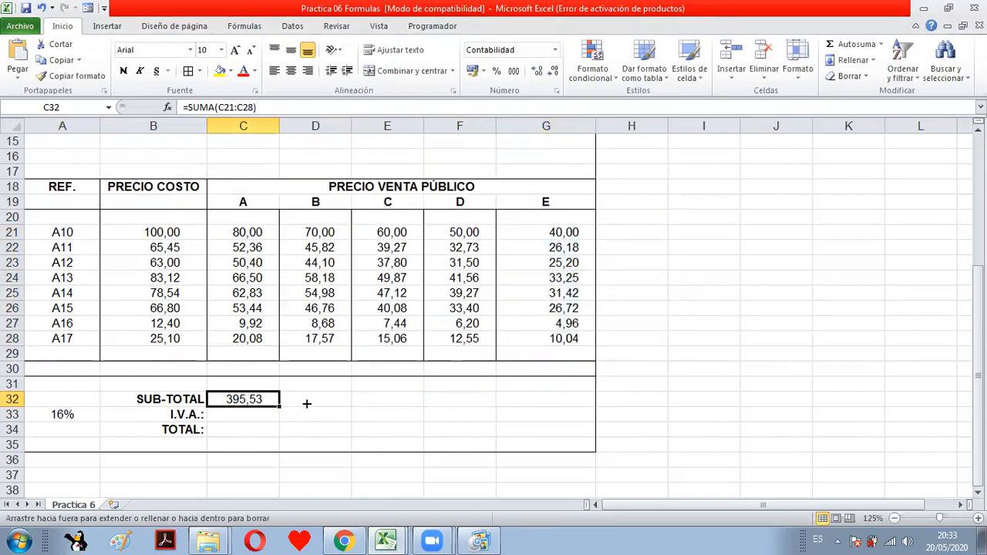
left_click_drag(306, 403, 549, 401)
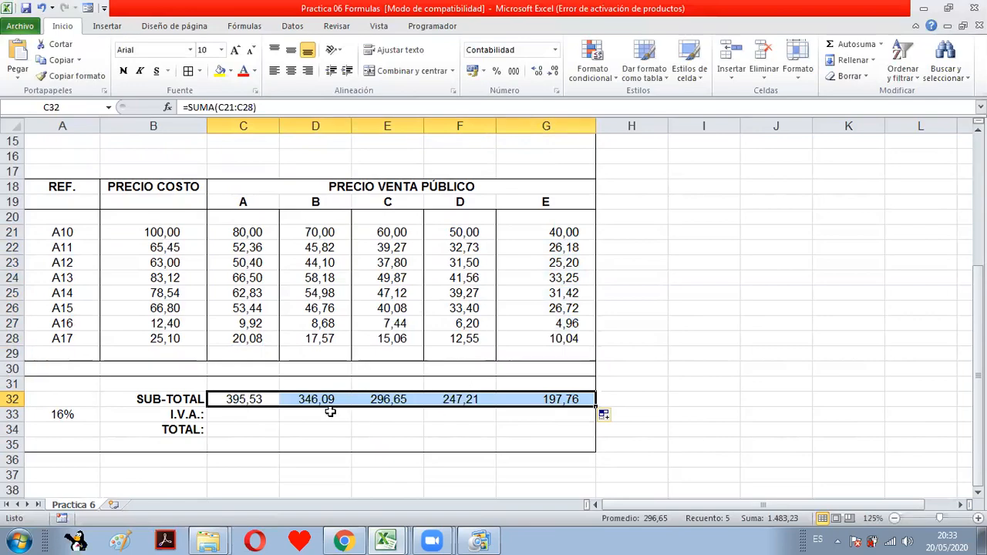
double_click(266, 397)
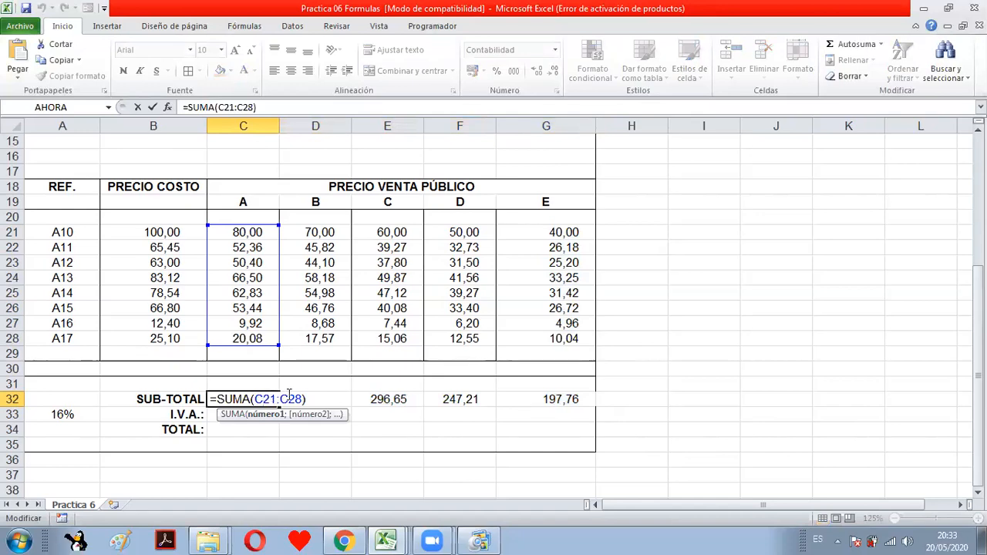
Inspect the copied SUB-TOTAL formula in G32 for the E prices and leave it as is.
key("Escape")
double_click(555, 399)
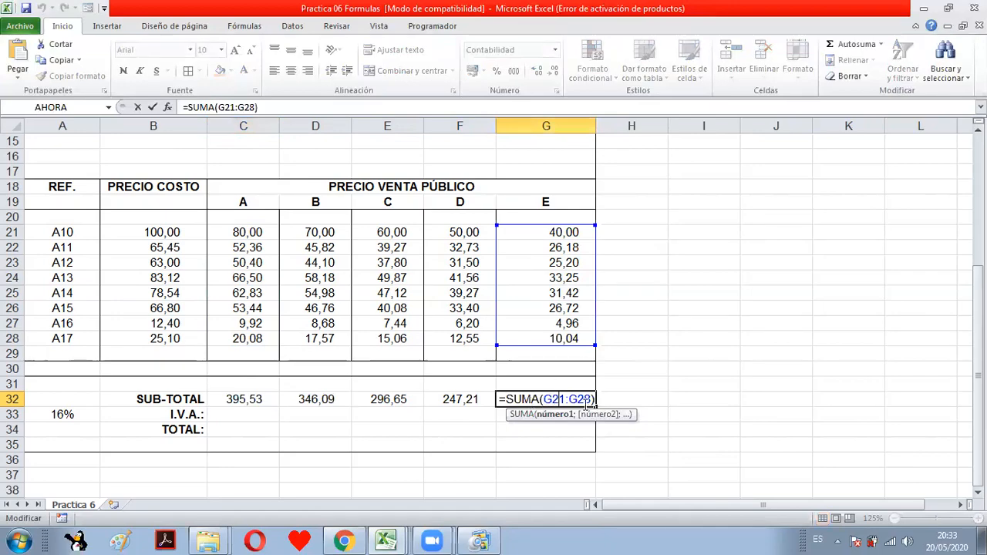
key("Escape")
Calculate the I.V.A. of the A sub-total in C33 with =C32*$A$33, using an absolute reference to the tax rate.
left_click(225, 415)
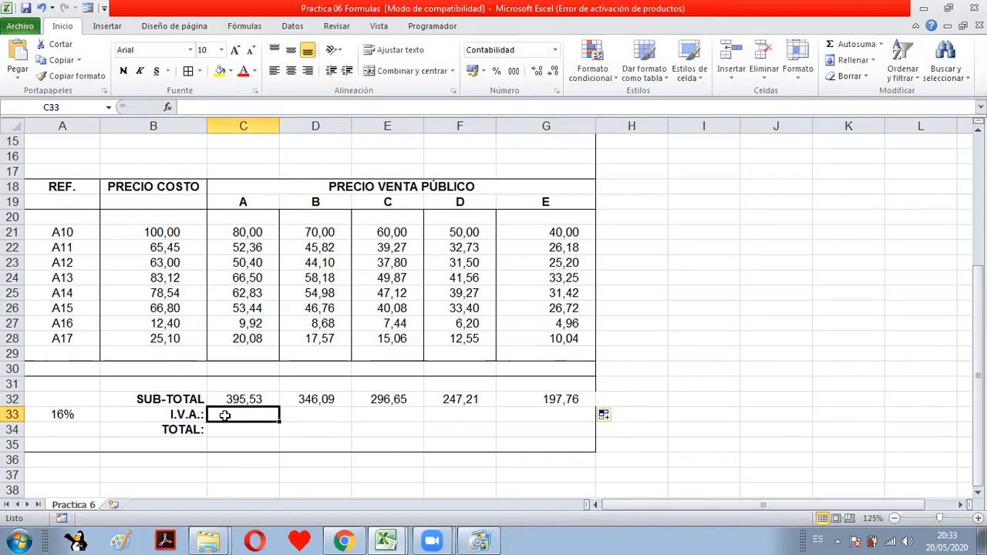
type("=")
left_click(255, 398)
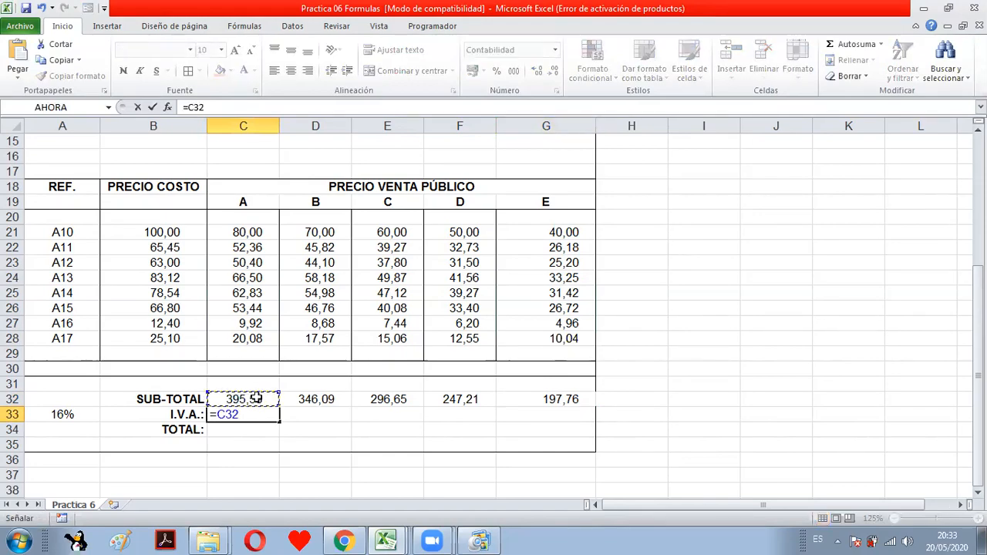
type("*")
left_click(75, 414)
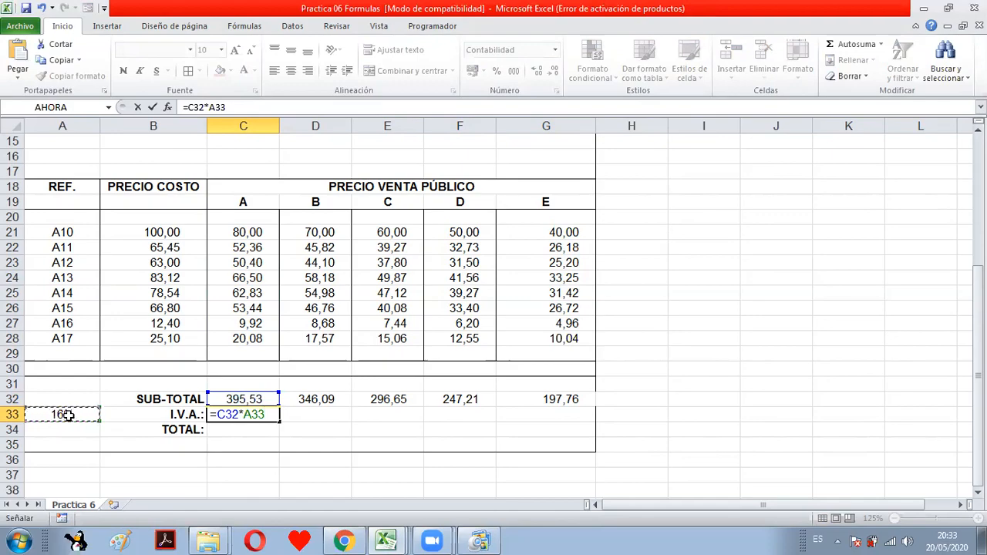
key("F4")
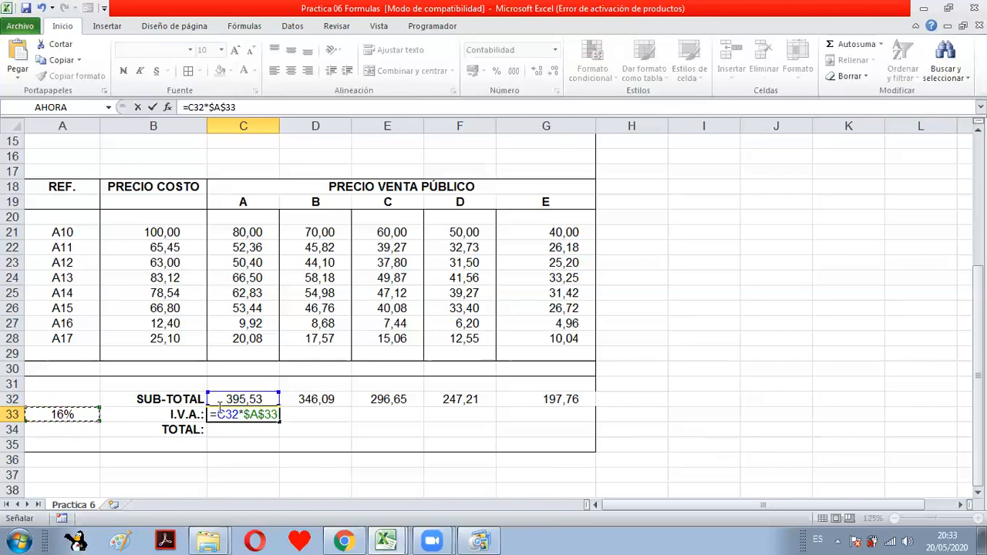
key("Return")
Copy the I.V.A. formula from C33 across to G33 and check the references in G33.
left_click(259, 414)
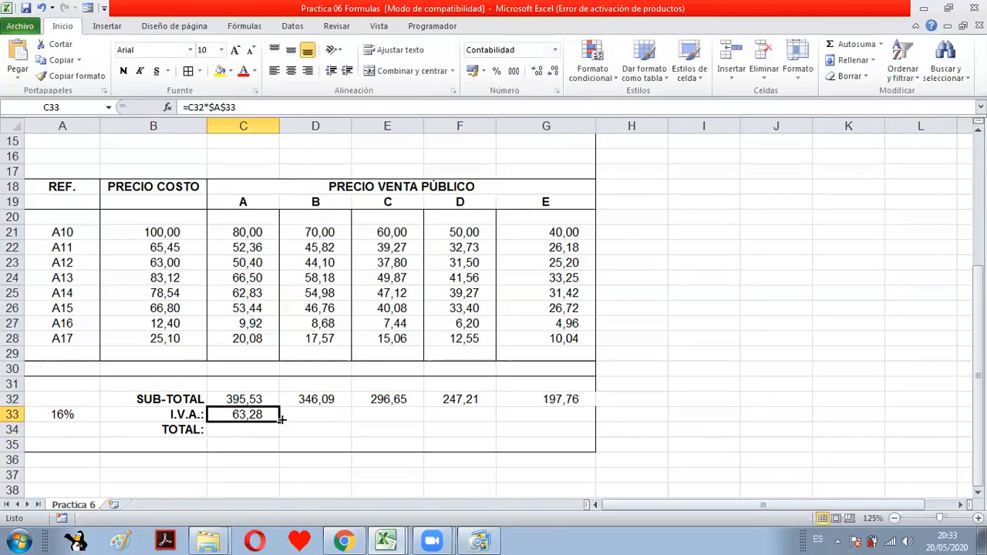
left_click_drag(282, 420, 569, 409)
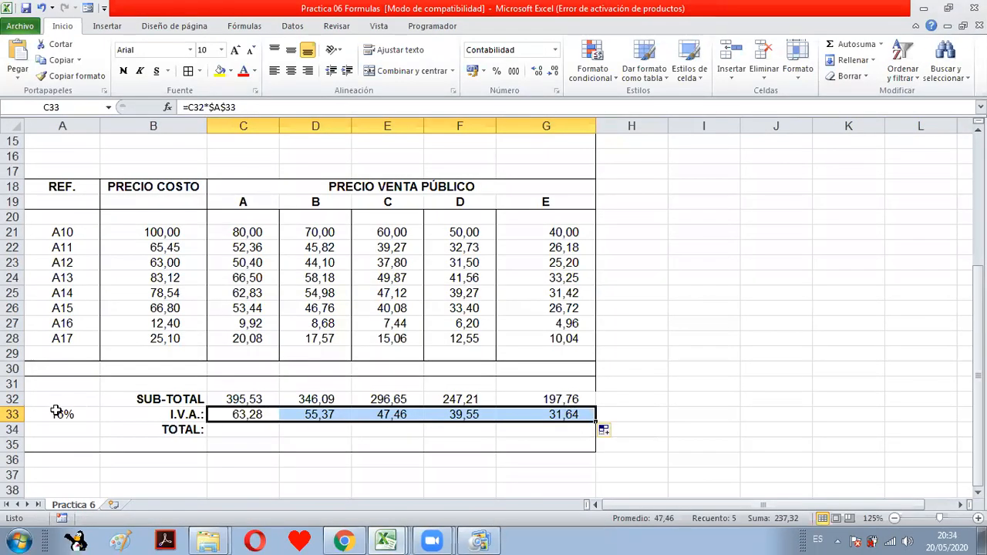
double_click(527, 414)
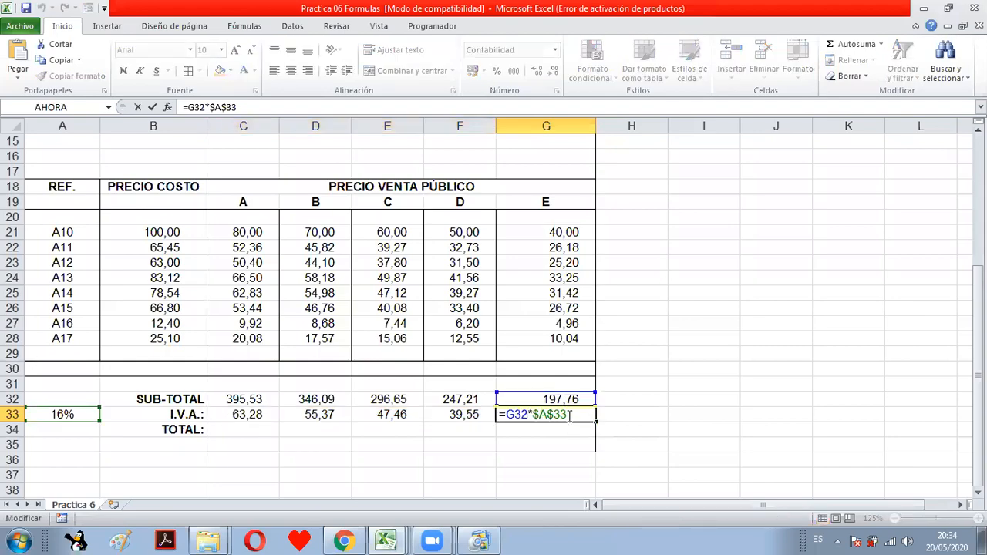
key("Escape")
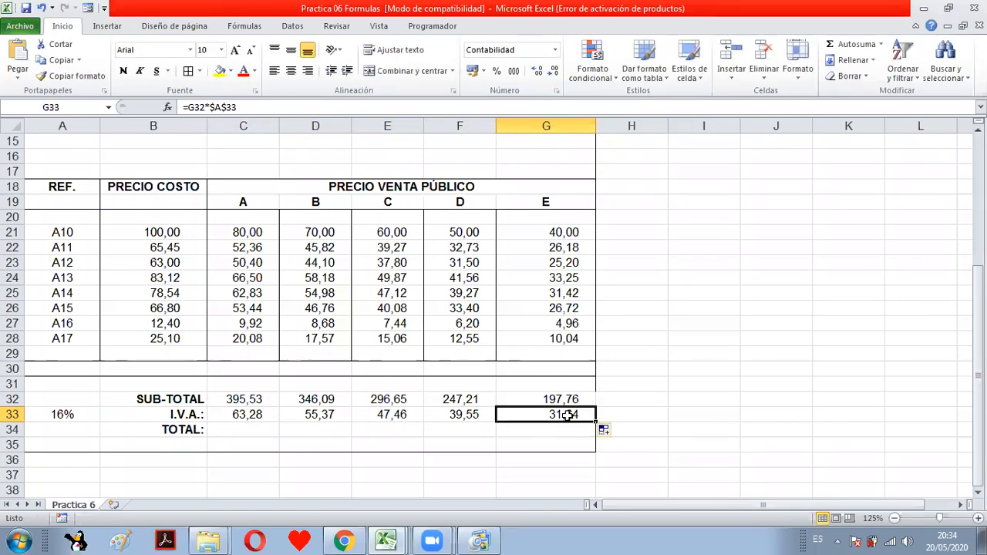
Calculate the TOTAL in C34 with =SUMA(C32:C33) and copy the formula across to G34.
left_click(264, 430)
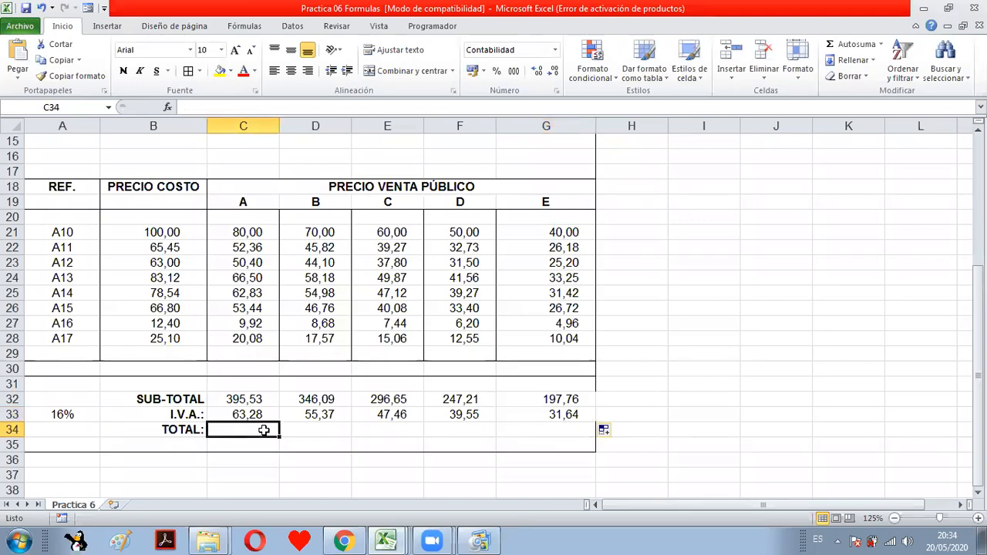
left_click(848, 44)
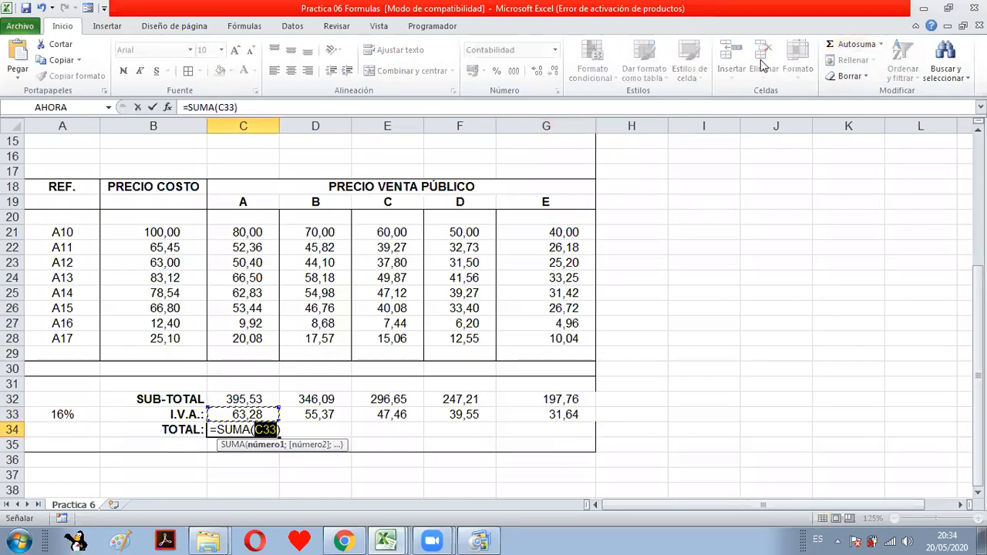
left_click_drag(248, 402, 248, 409)
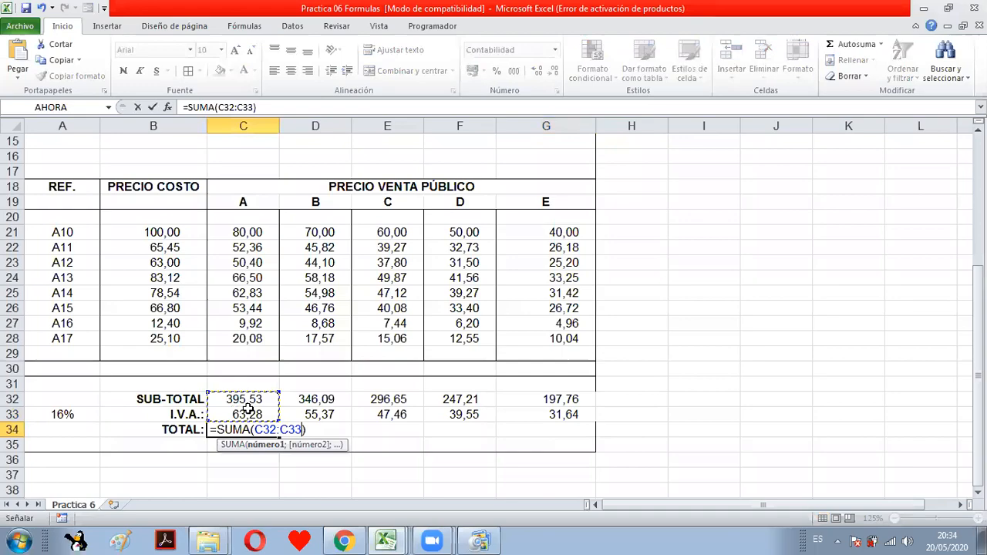
key("Return")
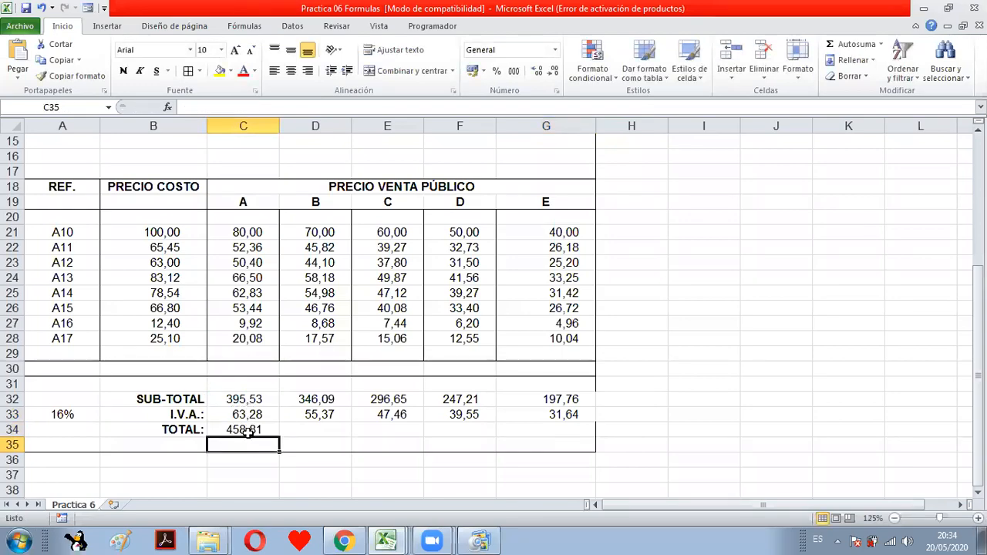
left_click(256, 430)
left_click_drag(279, 436, 583, 429)
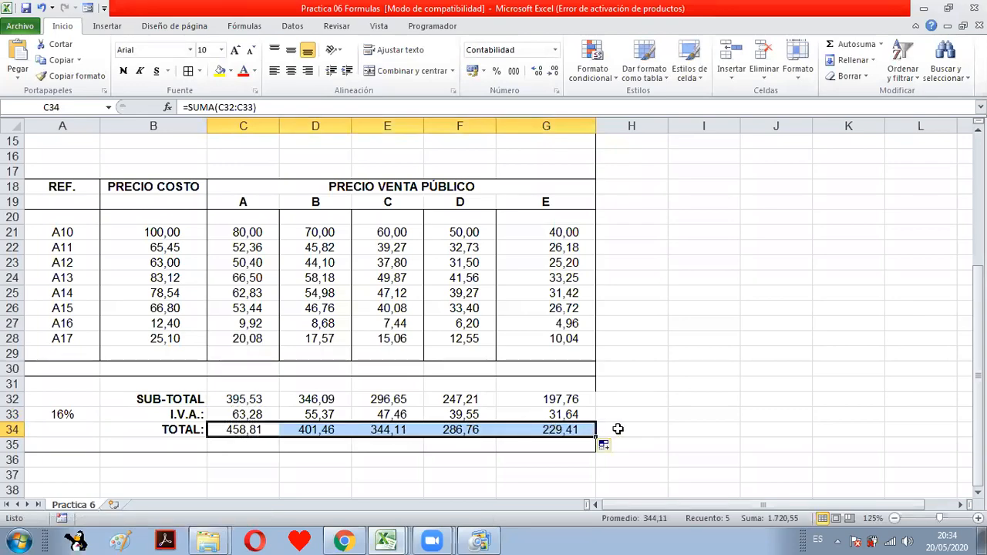
left_click(648, 429)
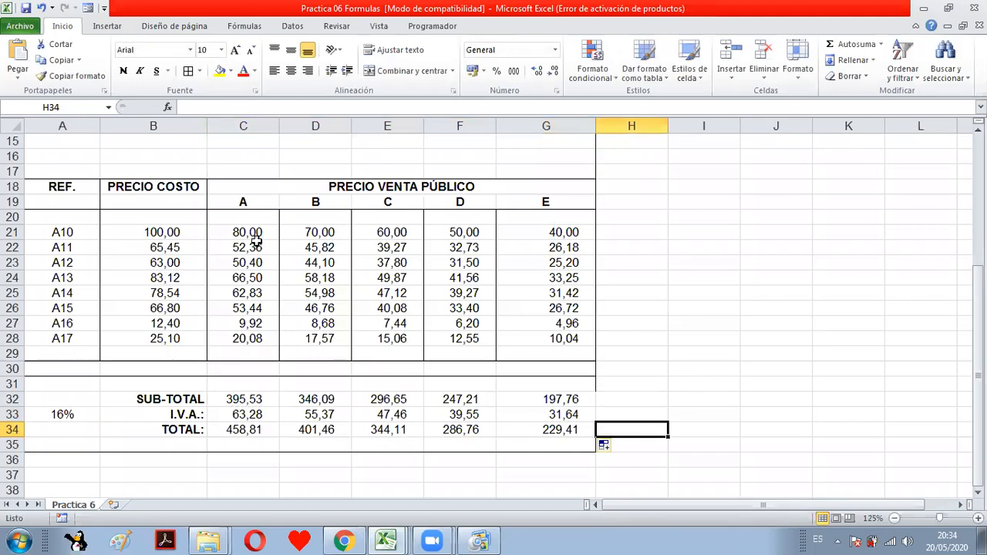
Fill the sale price cells C21:G28 and the result cells C32:G34 with yellow.
left_click_drag(256, 233, 540, 337)
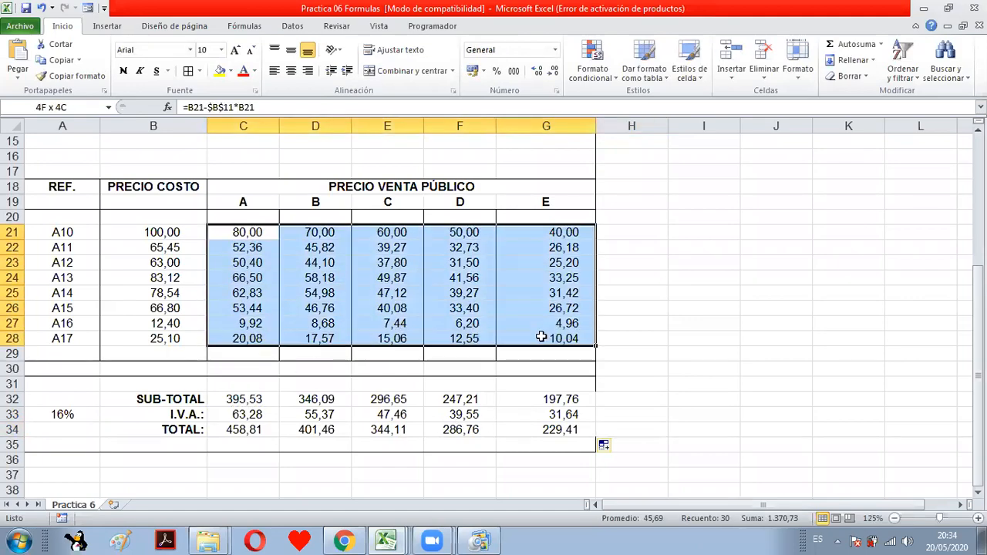
left_click(220, 70)
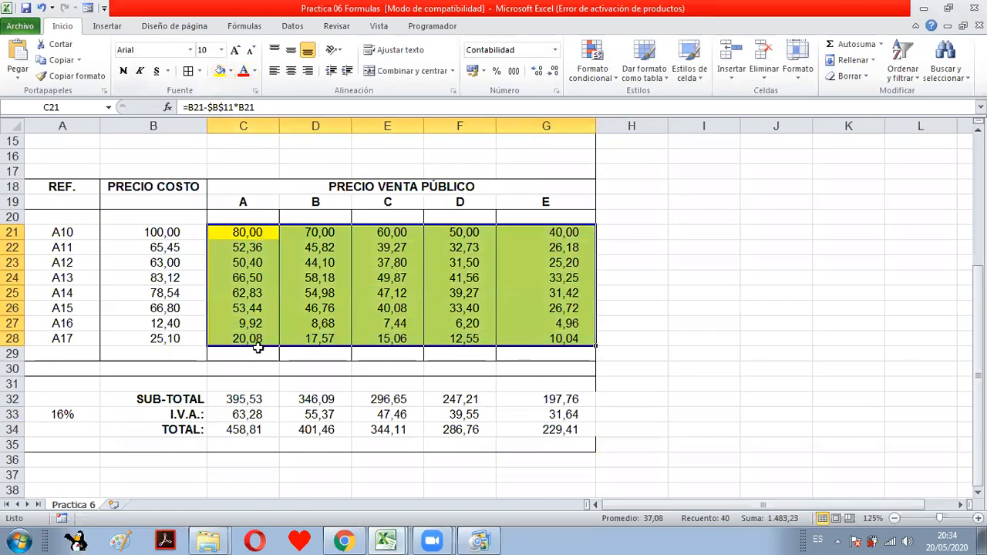
left_click_drag(248, 400, 519, 430)
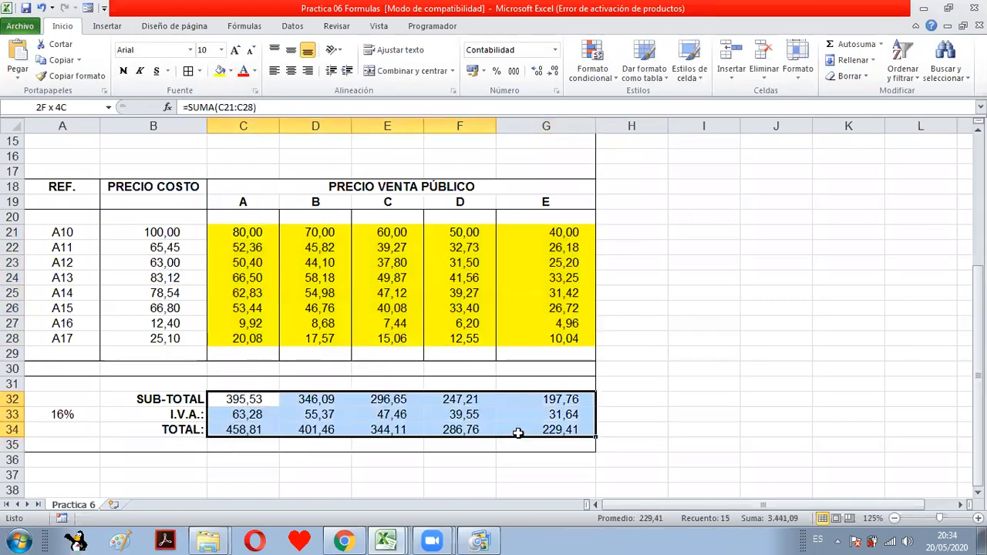
left_click(221, 70)
left_click(739, 344)
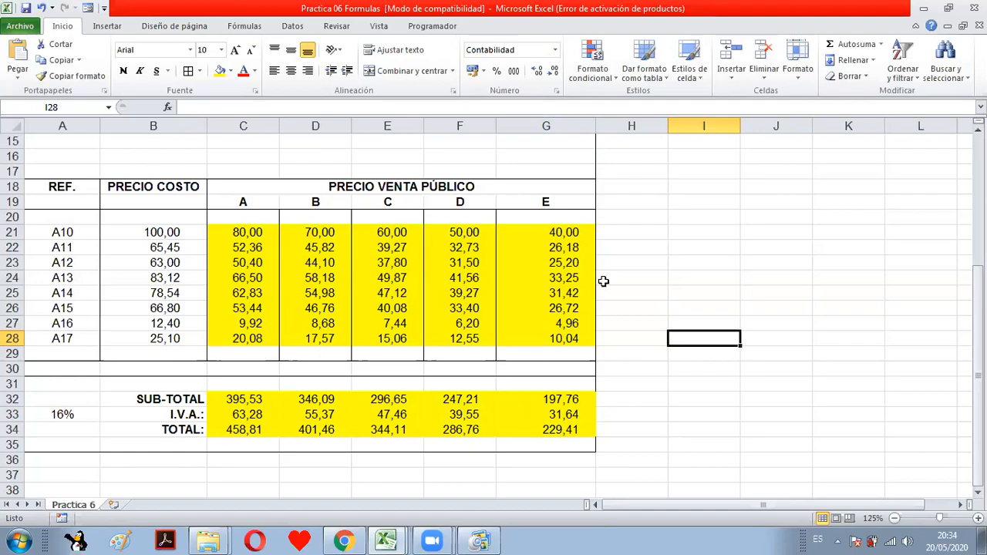
Switch to the Practica 07 Formatos, Formulas y Funciones workbook and review the laboratory hours table and its weekly summary rows.
mouse_move(978, 318)
left_mouse_down()
mouse_move(978, 301)
mouse_move(978, 318)
left_mouse_up()
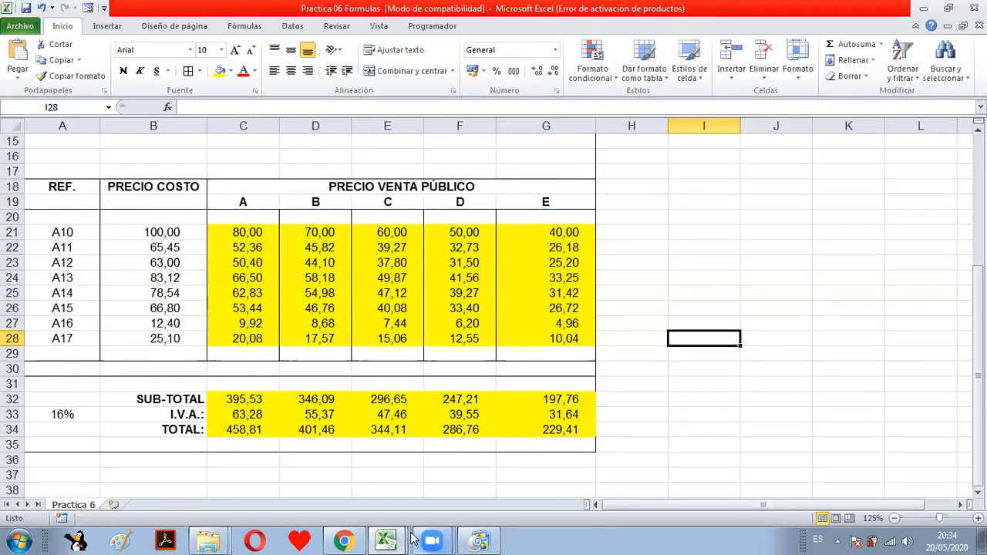
mouse_move(411, 539)
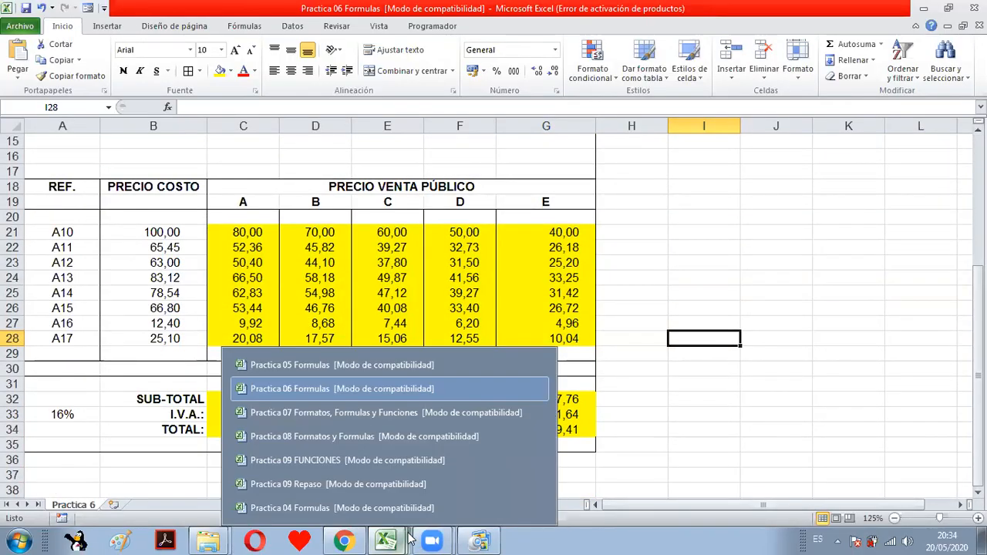
left_click(348, 420)
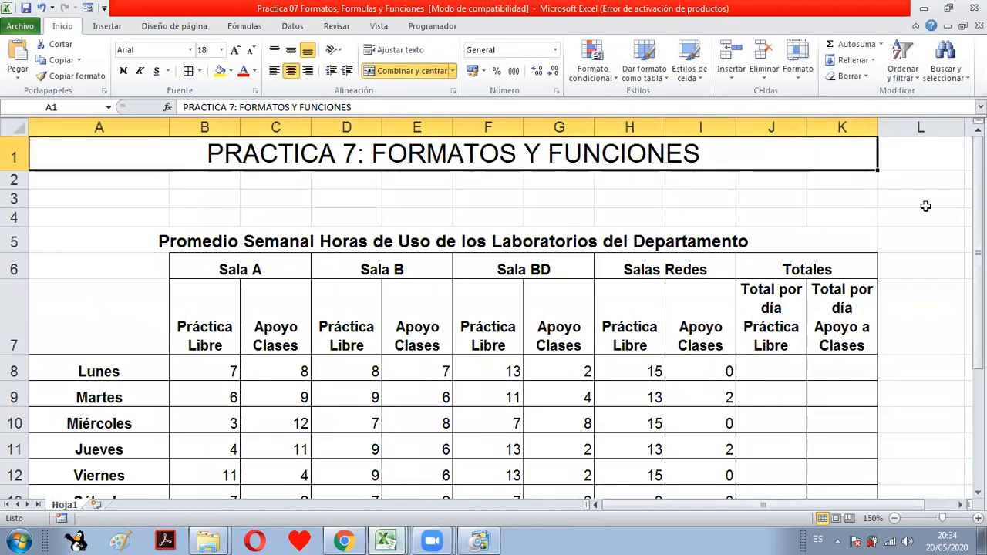
left_click_drag(978, 202, 978, 209)
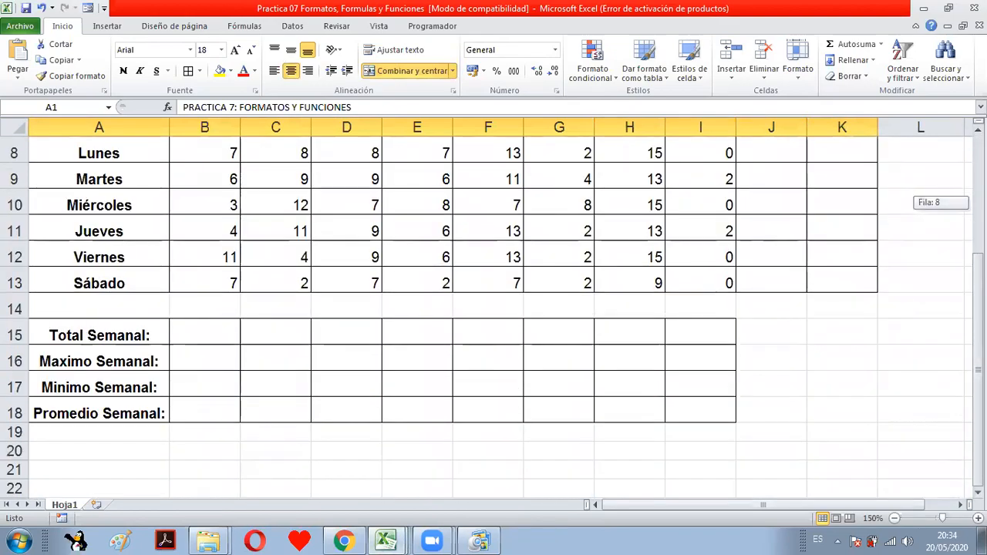
left_click_drag(978, 312, 978, 280)
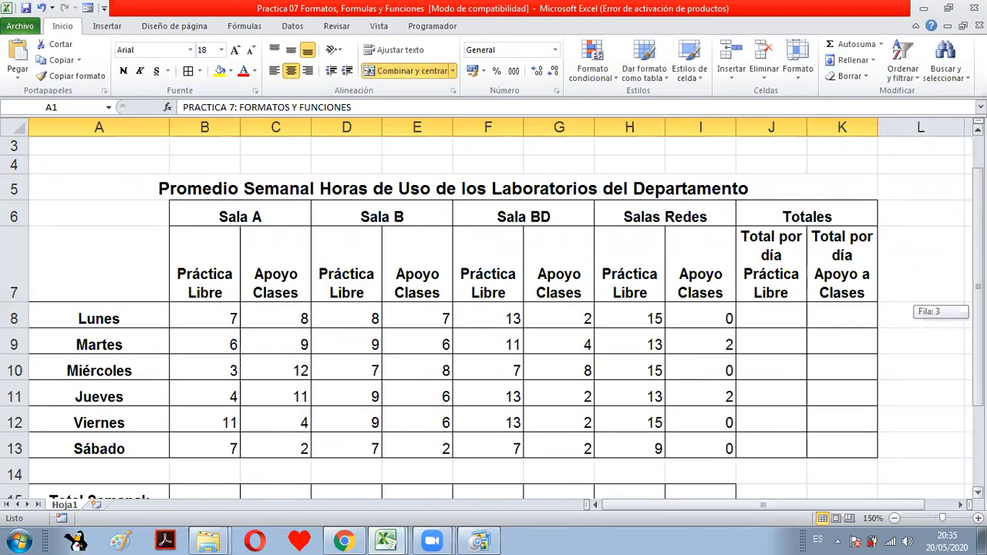
left_click_drag(978, 287, 978, 367)
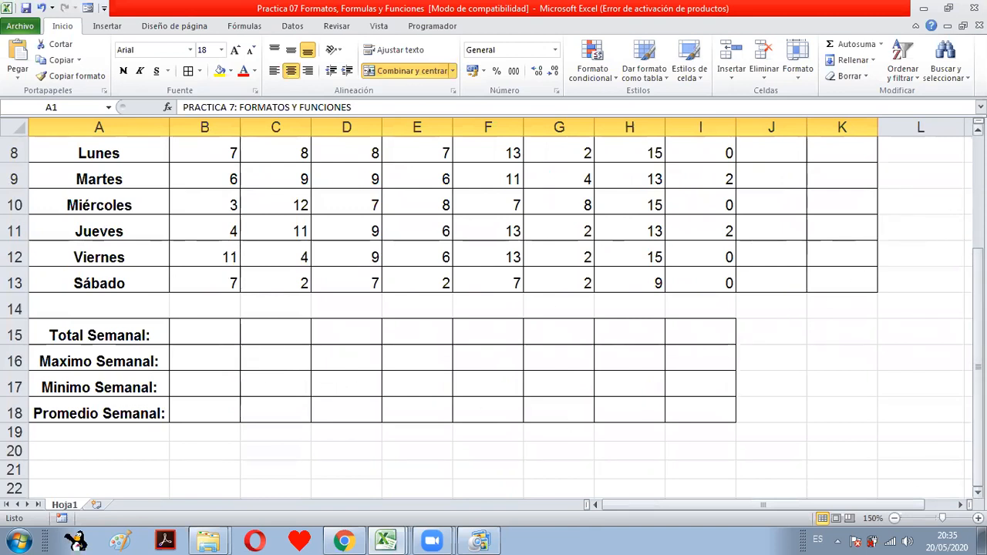
scroll(494, 309, "up", 1)
left_click_drag(978, 236, 978, 253)
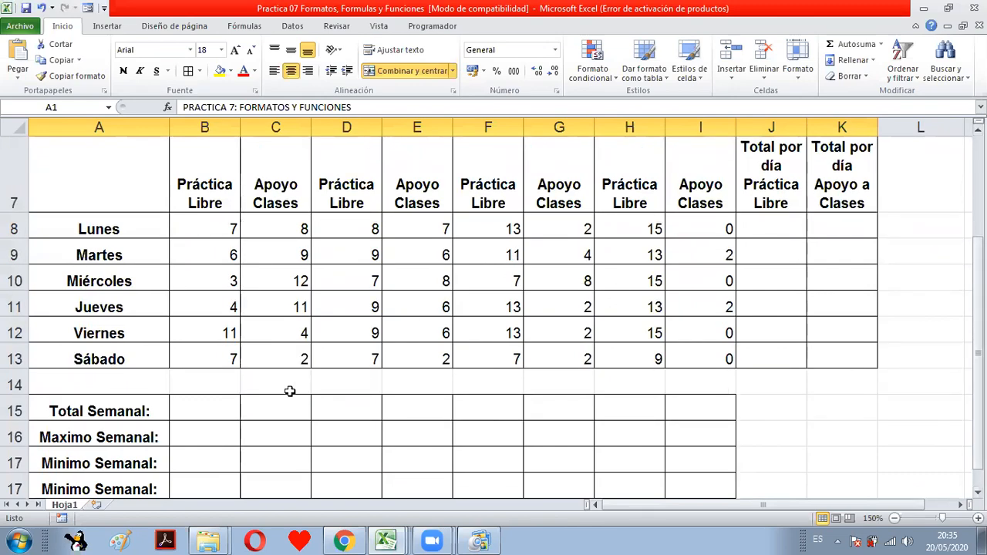
Calculate the Total Semanal of the first Práctica Libre column in B15 with =SUMA(B8:B13).
left_click(204, 409)
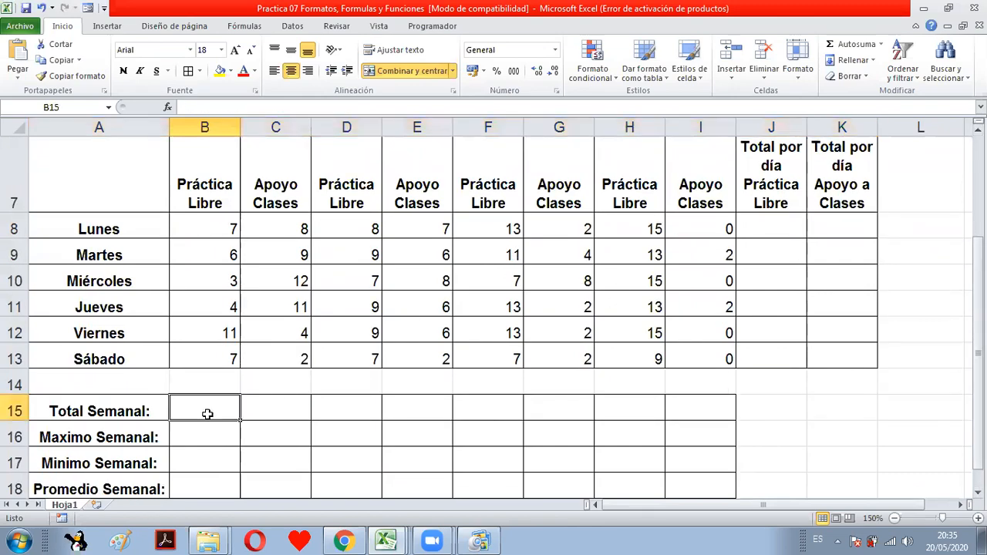
left_click(856, 44)
left_click_drag(220, 229, 214, 356)
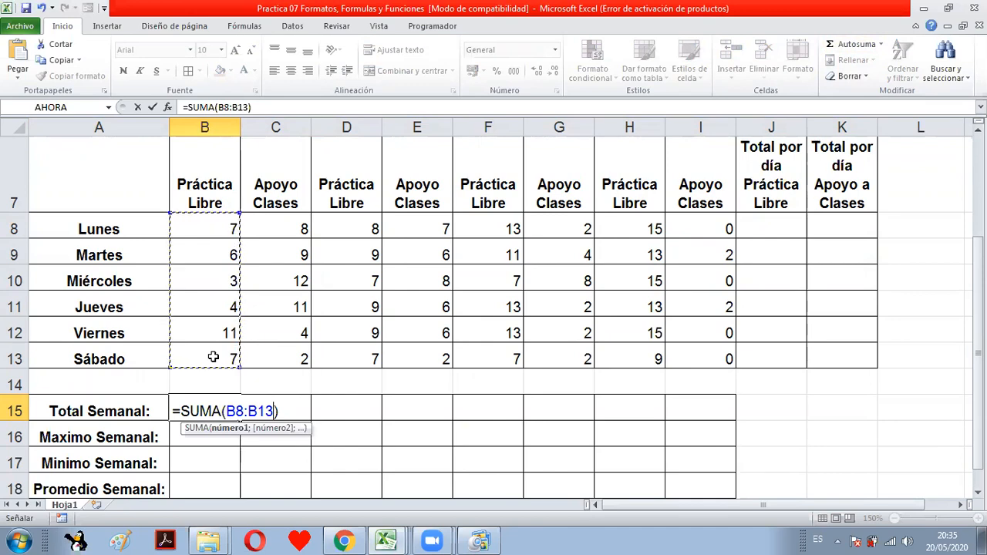
key("Return")
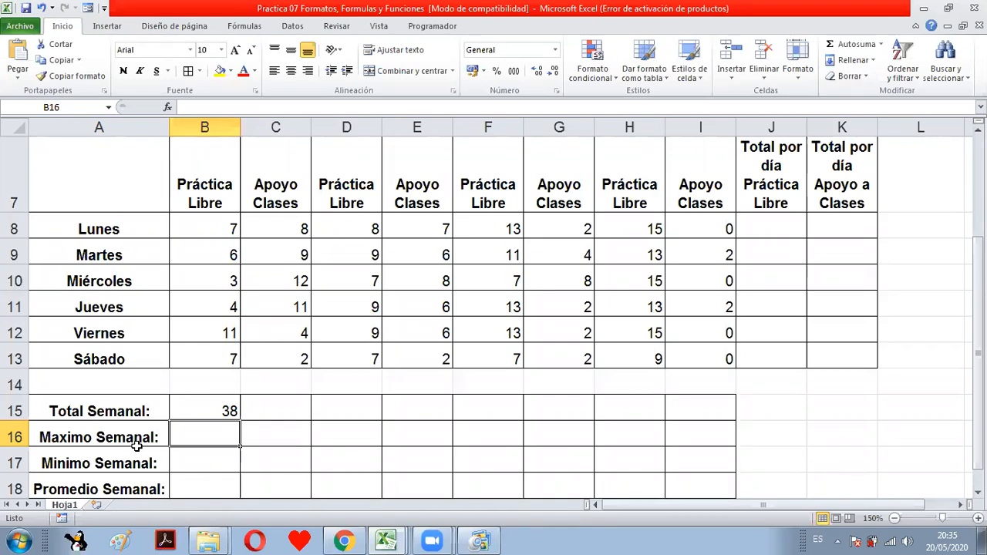
Insert the MAX function from the Todo category in B16 for Maximo Semanal, with B8:B13 as its range.
left_click(167, 107)
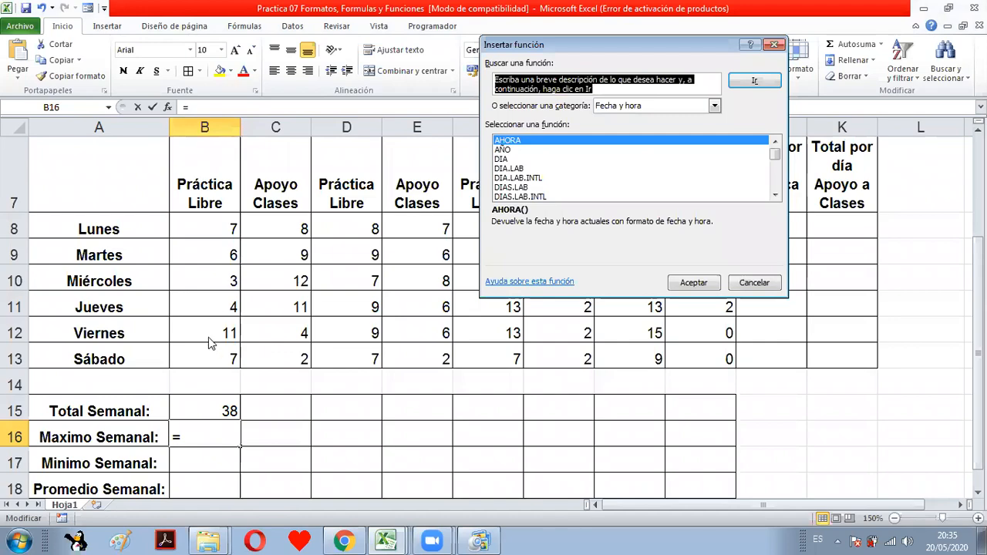
left_click(634, 106)
left_click(612, 128)
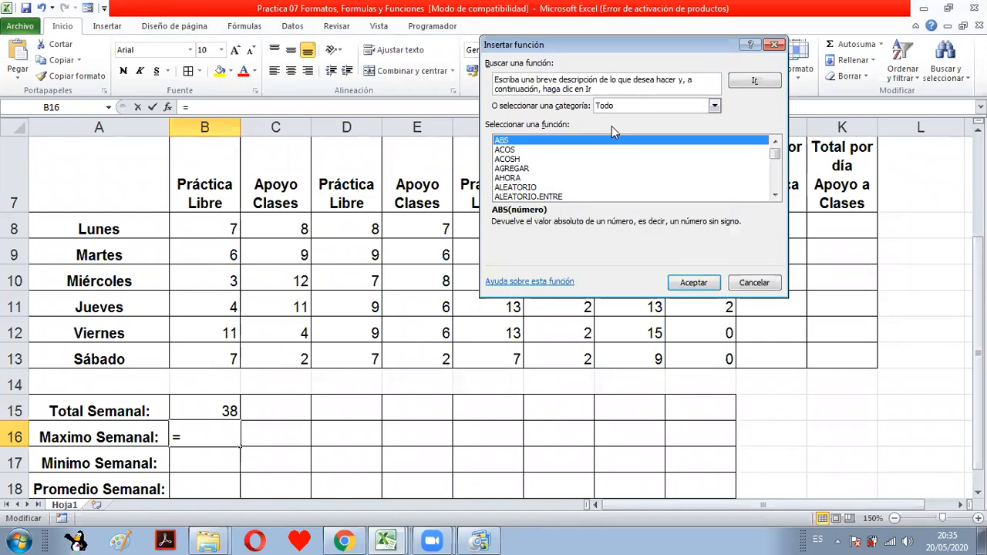
left_click(523, 180)
type("max")
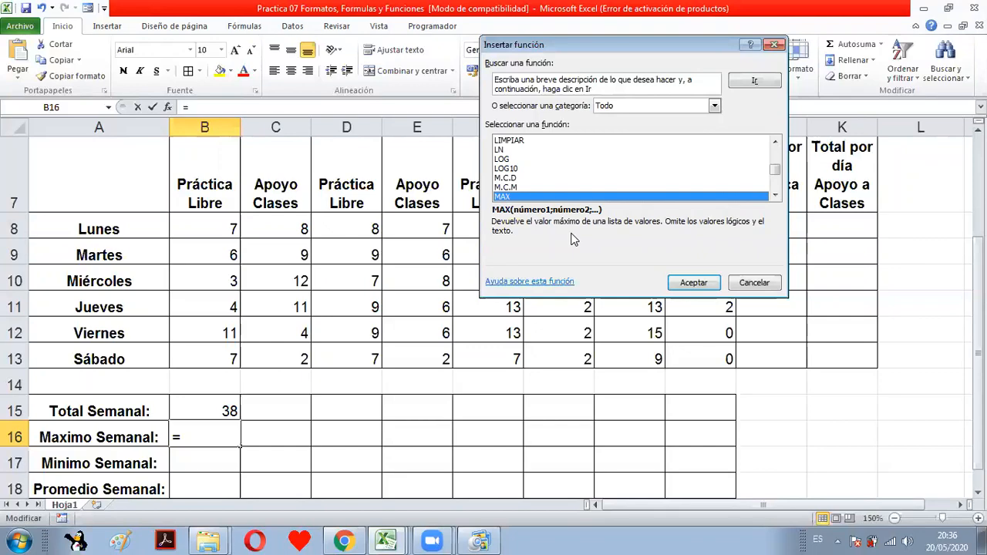
left_click(691, 283)
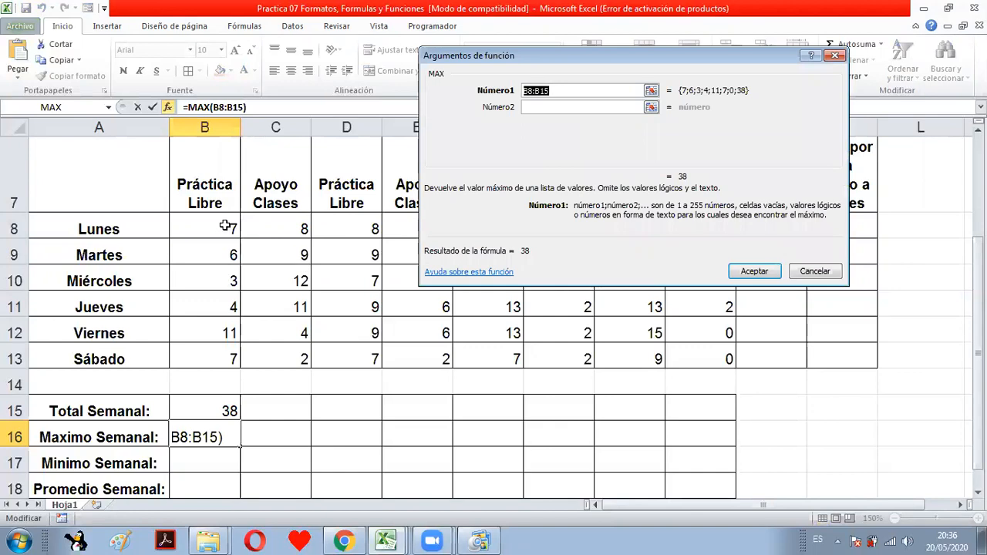
left_click_drag(224, 225, 213, 350)
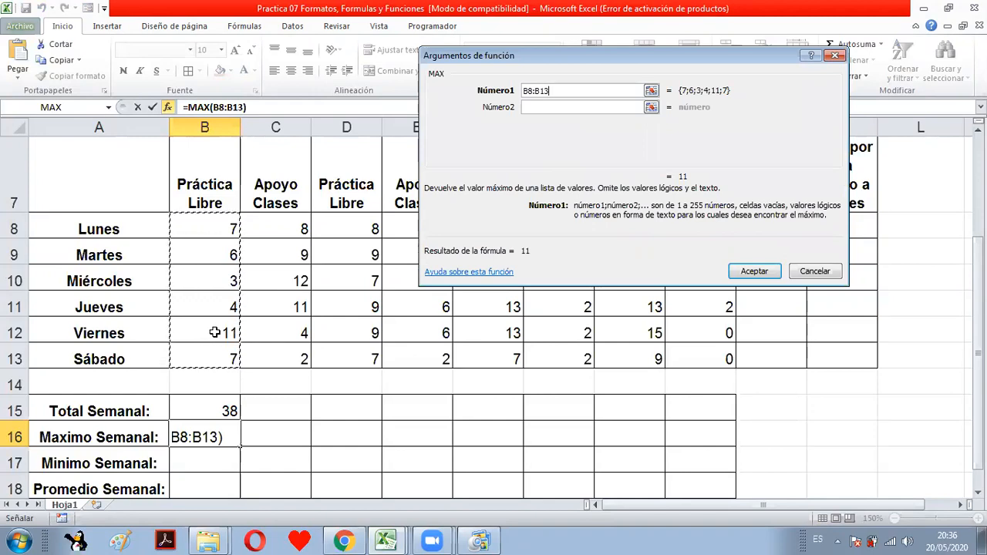
left_click(749, 272)
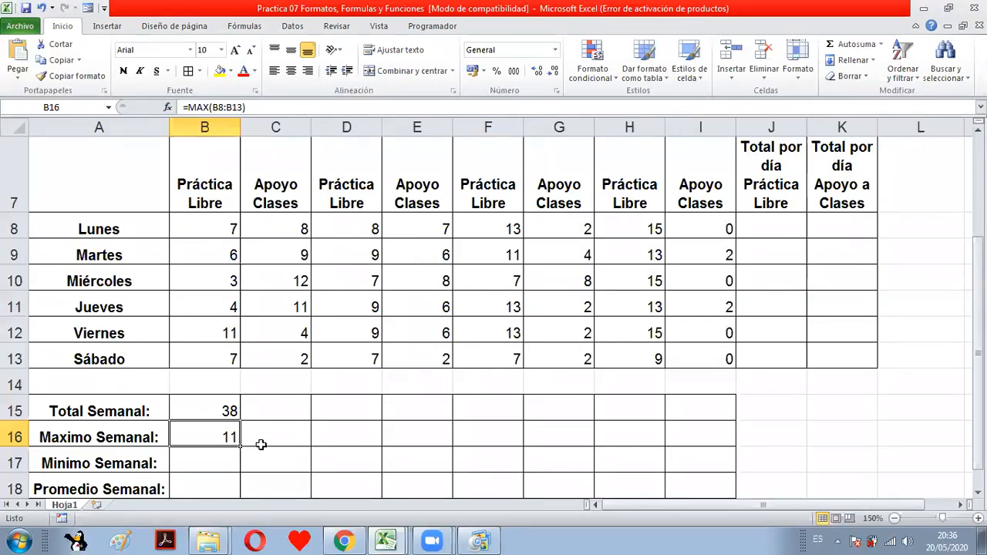
Copy the Total Semanal formula from B15 across to I15 and the Maximo Semanal formula from B16 across to I16.
left_click(233, 414)
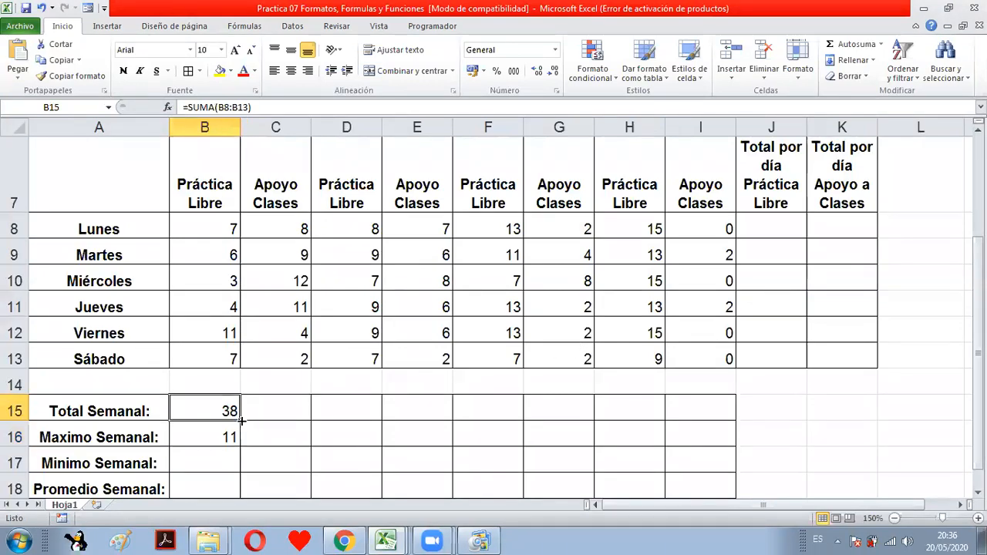
left_click_drag(242, 419, 713, 419)
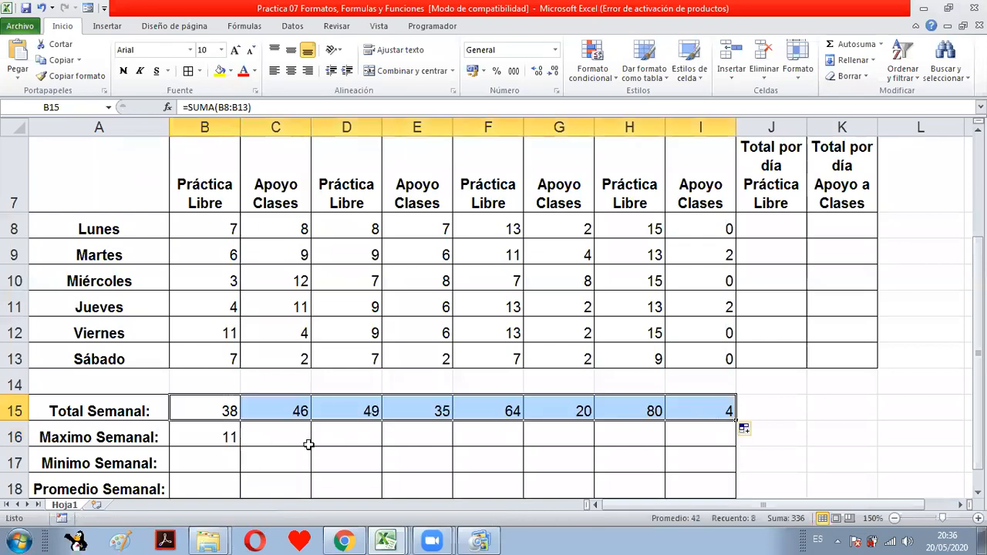
left_click(229, 435)
left_click_drag(241, 446, 713, 446)
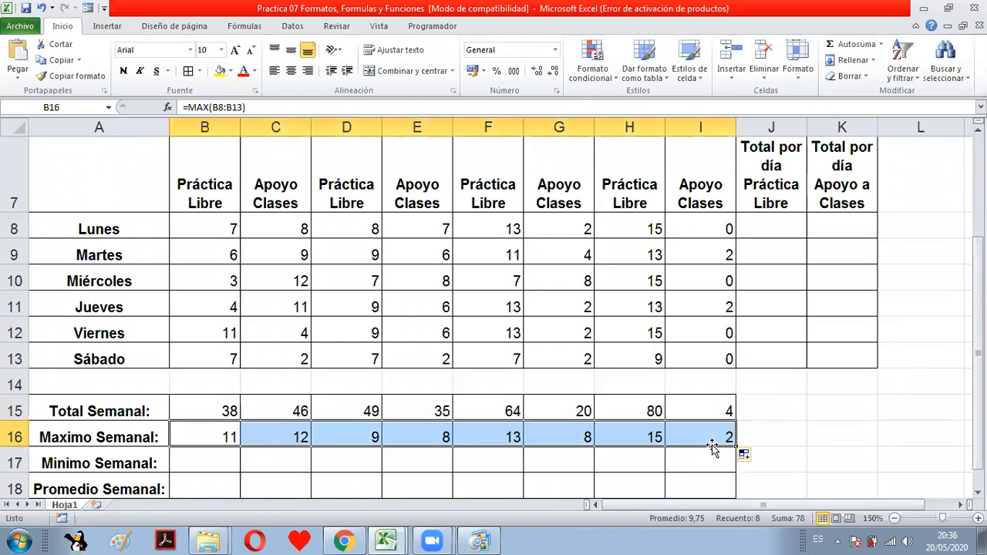
Check the Maximo Semanal results in row 16 against the highest daily values of each column.
left_click(302, 282)
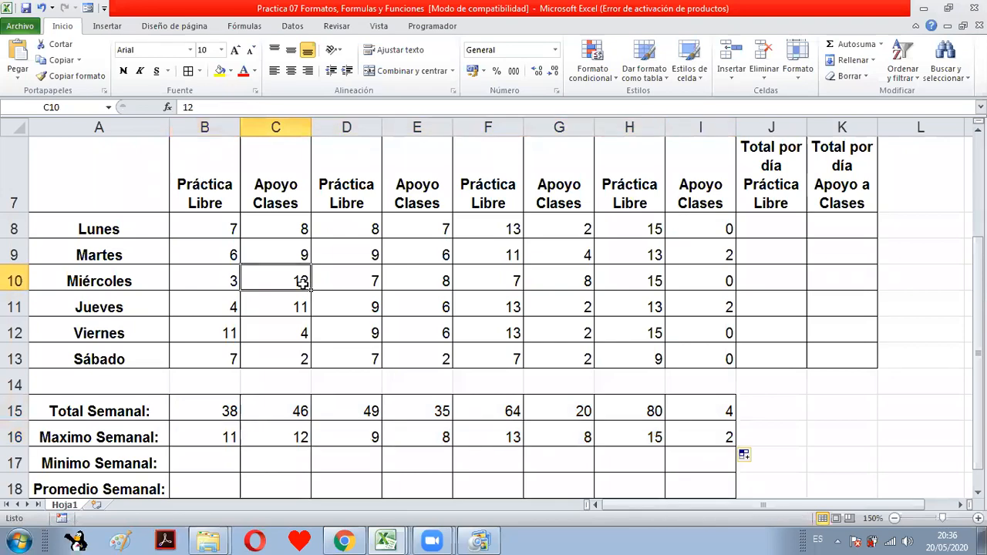
left_click(374, 331)
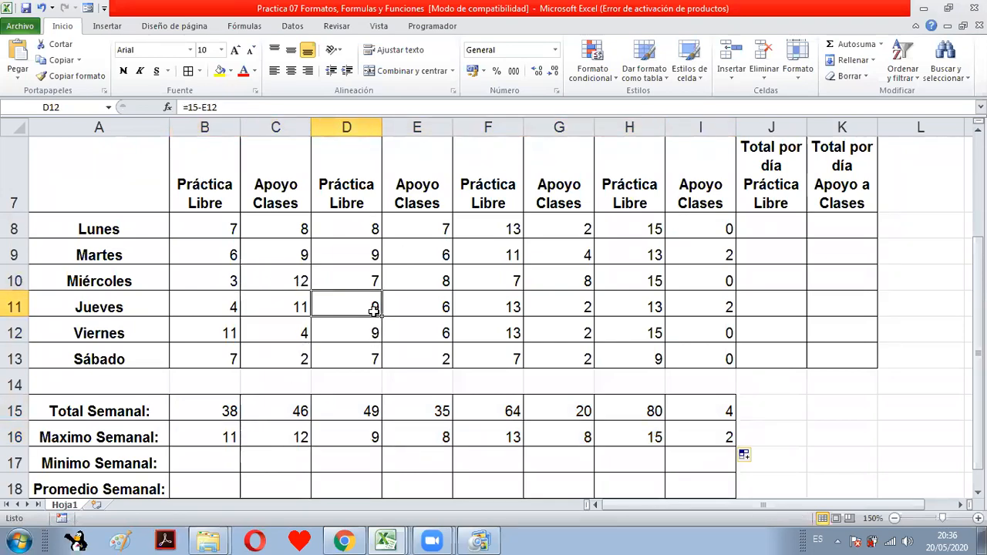
left_click(437, 278)
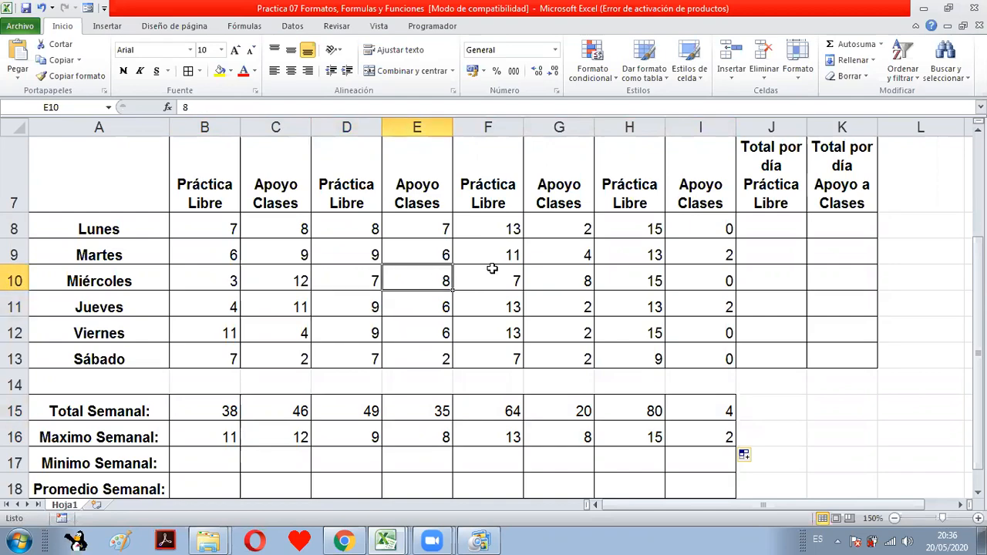
left_click(510, 234)
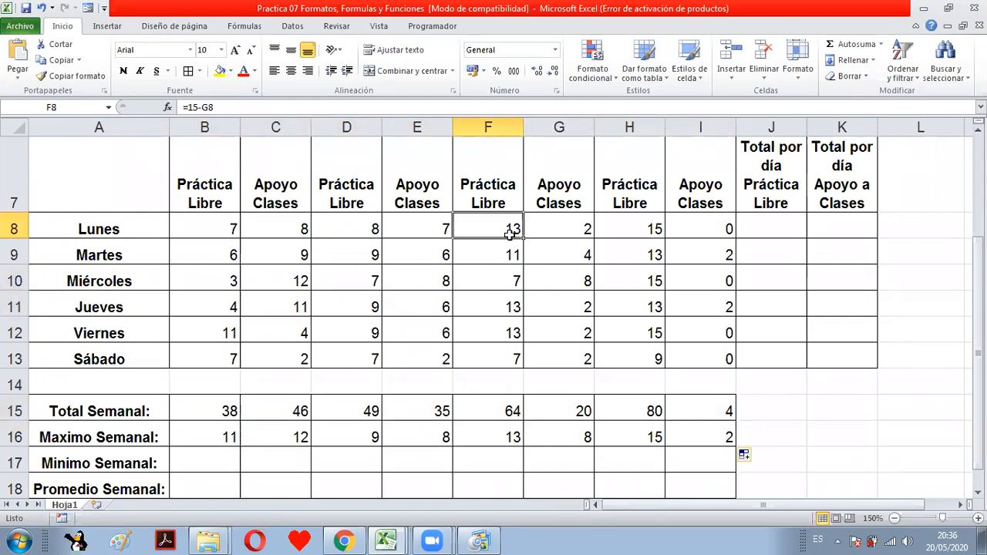
left_click(580, 284)
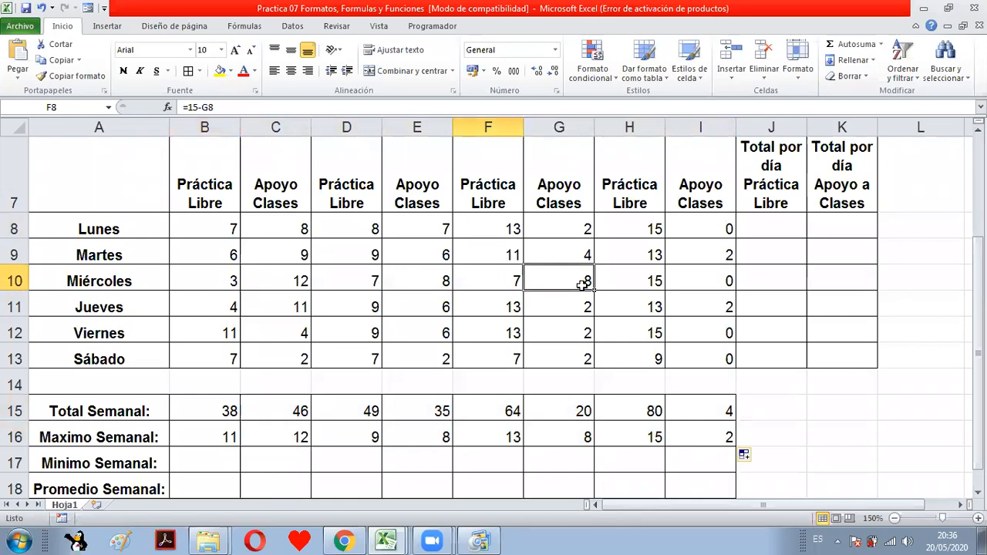
left_click(652, 279)
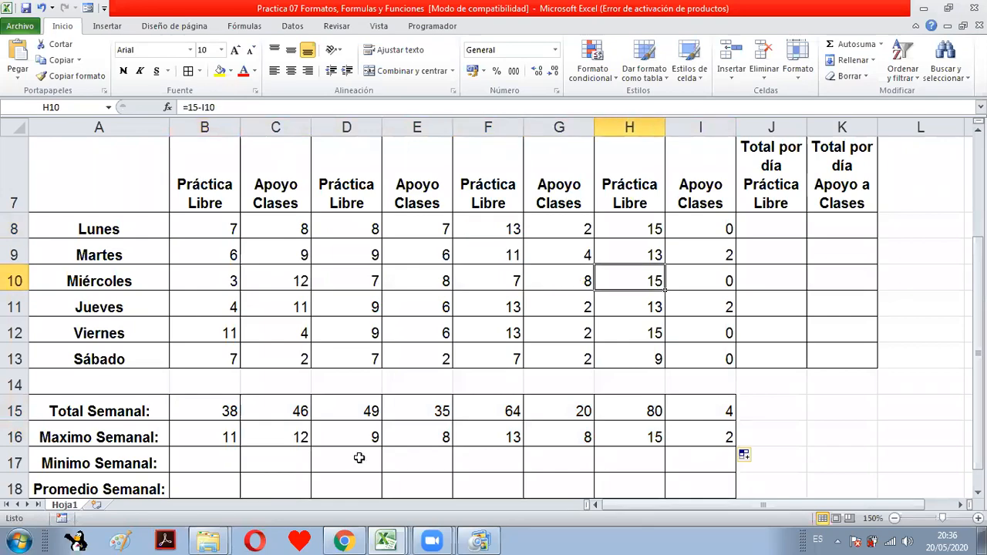
left_click_drag(220, 437, 639, 439)
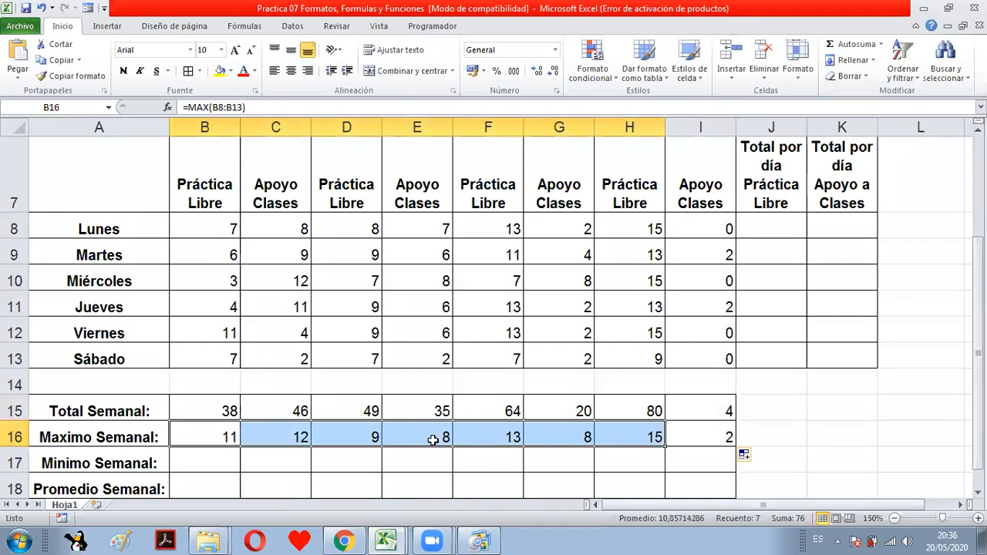
Calculate Minimo Semanal in B17 with the MIN function over B8:B13 and copy it across to I17.
left_click(236, 460)
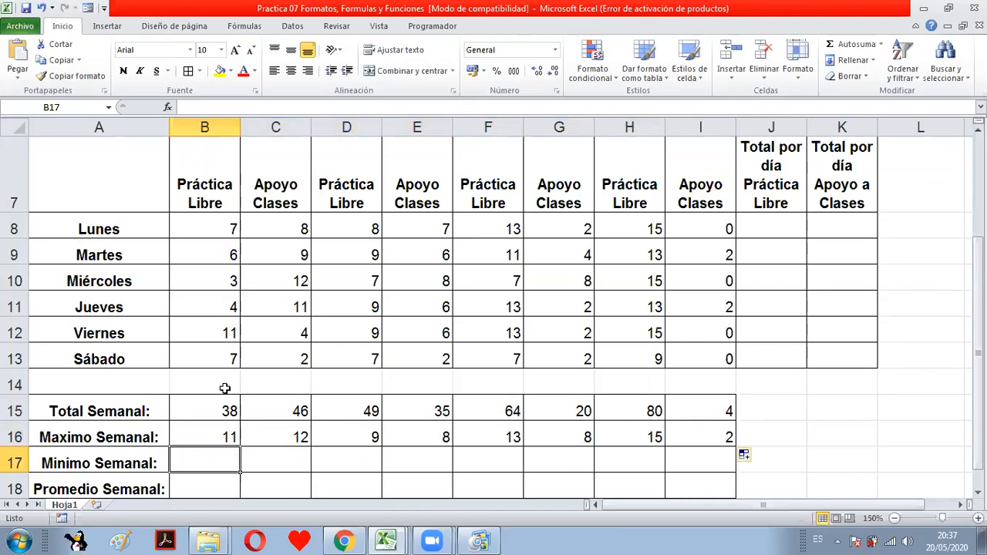
left_click(167, 108)
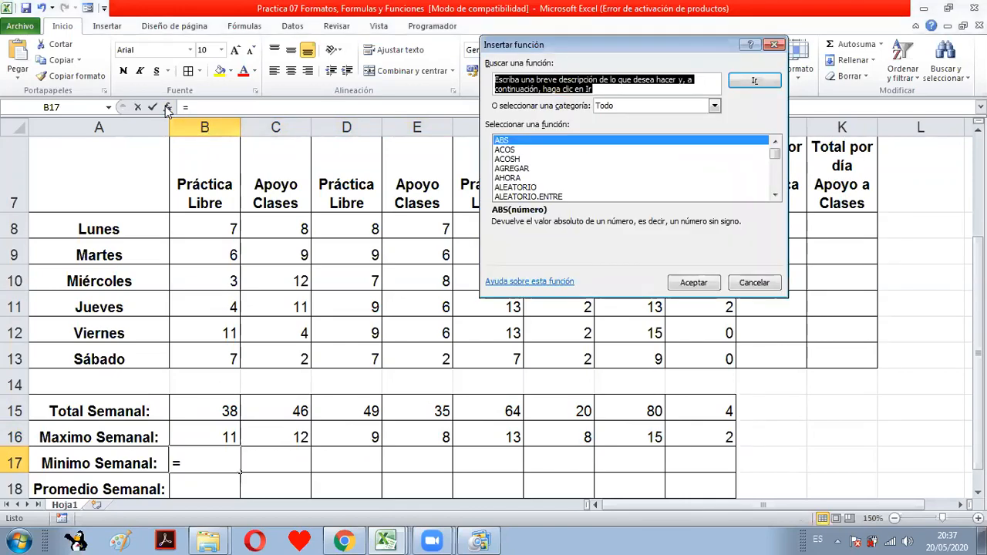
left_click(515, 178)
type("min")
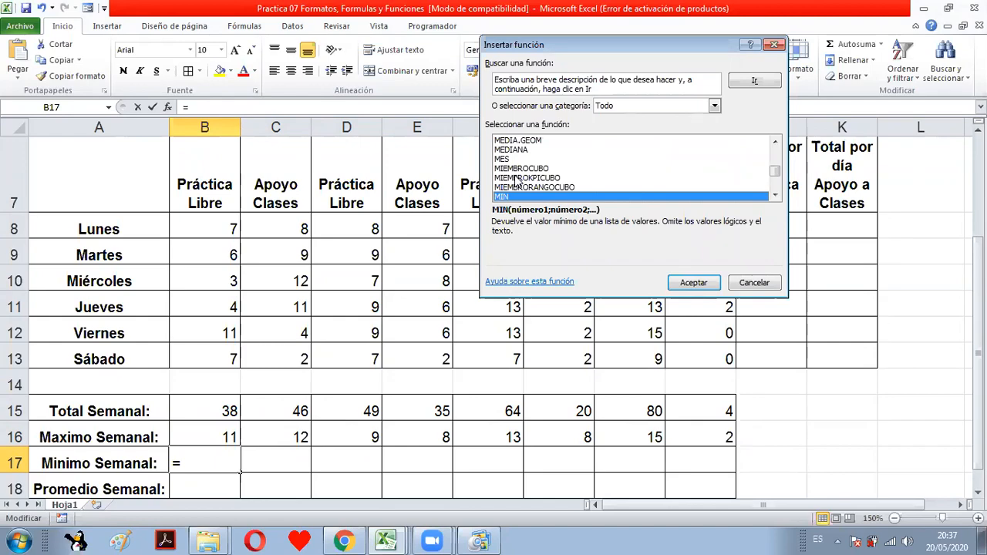
left_click(683, 285)
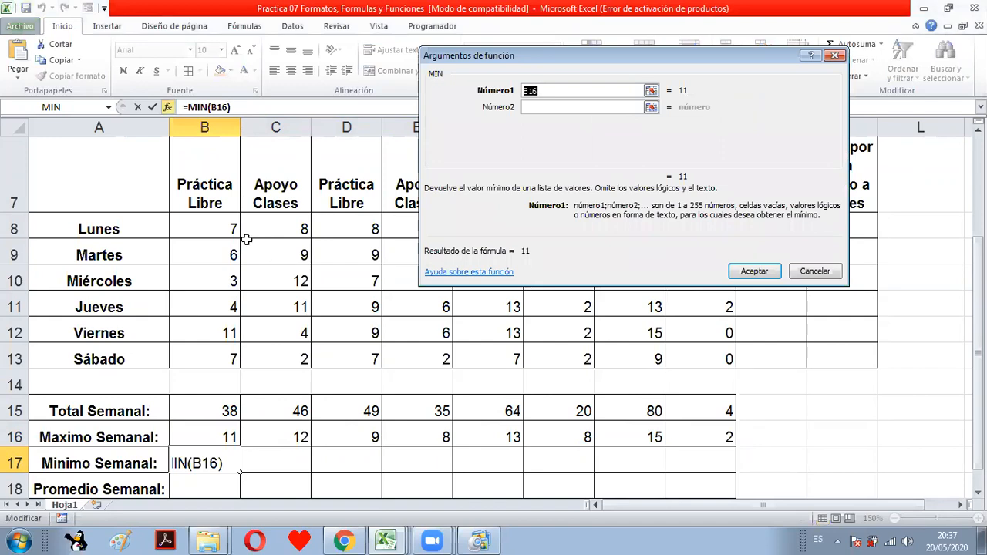
left_click_drag(219, 224, 213, 359)
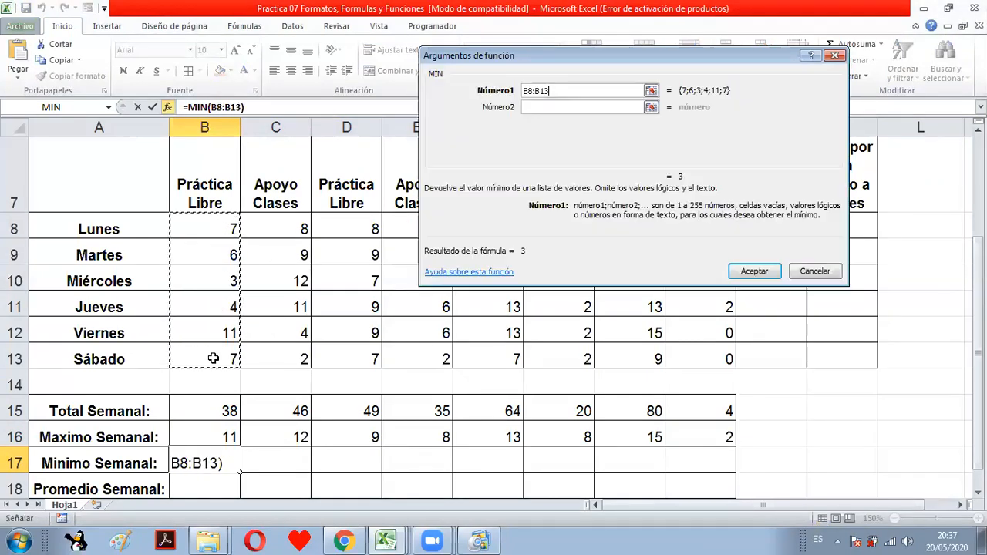
left_click(755, 272)
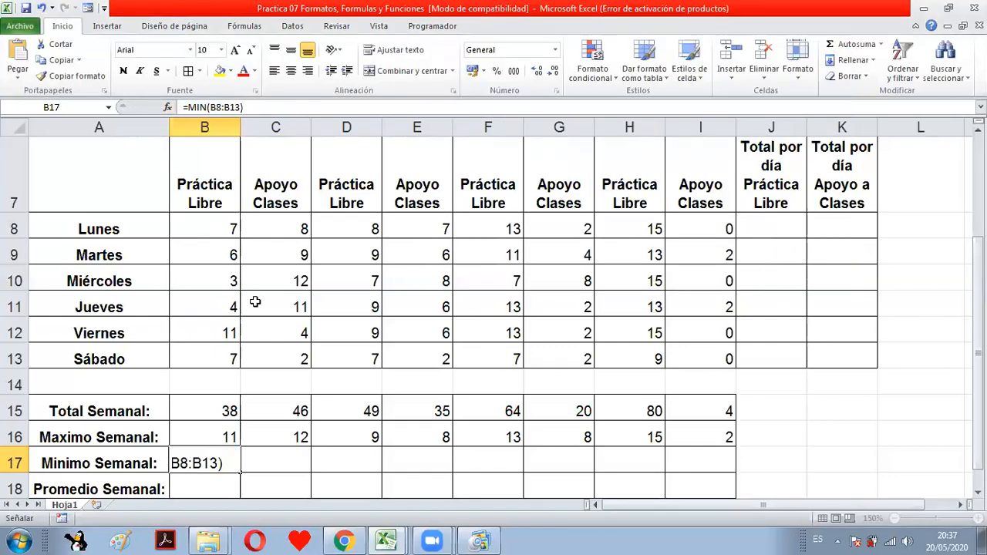
left_click(211, 460)
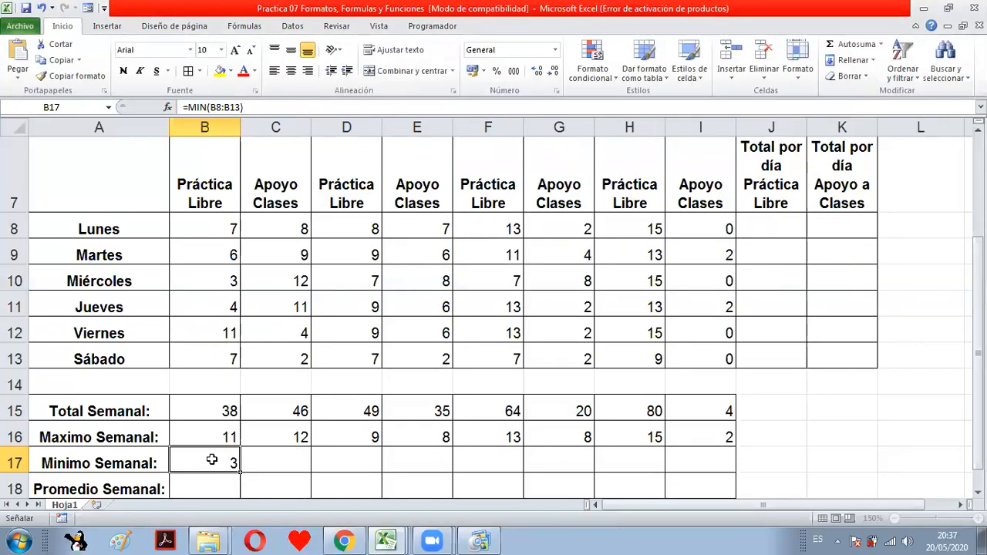
left_click_drag(247, 471, 707, 469)
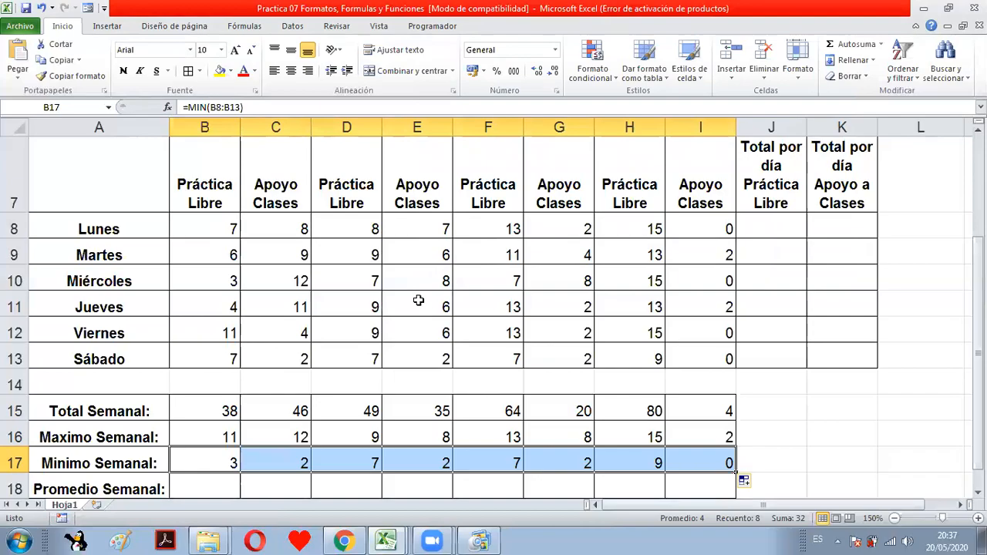
Calculate Promedio Semanal in B18 with the PROMEDIO function over B8:B13 and copy it across to I18.
left_click(205, 488)
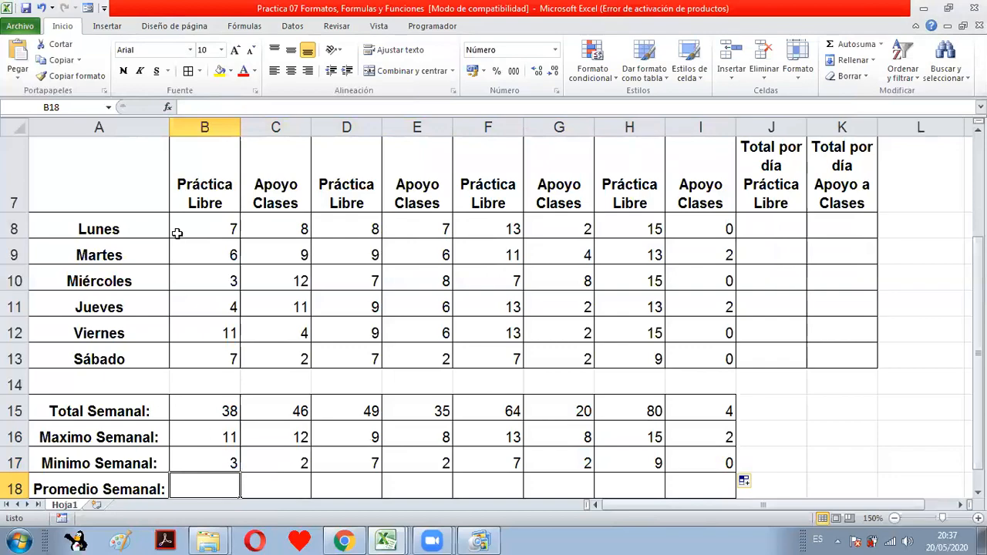
left_click(167, 108)
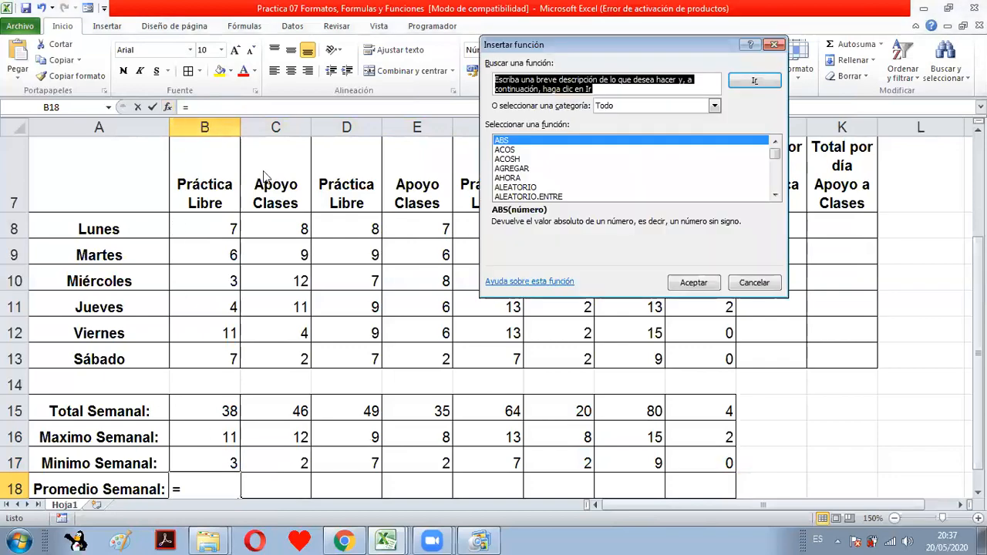
left_click(533, 178)
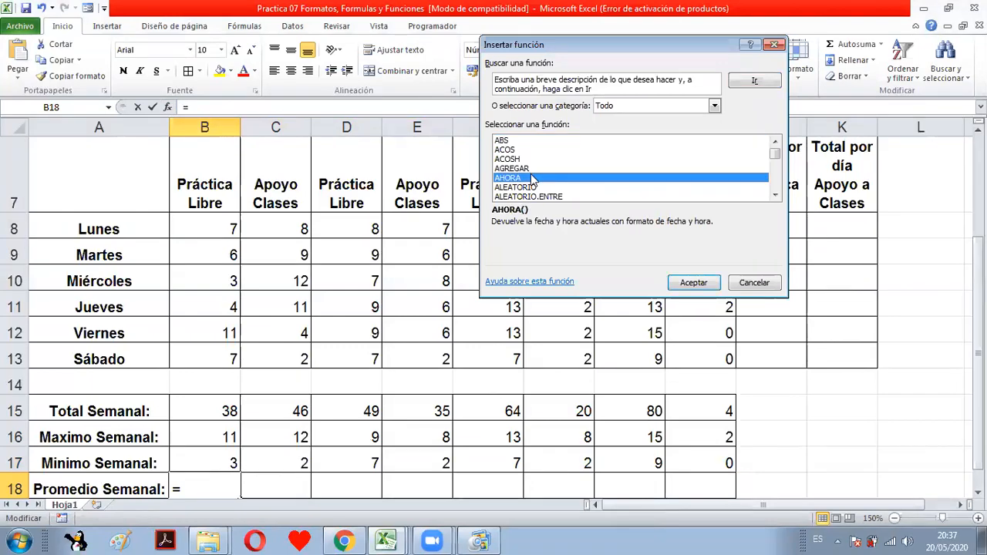
type("prom")
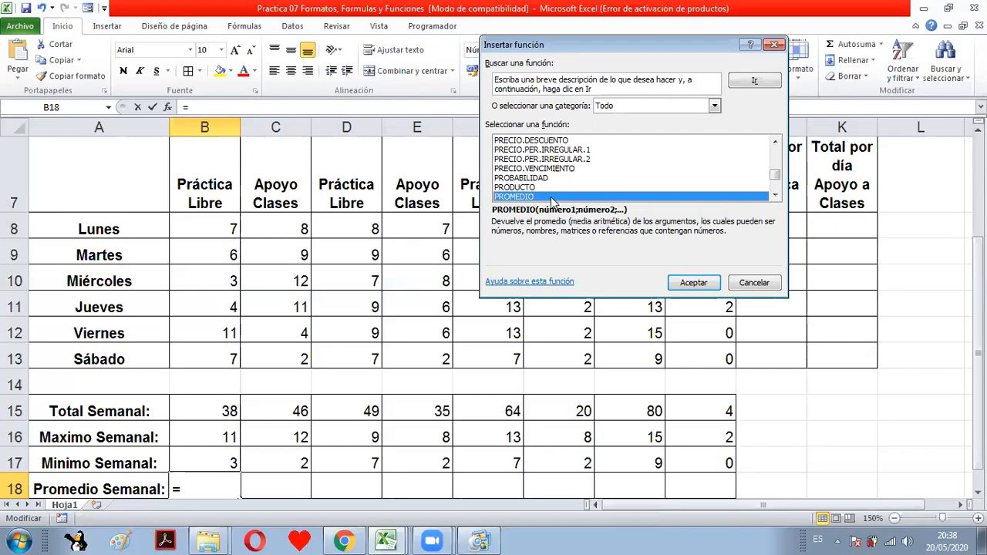
left_click(683, 283)
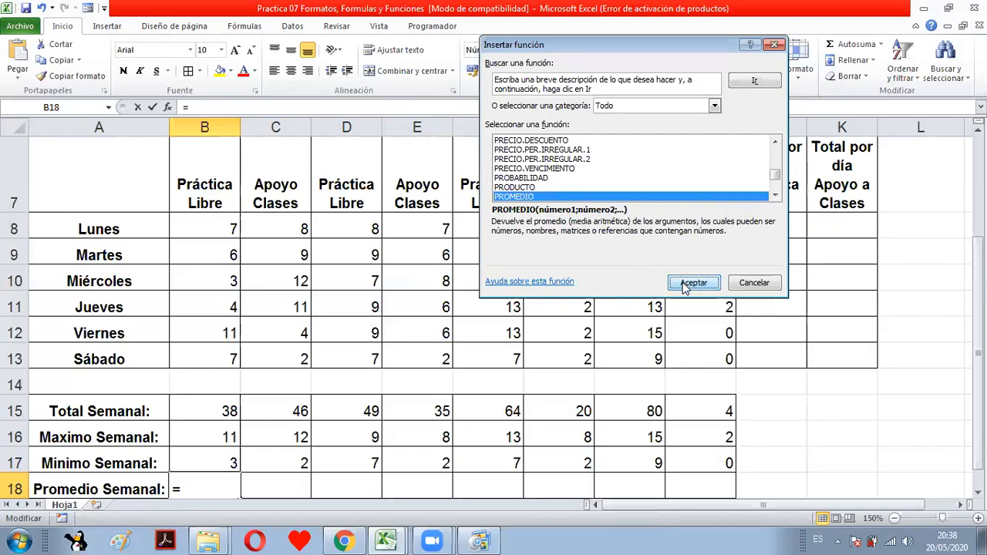
left_click_drag(228, 226, 216, 319)
left_click_drag(212, 355, 212, 356)
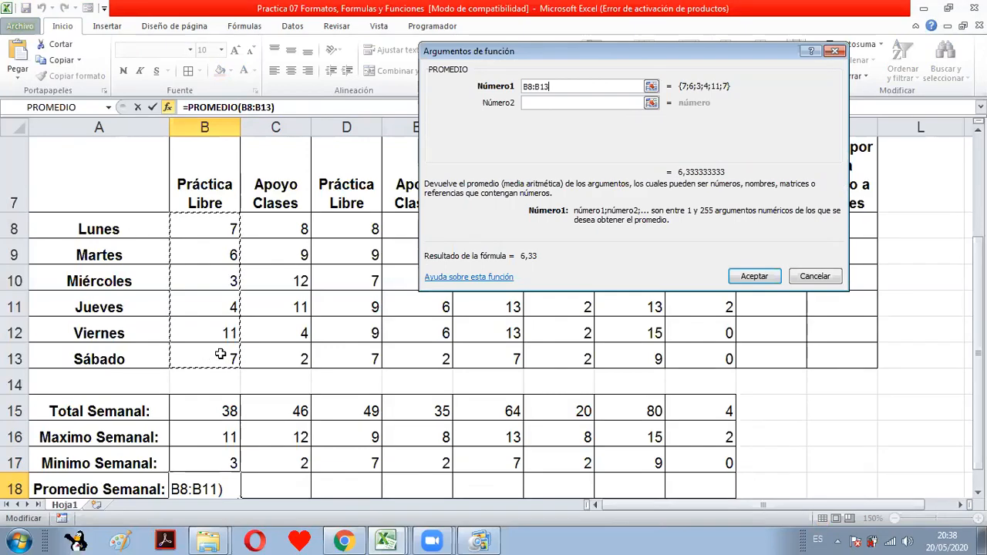
left_click(749, 281)
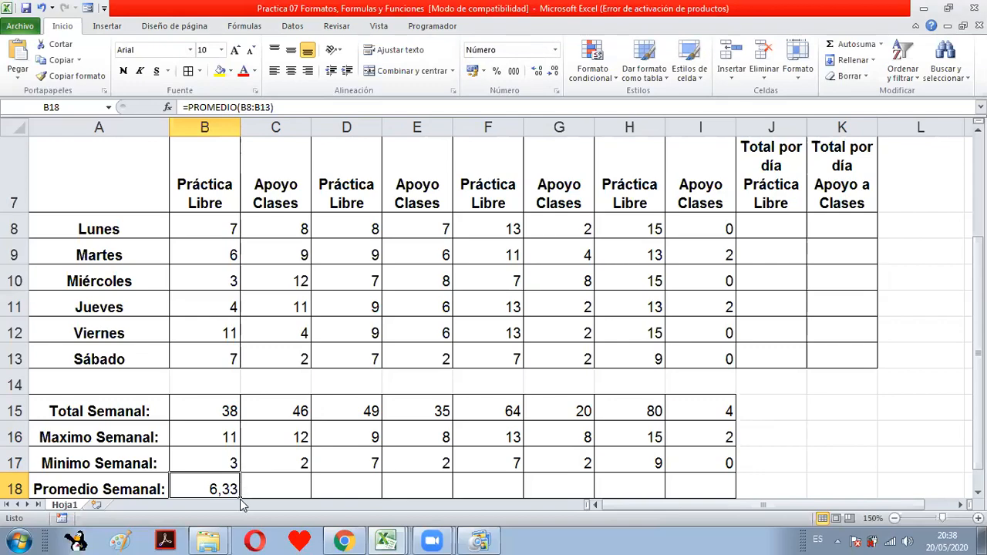
left_click_drag(239, 496, 714, 402)
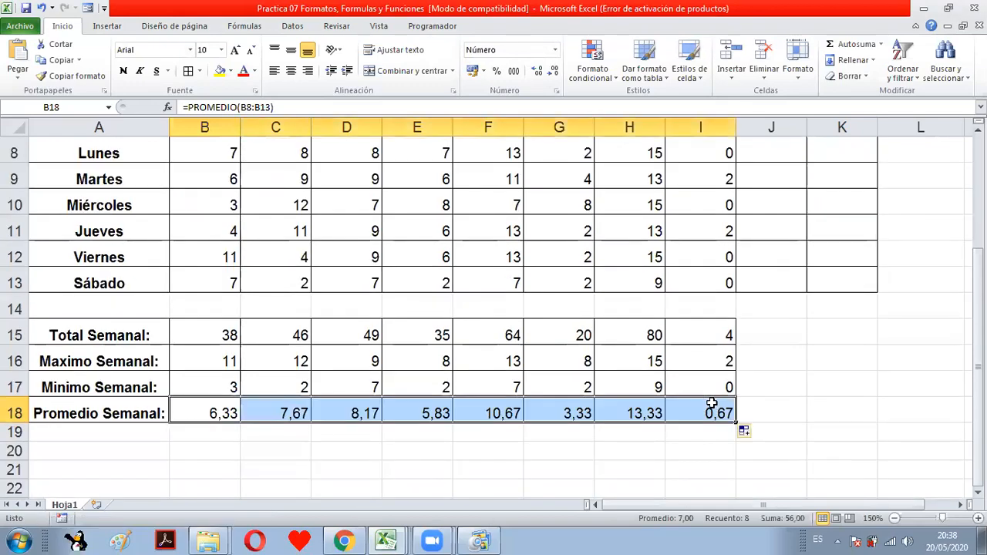
Fill the weekly summary cells B15:I18 with yellow.
left_click_drag(978, 363, 978, 353)
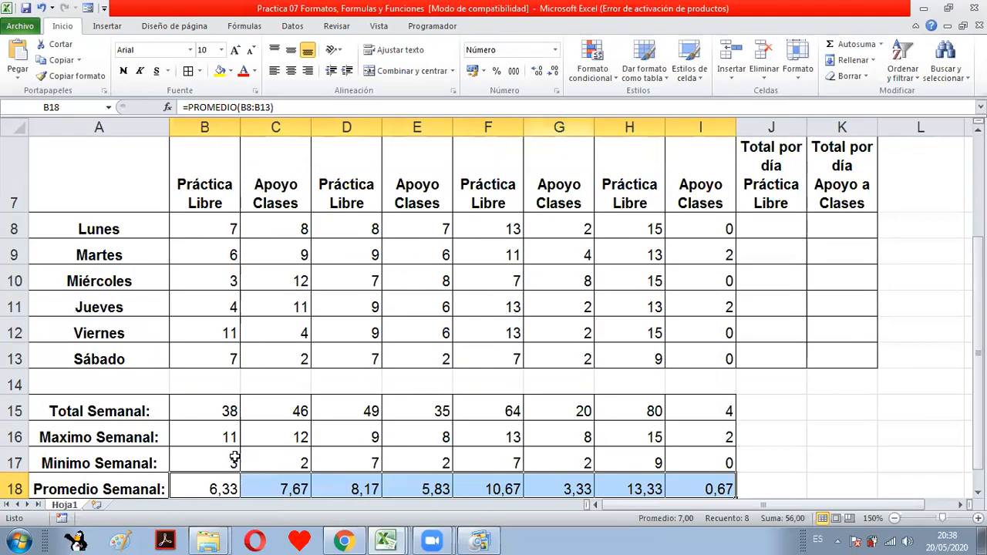
left_click_drag(230, 411, 679, 482)
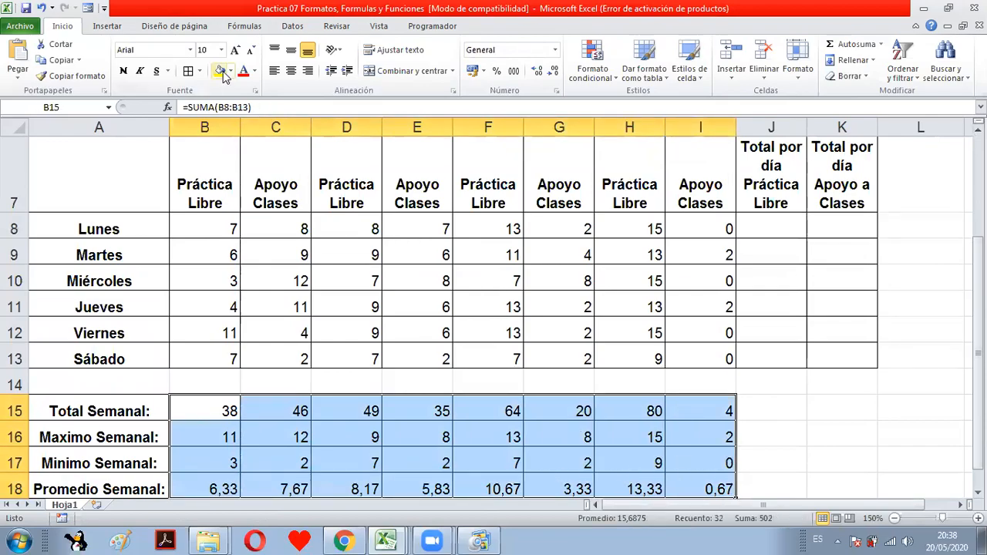
left_click(220, 70)
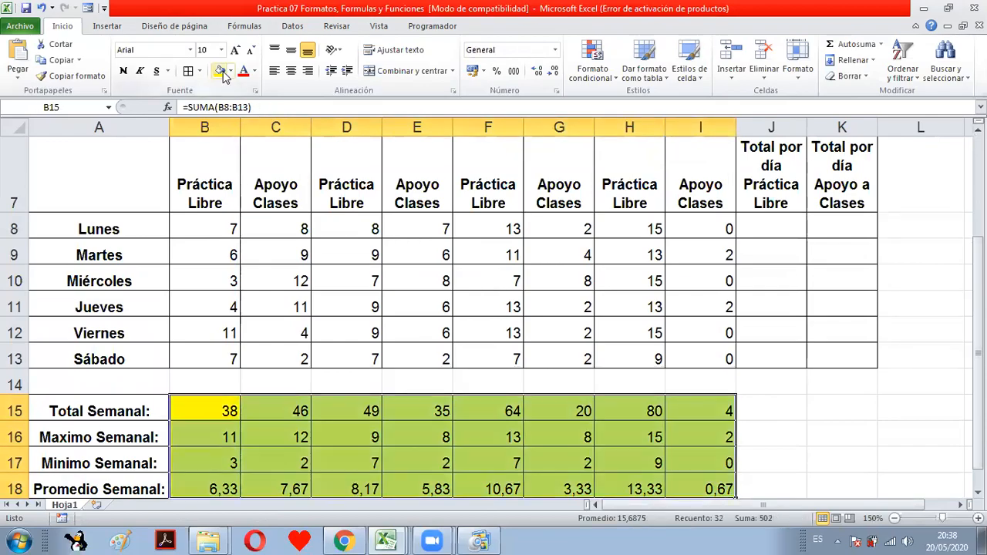
left_click(90, 414)
left_click(113, 439)
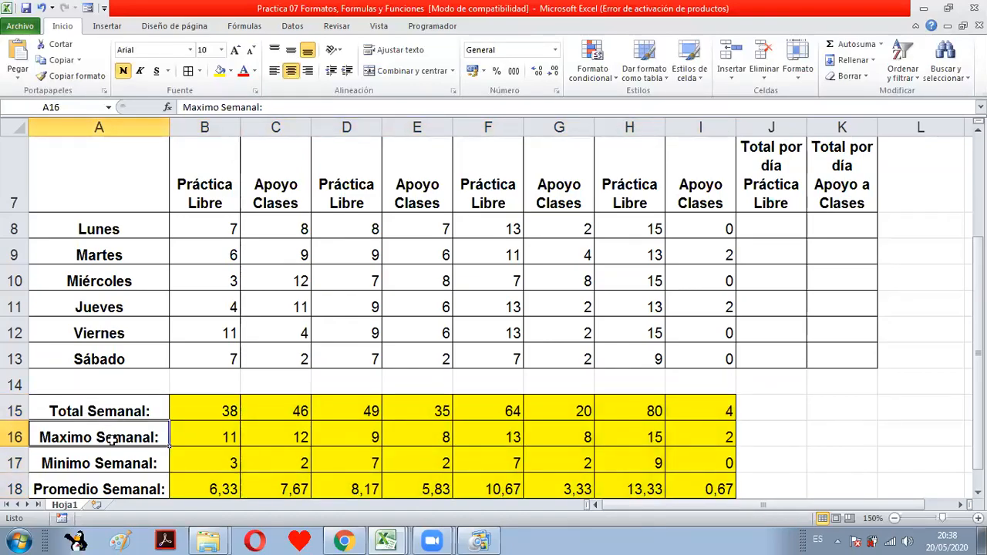
left_click(101, 465)
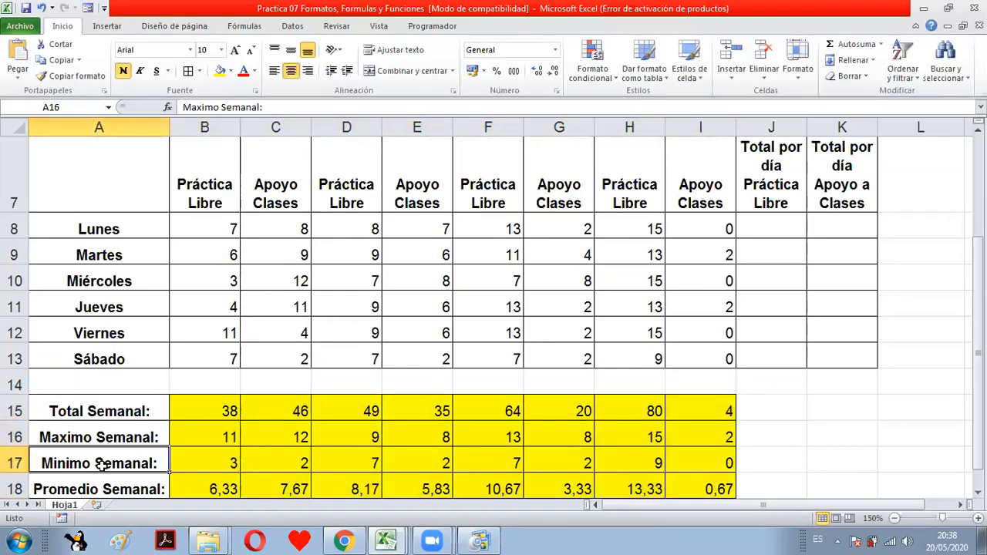
left_click(99, 488)
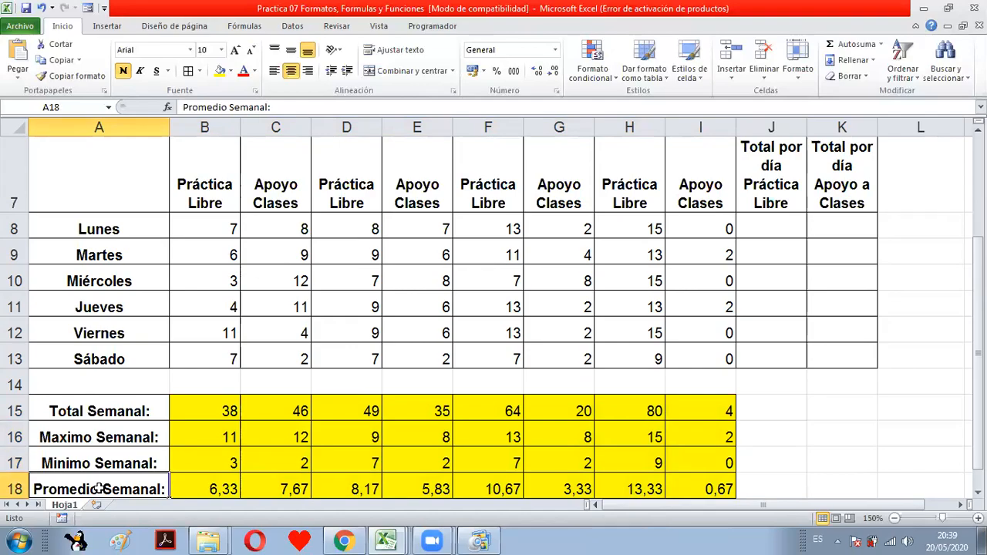
Calculate the Práctica Libre daily total in J8 as =B8+D8+F8+H8 and copy it down to J13.
left_click(780, 222)
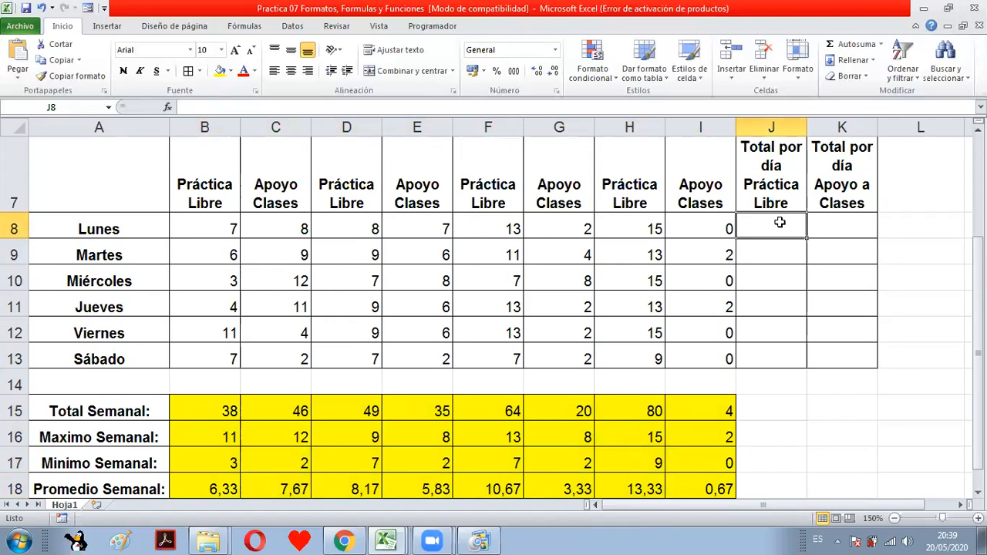
type("=")
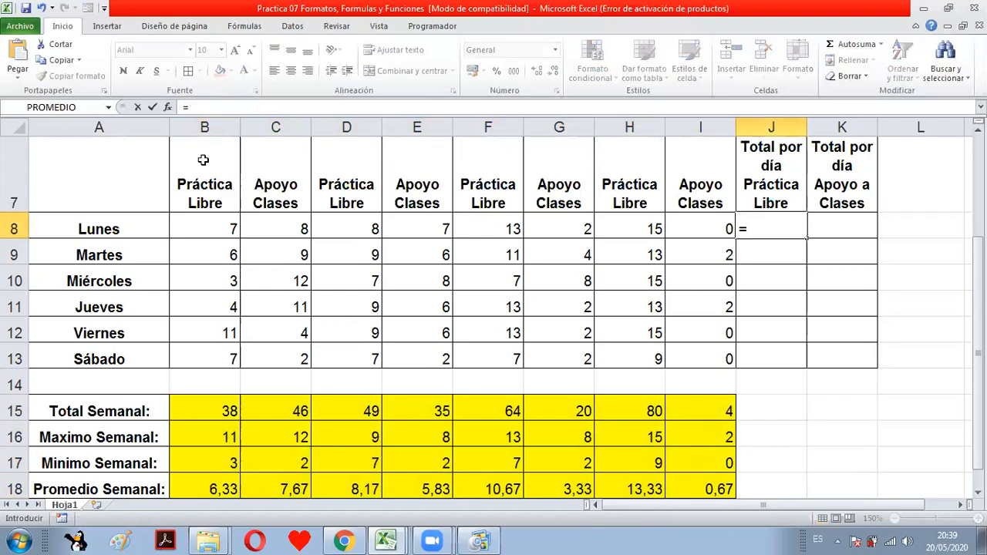
left_click(197, 229)
type("+")
left_click(343, 229)
type("+")
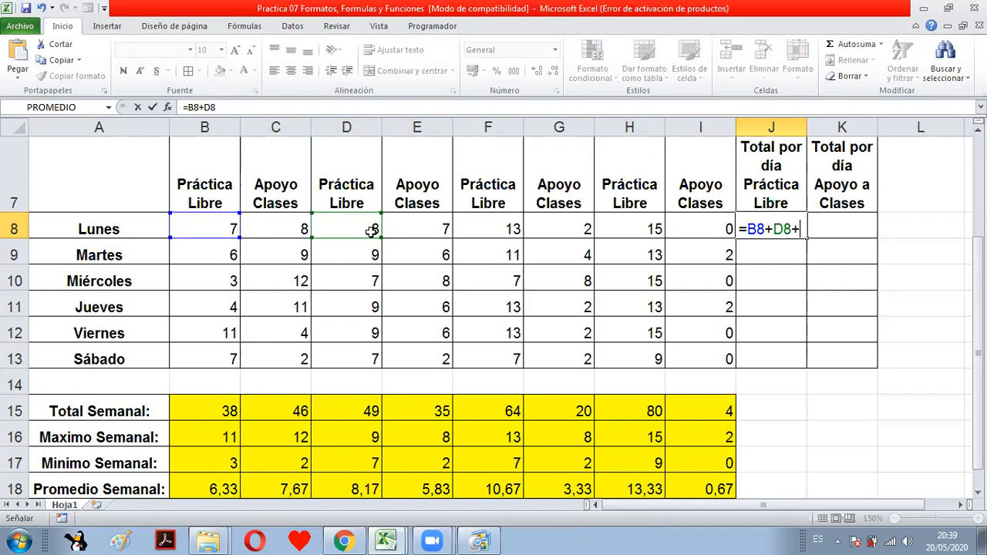
left_click(477, 230)
type("+")
left_click(621, 228)
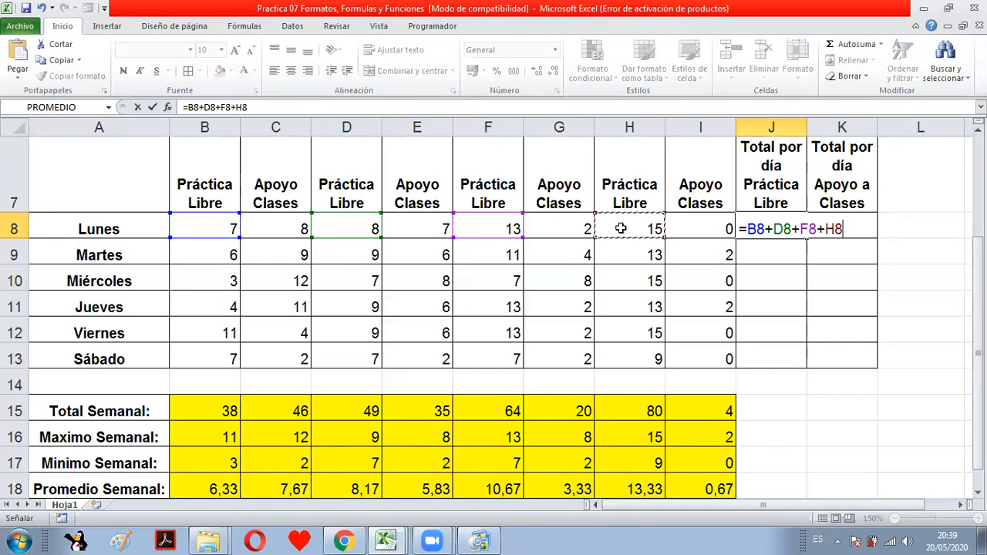
key("Return")
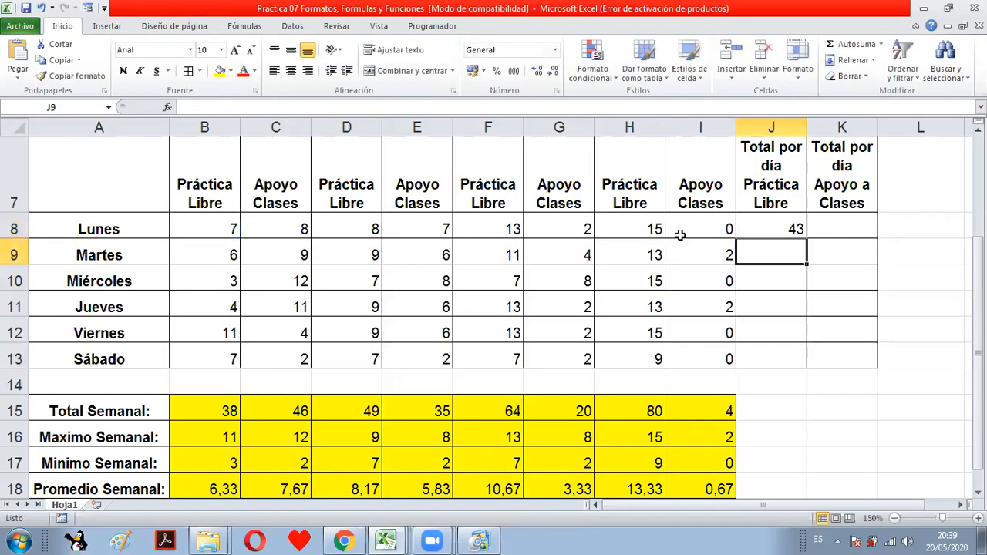
left_click(770, 229)
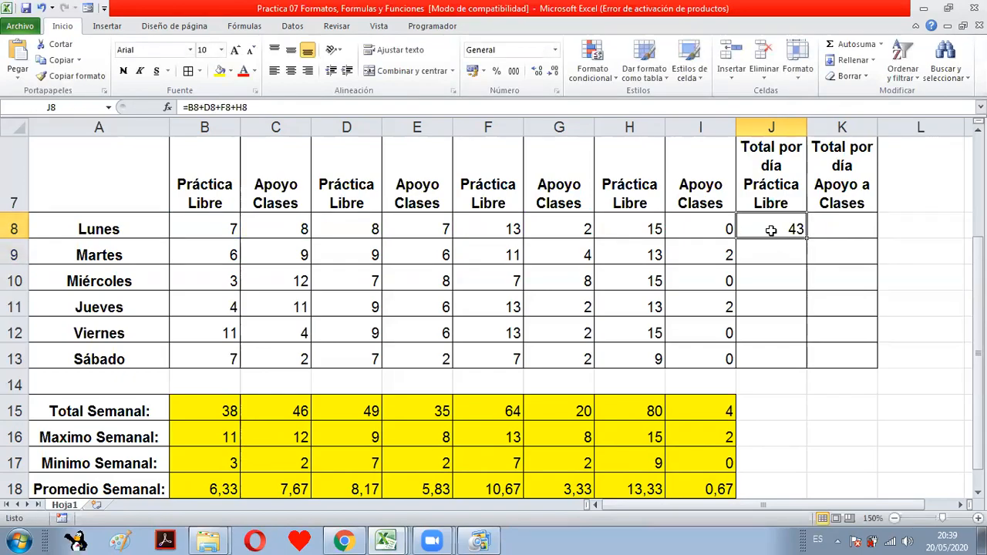
left_click_drag(806, 238, 804, 364)
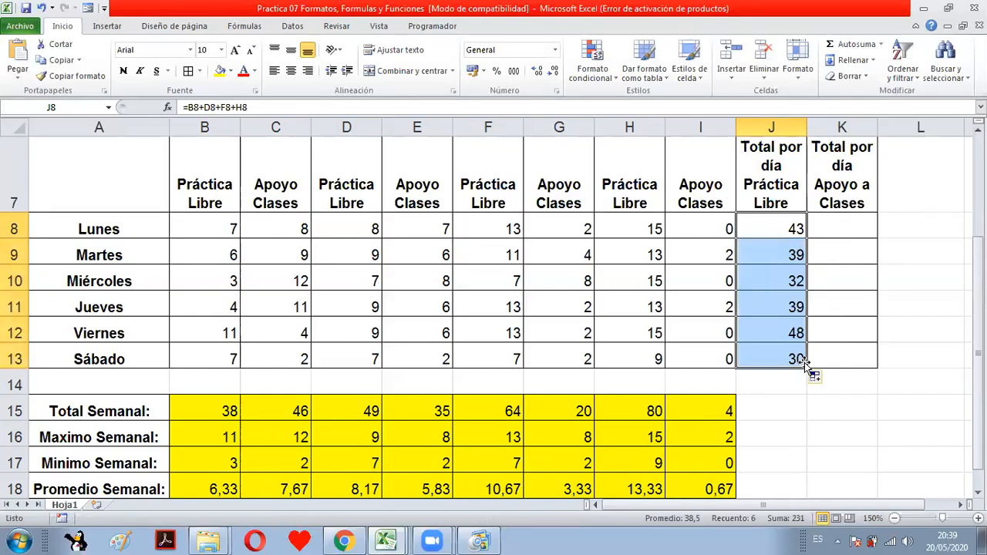
Calculate the Apoyo a Clases daily total in K8 as =C8+E8+G8+I8 and copy it down to K13.
left_click(850, 224)
type("=")
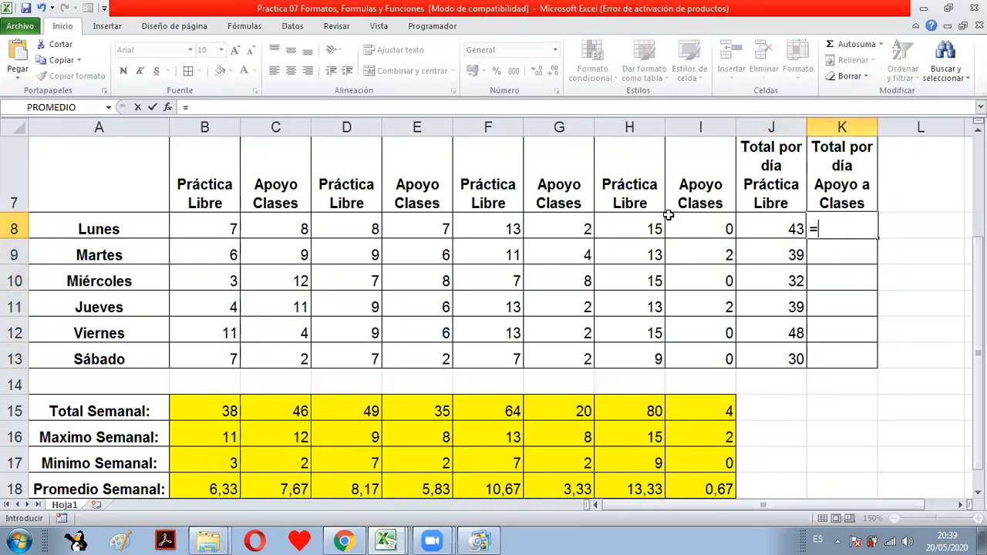
left_click(286, 230)
type("+")
left_click(420, 222)
type("+")
left_click(578, 231)
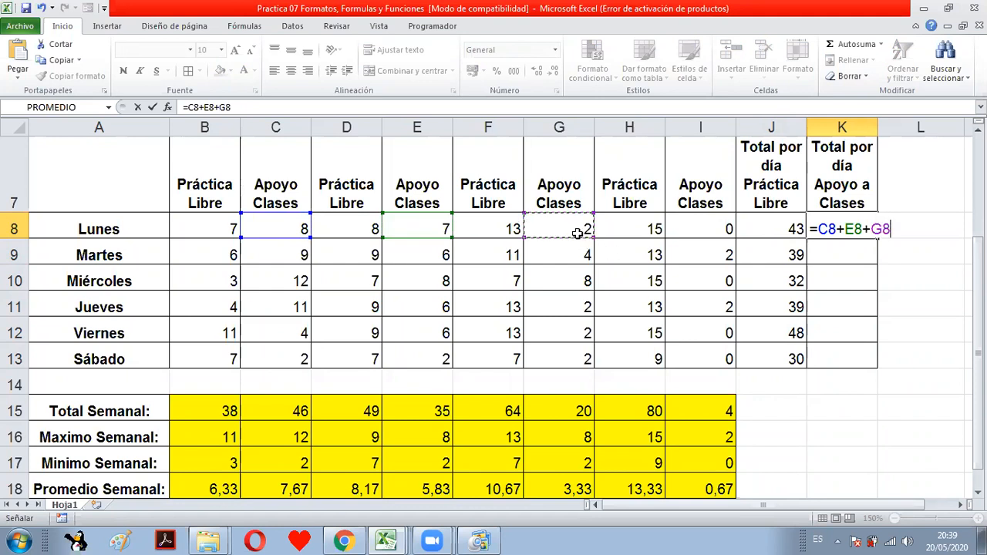
type("+")
left_click(689, 231)
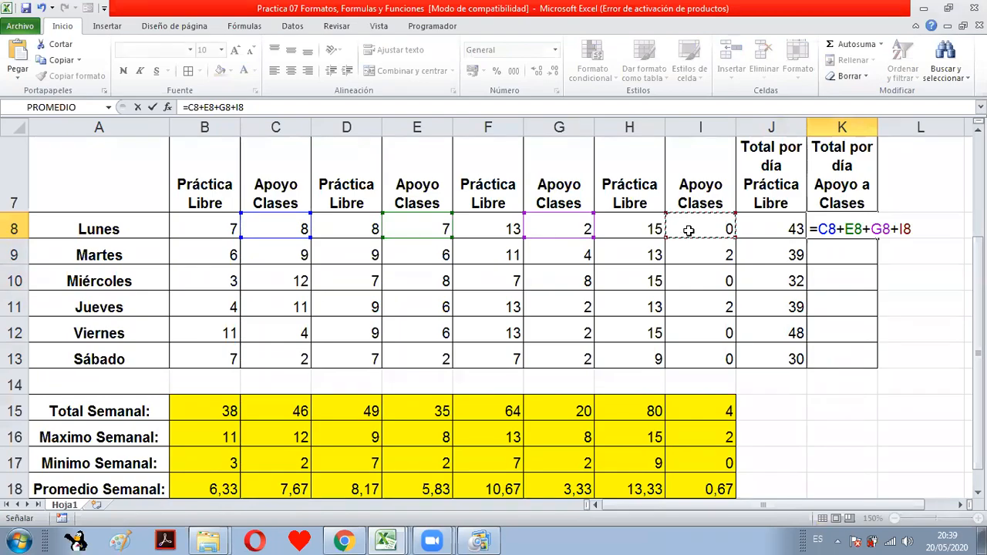
key("Return")
type("ç")
key("Escape")
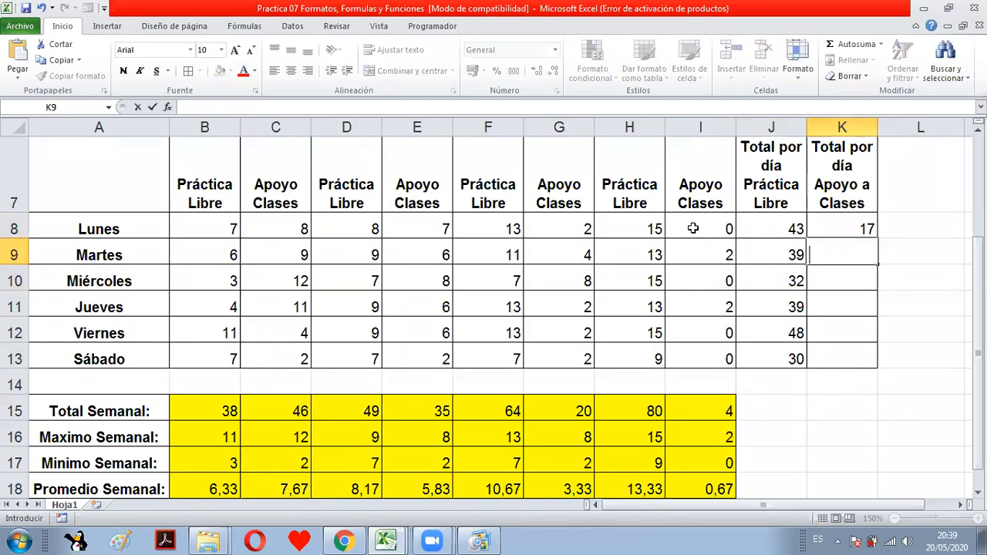
left_click(867, 229)
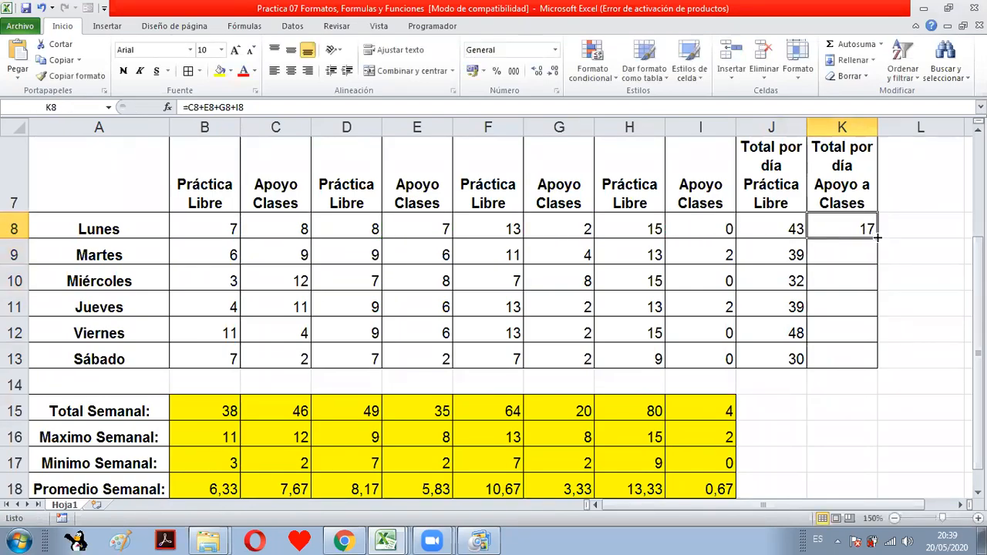
left_click_drag(877, 237, 871, 372)
Fill the daily total cells J8:K13 with yellow and review the formulas in J8 and K8.
left_click_drag(780, 233, 820, 355)
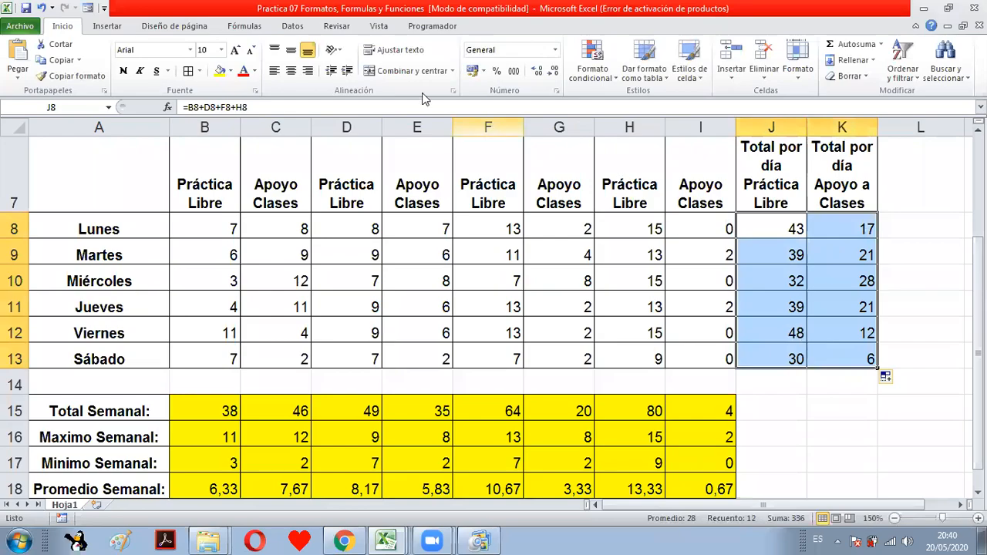
left_click(769, 219)
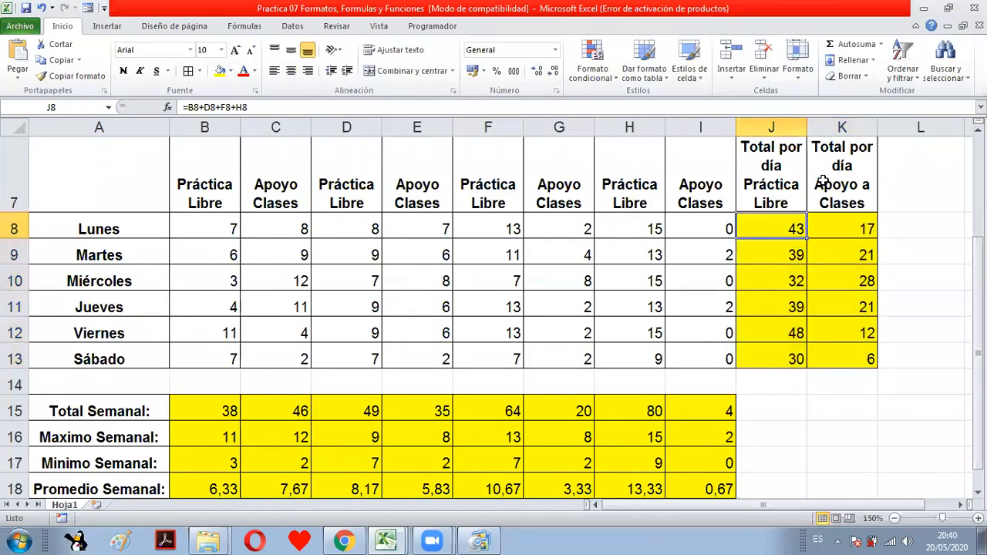
left_click(829, 221)
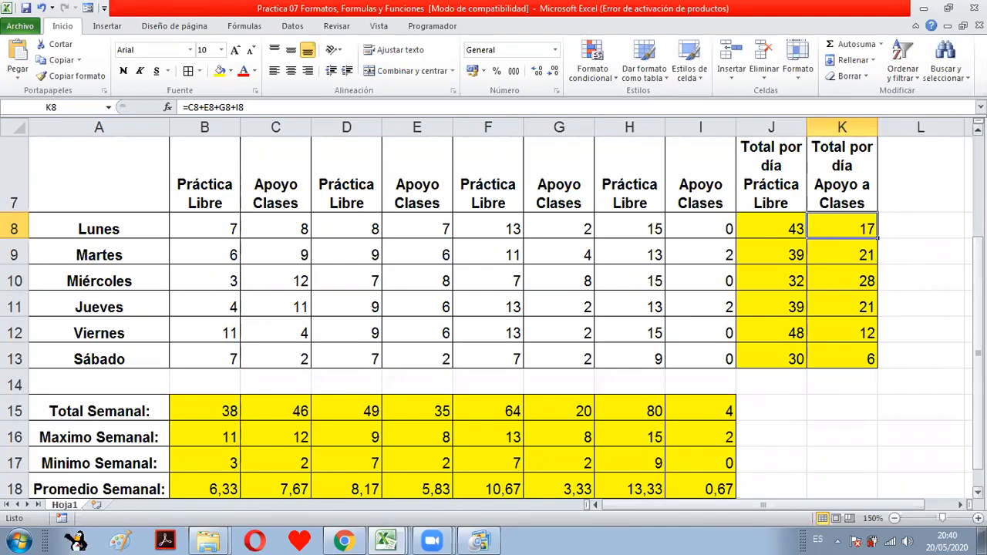
Switch to the workbook Practica 08 Formatos y Formulas.
left_click(386, 541)
left_click(379, 441)
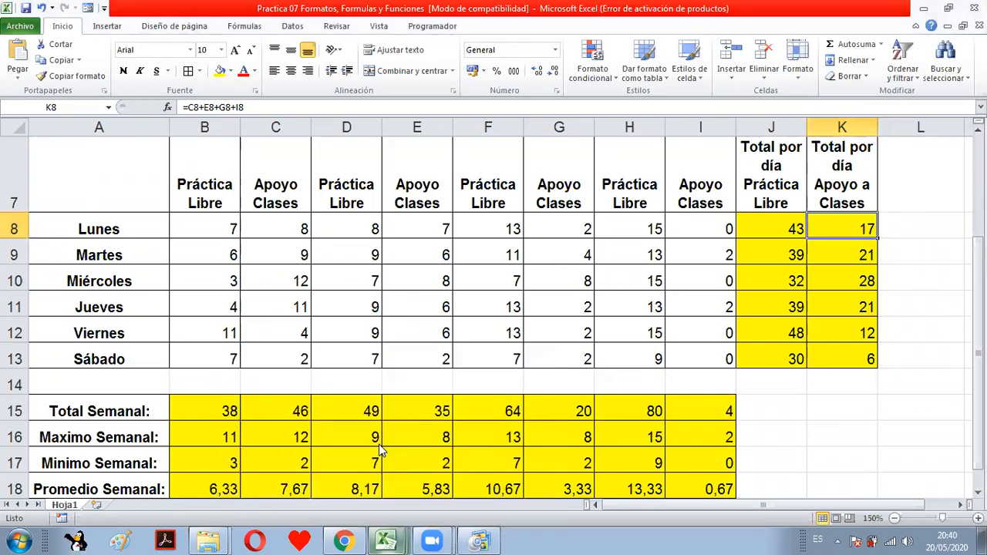
scroll(378, 445, "down", 1)
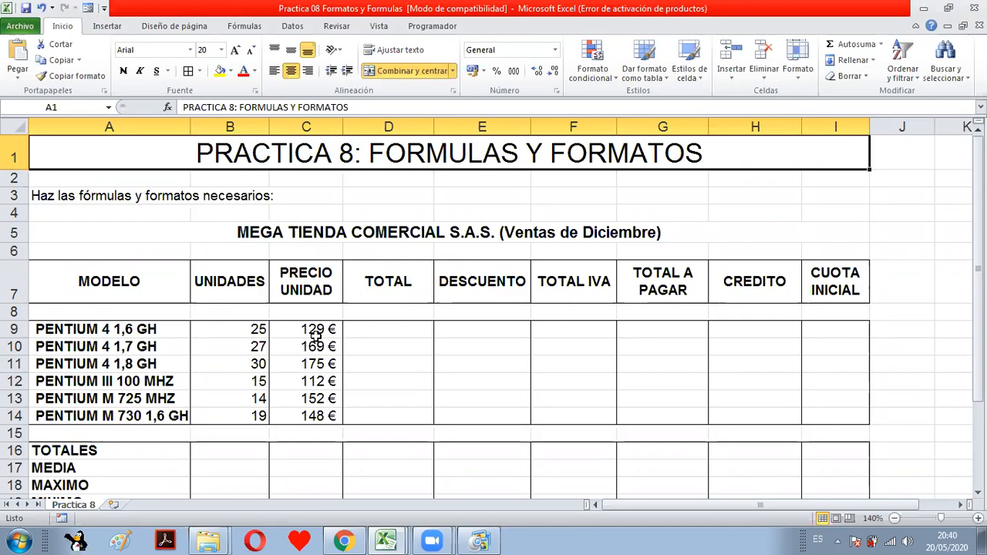
Calculate TOTAL in D9 as units times unit price, =B9*C9, and copy it down to D14.
left_click(391, 332)
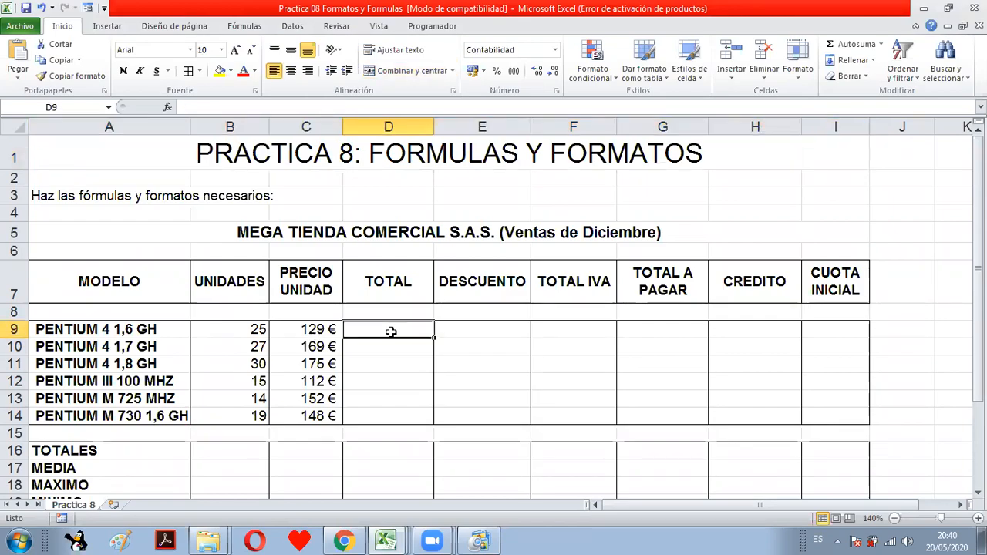
type("=")
left_click(231, 325)
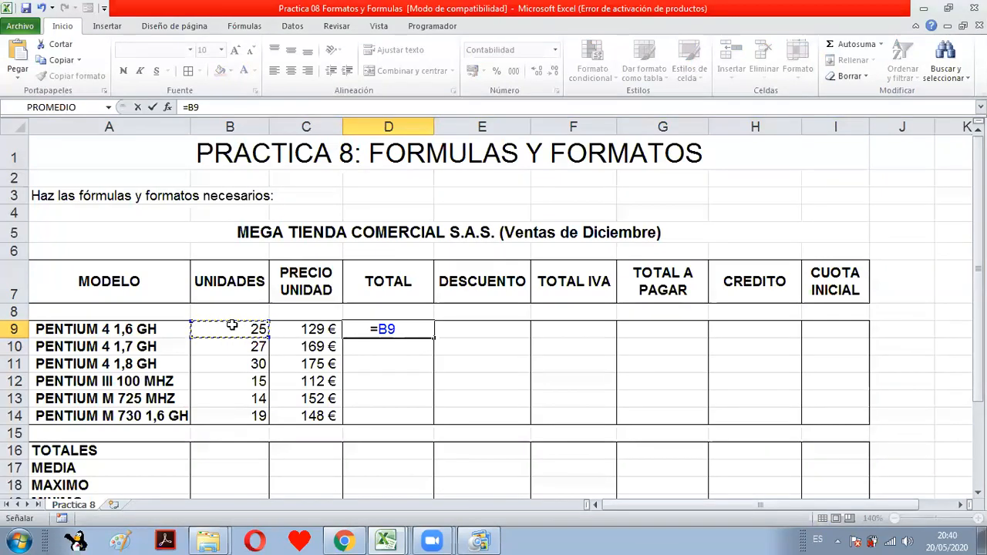
type("*")
left_click(293, 328)
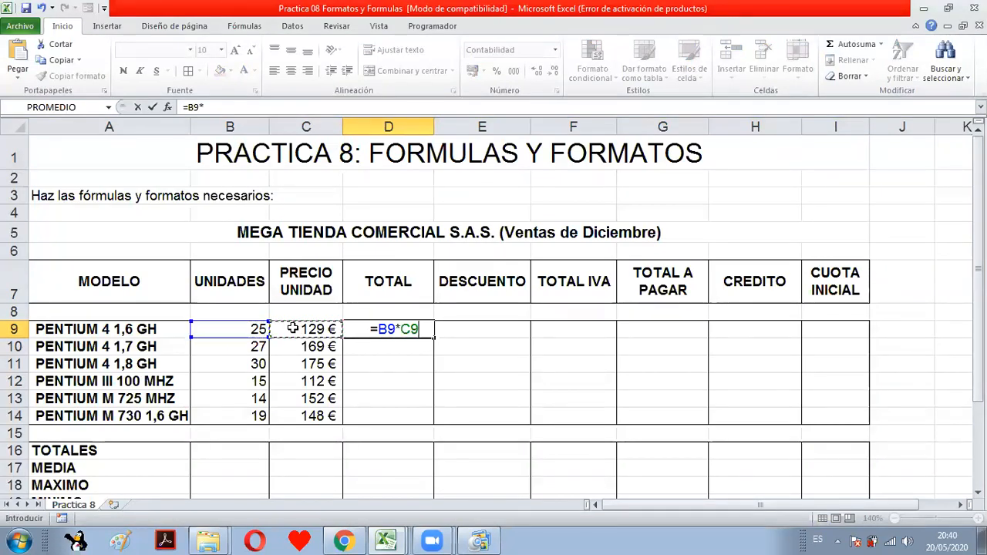
key("Return")
left_click(377, 332)
left_click_drag(436, 337, 424, 416)
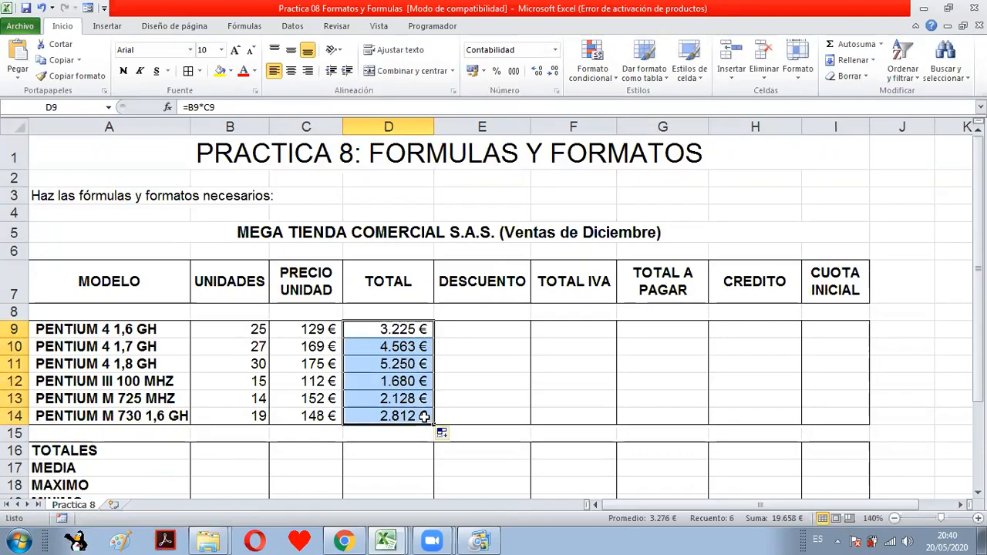
Calculate DESCUENTO in E9 by multiplying the total by the discount percentage, =D9*I23.
left_click(481, 335)
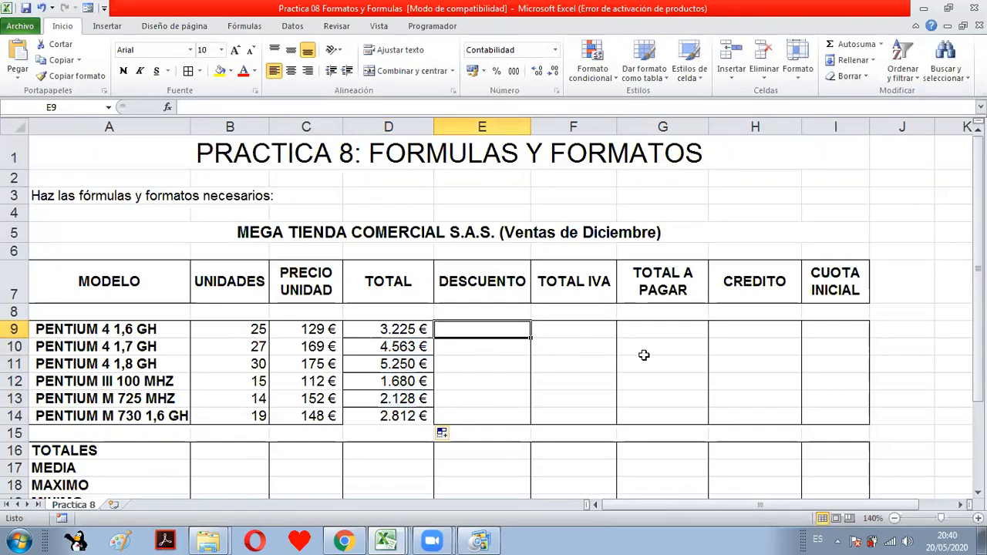
left_click_drag(978, 327, 978, 373)
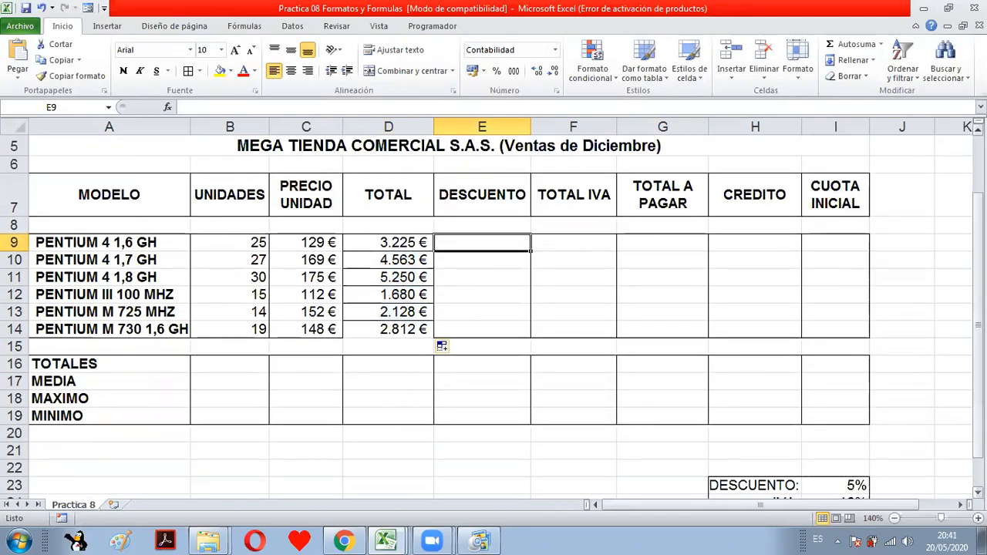
left_click(978, 492)
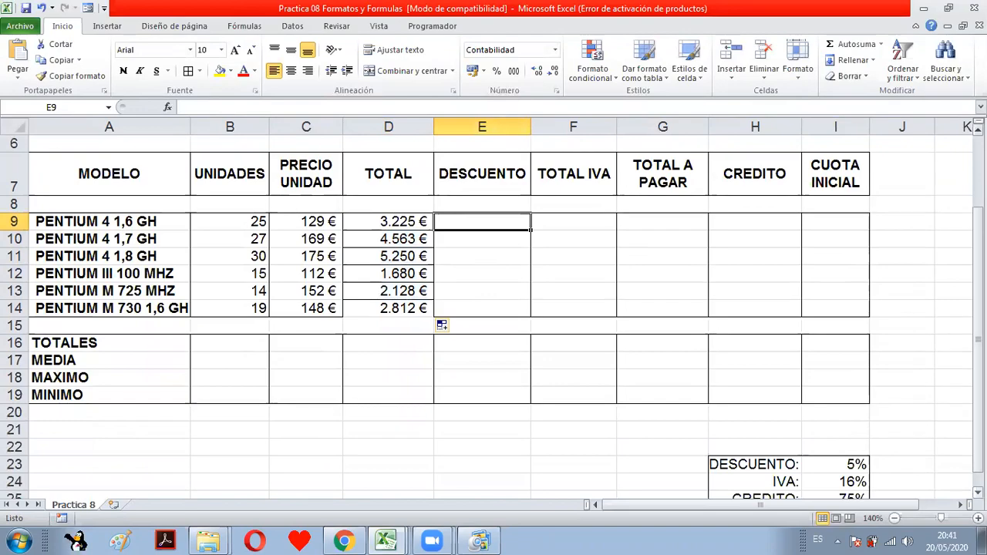
left_click(978, 492)
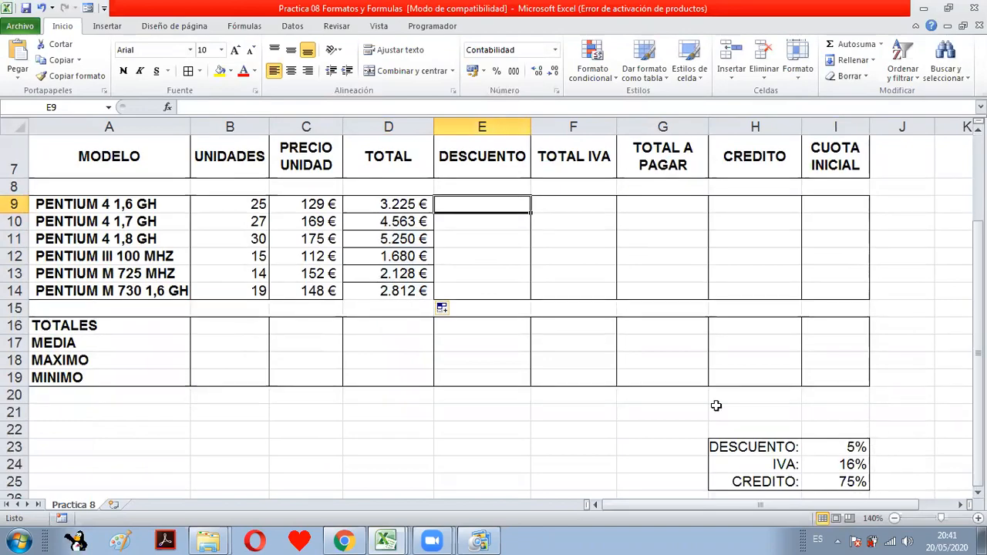
type("=")
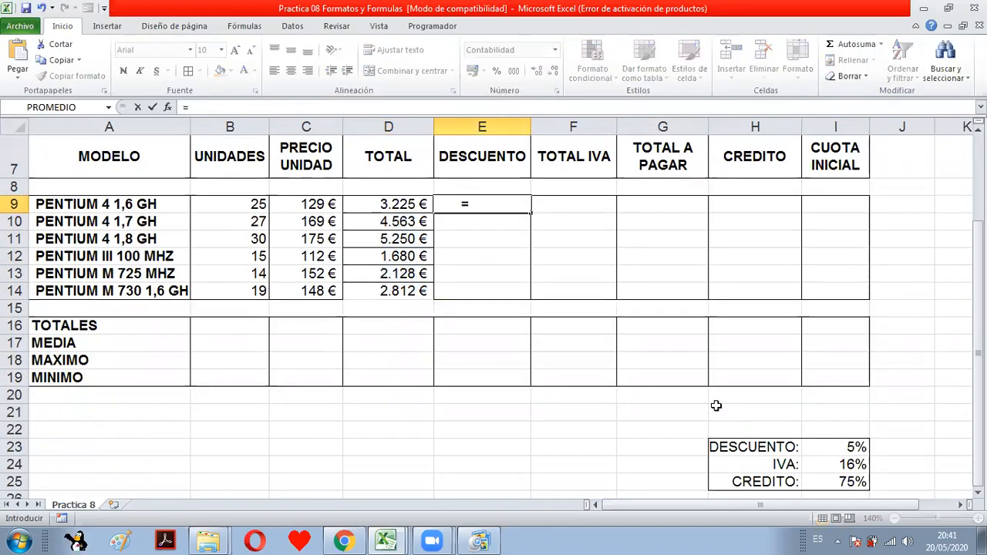
left_click(405, 210)
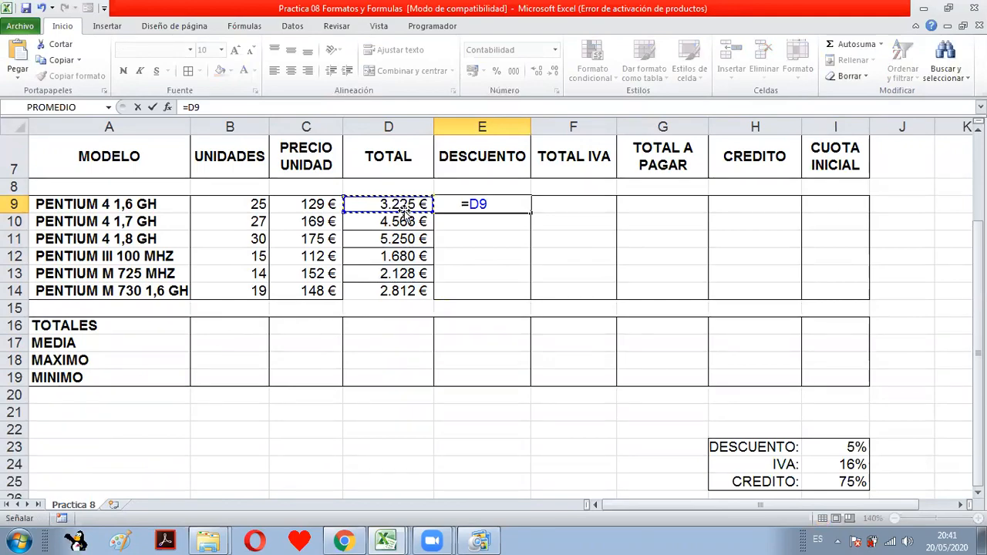
type("*")
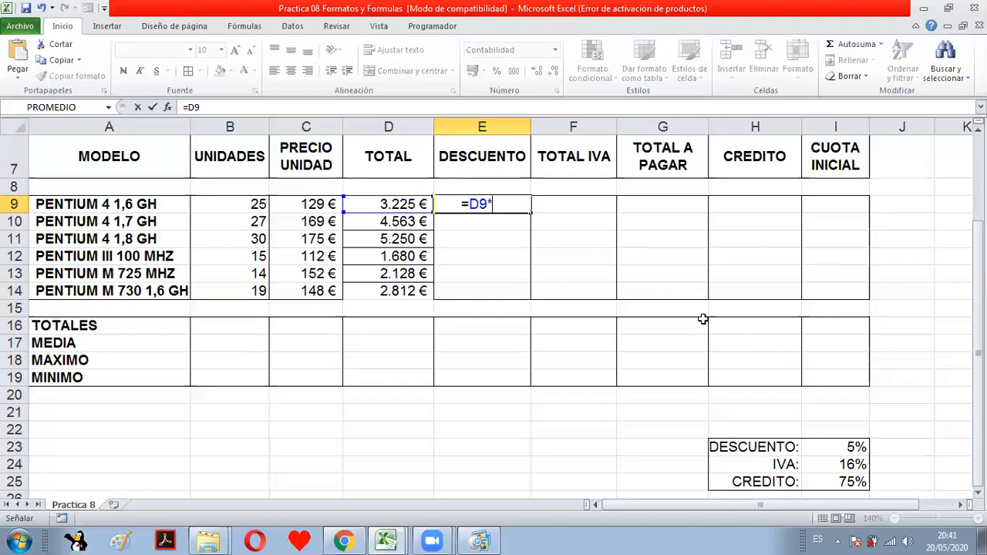
left_click(833, 446)
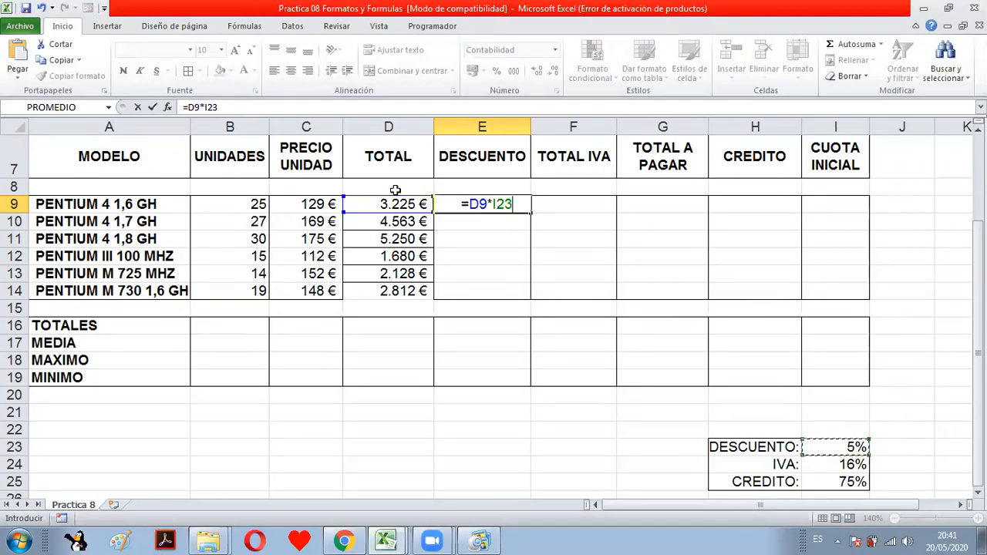
key("Return")
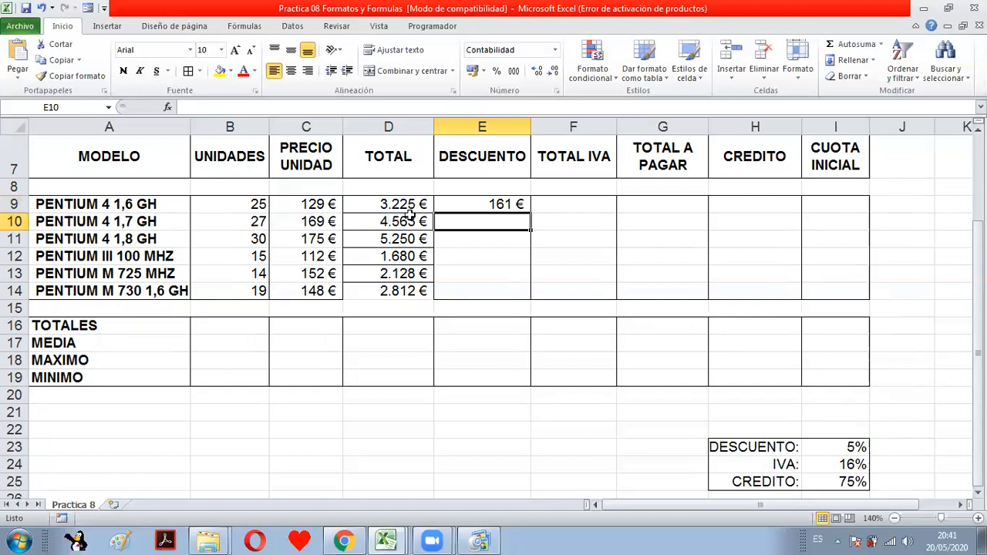
Make the discount percentage reference absolute in the E9 formula, giving =D9*$I$23.
left_click(511, 205)
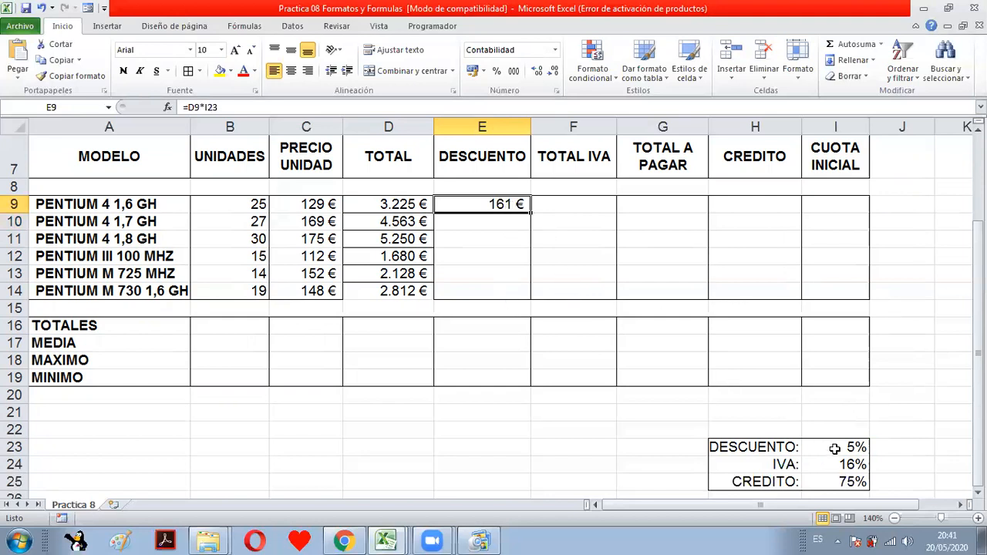
double_click(486, 204)
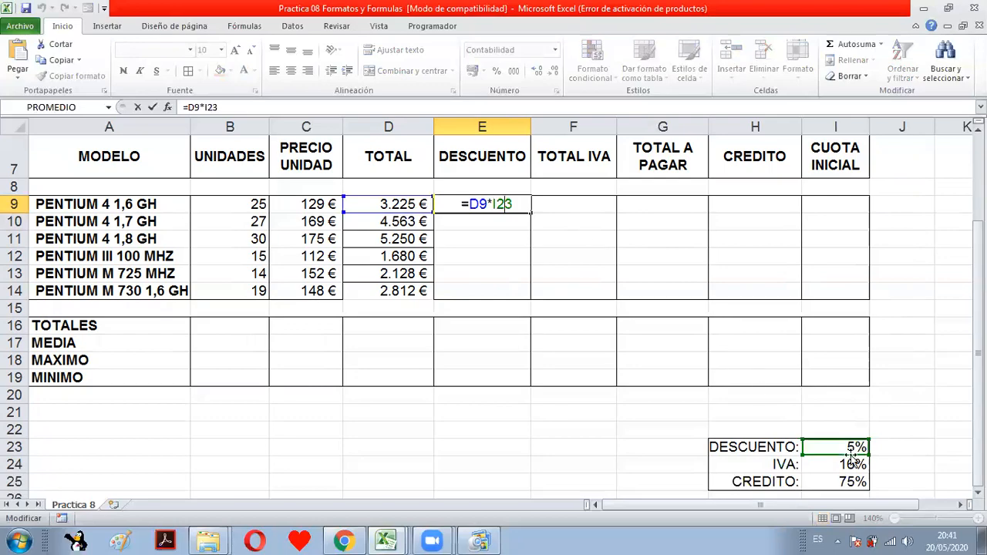
key("F4")
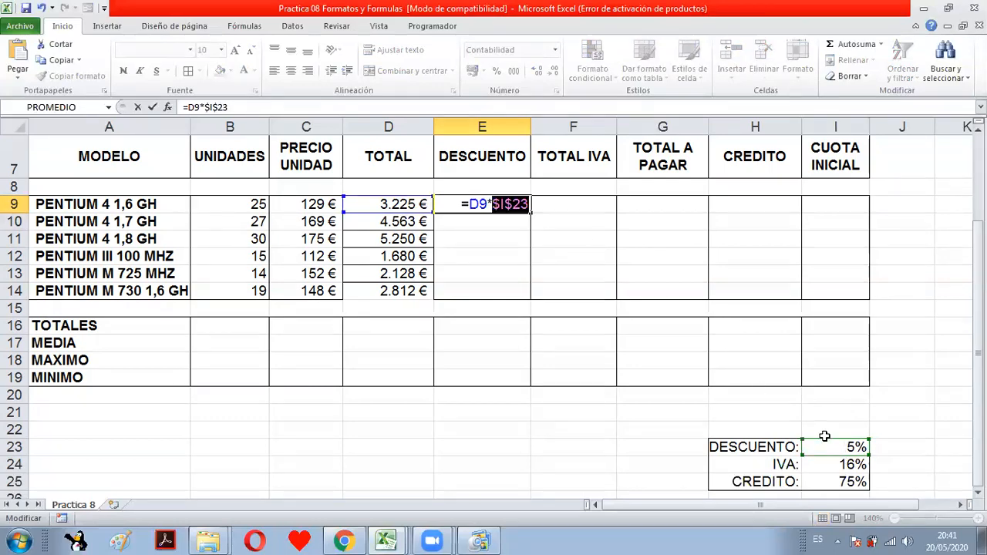
key("Return")
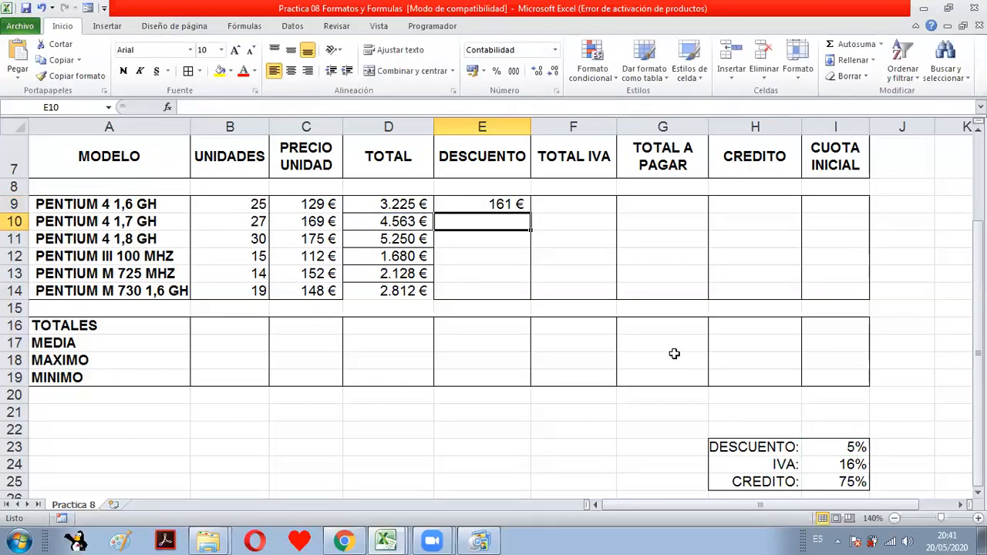
left_click(511, 204)
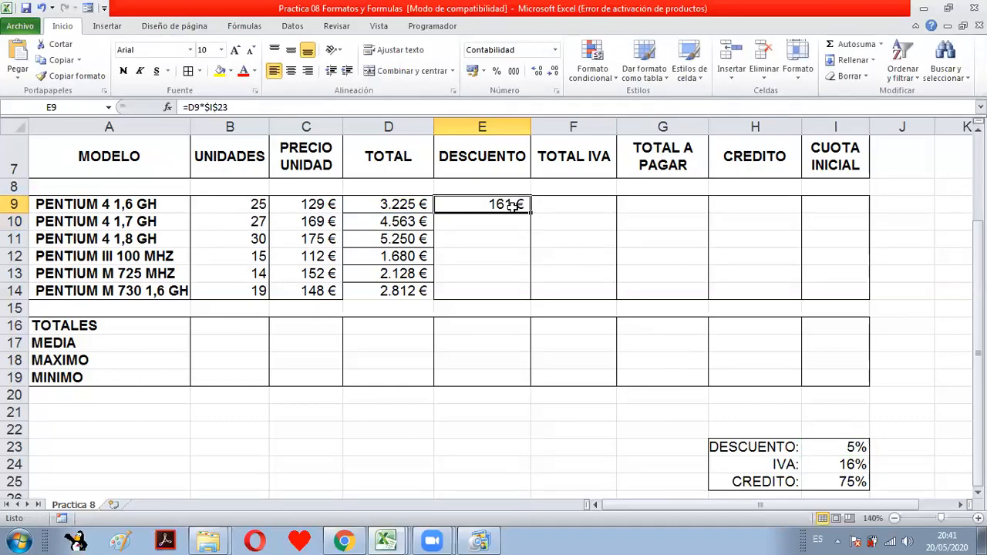
Copy the discount formula from E9 down to E14.
left_click_drag(532, 211, 525, 291)
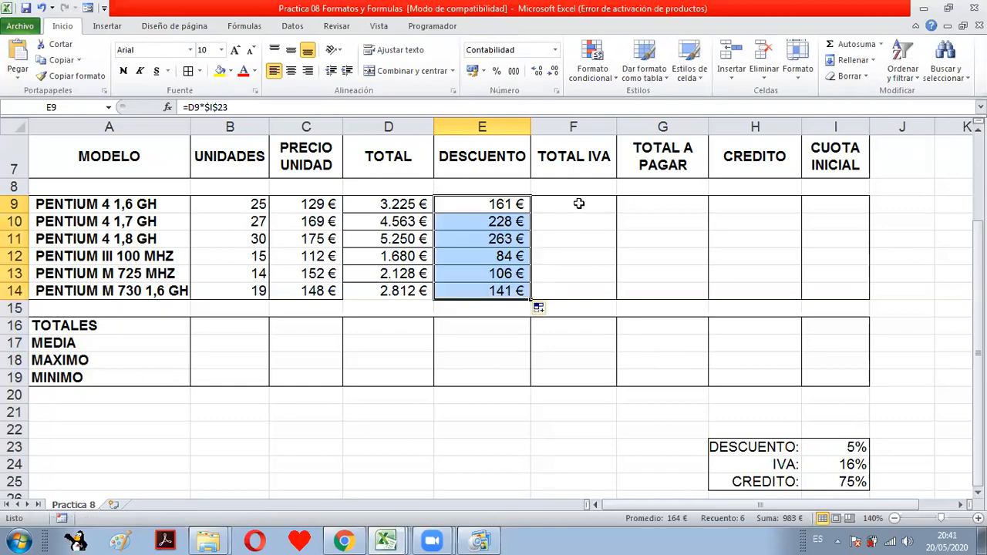
Calculate TOTAL IVA in F9 with an absolute reference to the IVA percentage, =D9*$I$24, and copy it down to F14.
left_click(579, 204)
type("=")
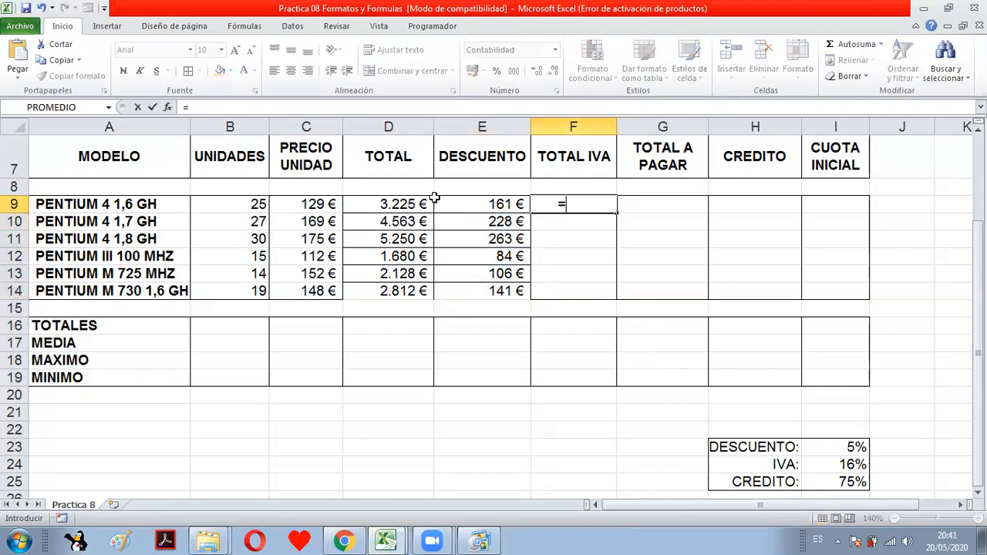
left_click(414, 204)
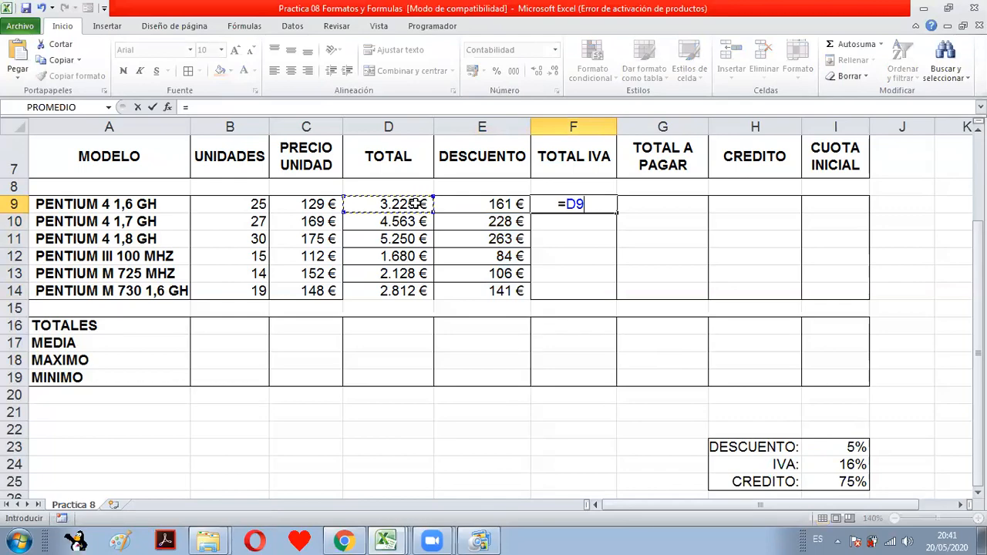
type("*")
left_click(839, 469)
key("F4")
key("Return")
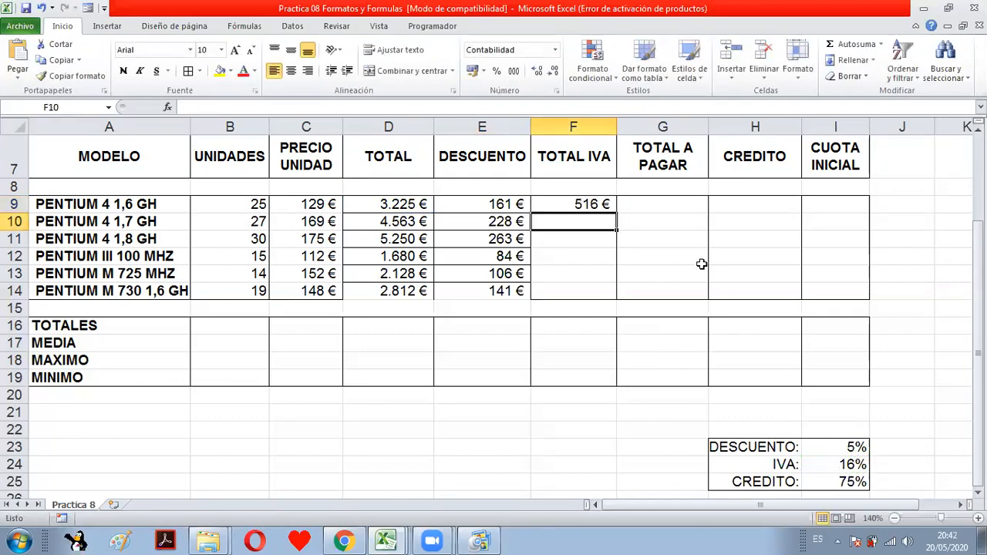
left_click(606, 206)
left_click_drag(616, 211, 611, 308)
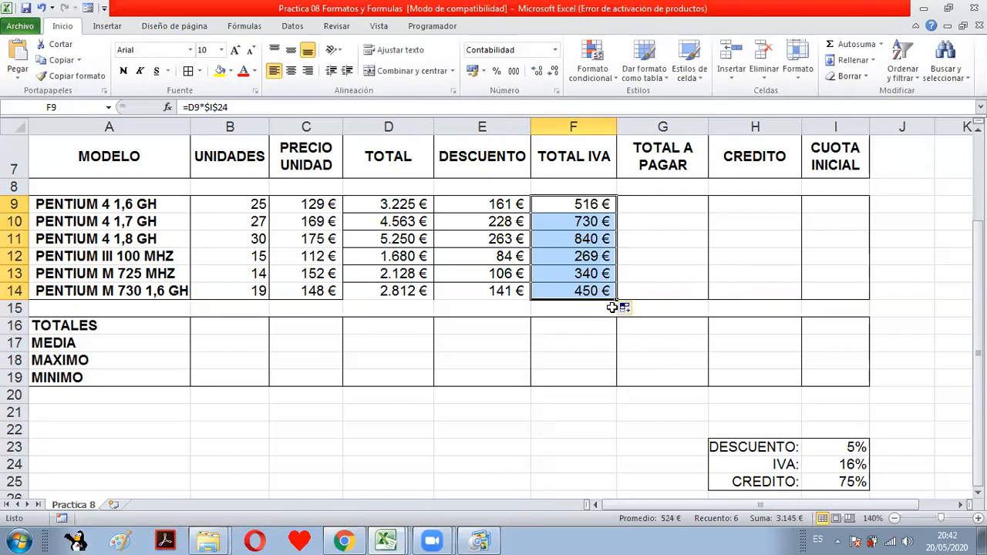
Calculate TOTAL A PAGAR in G9 as total minus discount plus IVA, =D9-E9+F9, and copy it down to G14.
left_click(660, 208)
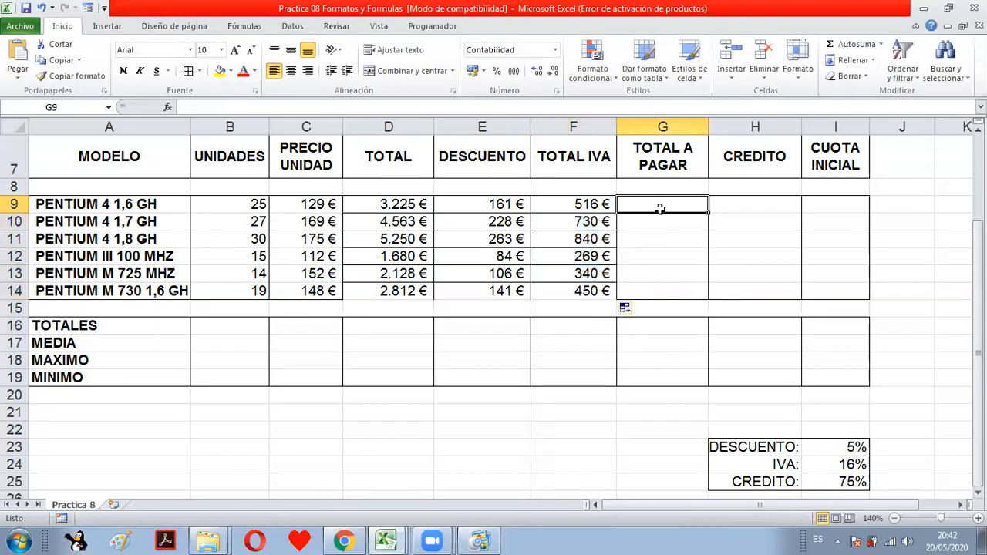
type("=")
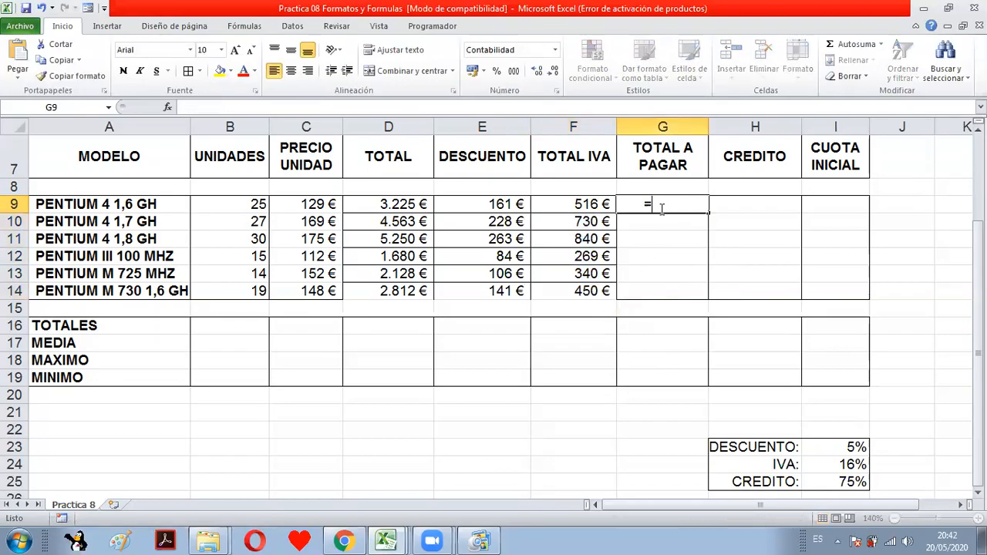
left_click(418, 204)
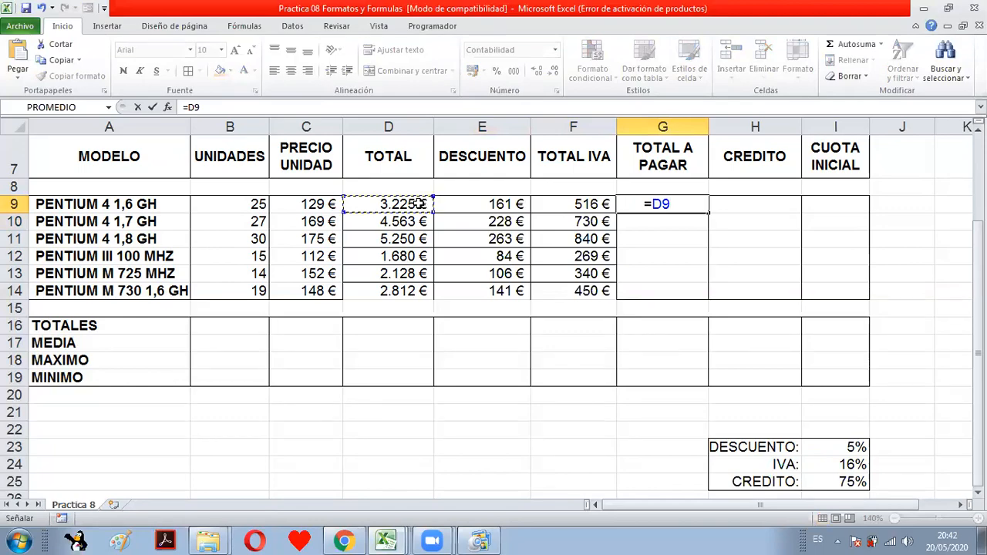
type("-")
left_click(476, 206)
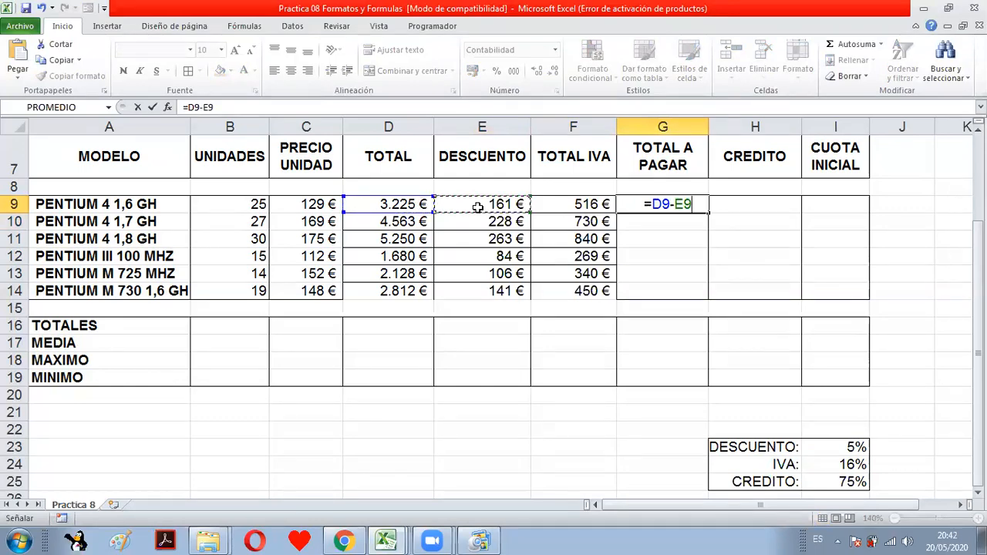
type("+")
left_click(554, 206)
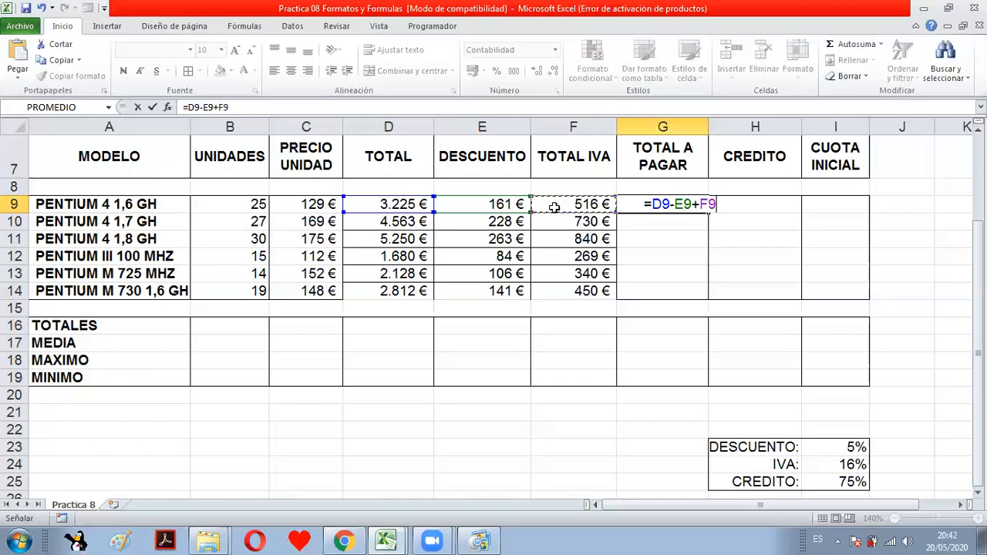
key("Return")
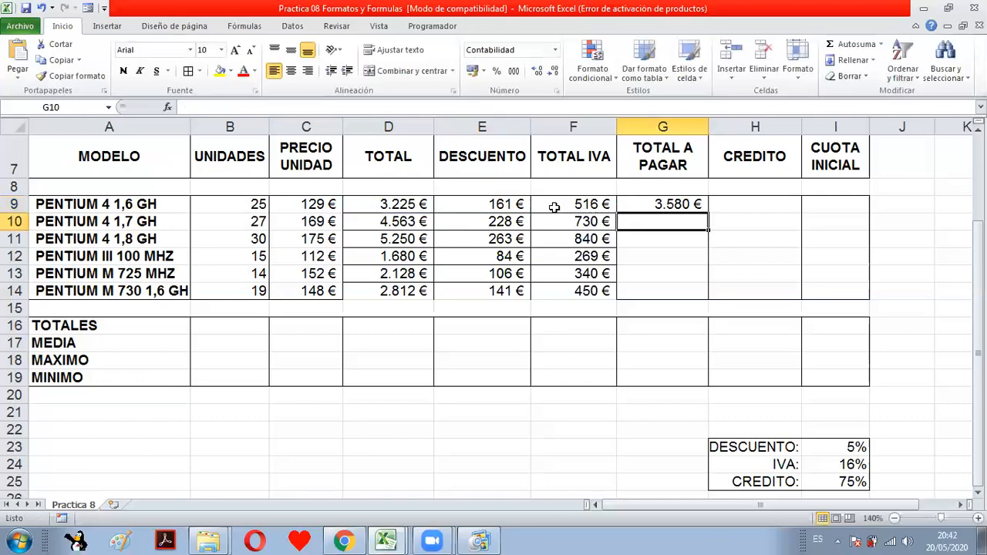
left_click(677, 202)
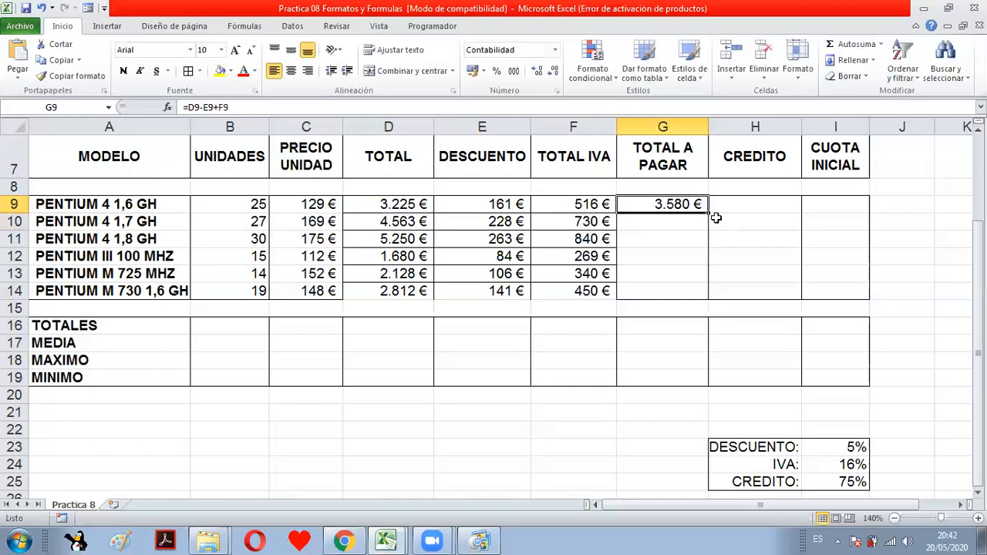
left_click_drag(710, 216, 708, 297)
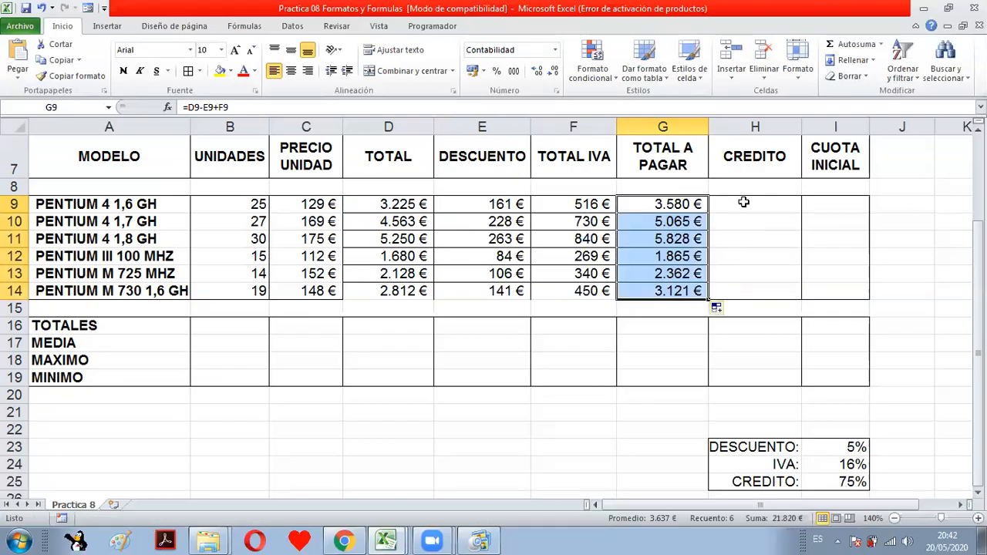
Calculate CREDITO in H9 by multiplying the total to pay by the credit percentage, =G9*I25.
left_click(742, 204)
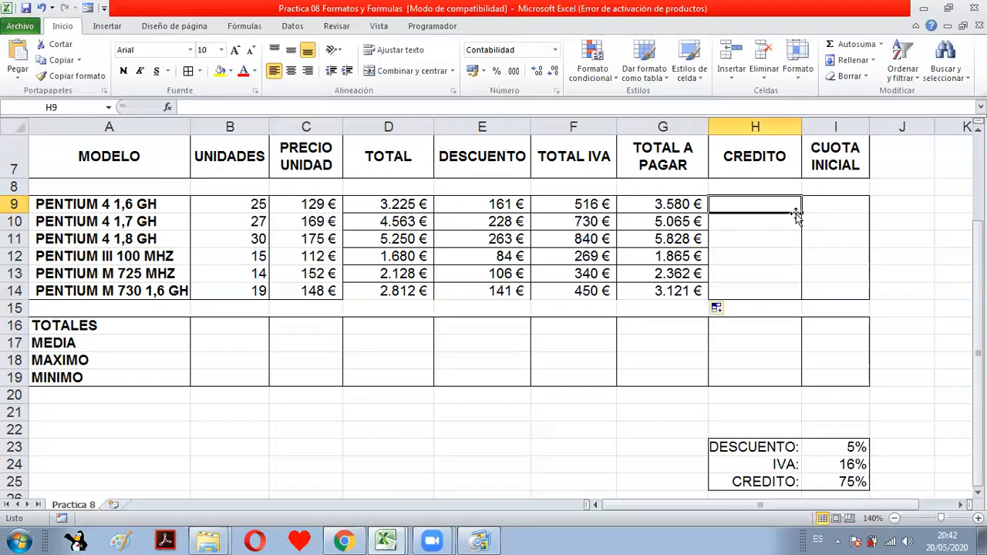
type("=")
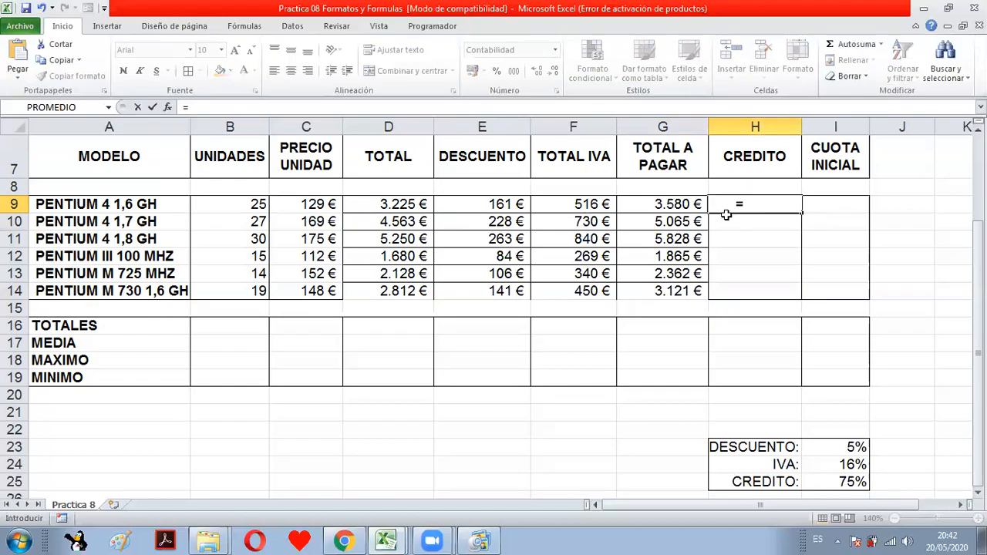
left_click(681, 204)
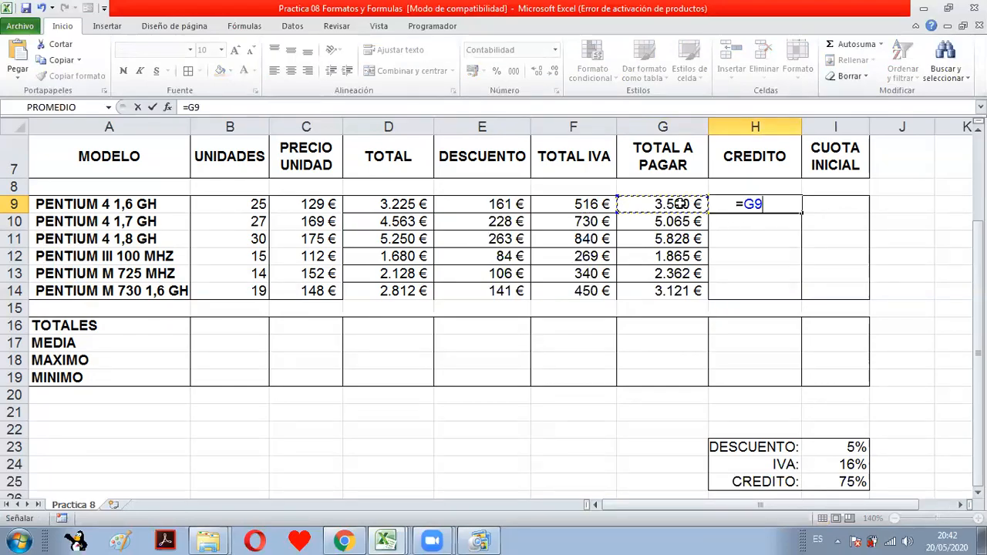
type("*")
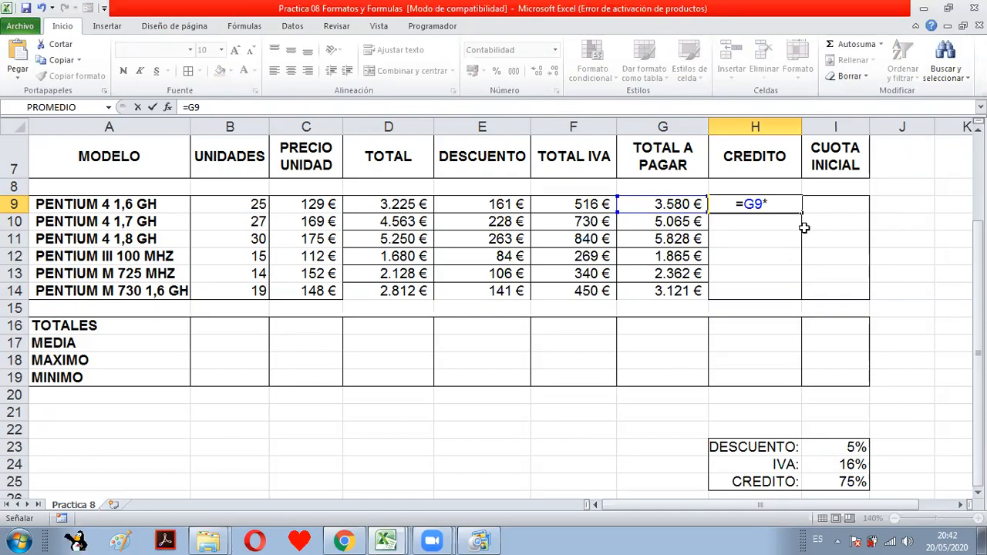
left_click(837, 479)
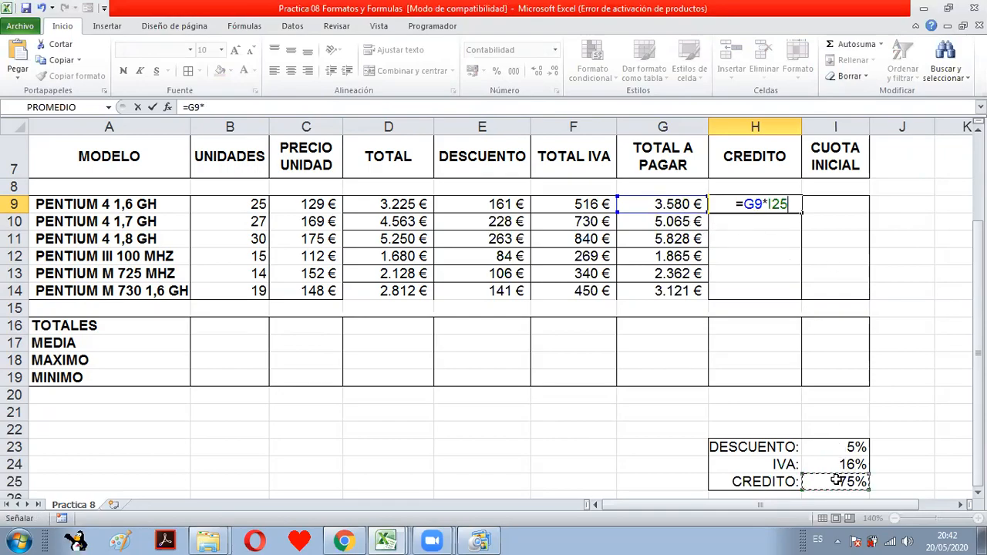
key("Return")
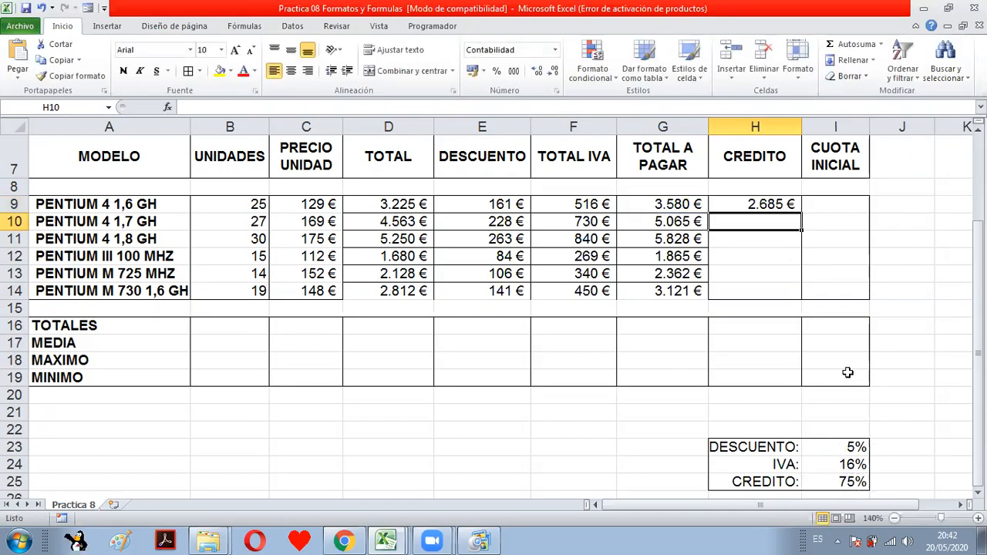
Calculate CUOTA INICIAL in I9 as the total to pay minus the credit, =G9-H9.
left_click(819, 207)
type("=")
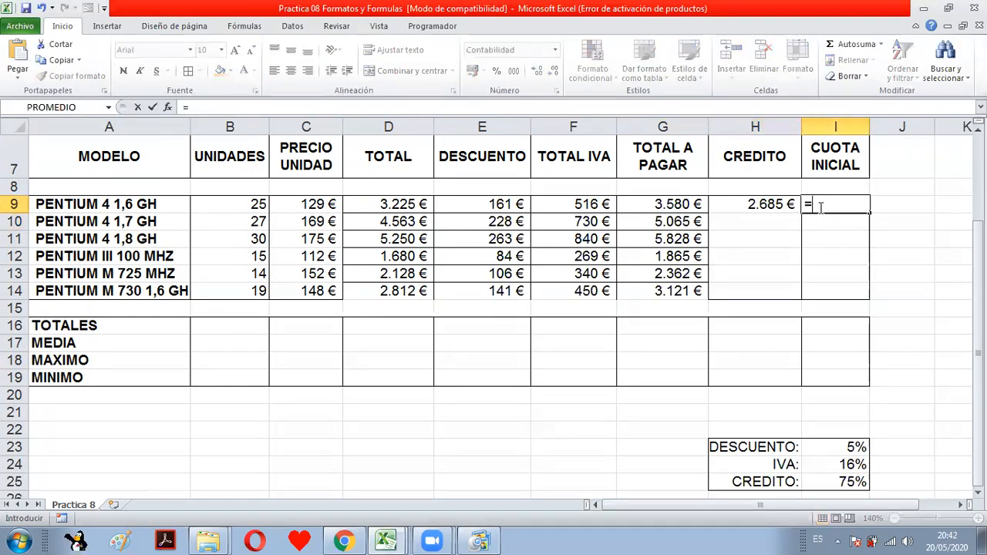
left_click(687, 204)
type("-")
left_click(750, 205)
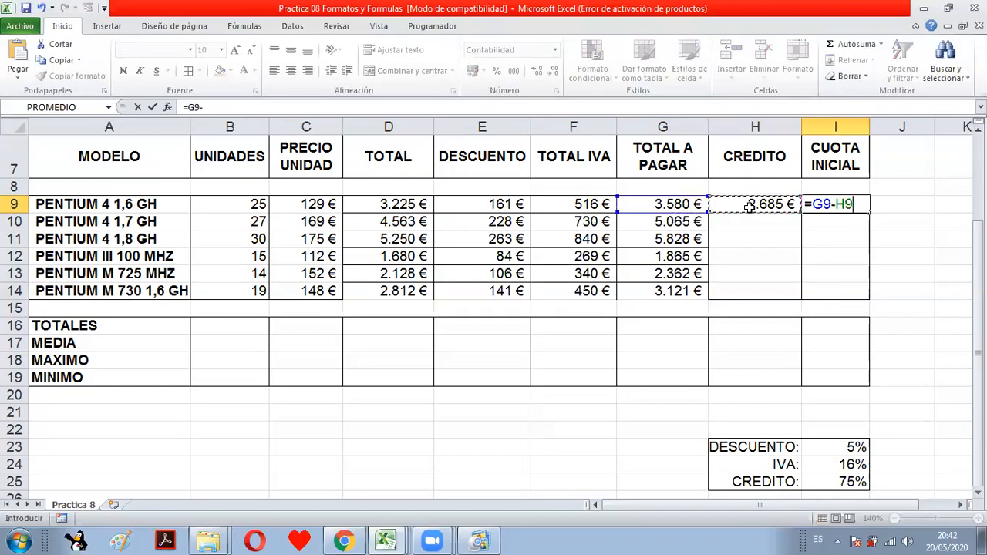
key("Return")
left_click(841, 206)
Try to copy the credit formula from H9 down to H14, and undo the copy.
left_click(791, 202)
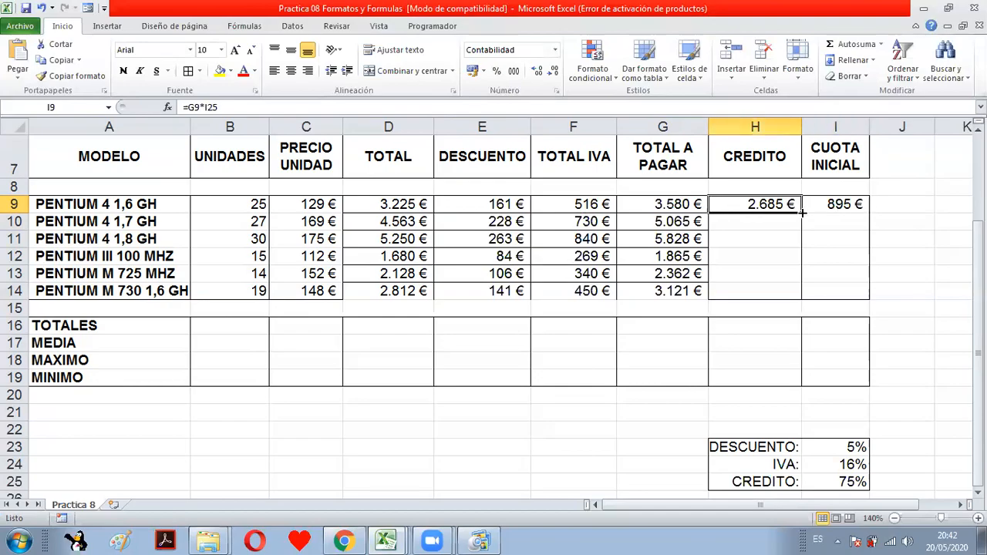
left_click_drag(802, 216, 802, 300)
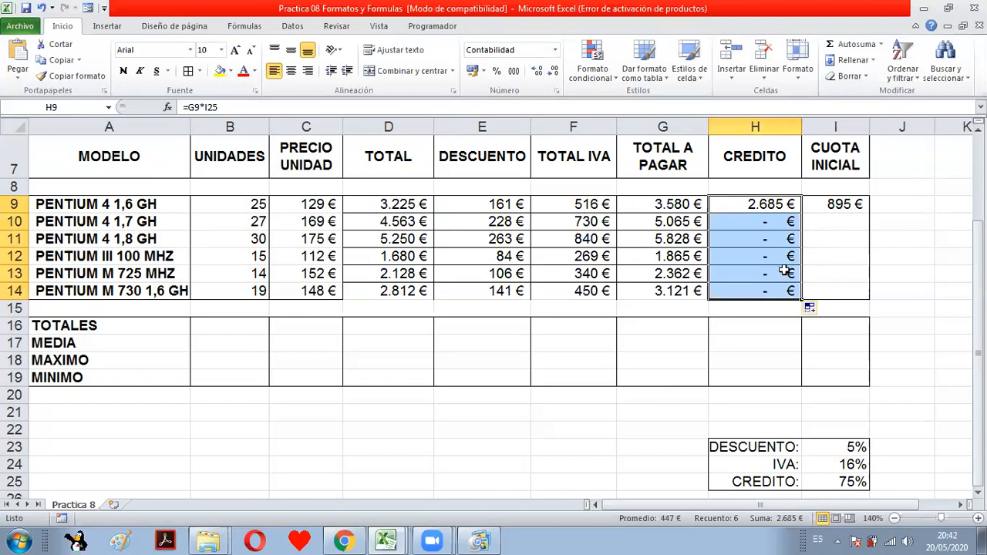
key("ctrl+z")
Make the credit percentage reference absolute in the H9 formula, giving =G9*$I$25.
double_click(779, 205)
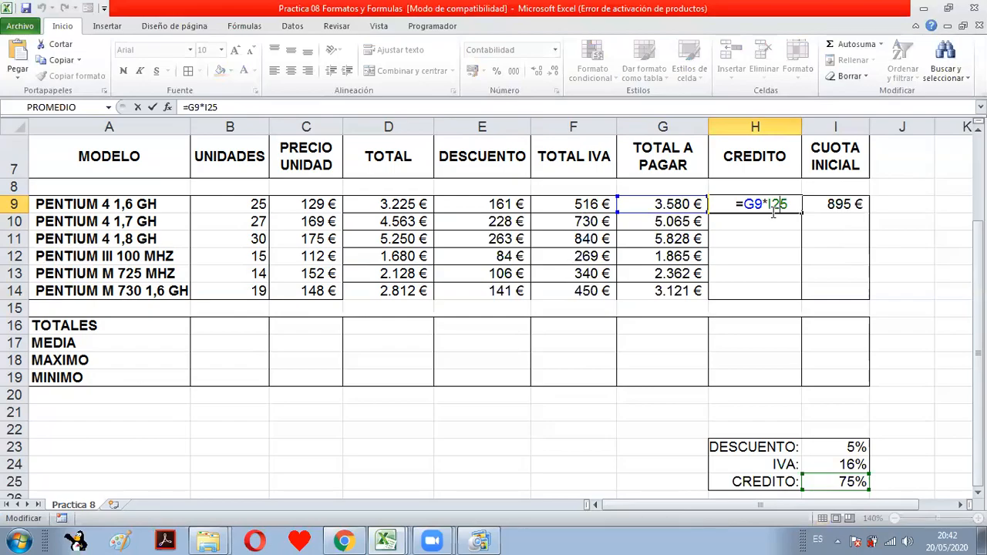
key("F4")
key("Return")
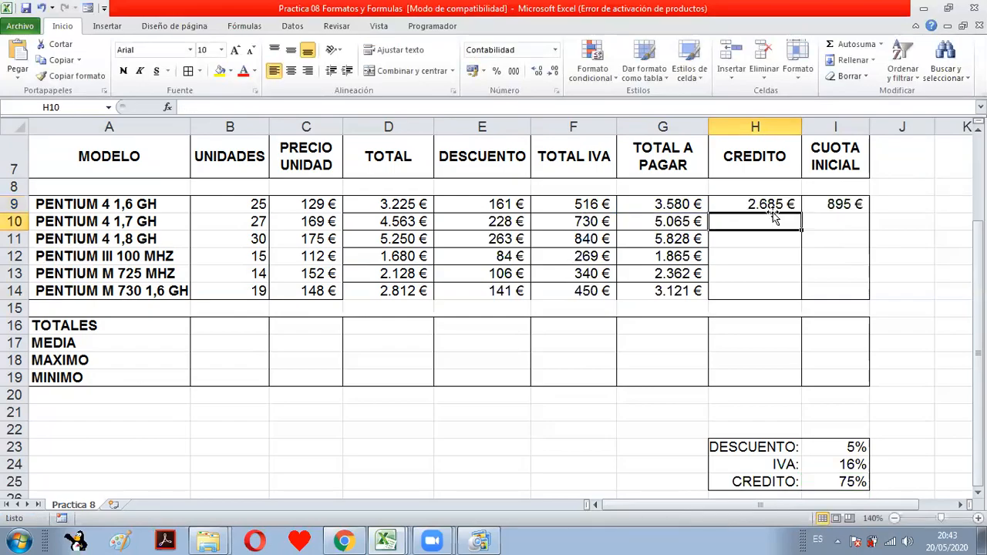